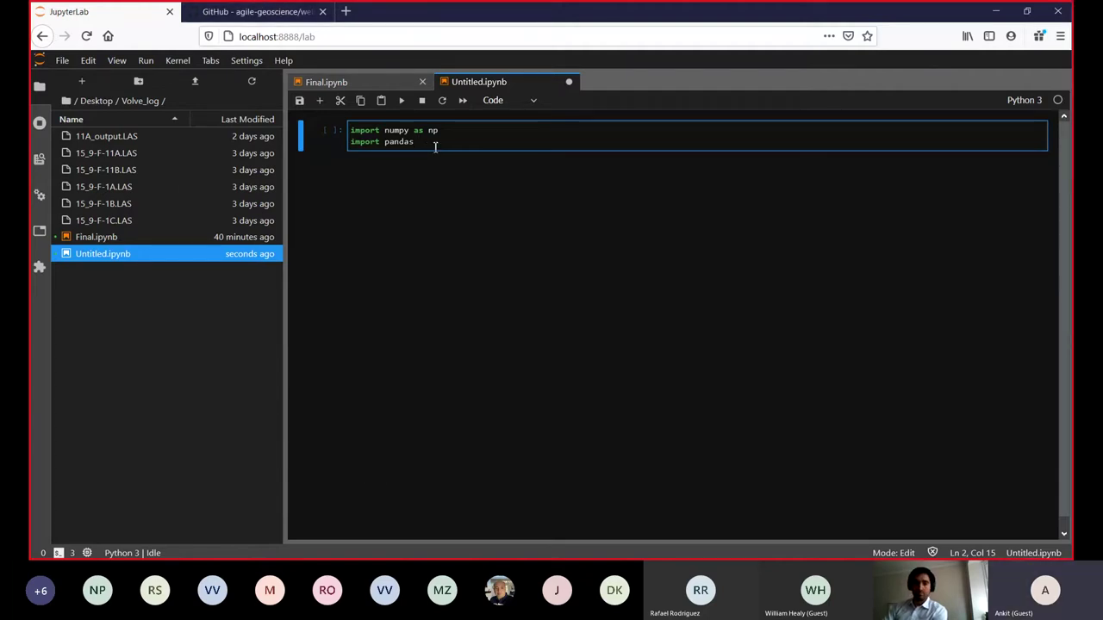
Step: Complete the pandas import line with the alias pd
type("as pd")
key("Return")
type("impo")
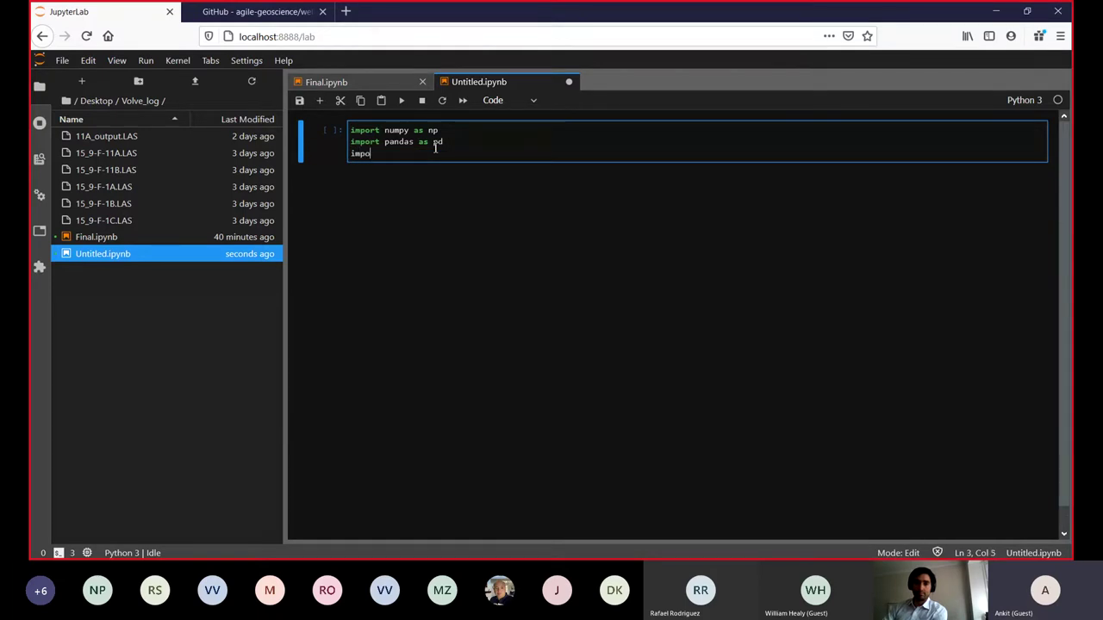
type("rt w")
key("BackSpace")
key("BackSpace")
key("BackSpace")
key("BackSpace")
key("BackSpace")
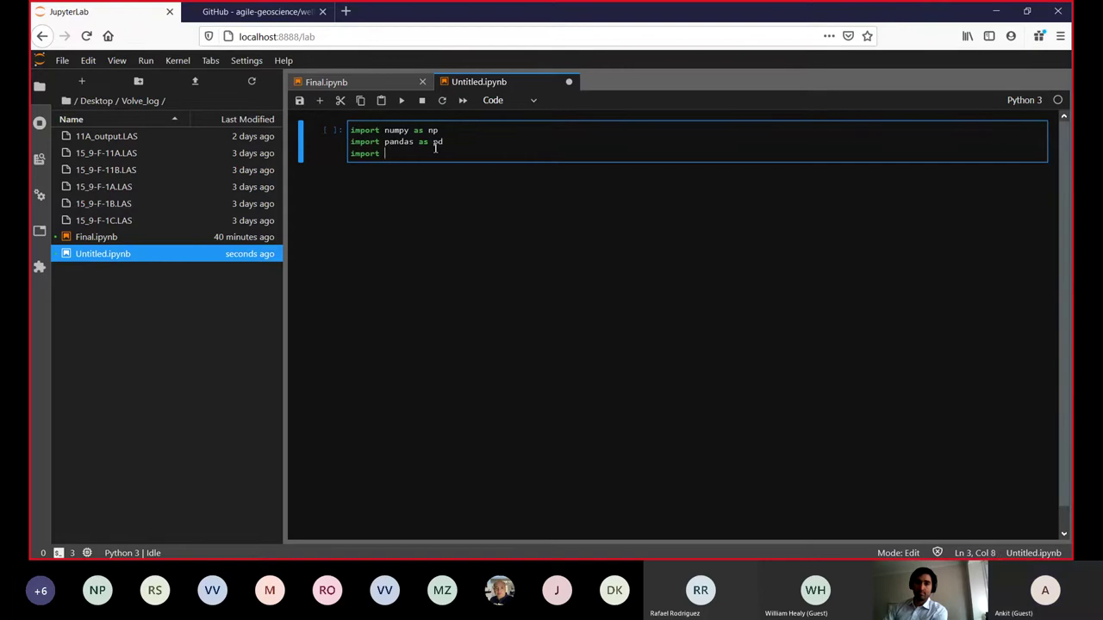
key("BackSpace")
key("BackSpace")
key("BackSpace")
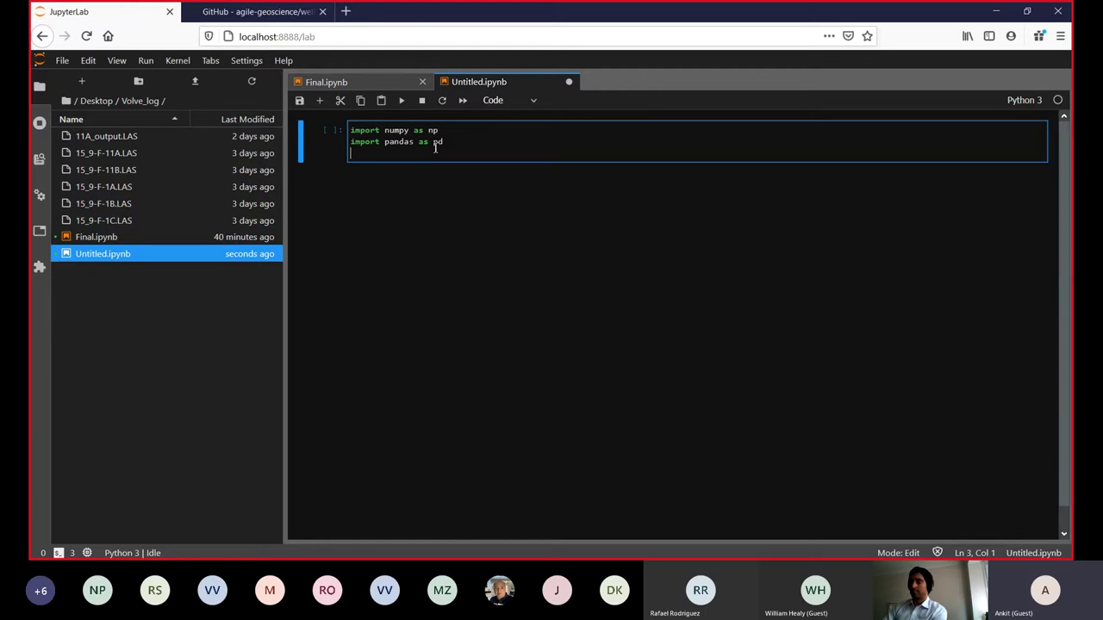
Step: Add a third line to the imports cell that imports Project and Well from welly
type("from welly import ")
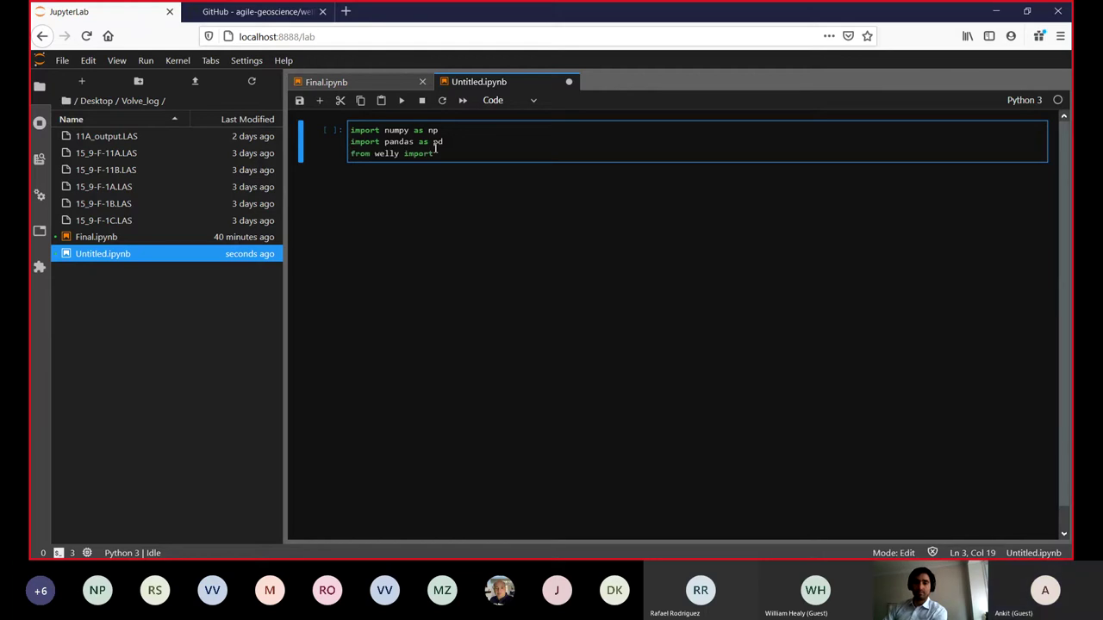
type("Pro")
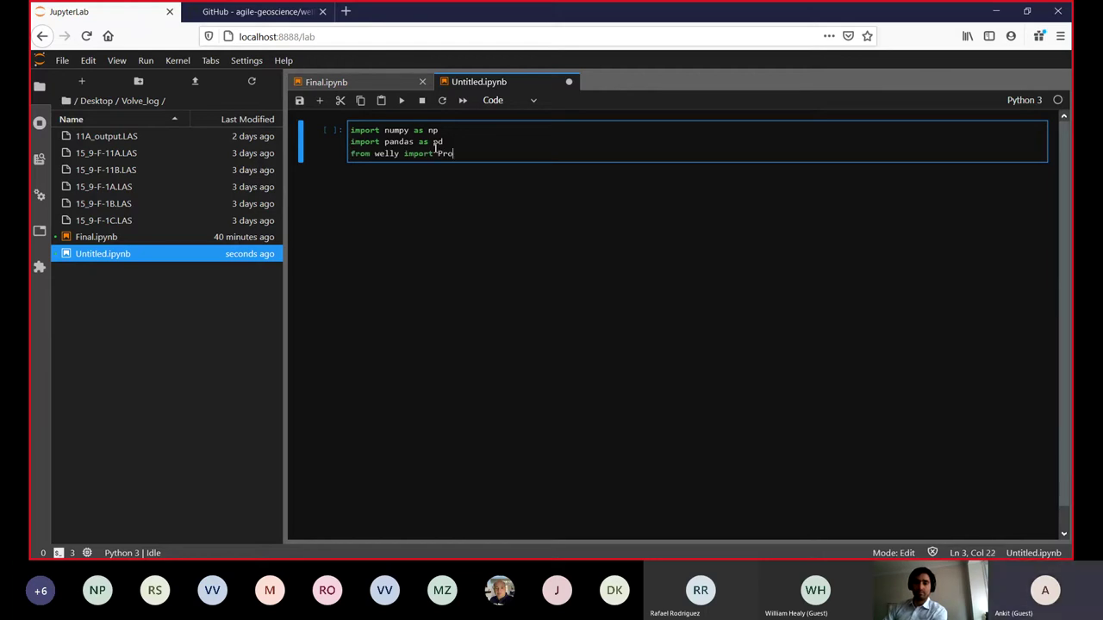
type("ject ")
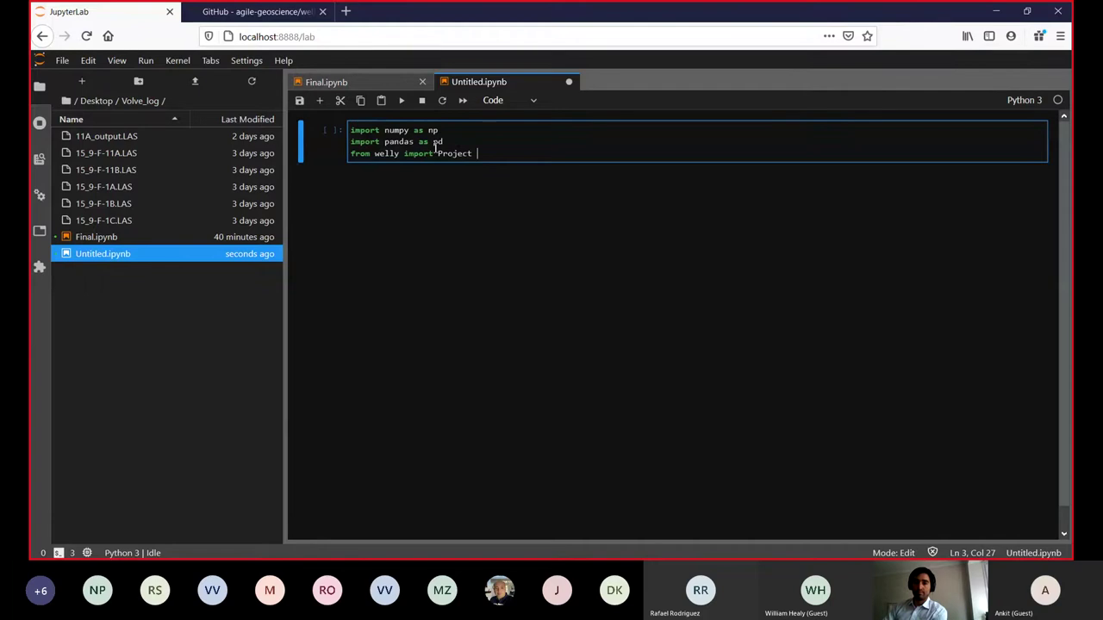
type(" Well")
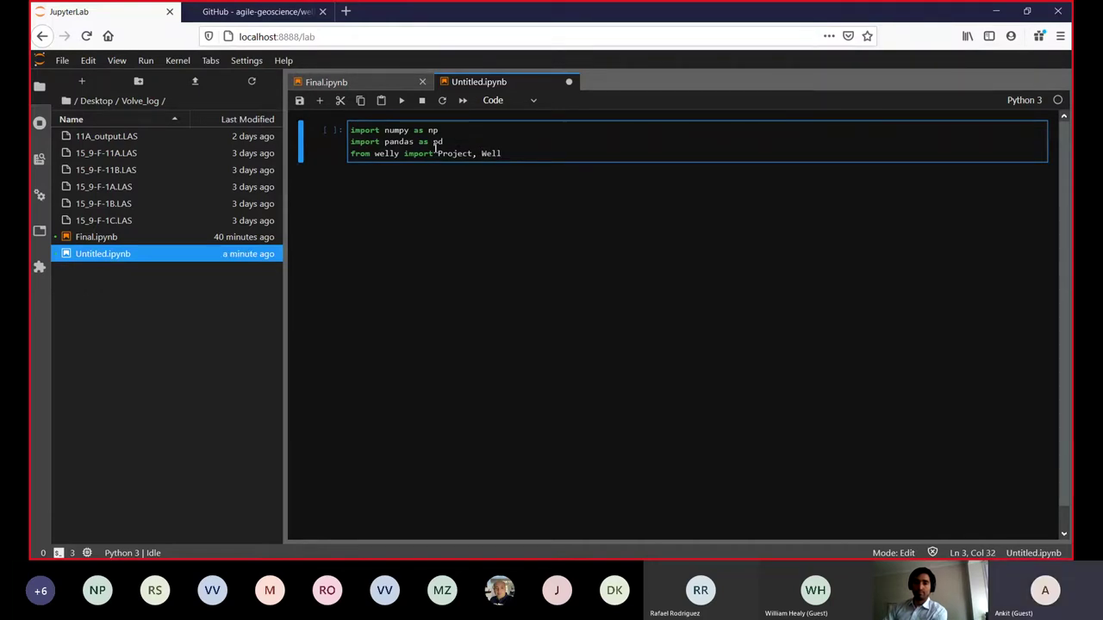
Step: Add the line "import matplotlib.pylot as plt" at the end of the imports cell
key("Return")
type("import")
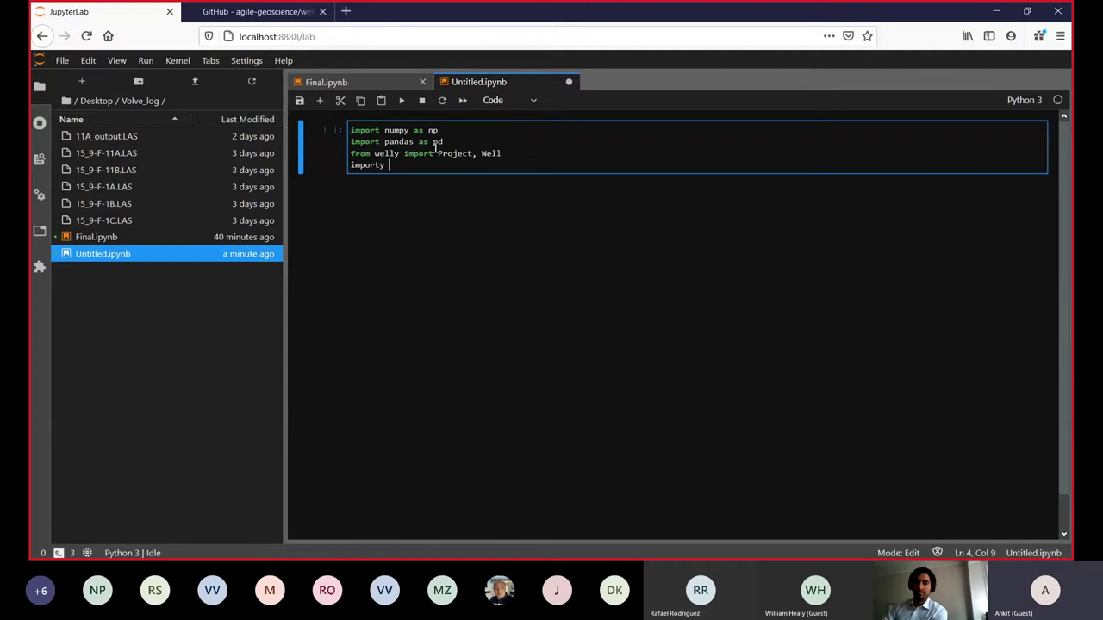
type(" matpl")
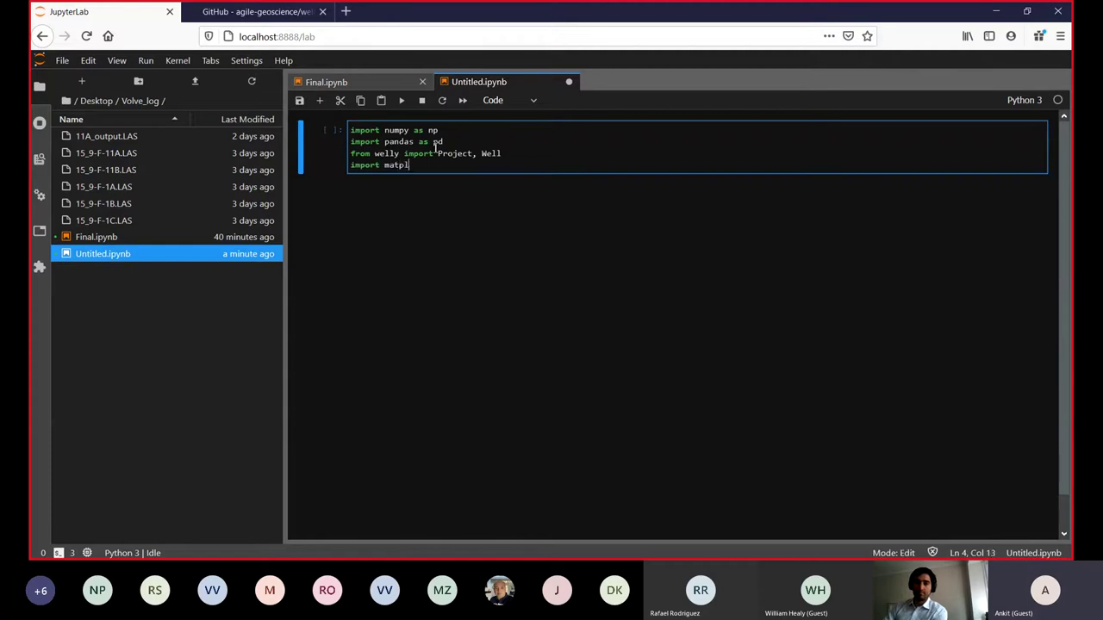
type("otlib.pylot as plt")
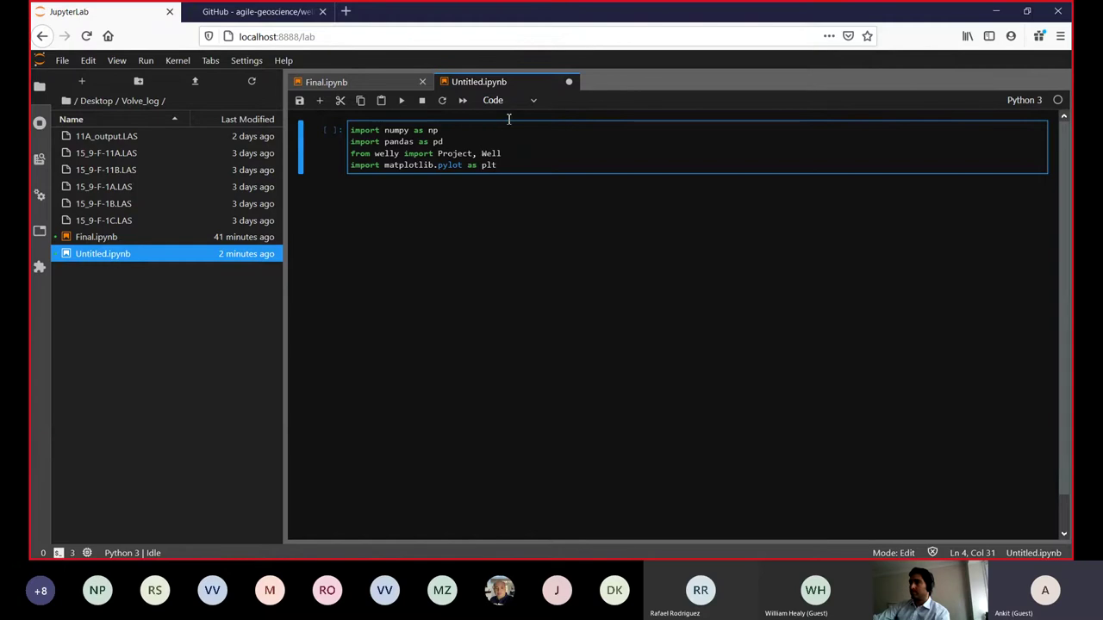
Step: Add a new code cell containing the comment "# Get of well logs" and save the notebook
left_click(320, 102)
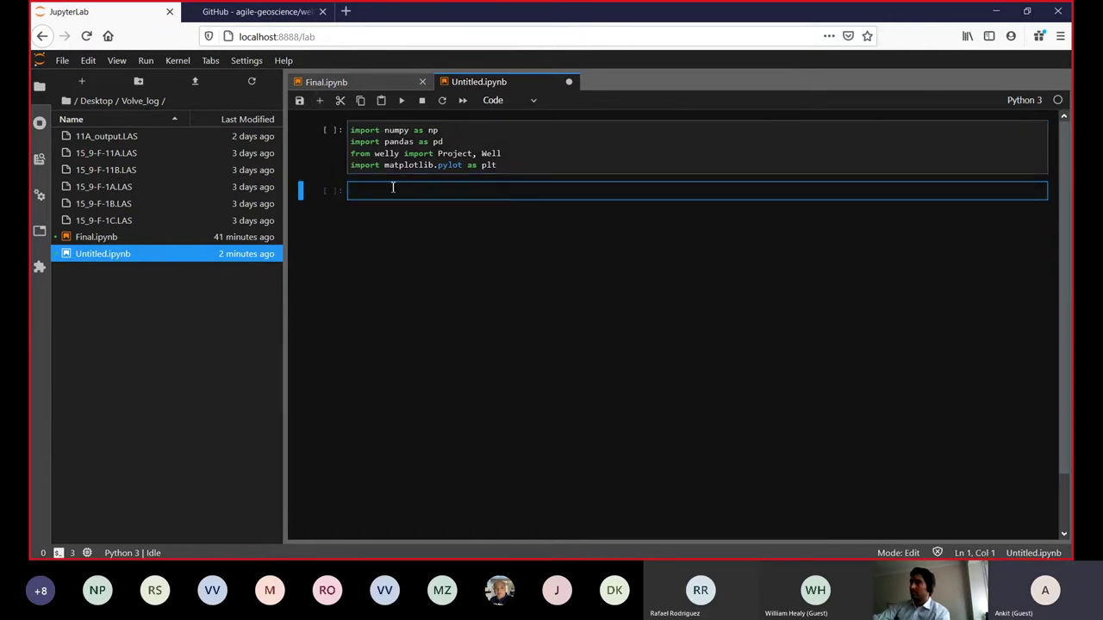
type("#")
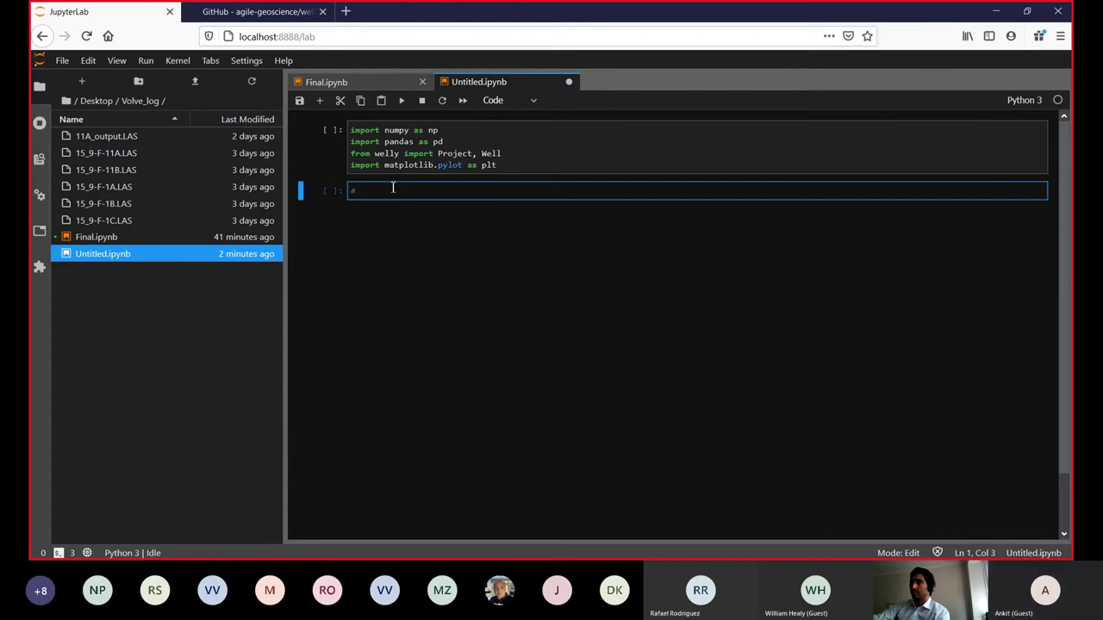
type(" Get of")
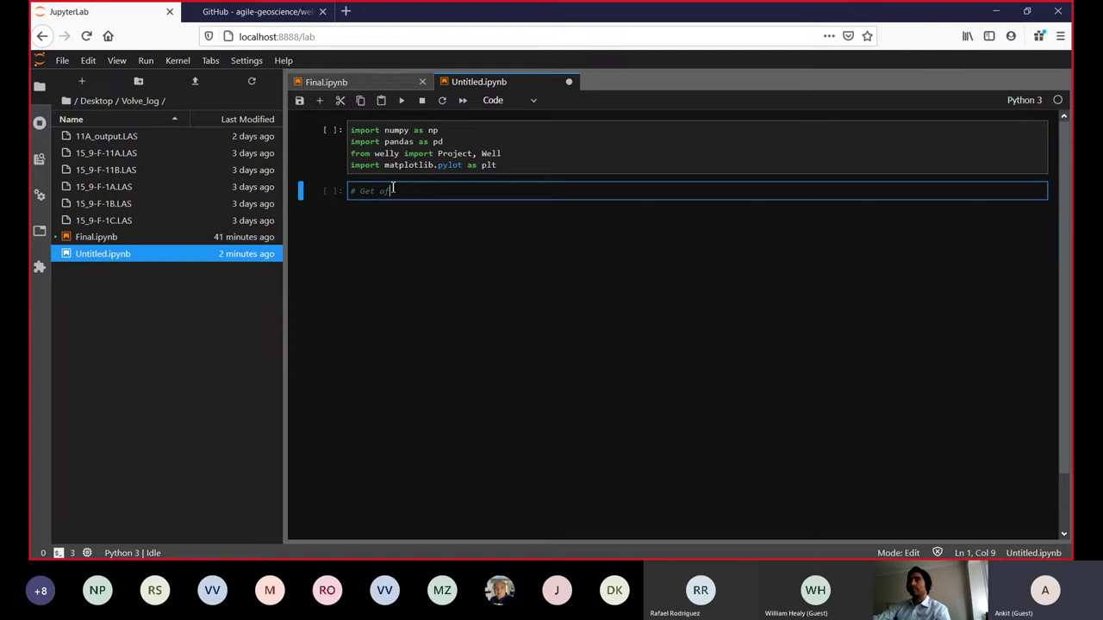
type("well logs")
key("ctrl+s")
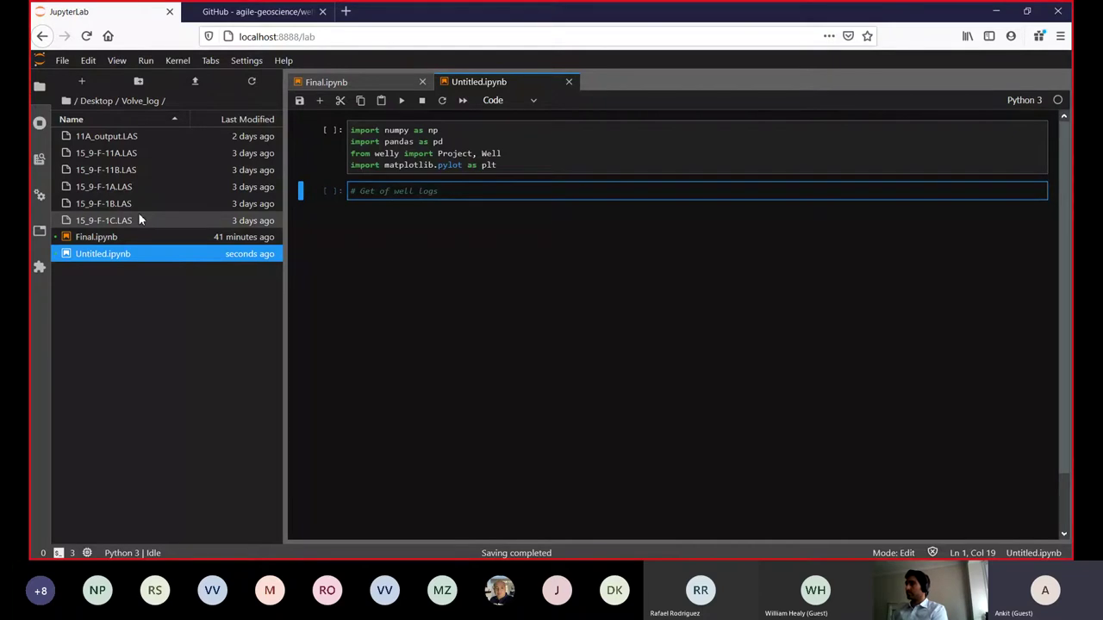
Step: Try to list the LAS files by running "ls *.LAS" beneath the comment in the same cell
key("Return")
type("ls *.LAS")
key("shift+Return")
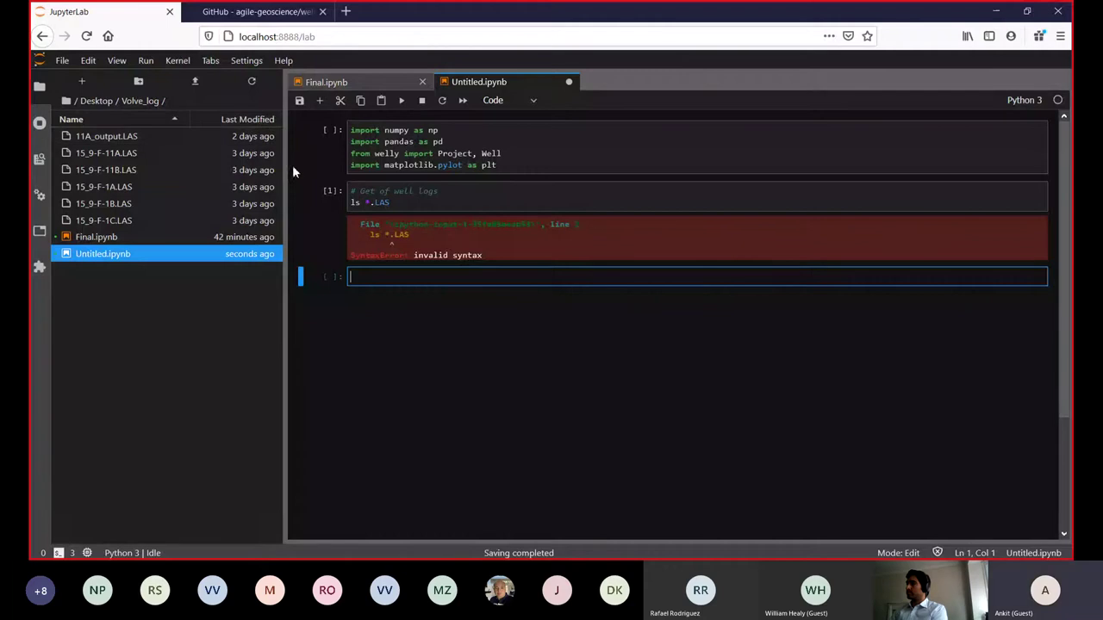
Step: Try the listing command without the space after ls, rerun it with the space restored, and save the notebook
left_click(368, 202)
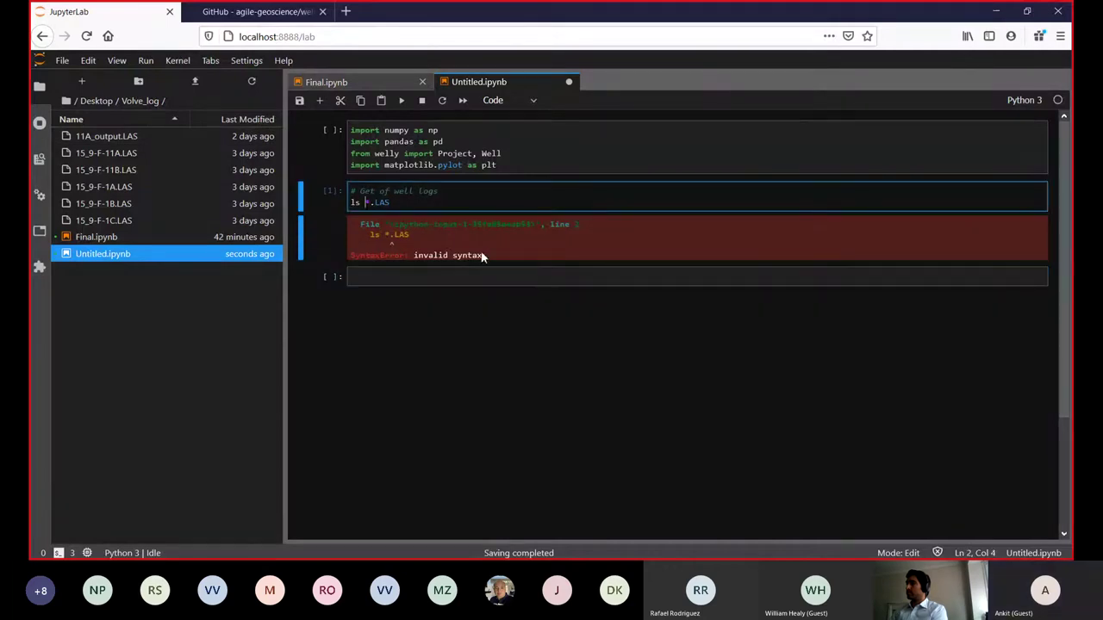
key("BackSpace")
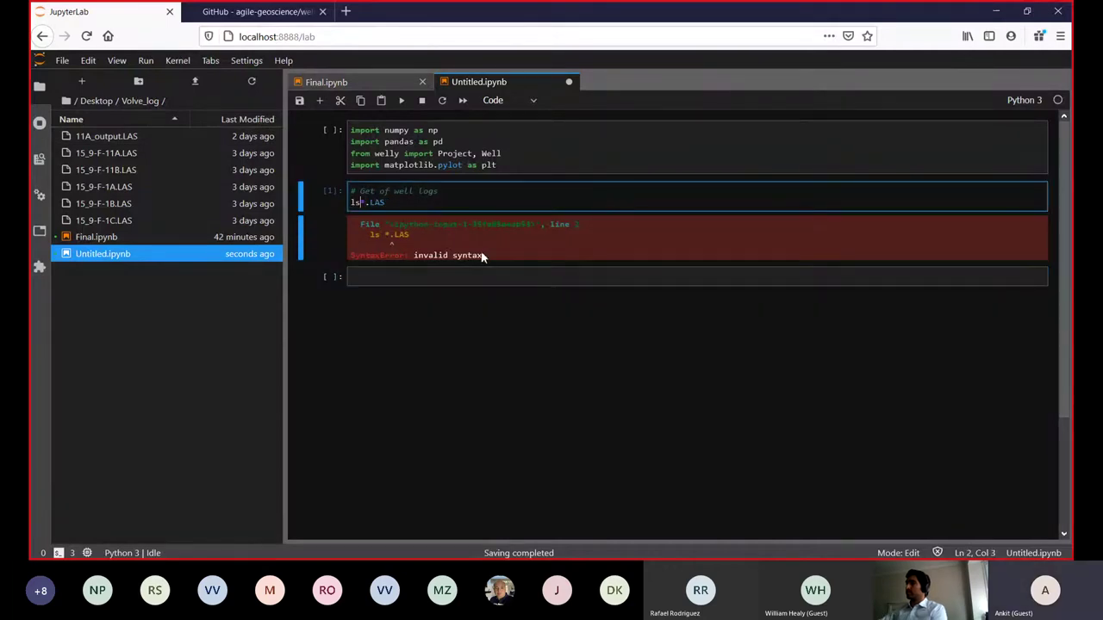
left_click(401, 101)
left_click(360, 203)
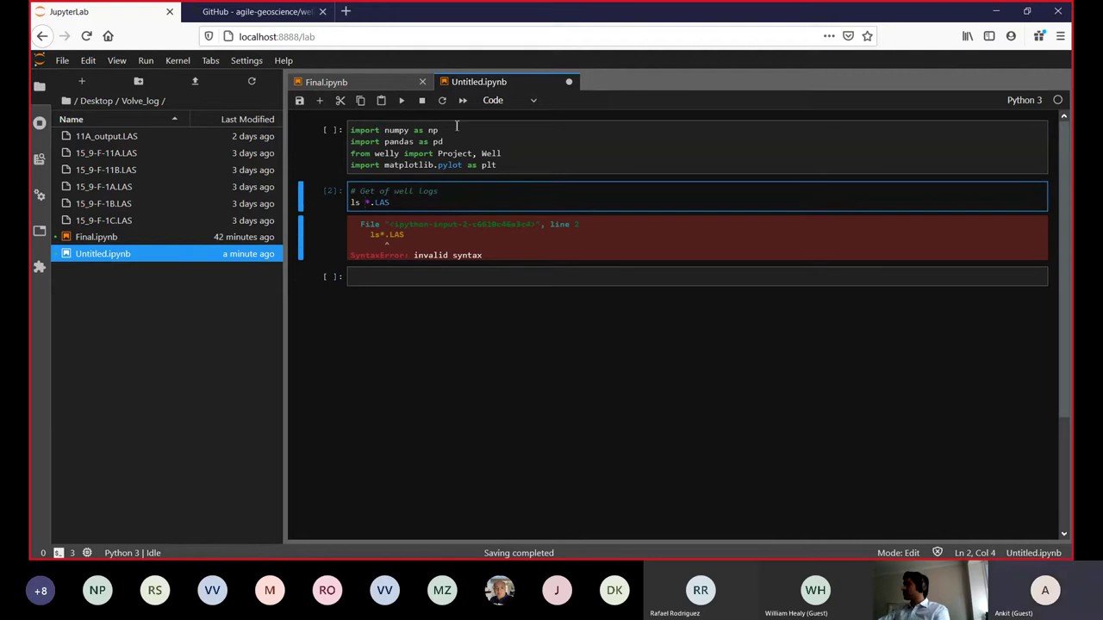
left_click(402, 102)
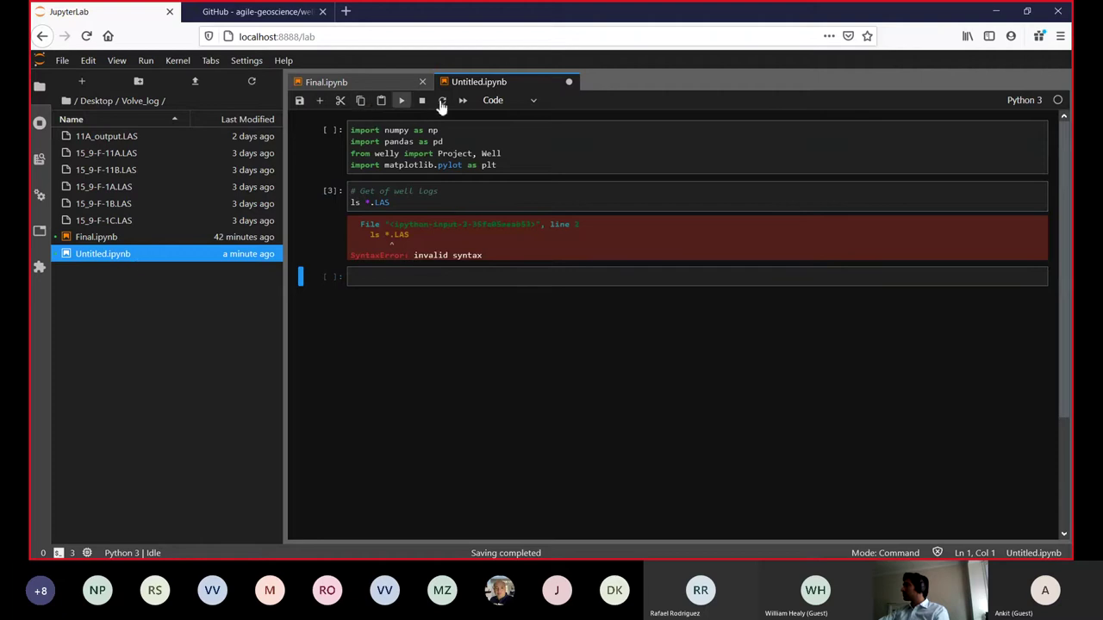
left_click(299, 100)
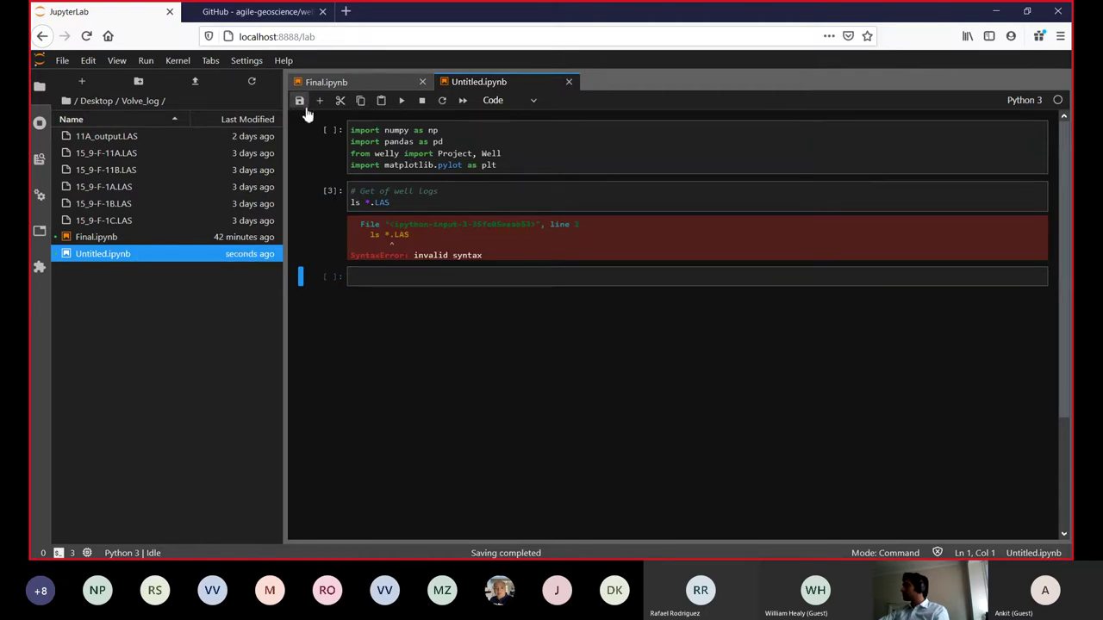
Step: Delete the ls line from the comment cell and split the cell on the empty line below the comment
left_click(457, 208)
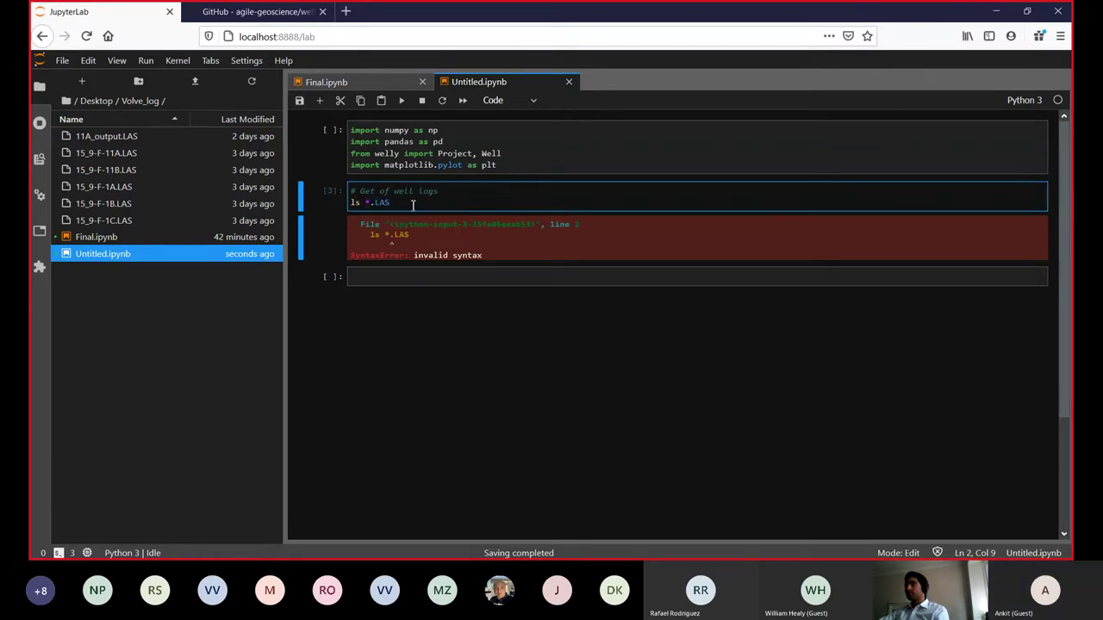
key("BackSpace")
key("BackSpace")
key("BackSpace")
key("BackSpace")
key("BackSpace")
key("BackSpace")
key("BackSpace")
key("BackSpace")
key("BackSpace")
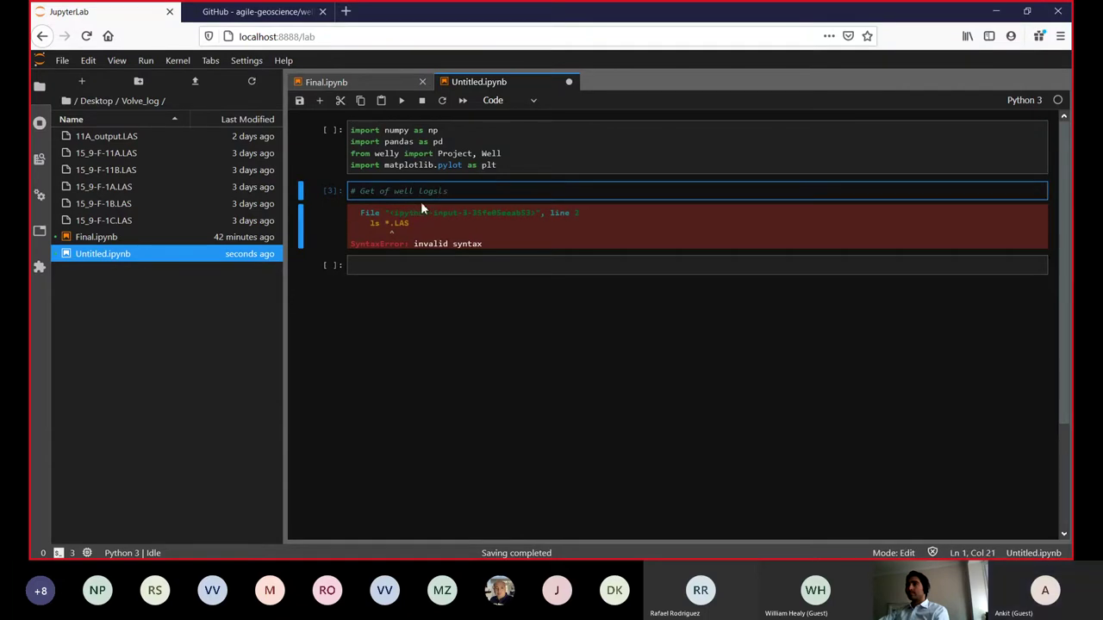
key("Return")
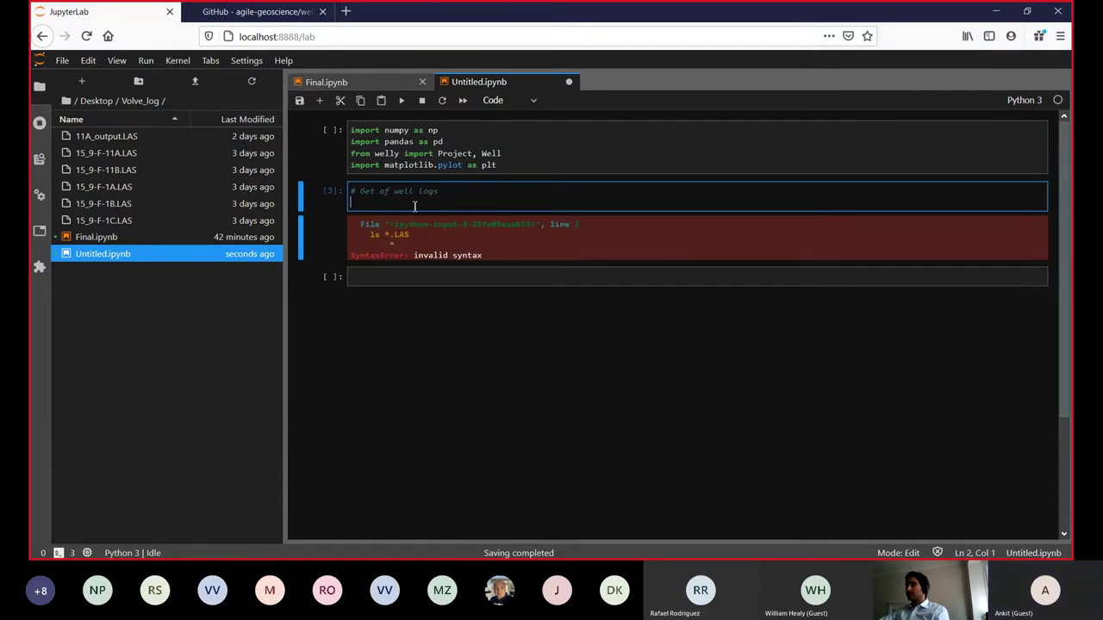
right_click(401, 207)
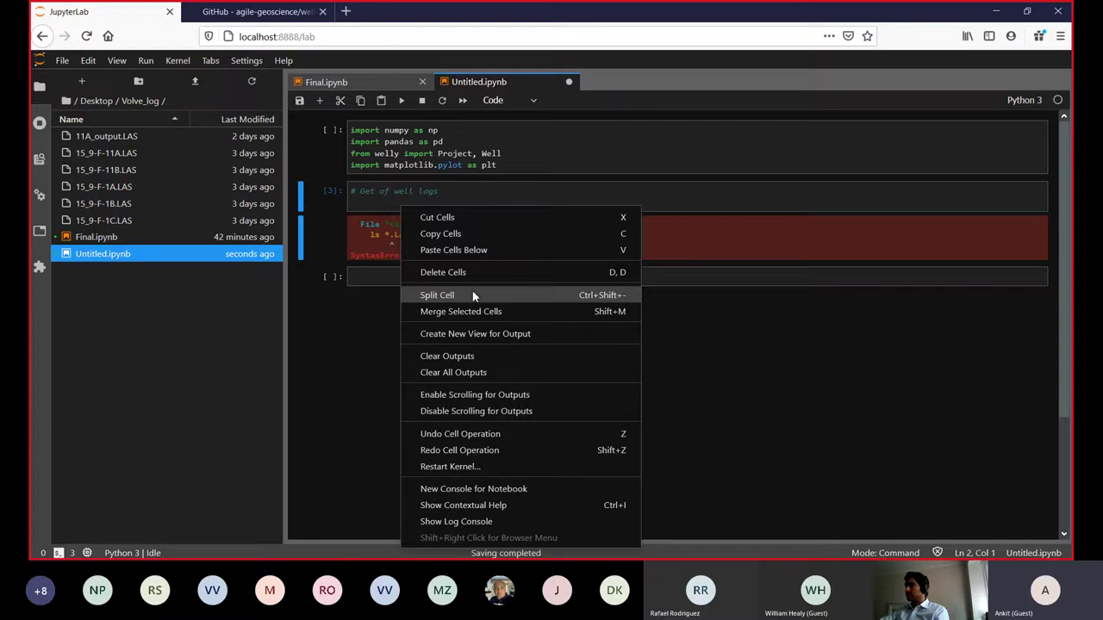
left_click(475, 295)
Step: Enter "ls *.LAS" in the cell split off below the comment and run it
left_click(380, 220)
type("l")
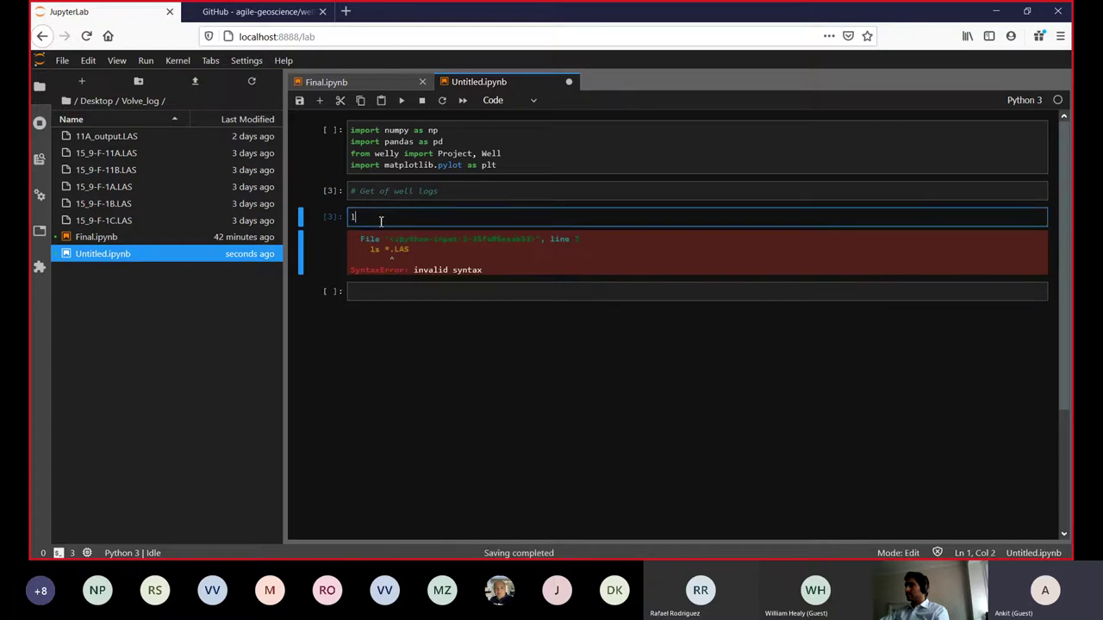
type("s *")
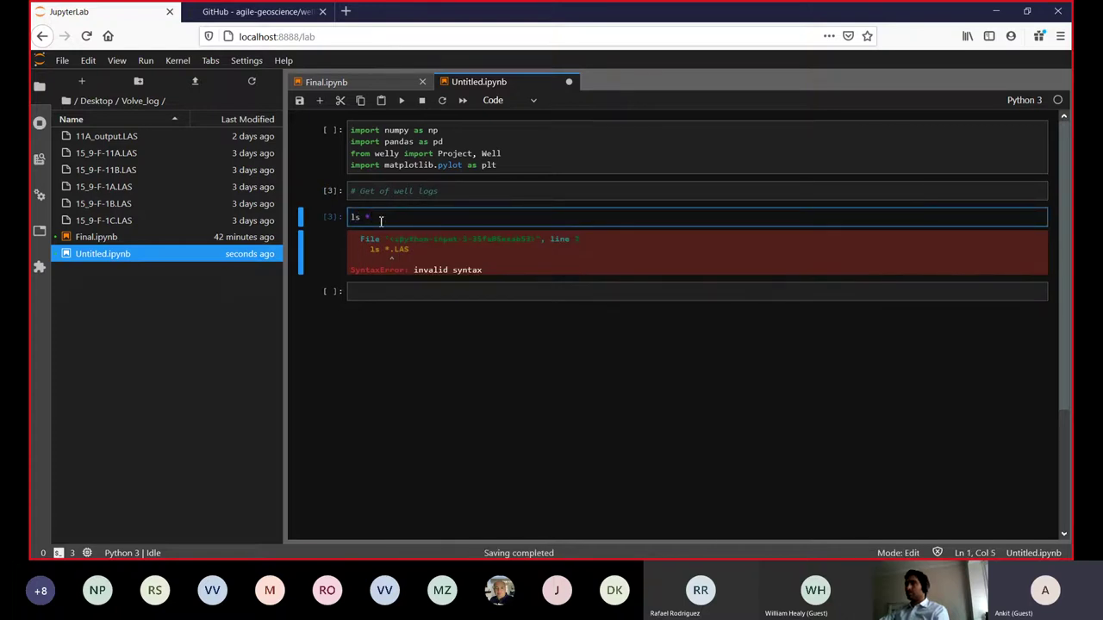
type(".L")
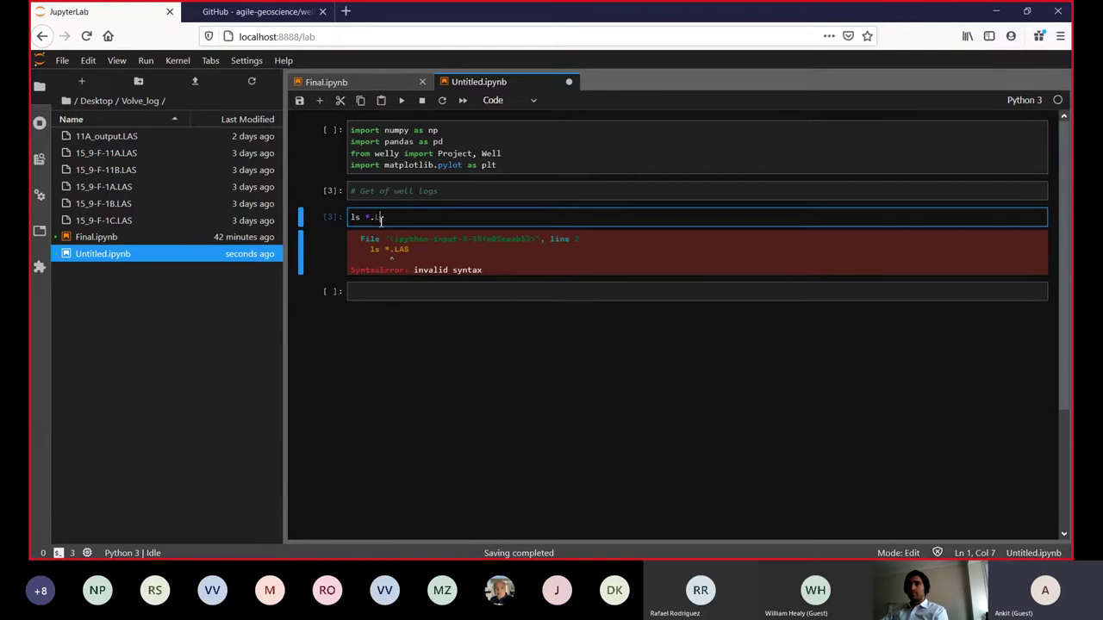
type("AS")
left_click(401, 101)
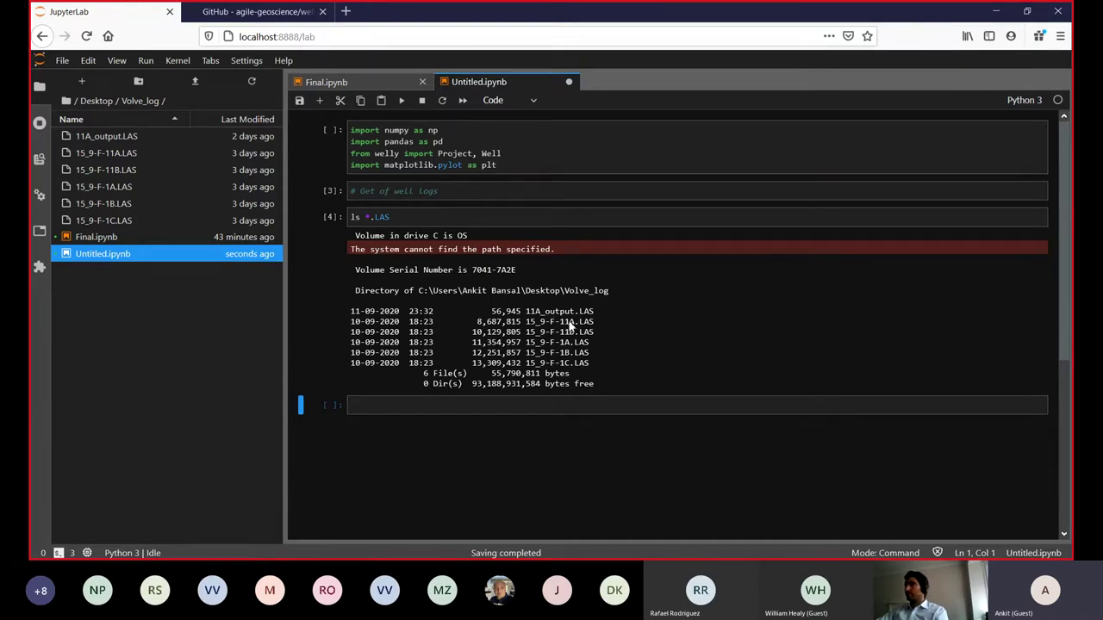
Step: Delete 11A_output.LAS from the Volve_log folder and rerun the "ls *.LAS" cell
left_click(110, 139)
right_click(109, 138)
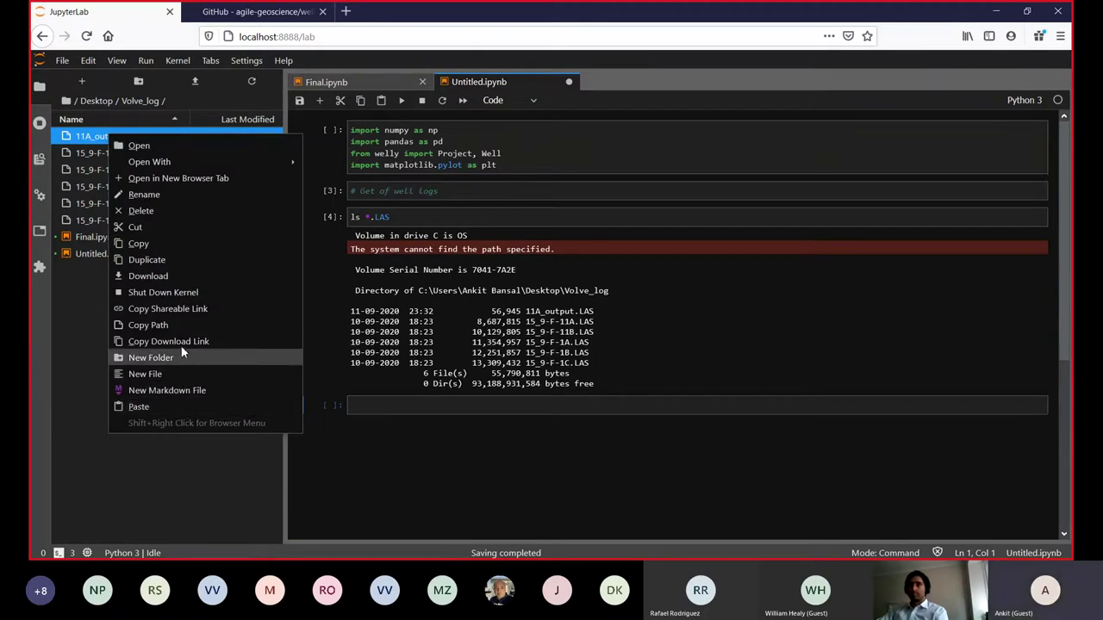
left_click(162, 212)
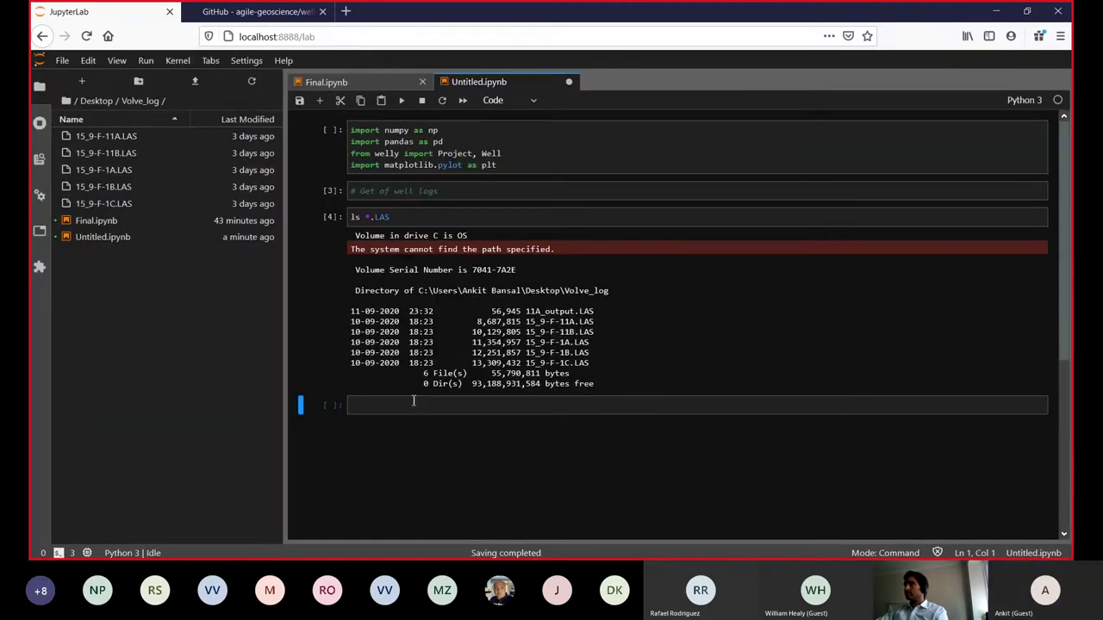
left_click(399, 220)
left_click(402, 101)
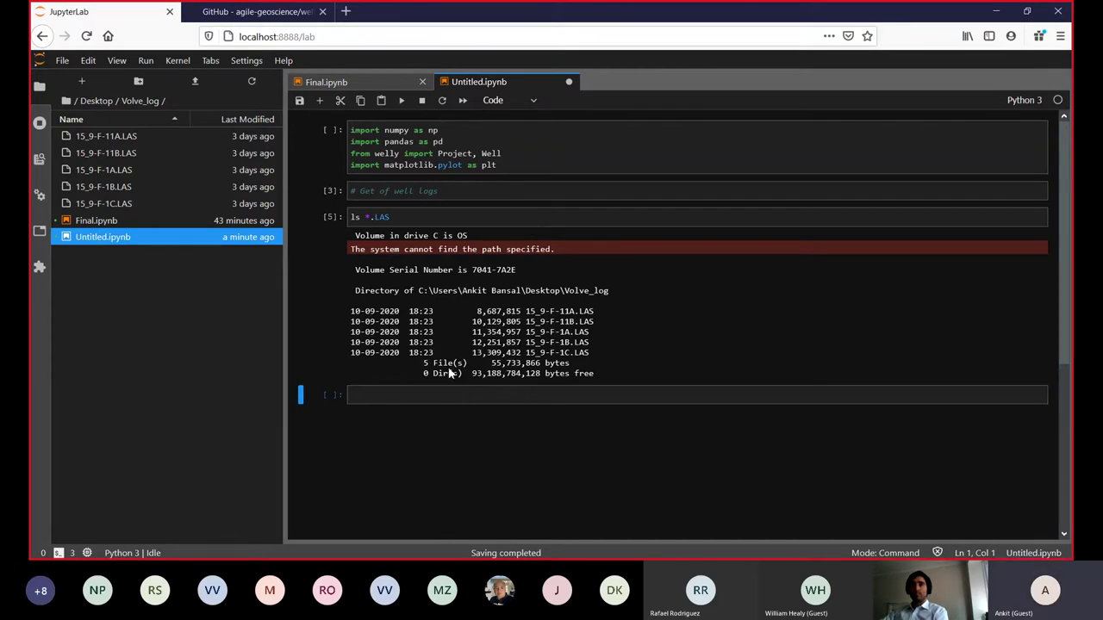
Step: Add the comment "# Create a Project" in the empty cell with the call "p= Project.from_las()" below it
left_click(425, 399)
type("#")
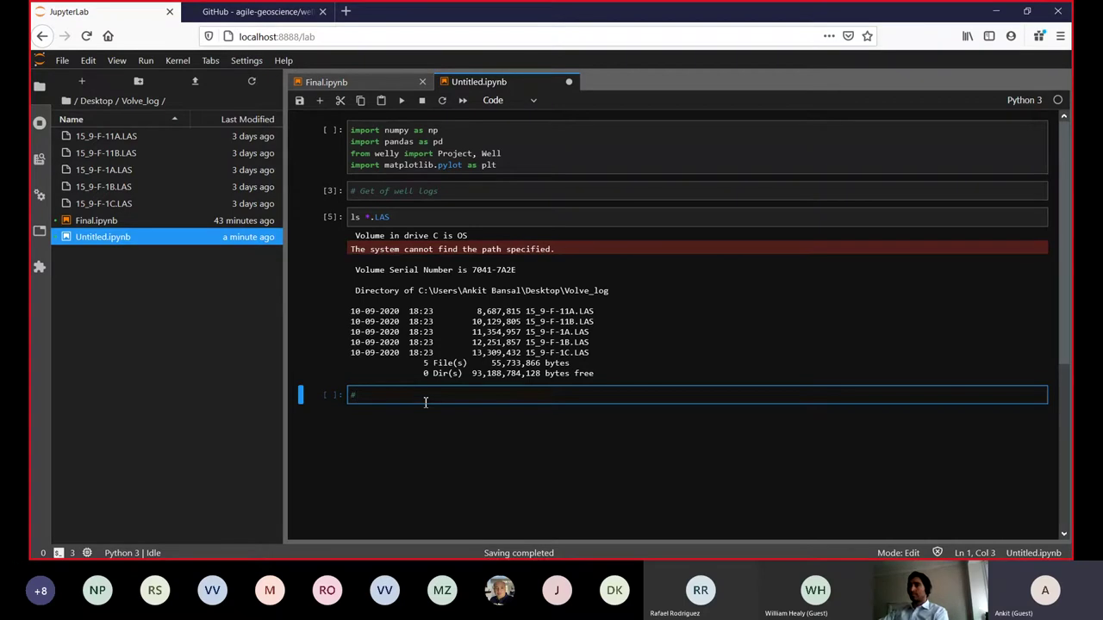
type(" Create a Project")
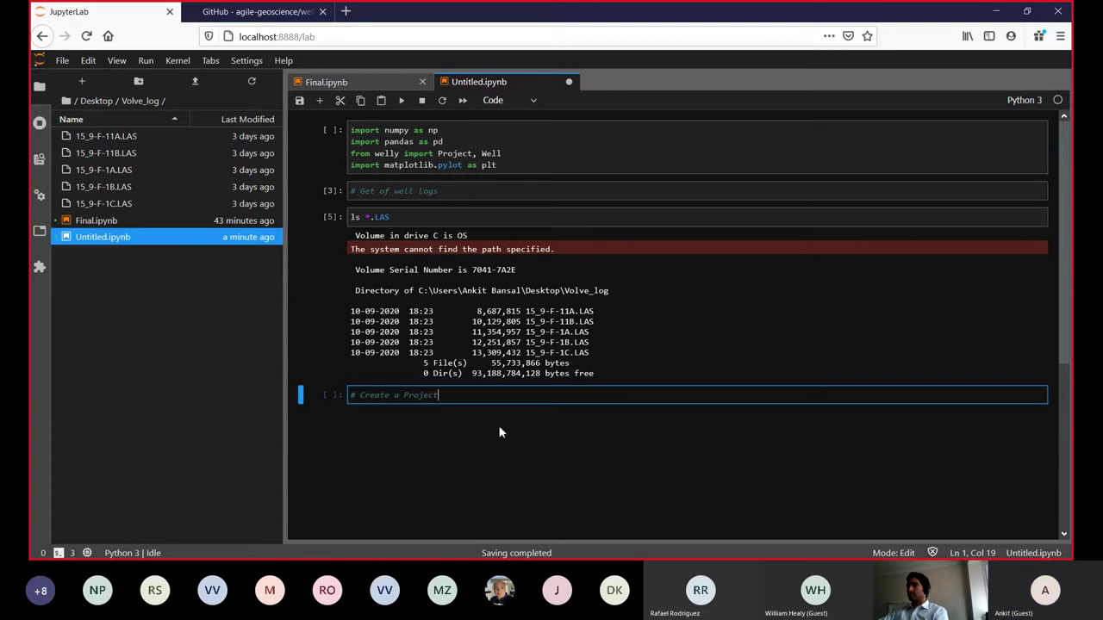
key("Return")
type("p=")
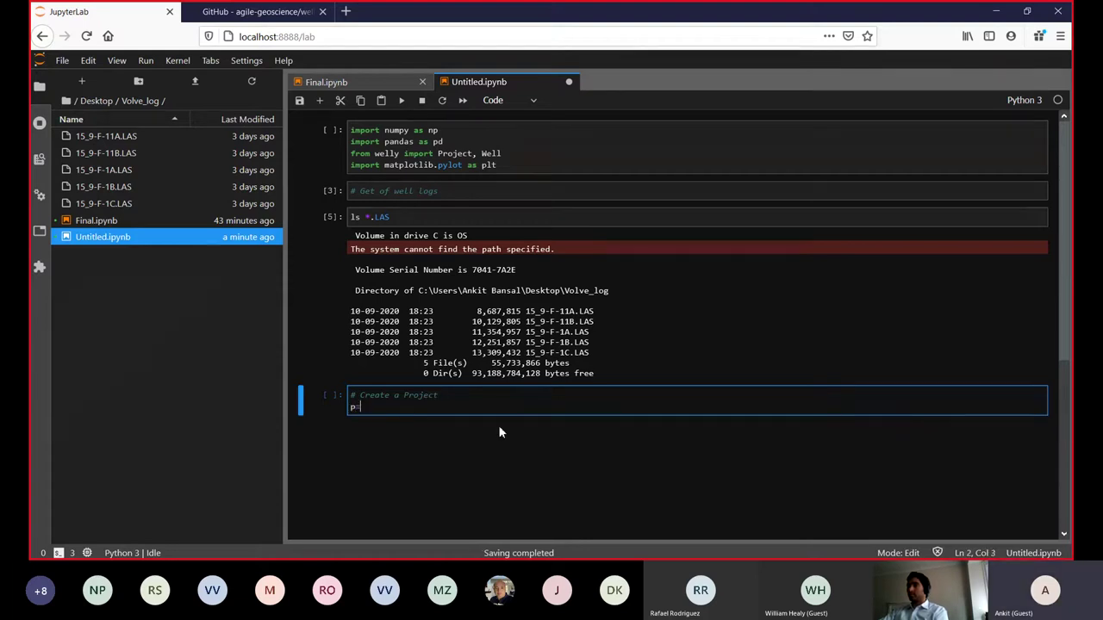
type(" Project.")
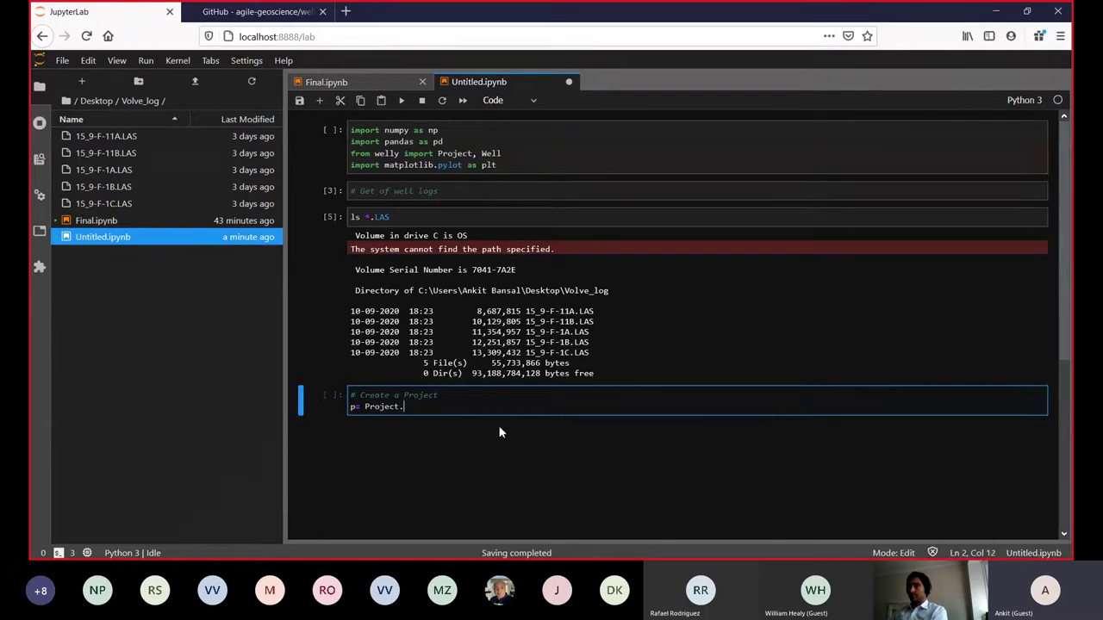
type("from")
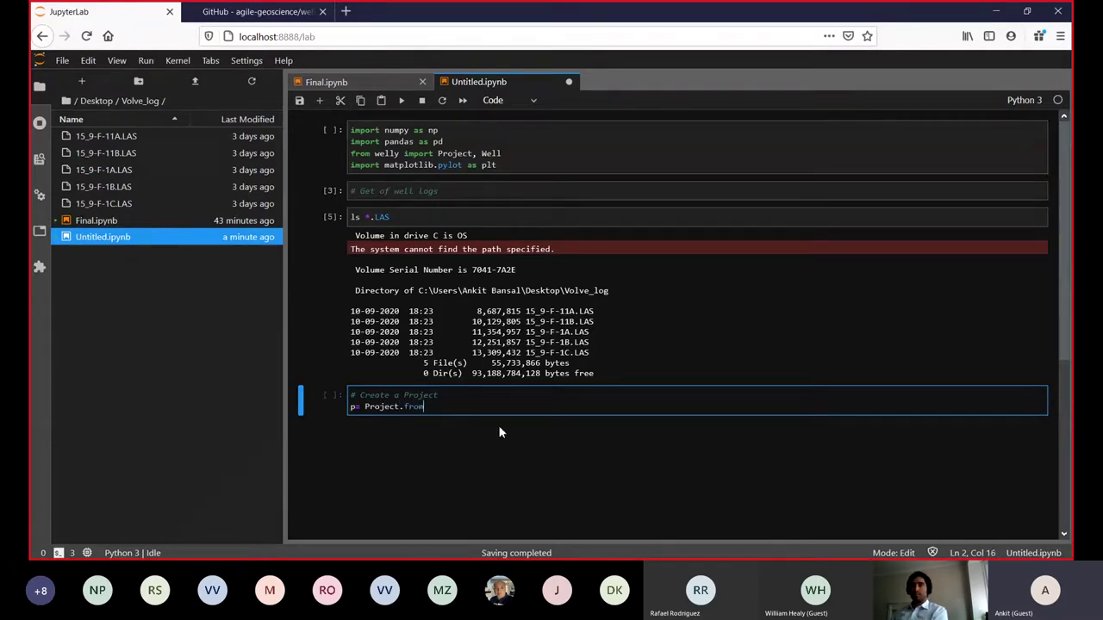
type("_las")
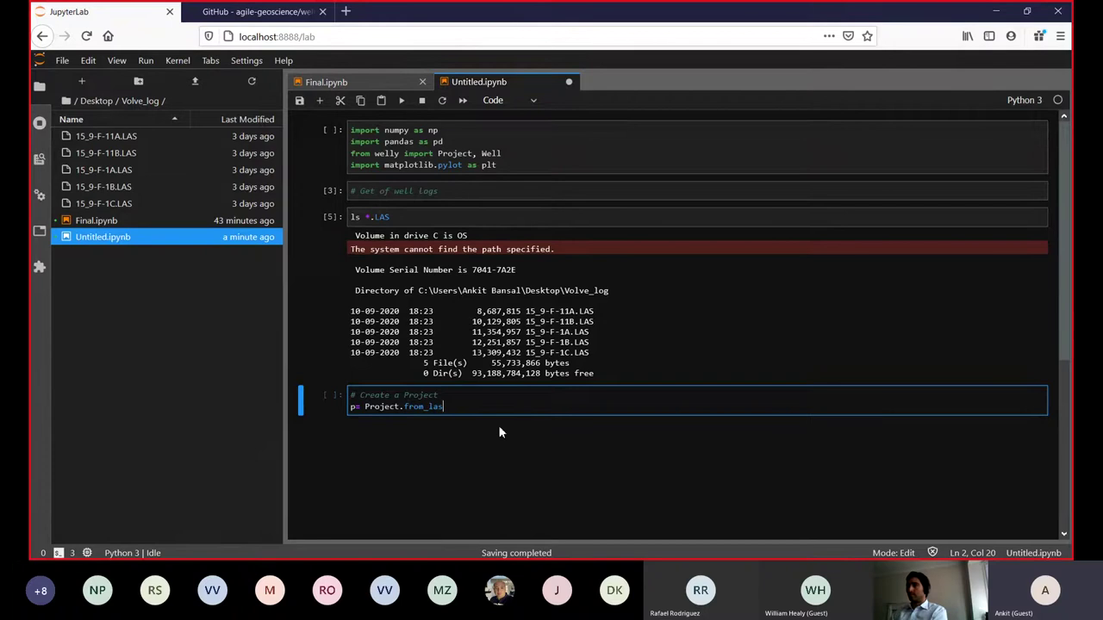
type("(")
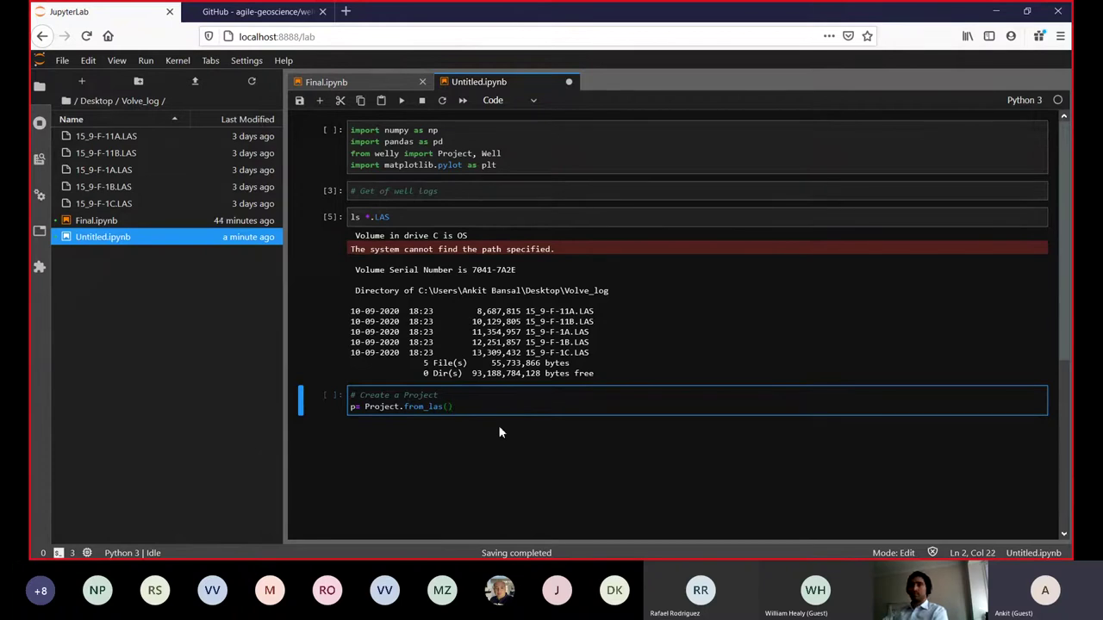
Step: Pass './*.las' as the path to the from_las call and run the cell
type("''")
type(".")
type("/")
type("*")
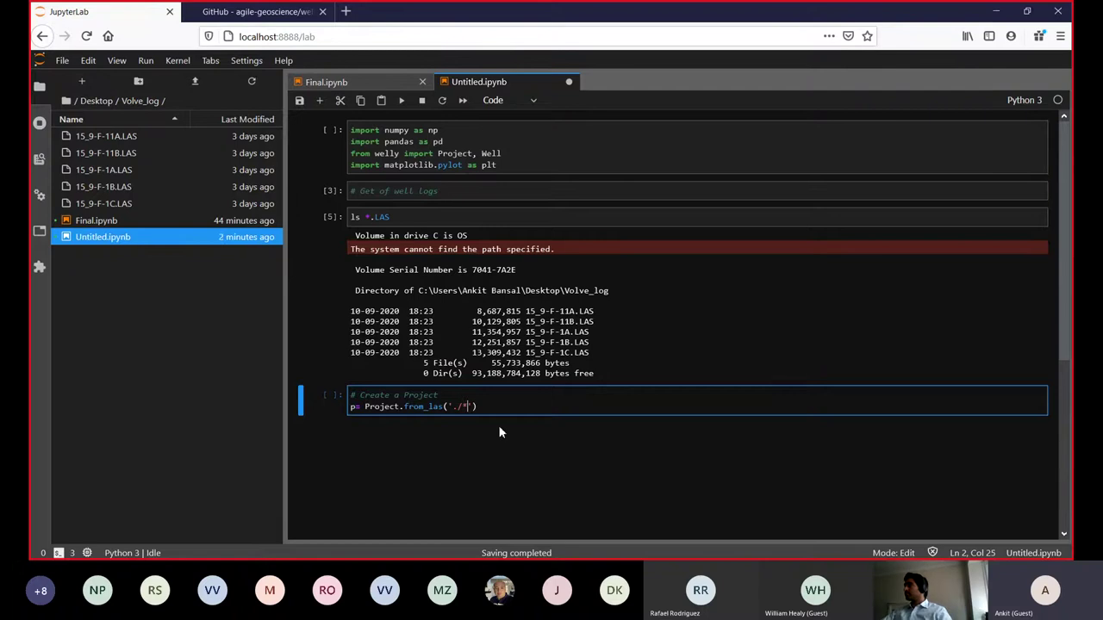
type(".l")
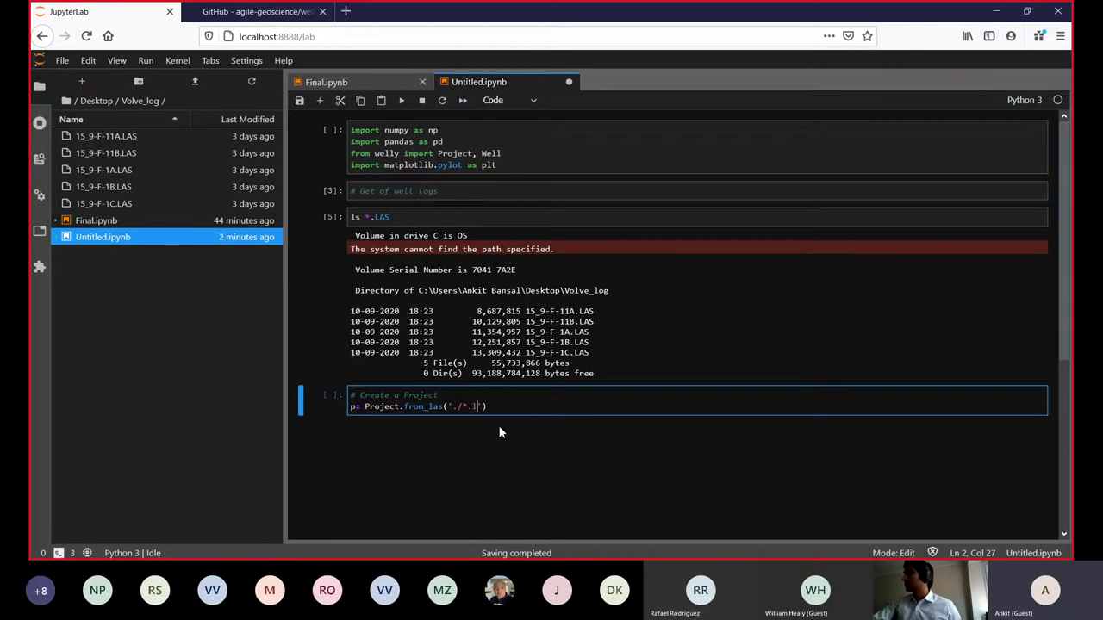
type("as")
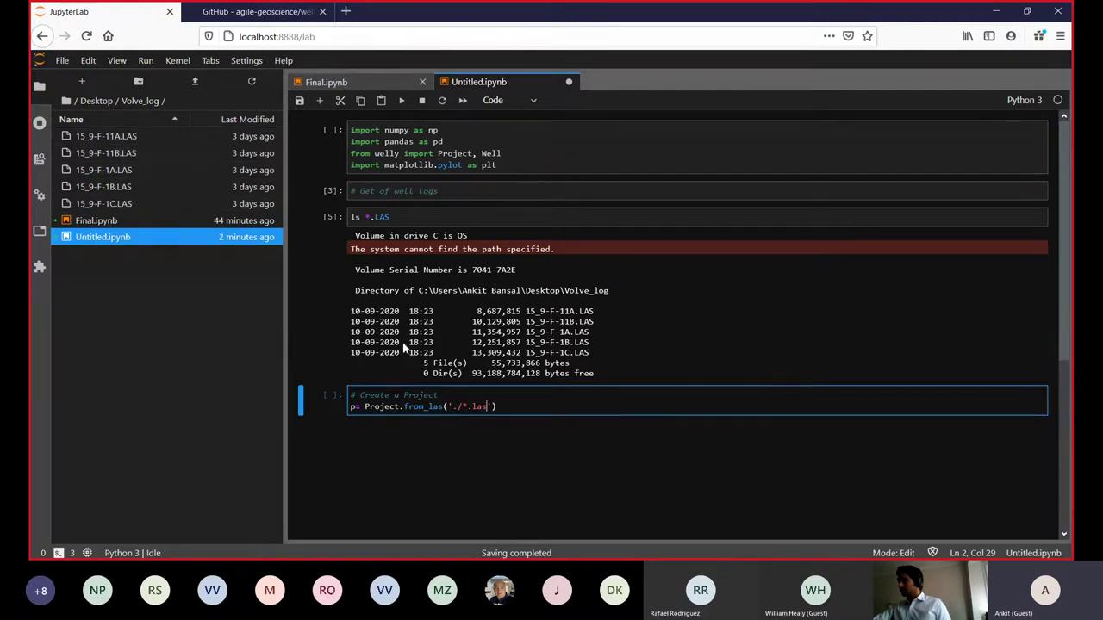
left_click(531, 412)
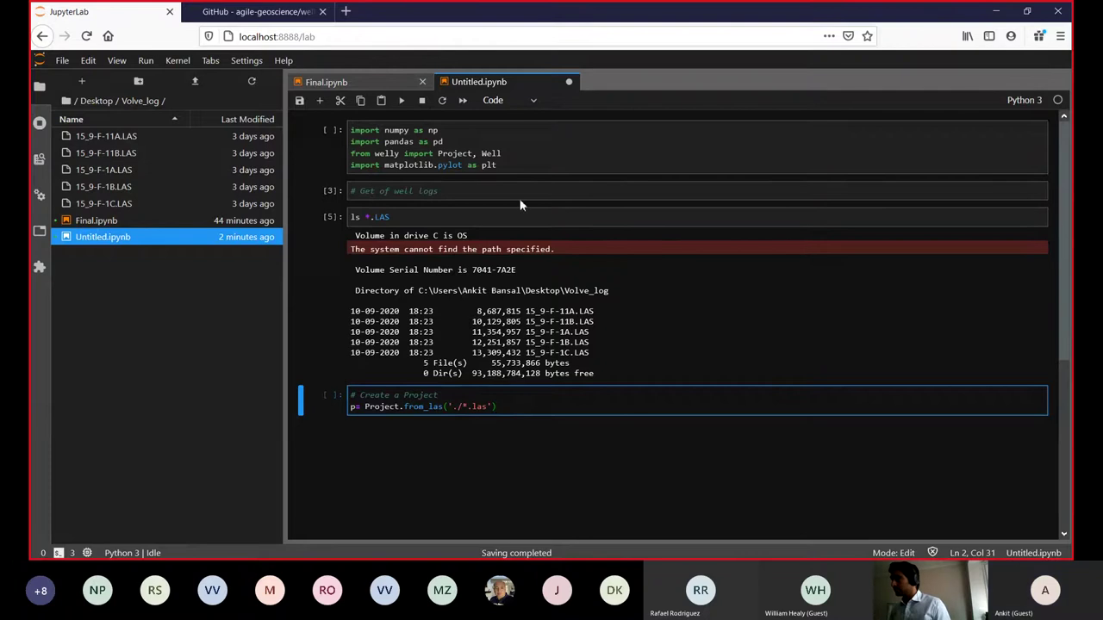
left_click(400, 100)
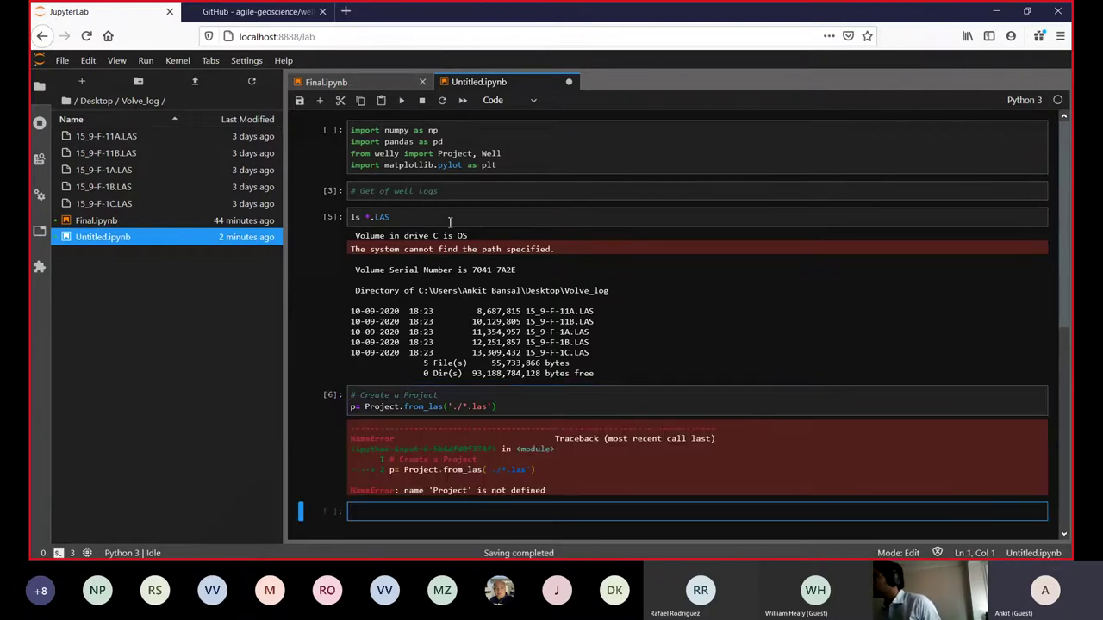
Step: Run the cell with the numpy, pandas, welly and matplotlib imports
left_click(367, 407)
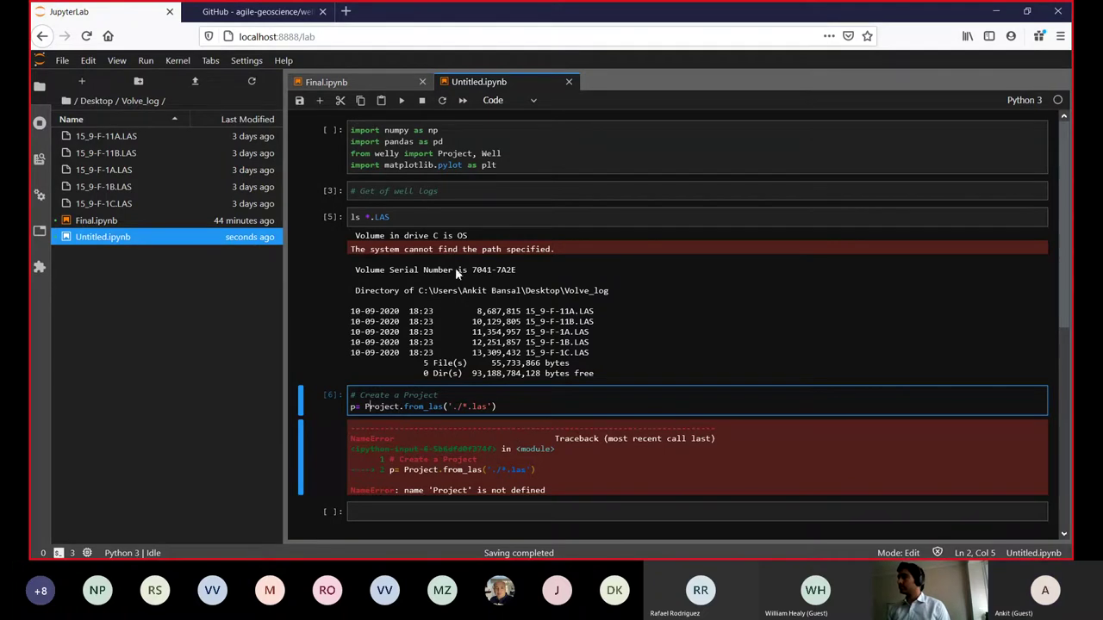
left_click(444, 142)
left_click(401, 100)
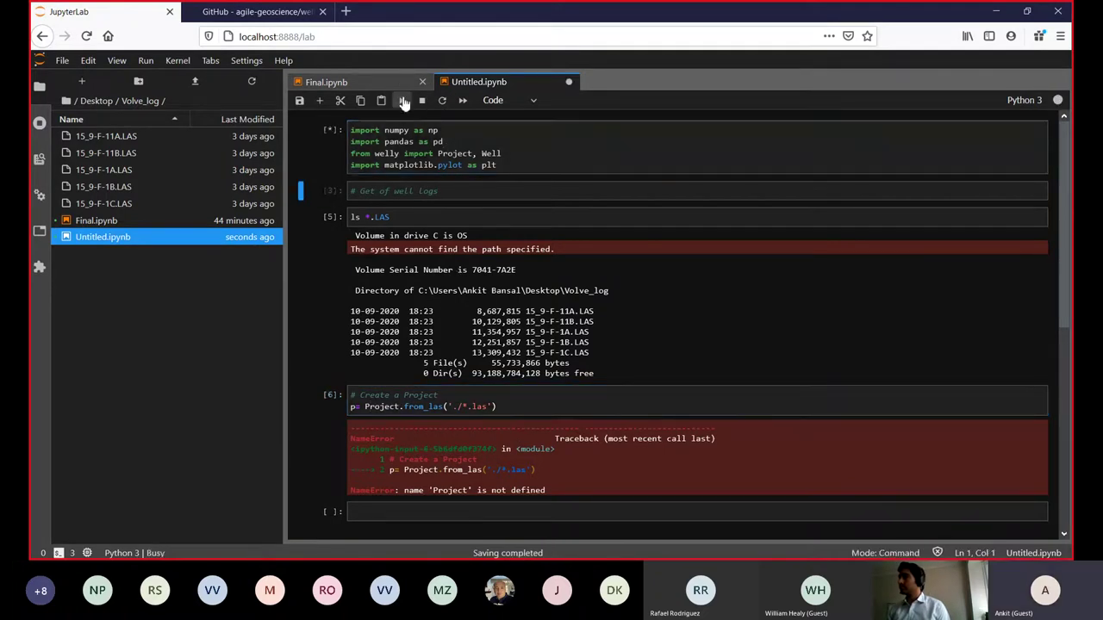
Step: Insert a space before the equals sign in the Project.from_las line and rerun that cell
left_click(447, 405)
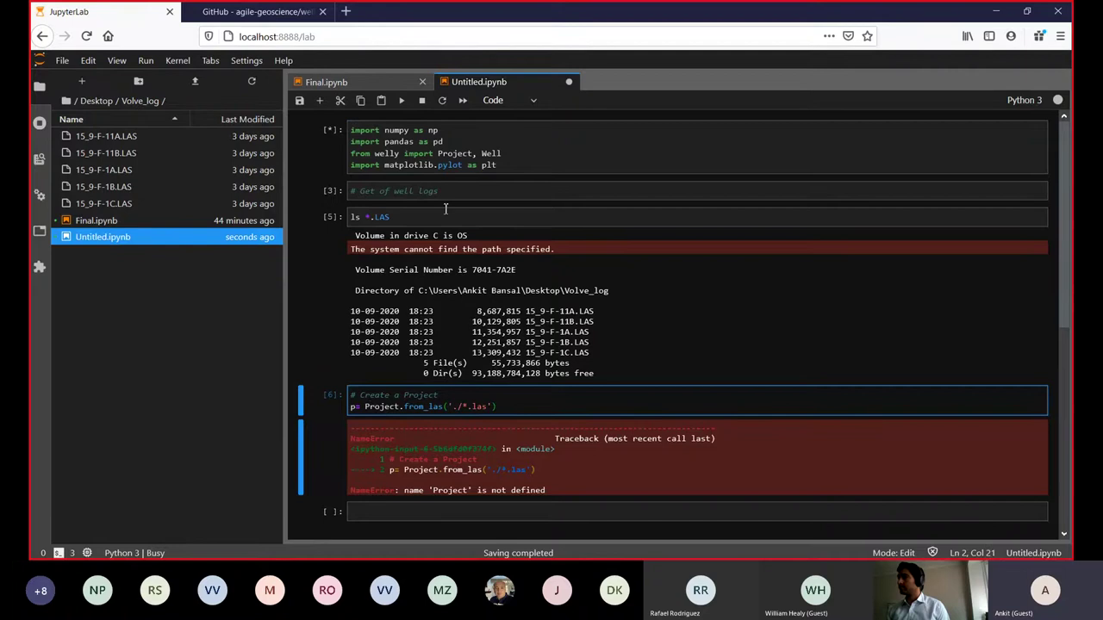
left_click(355, 406)
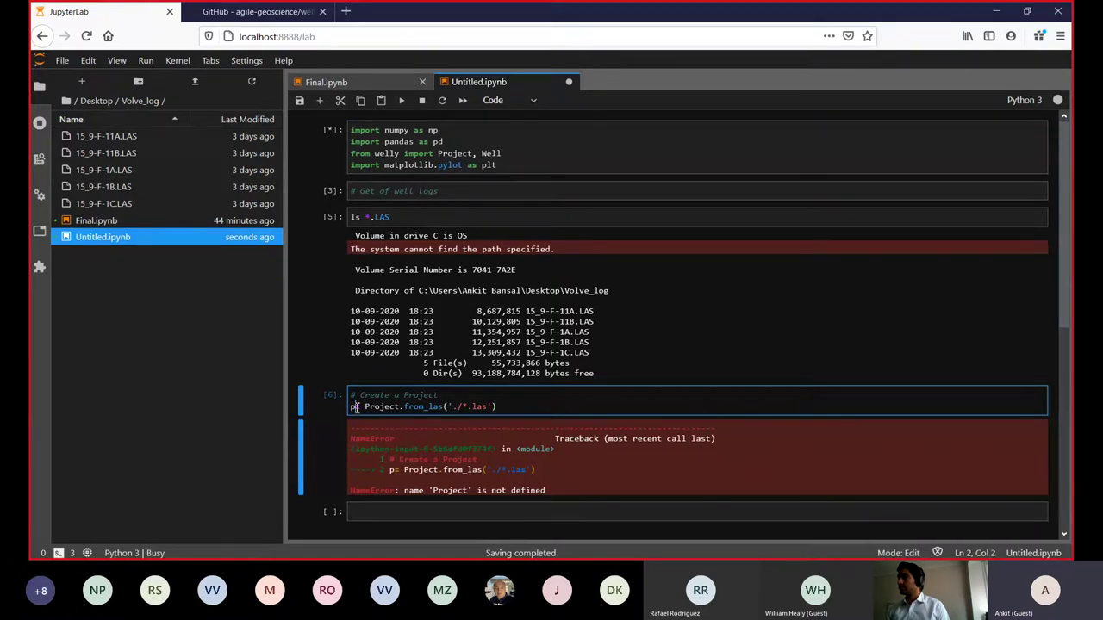
left_click(402, 100)
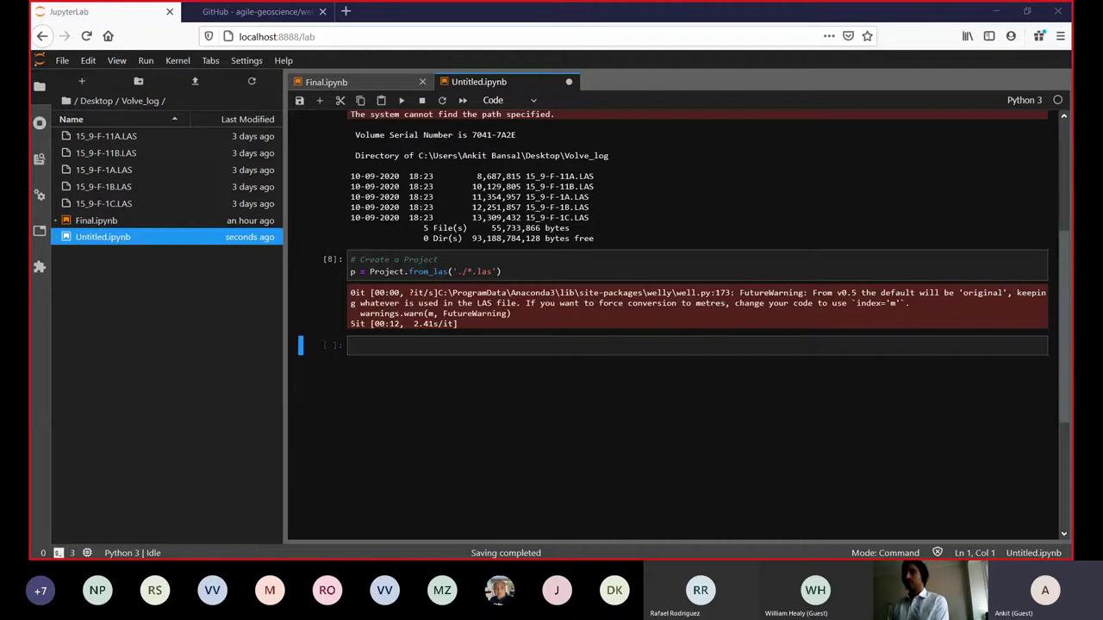
Step: Enter "p" in the cell below the project cell and run it to display the project's wells
left_click(528, 276)
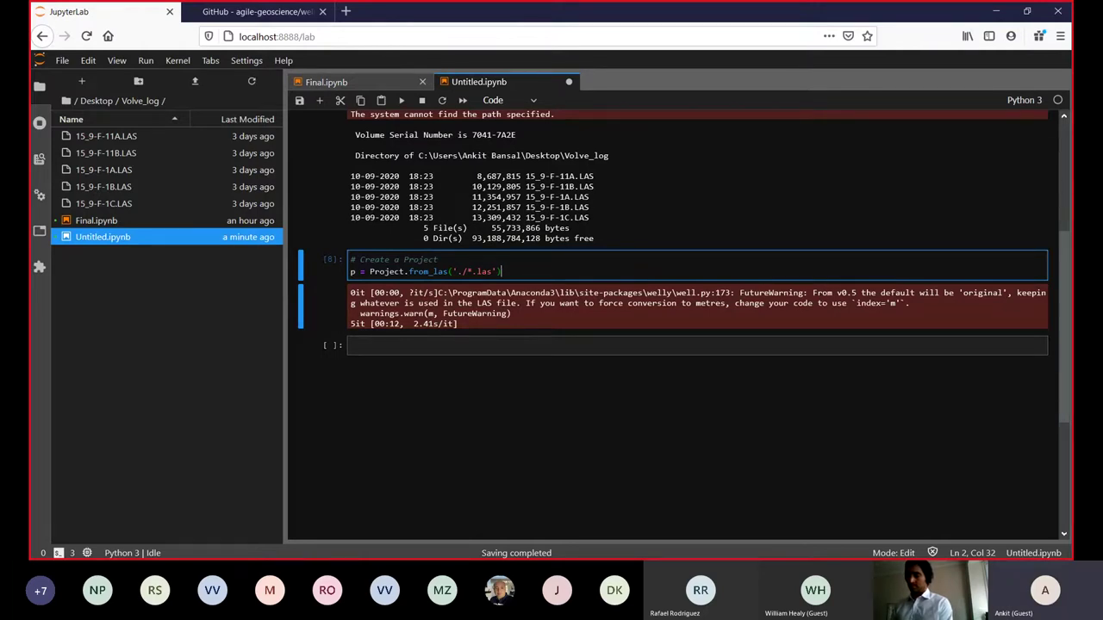
left_click(435, 342)
type("p")
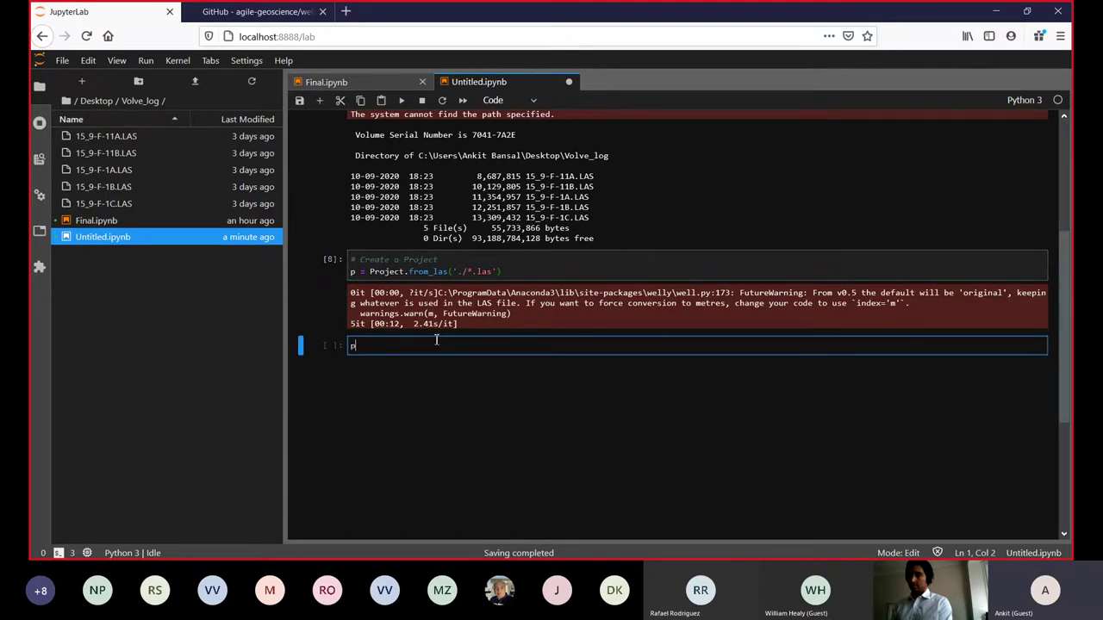
left_click(402, 99)
scroll(448, 400, "down", 2)
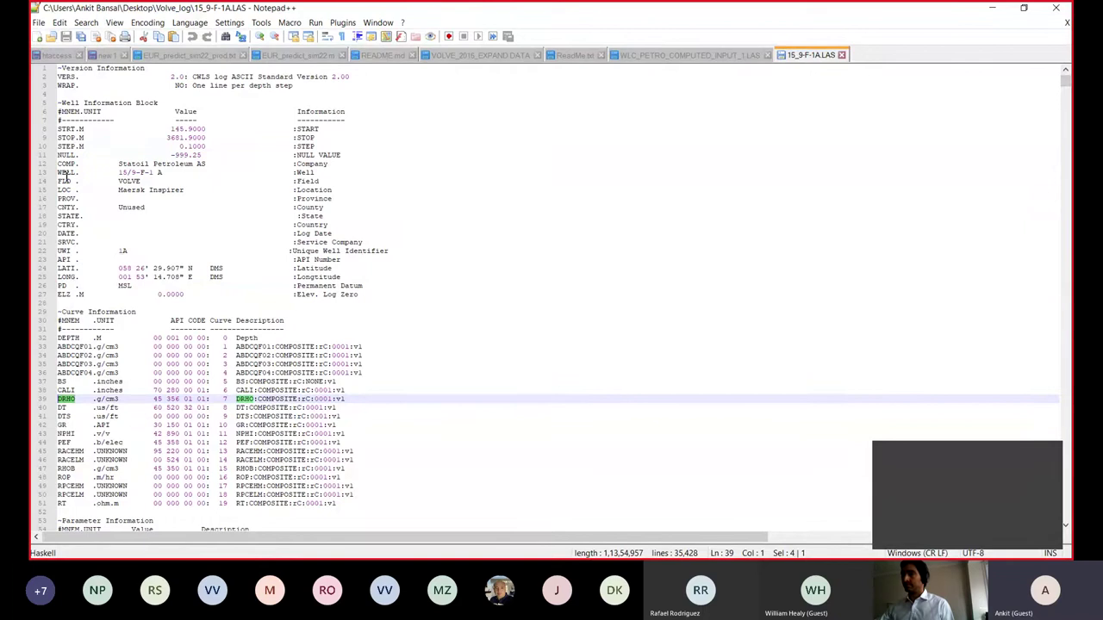
Step: Examine the well name, UWI and curve information of 15_9-F-1A.LAS in Notepad++, and return to JupyterLab
left_click_drag(188, 176, 60, 179)
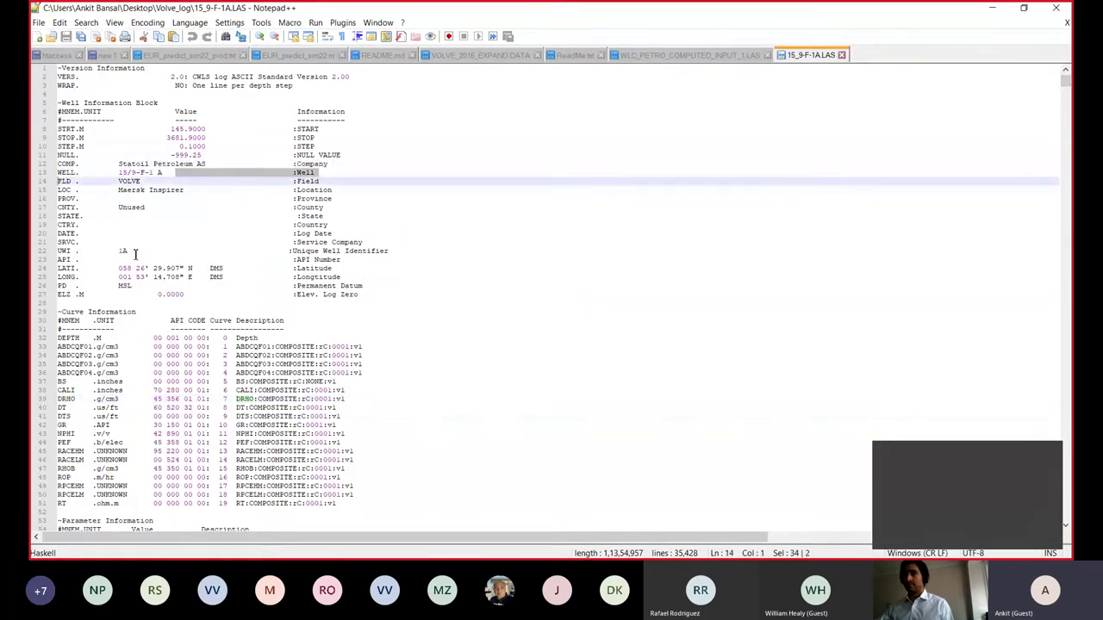
left_click_drag(58, 251, 74, 252)
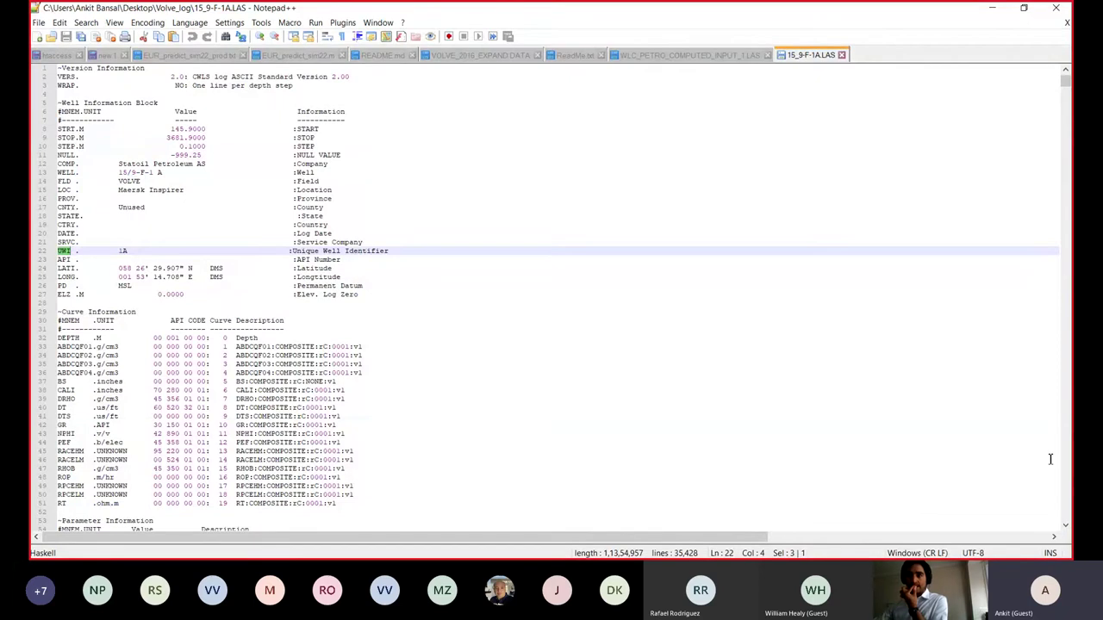
left_click_drag(131, 250, 102, 251)
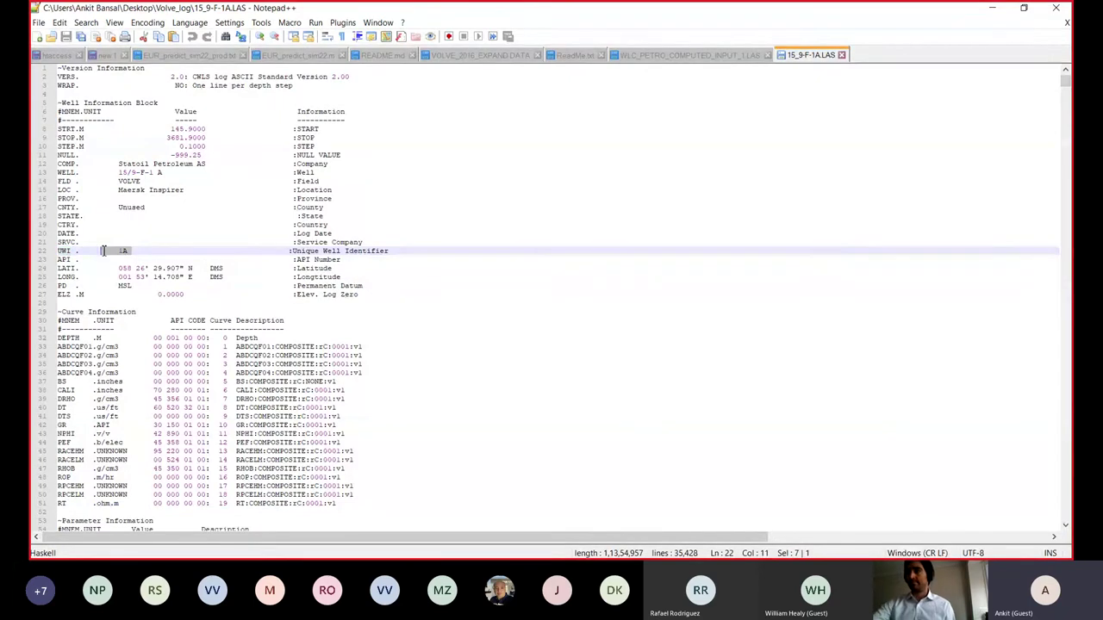
scroll(72, 219, "down", 5)
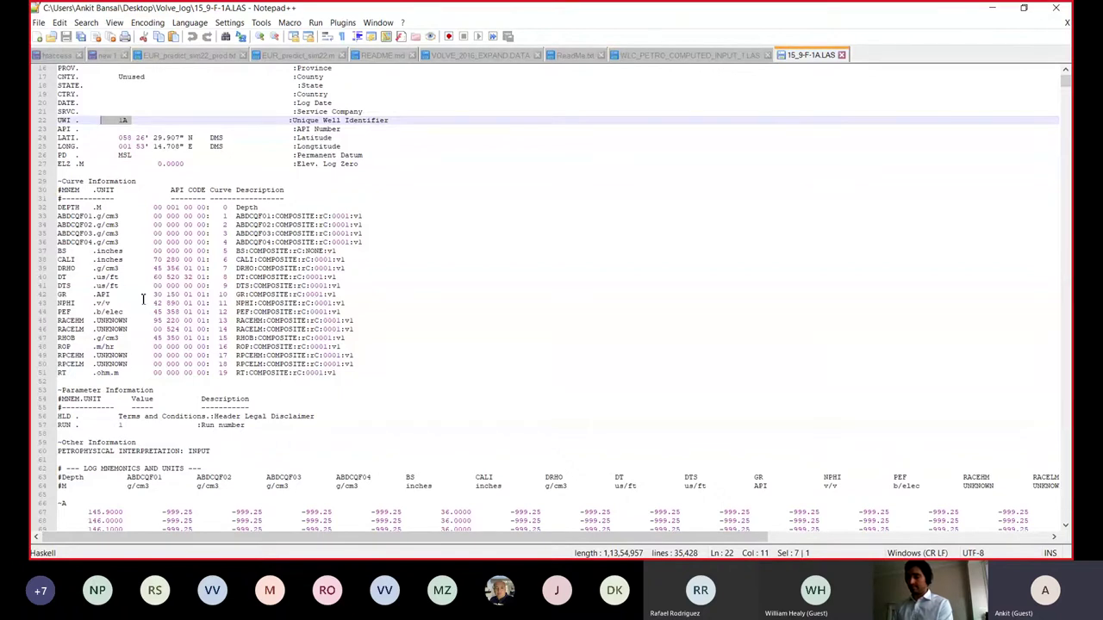
scroll(347, 376, "down", 6)
scroll(344, 378, "up", 11)
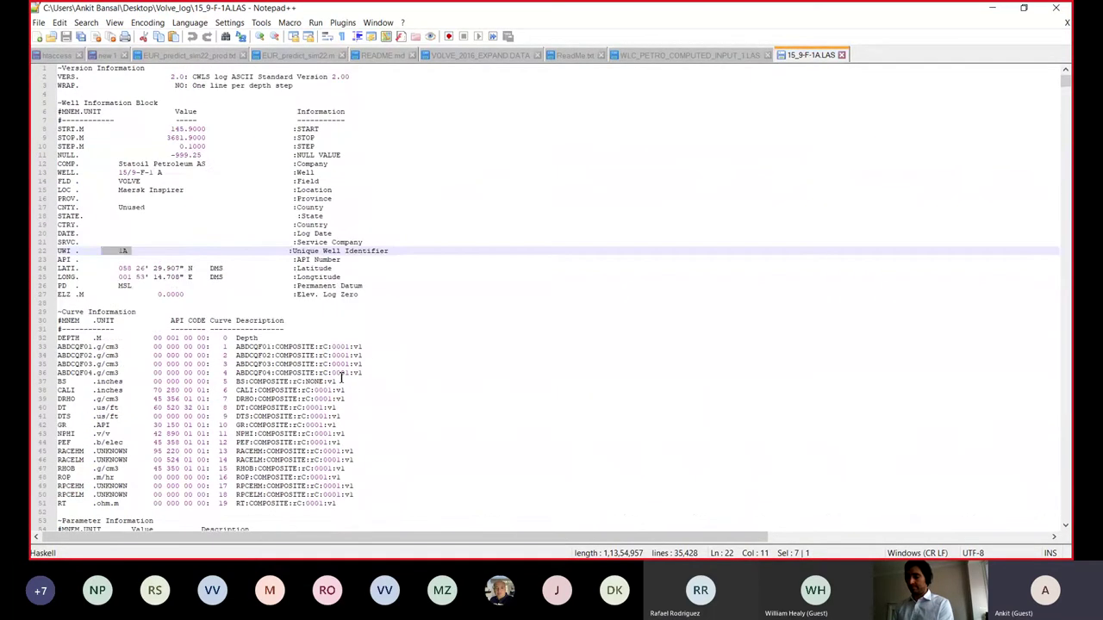
left_click(991, 11)
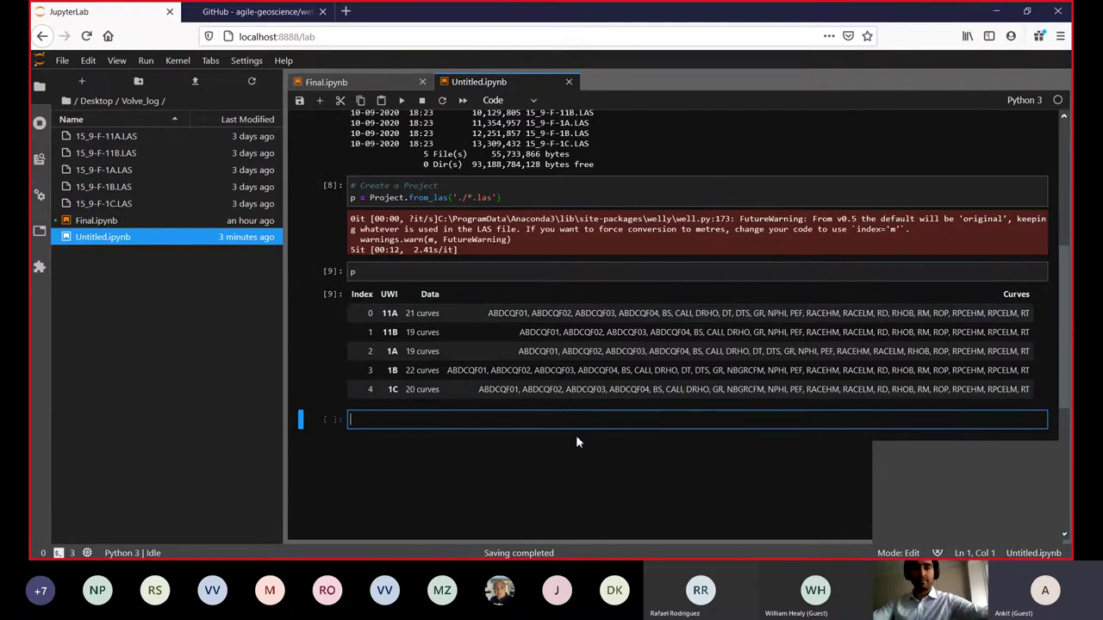
Step: Enter the comment "#Export well logs to pandas dataframe" in the empty cell below the project table
type("#Exporte")
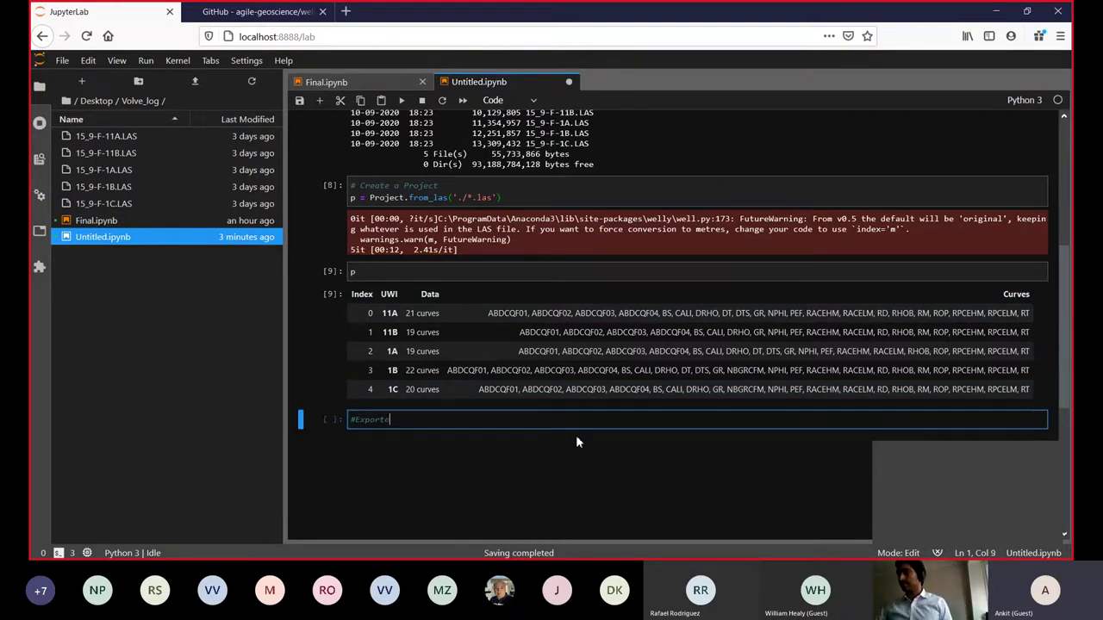
key("BackSpace")
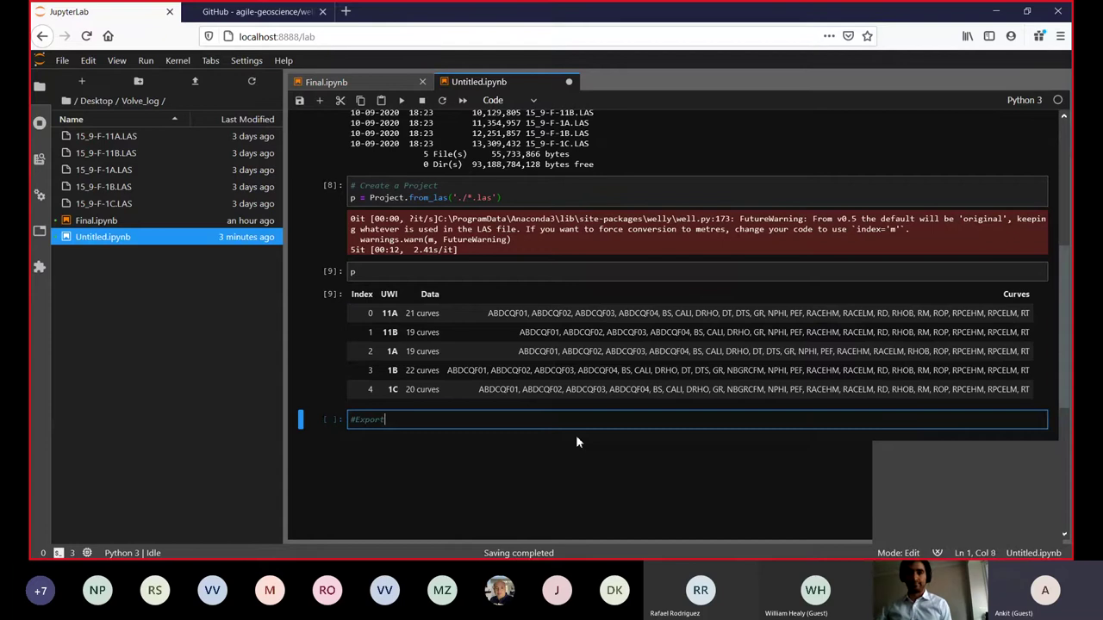
type("d")
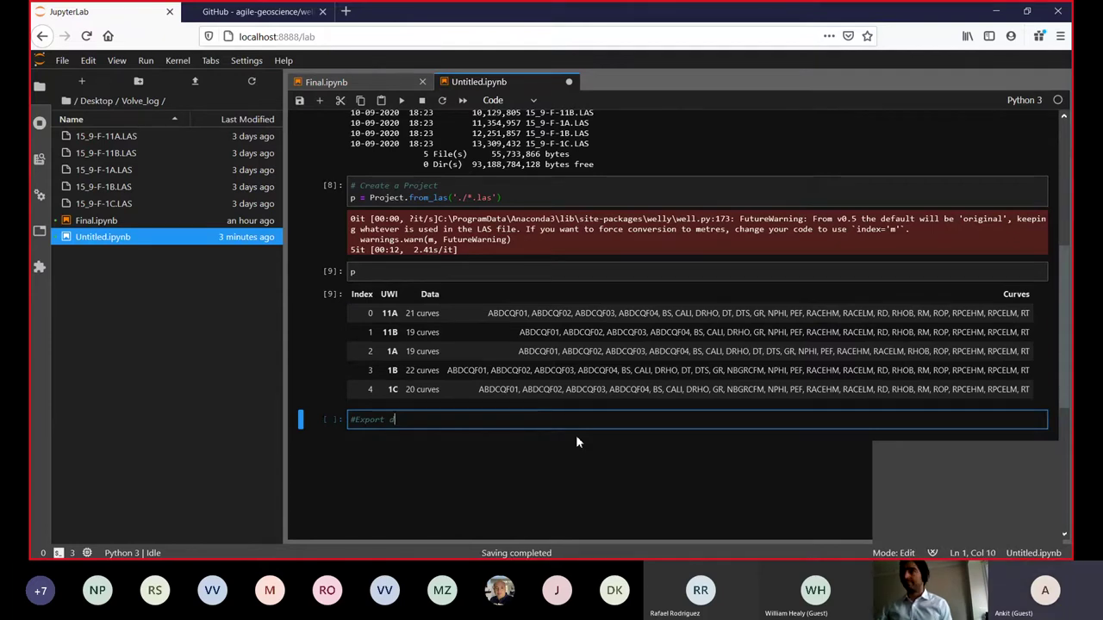
key("BackSpace")
type("well log")
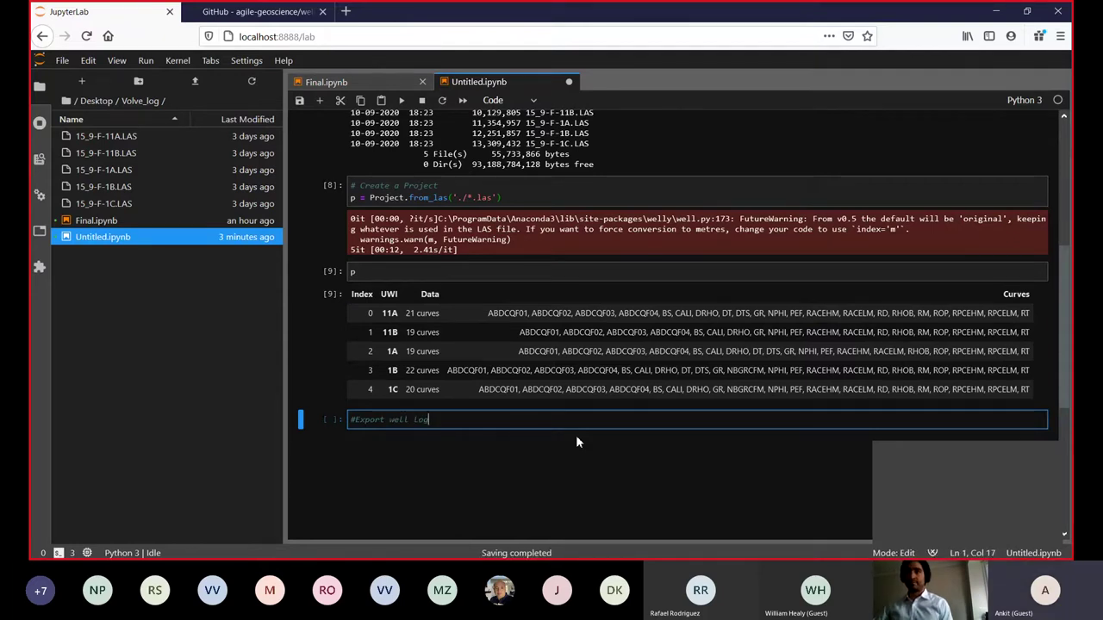
type("s")
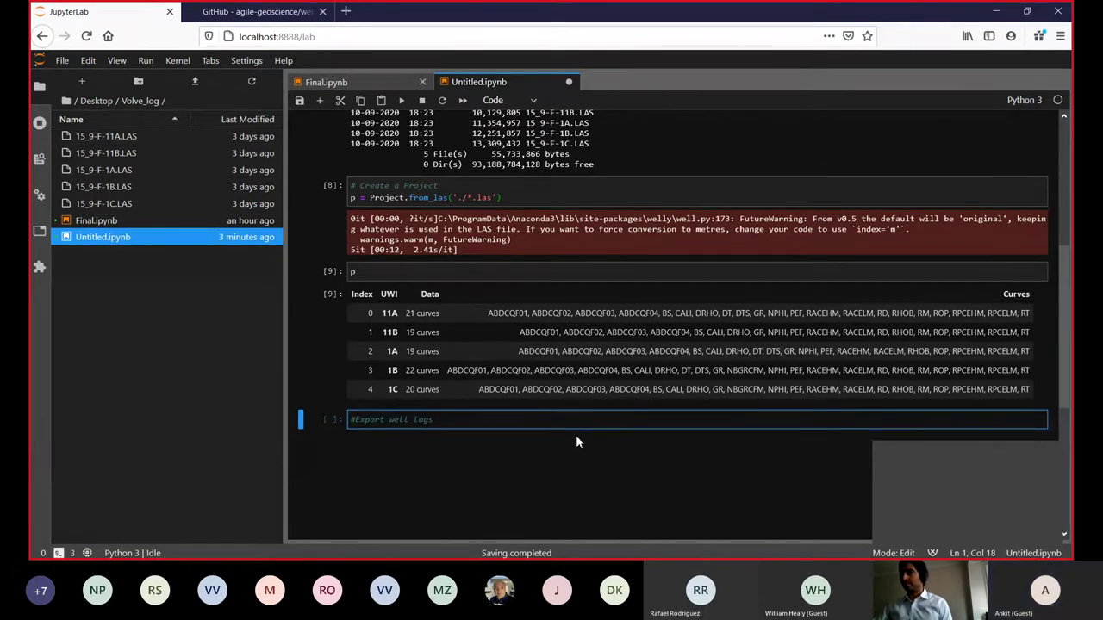
type(" to pando")
type("s datafram")
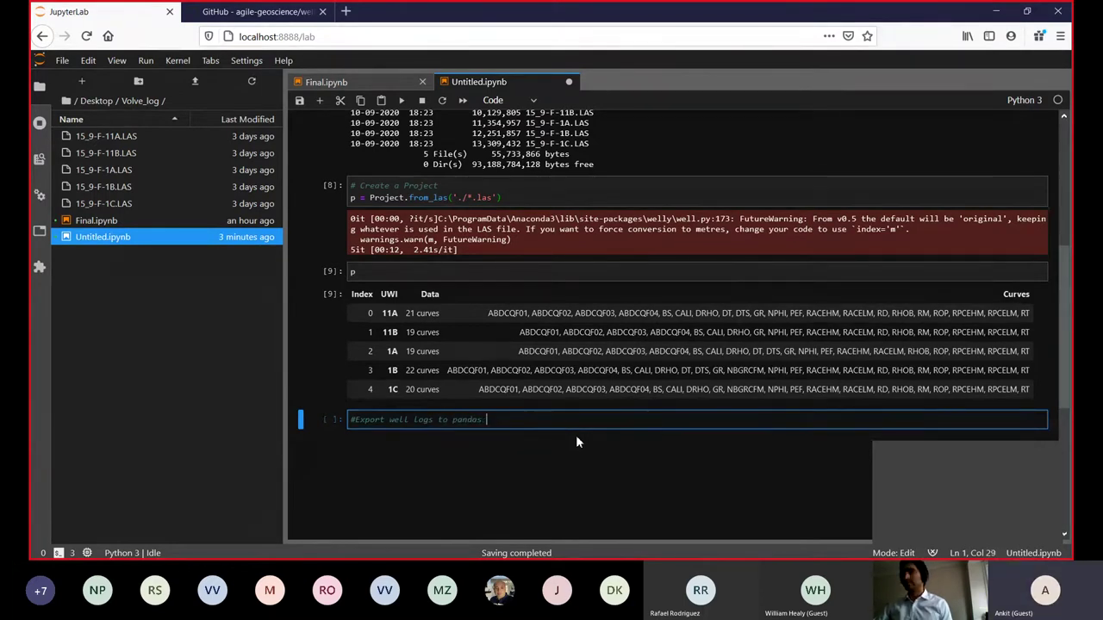
type("e")
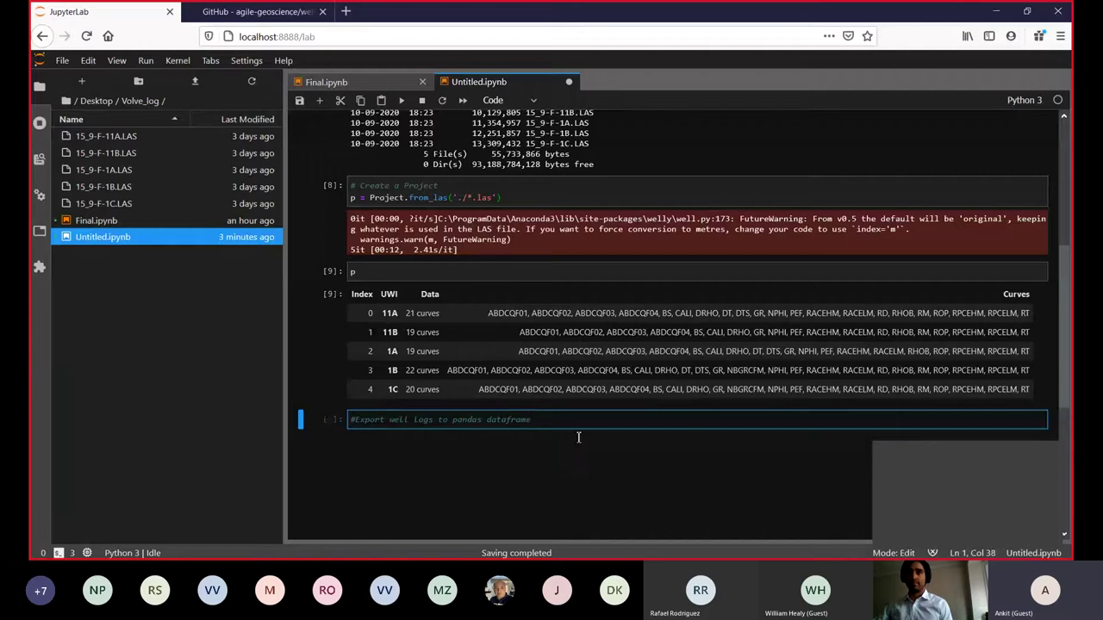
Step: Below the export comment, assign p.df() to df_well, add a line displaying df_well, run the cell and view the resulting dataframe
key("Return")
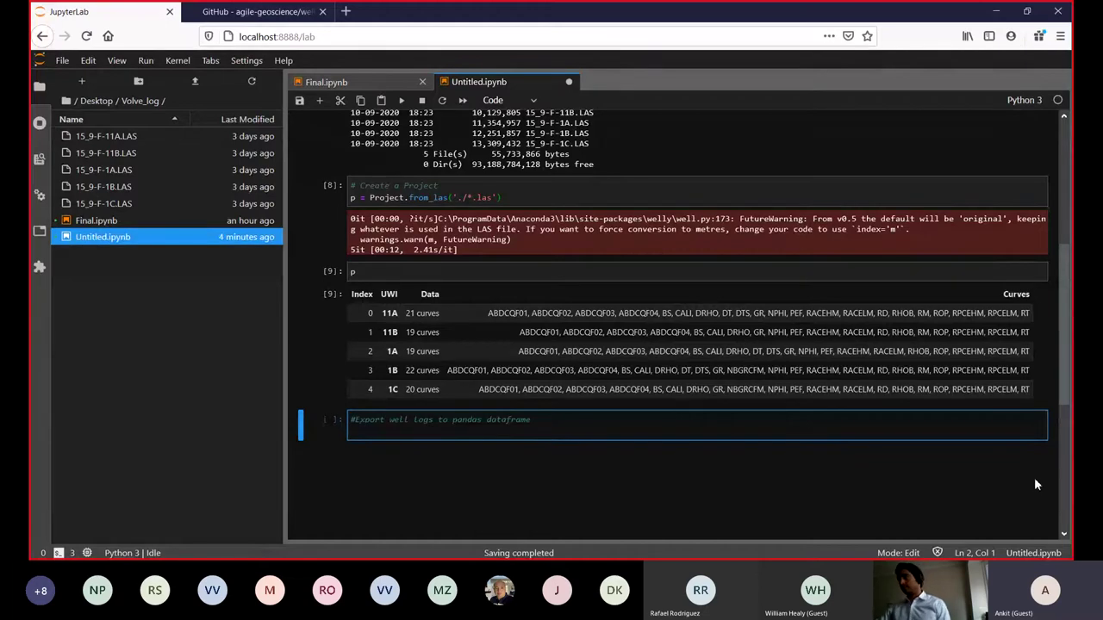
type("df_")
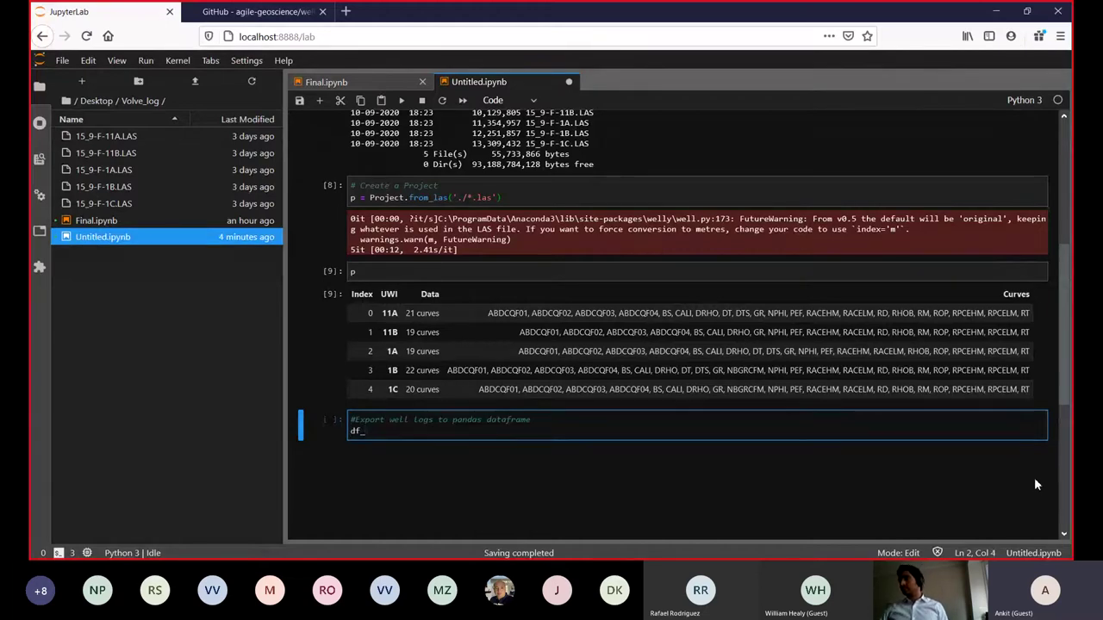
type("well = ")
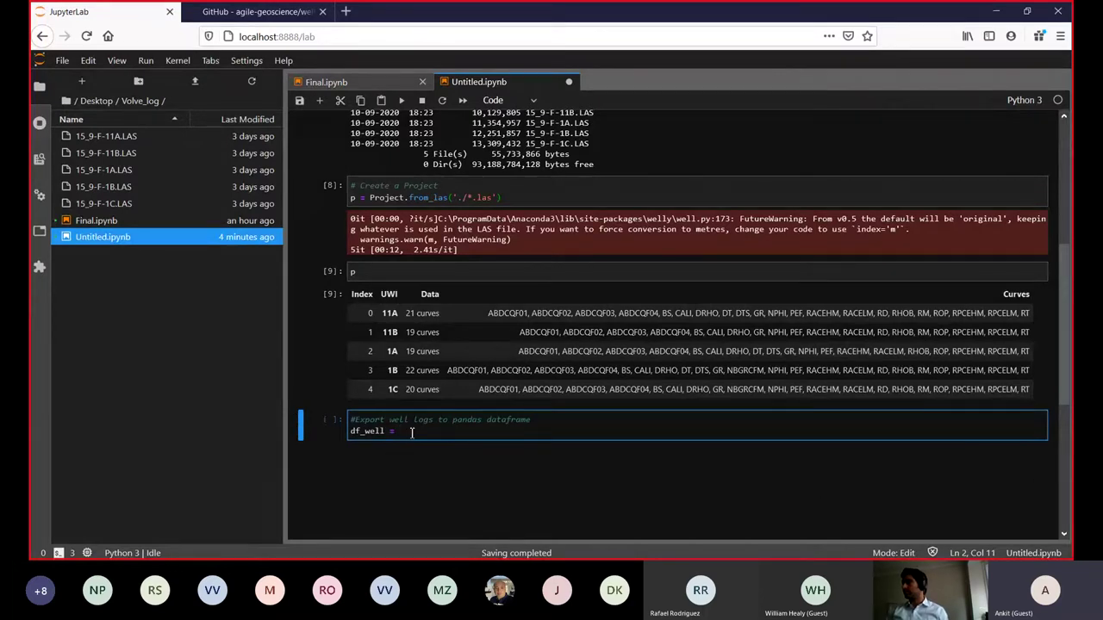
type("p.df(")
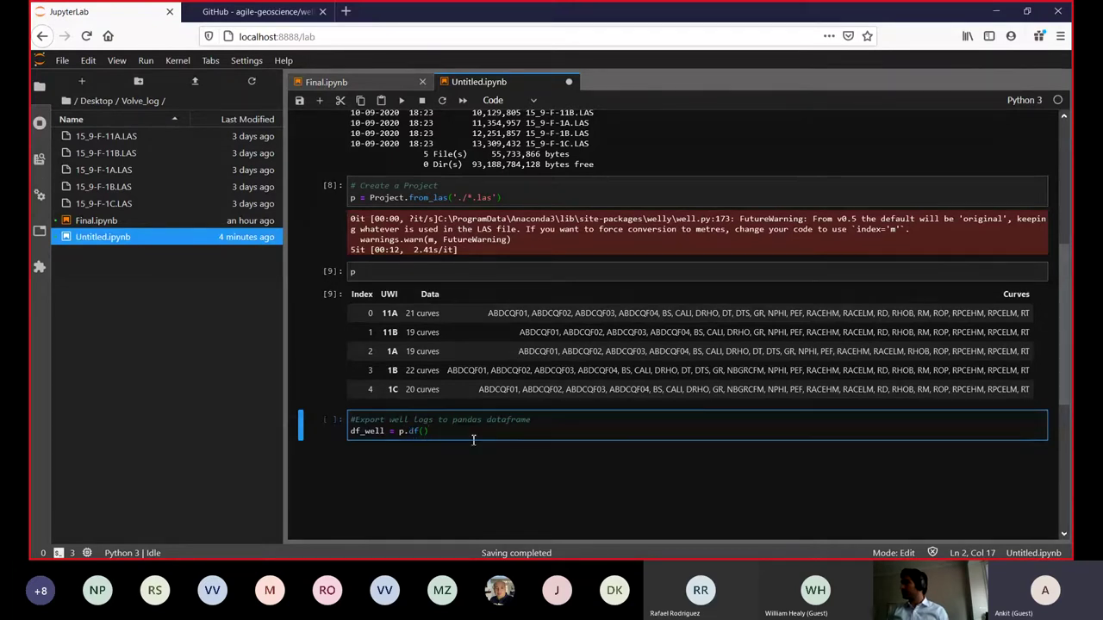
key("Return")
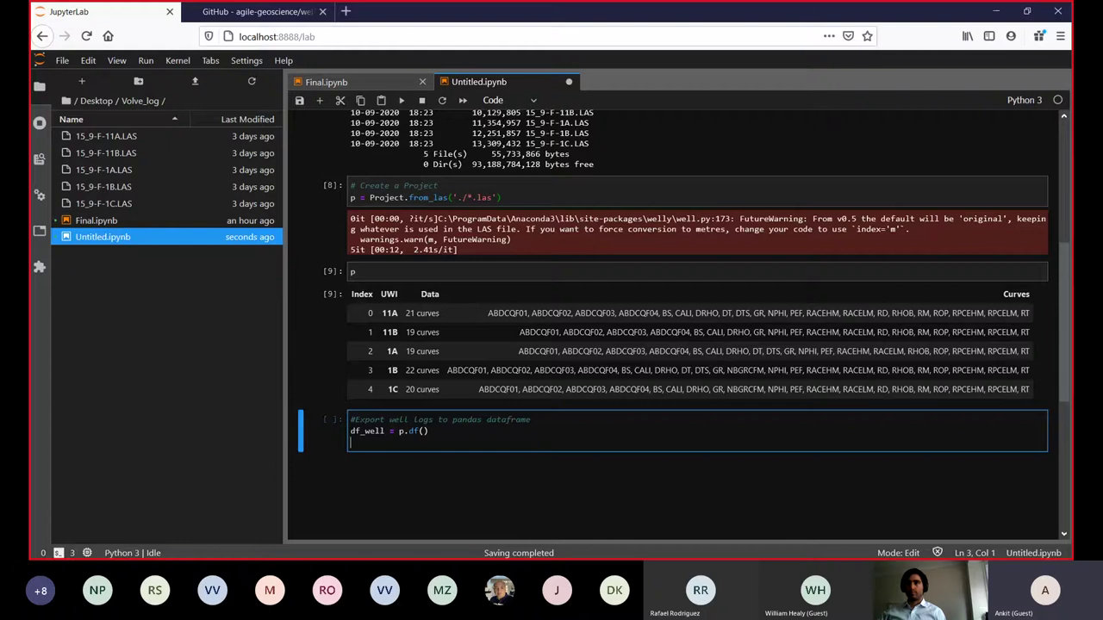
type("df_well")
key("shift+Return")
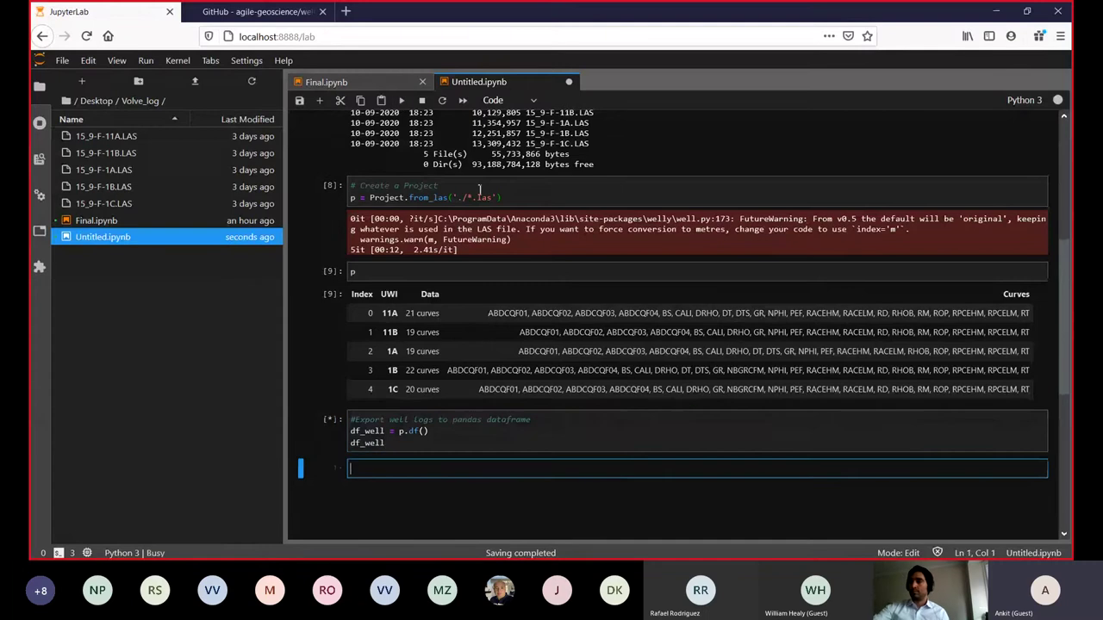
scroll(462, 429, "down", 2)
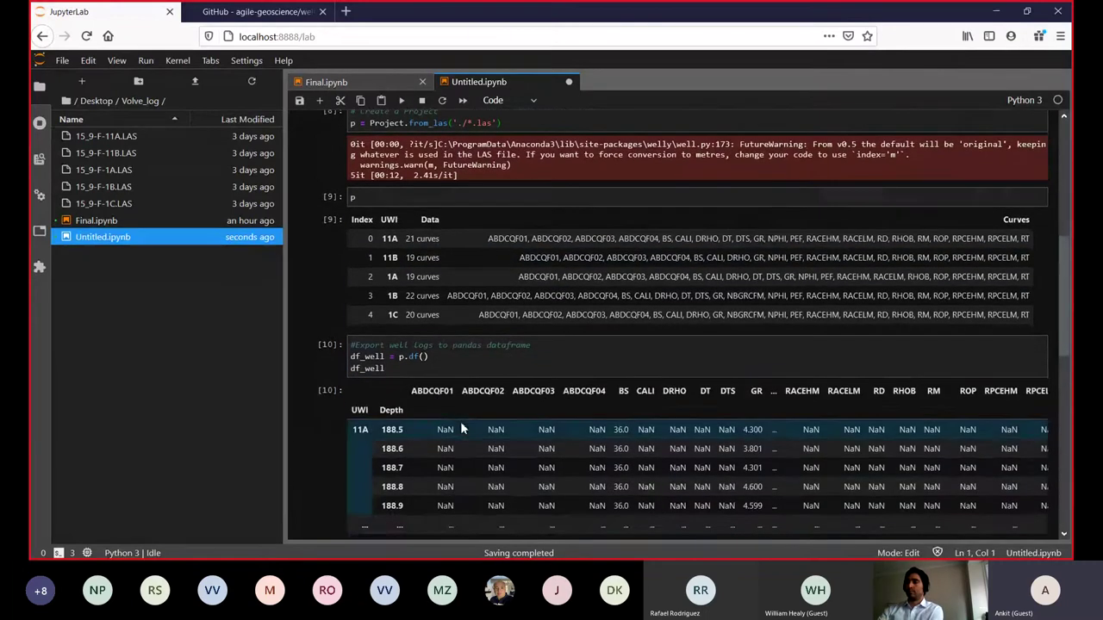
scroll(462, 428, "down", 4)
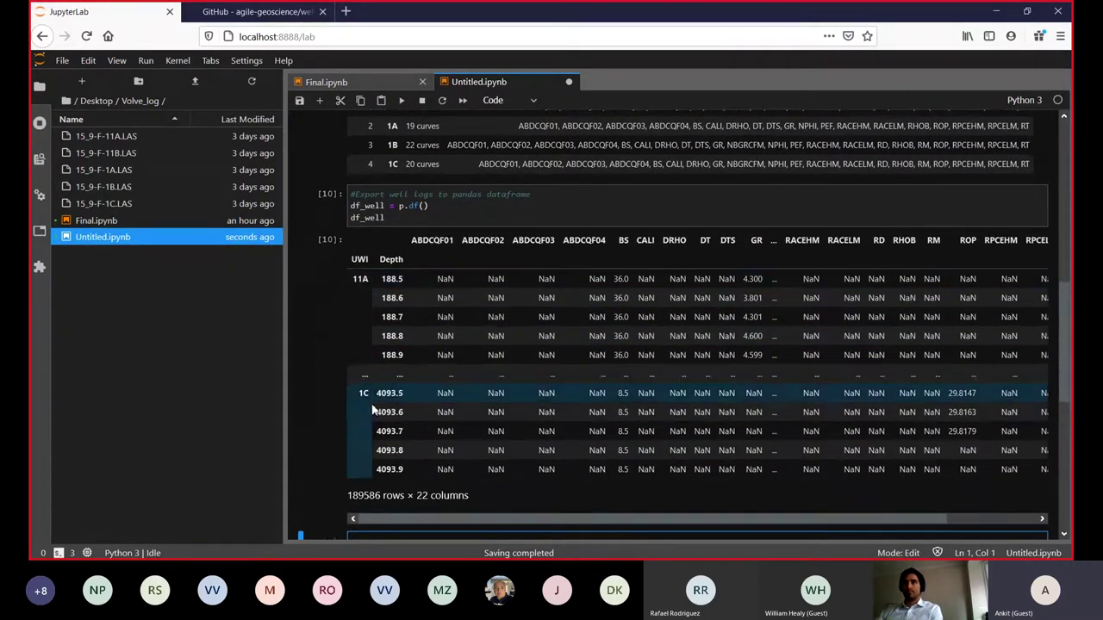
scroll(372, 411, "down", 3)
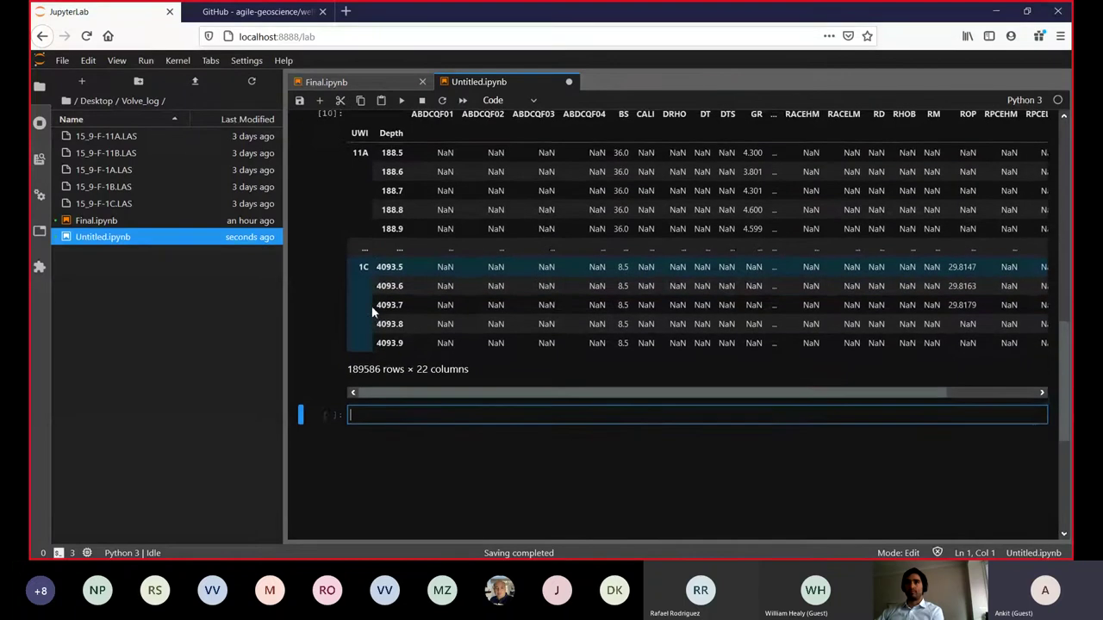
scroll(371, 318, "up", 3)
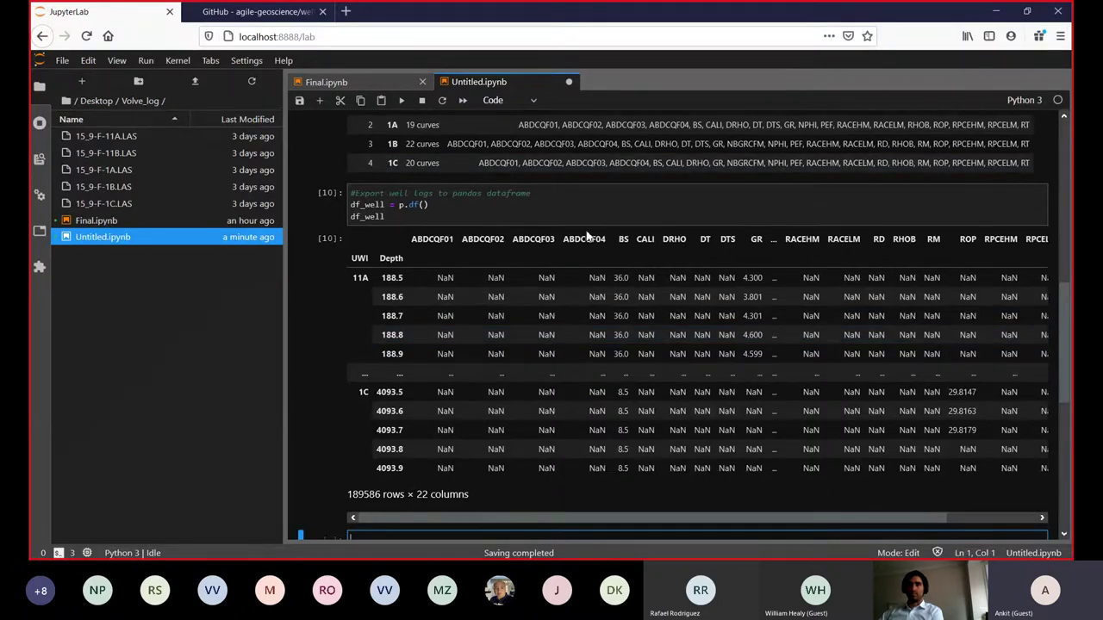
Step: Enter the comment "#View a subset of the data from 2500 m to 3000 m depth" in the empty cell below the dataframe
scroll(534, 302, "down", 1)
key("Up")
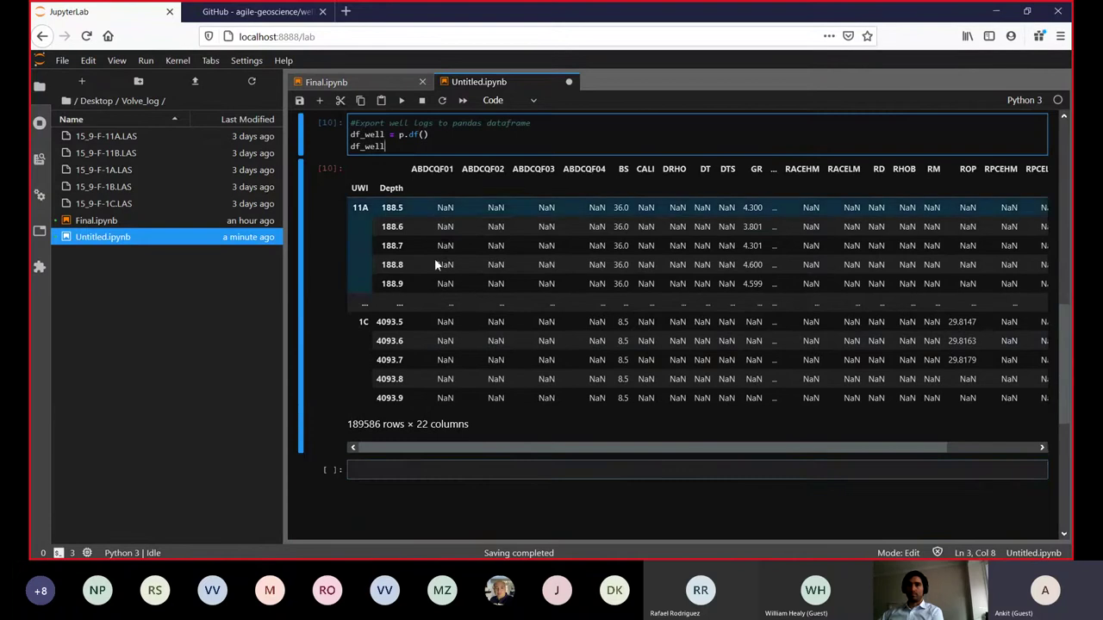
left_click(408, 470)
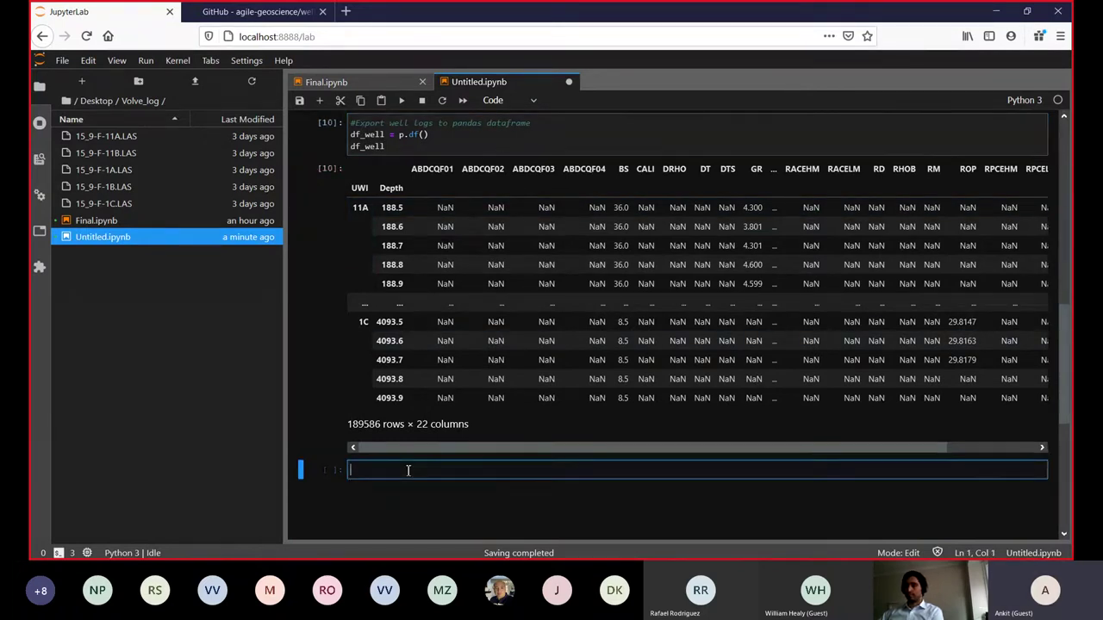
type("#")
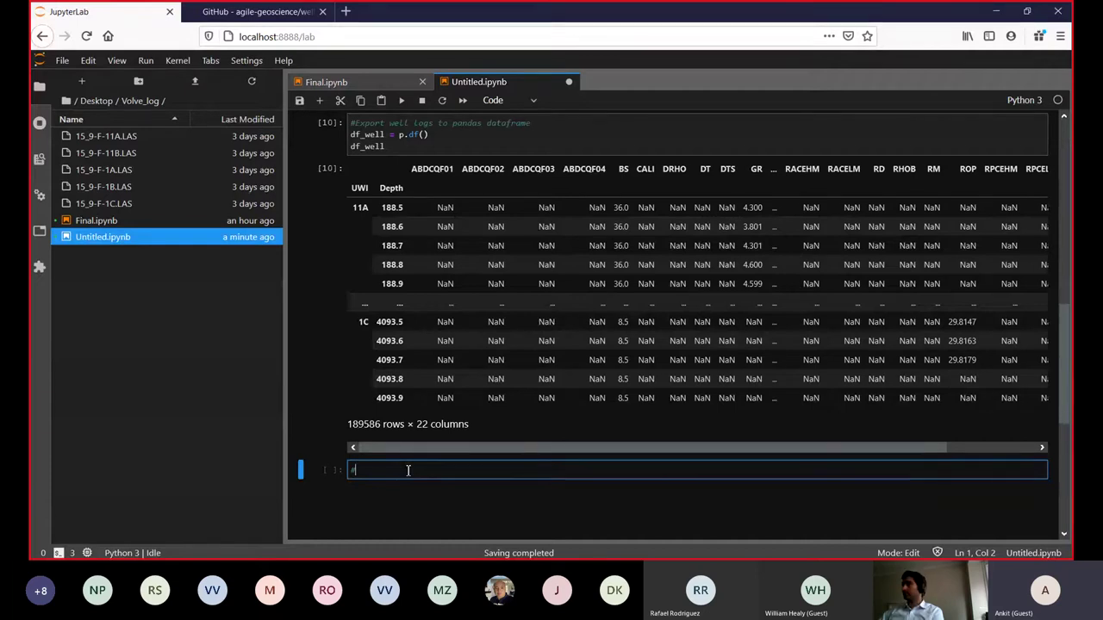
type("View a subset")
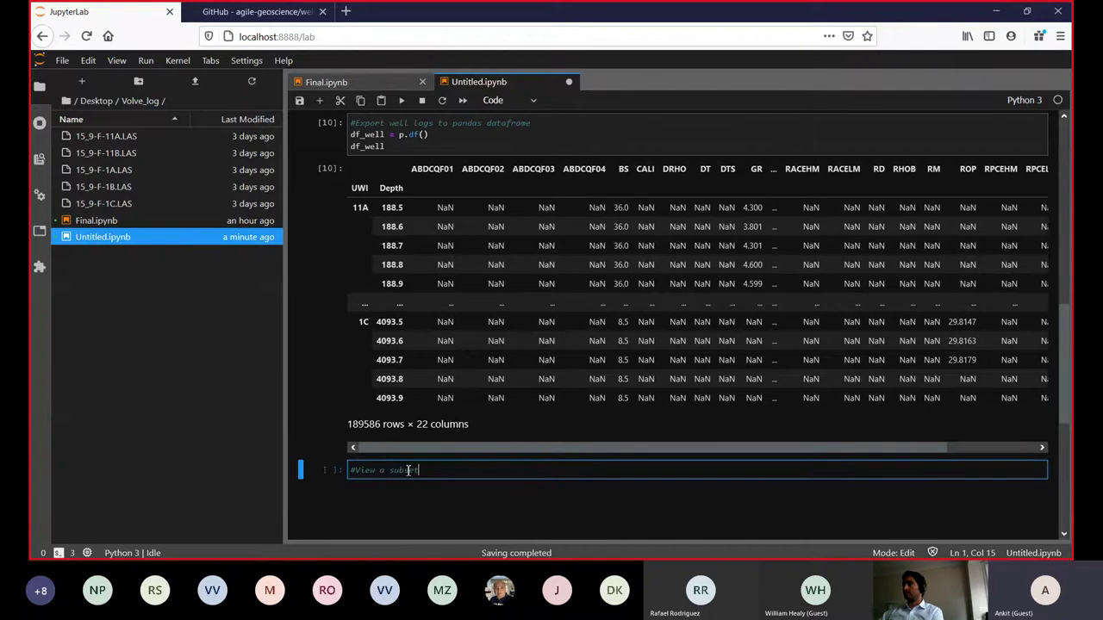
type(" of the data from 2500 ")
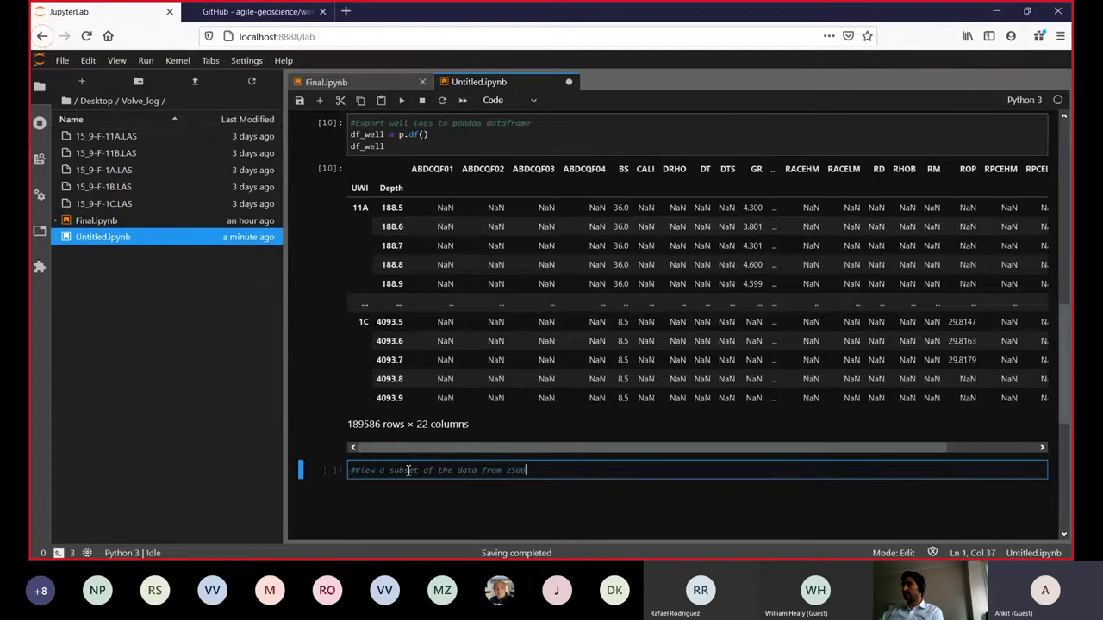
type("m to ")
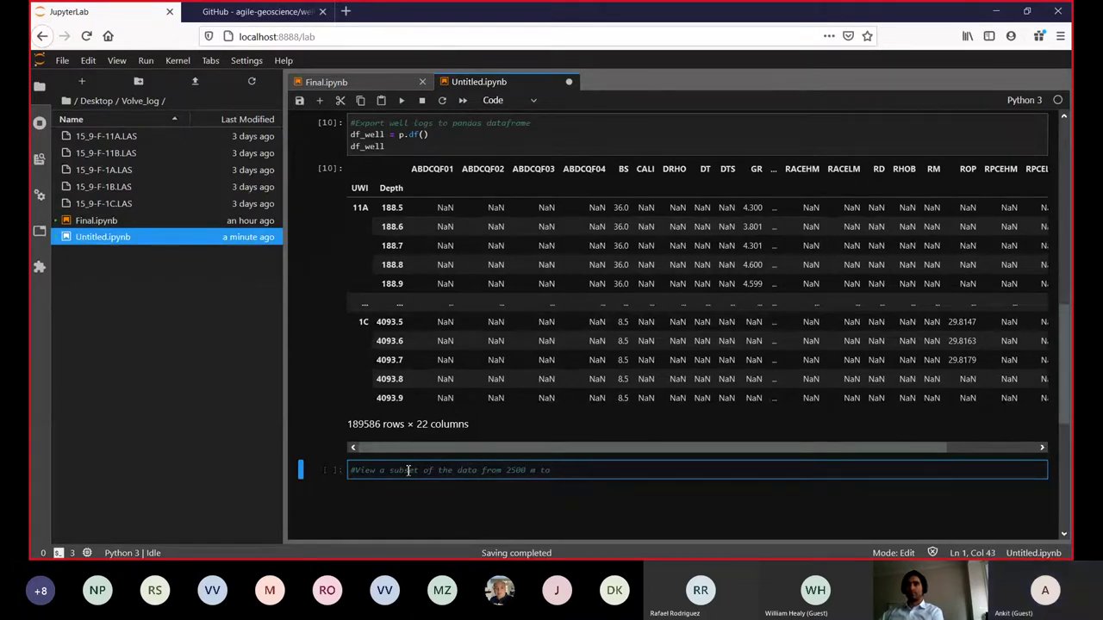
type("3000")
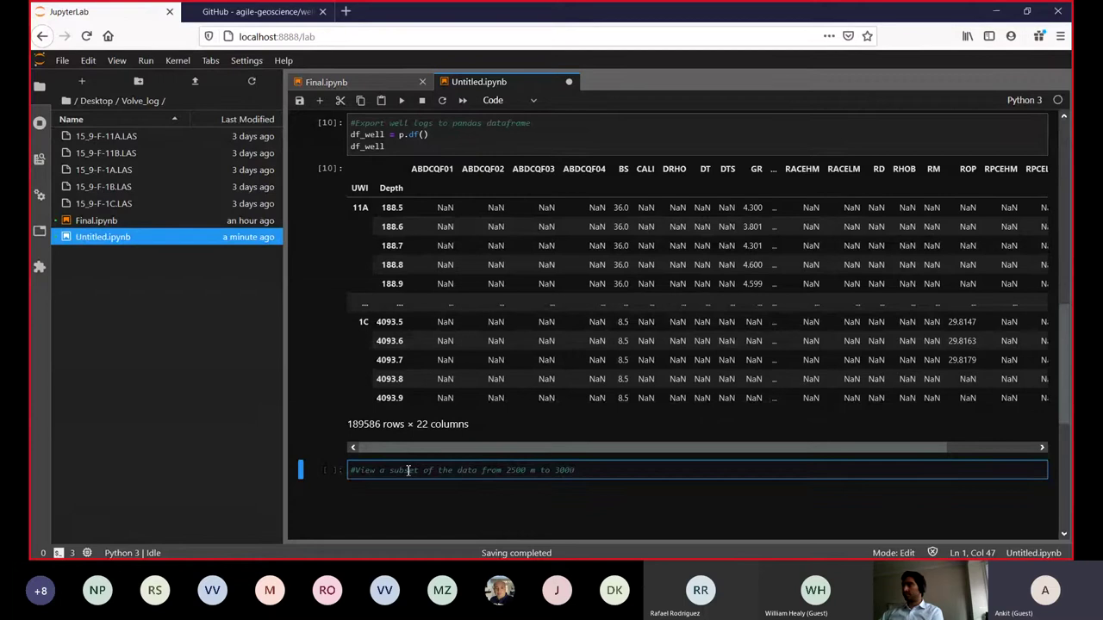
type(" m depth")
Step: Under the subset comment, add the line df_well.loc['11A'].query() to query well 11A
key("Return")
type("df")
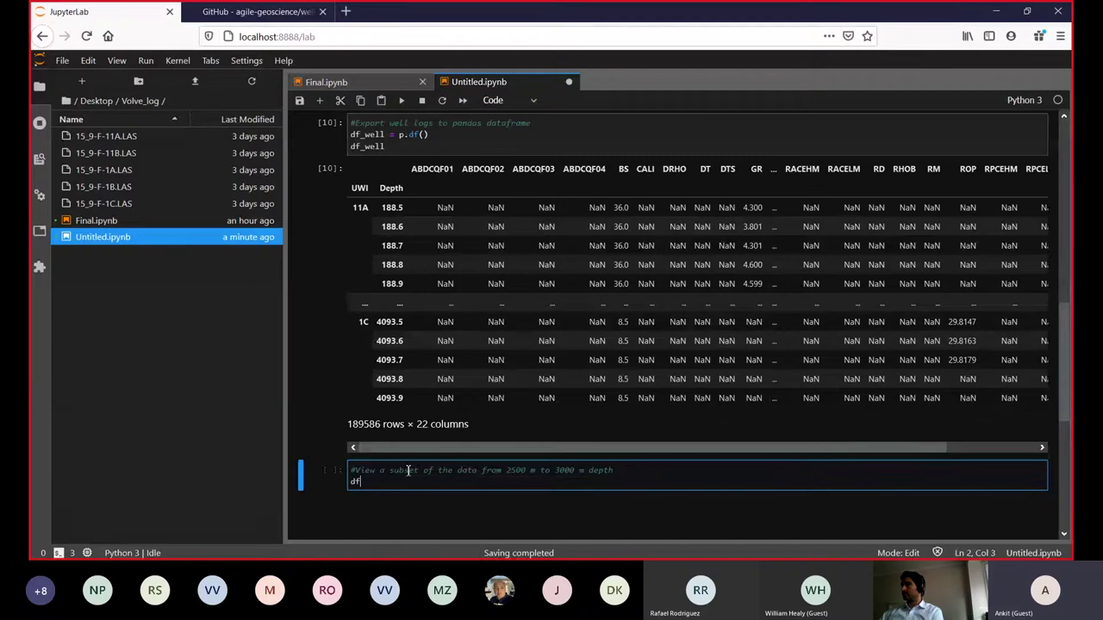
type("_well")
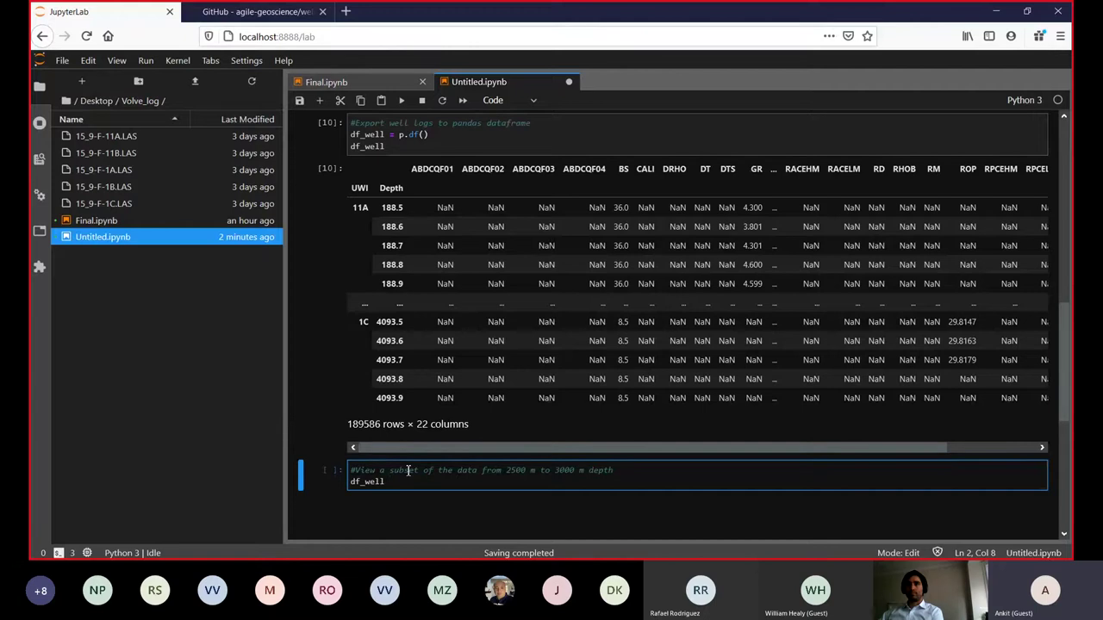
type(".loc")
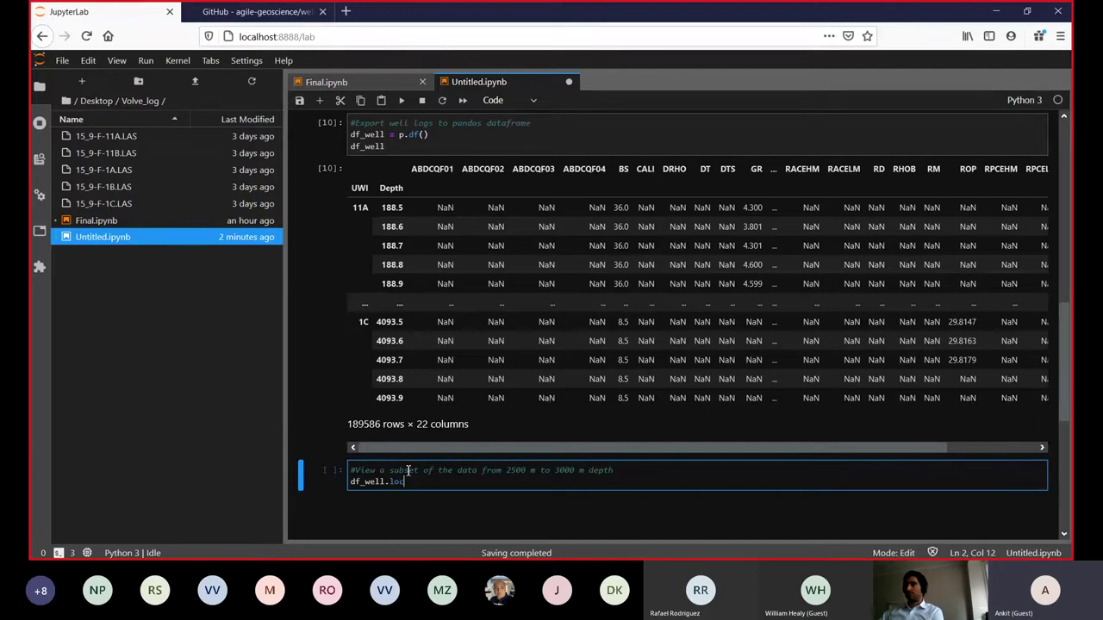
type("[]")
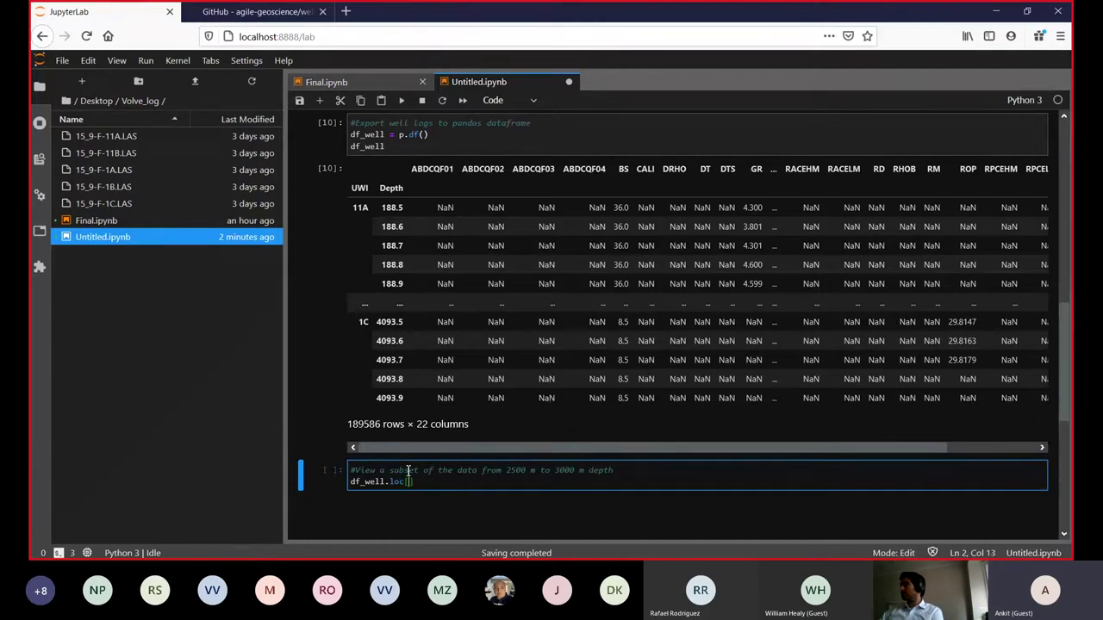
type("'11A'")
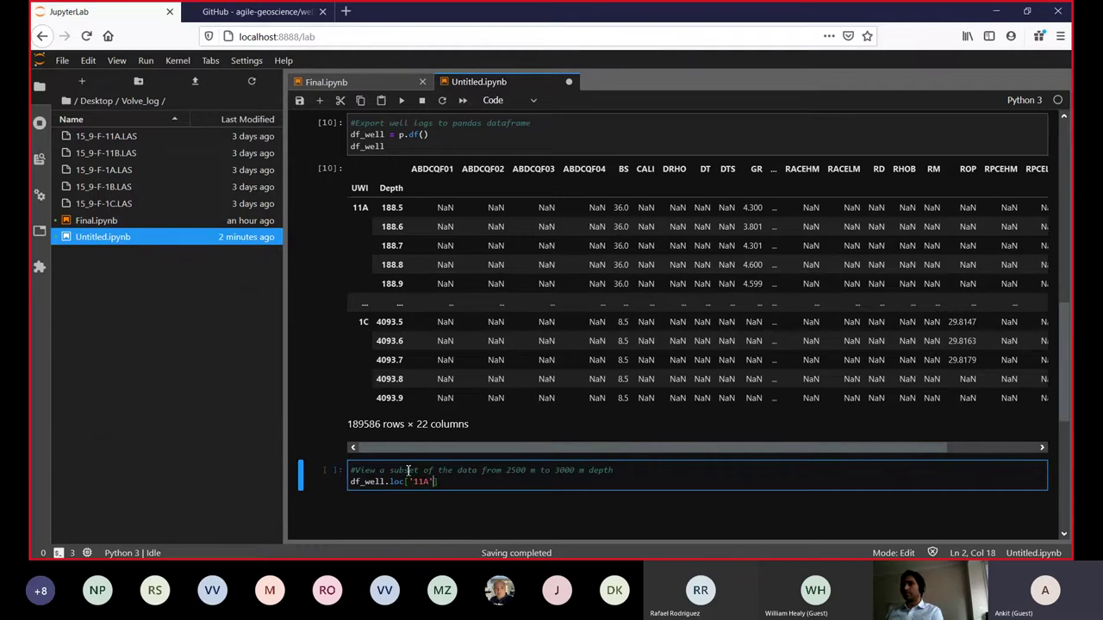
type(".quer")
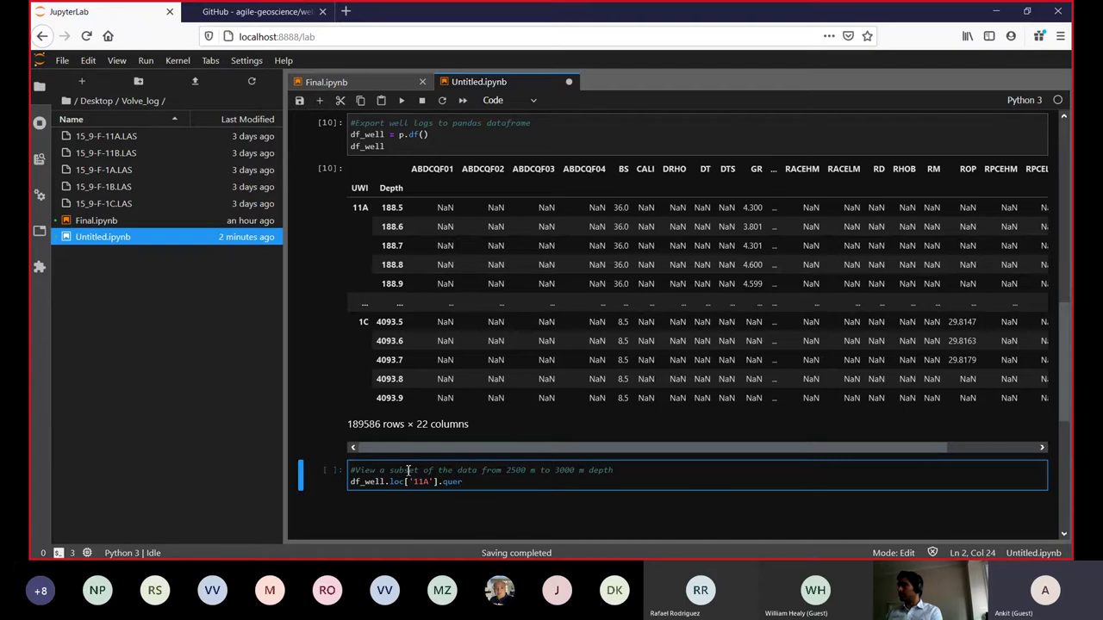
type("y()")
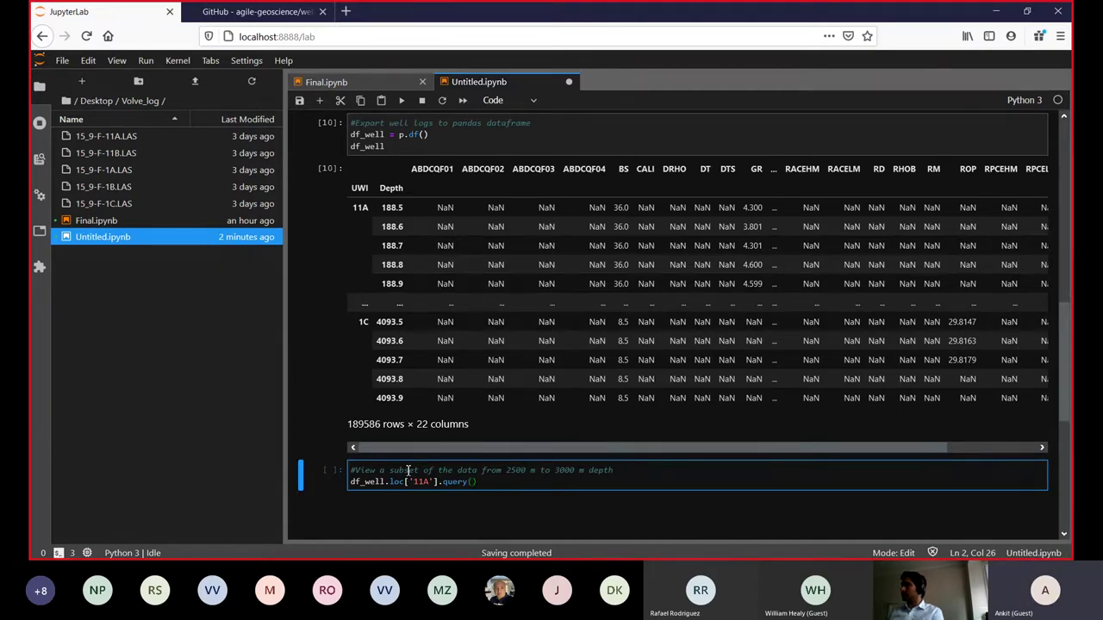
Step: Fill the well 11A query with a quoted condition for Depth greater than 2500 and Depth less than 3000
type("'Depth")
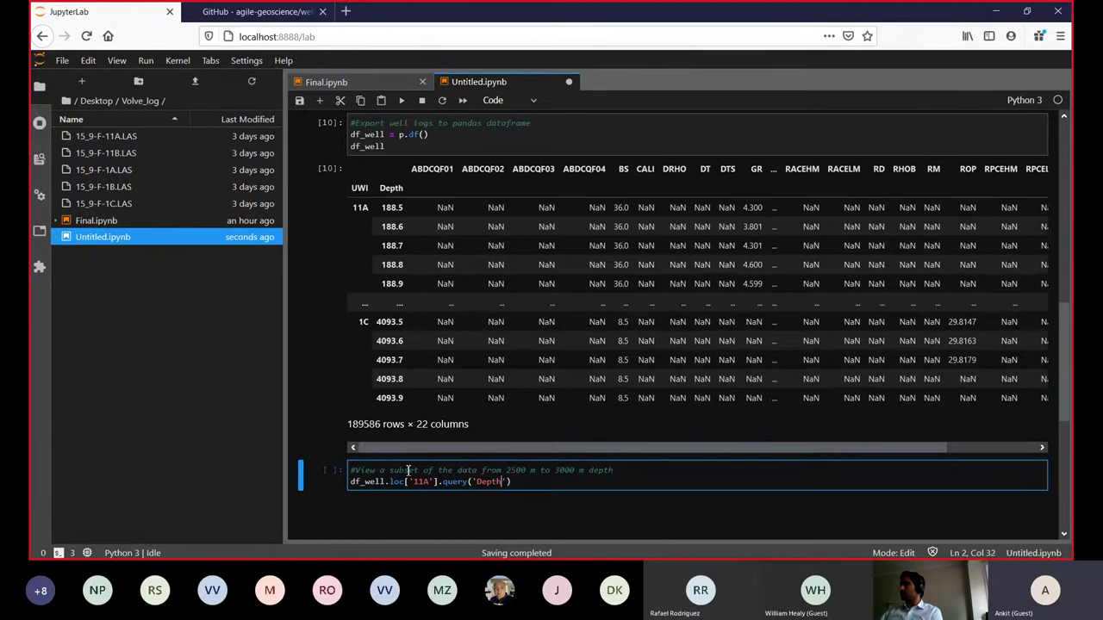
type(" >=")
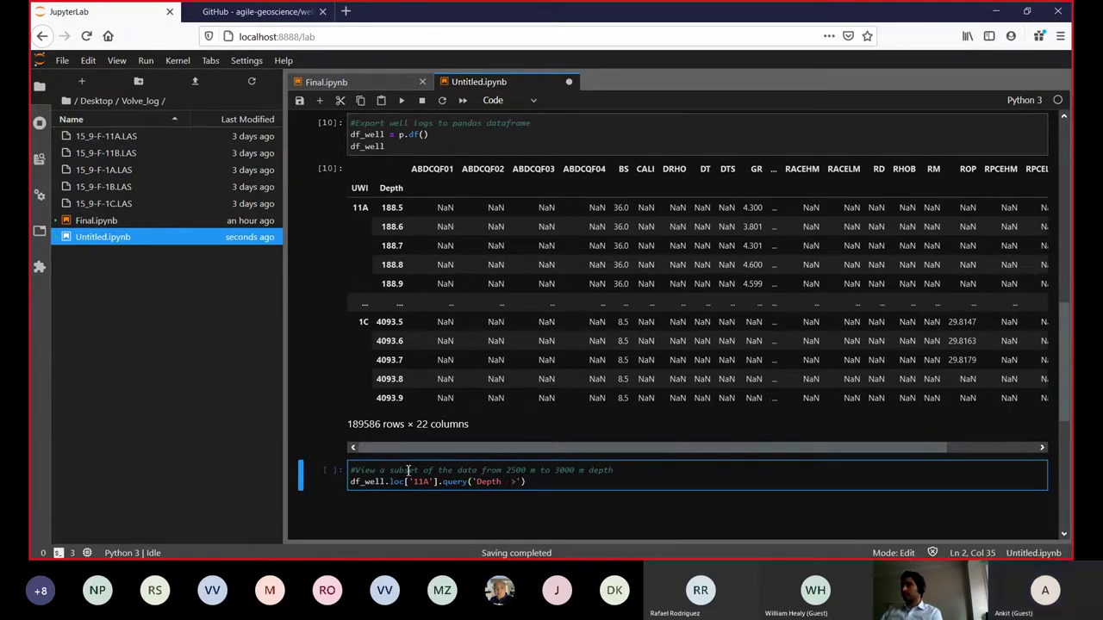
type("25000")
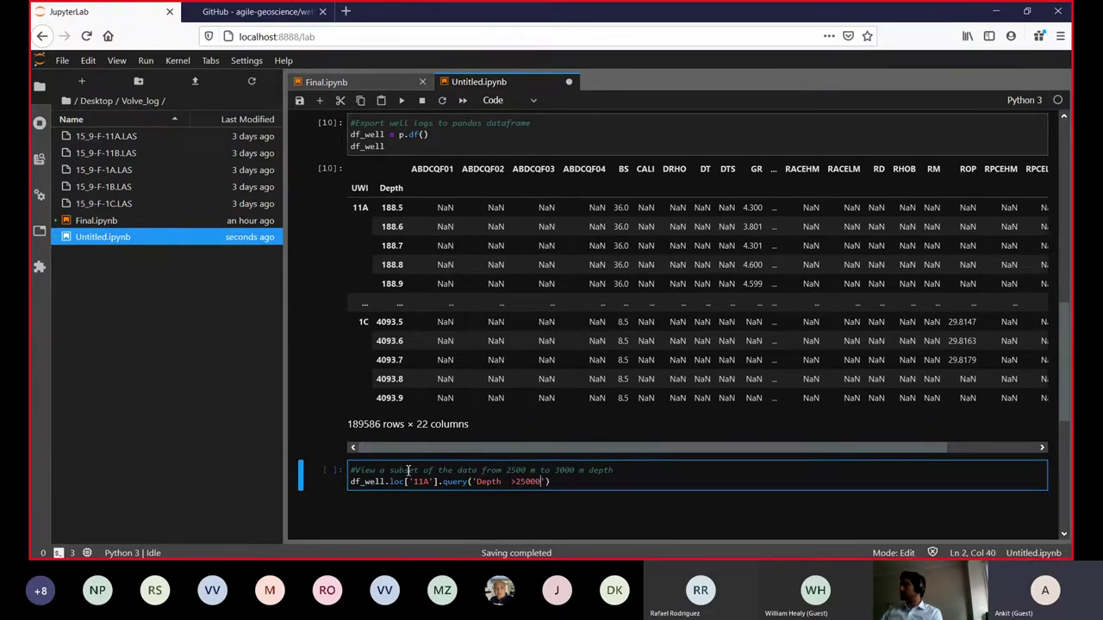
key("BackSpace")
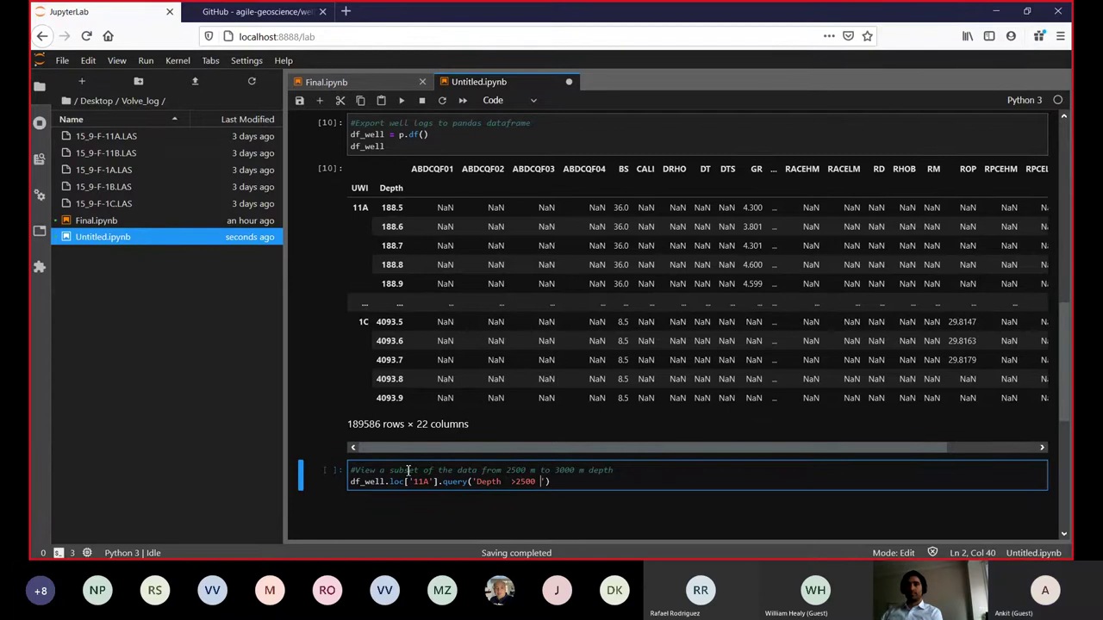
type("& Depth ")
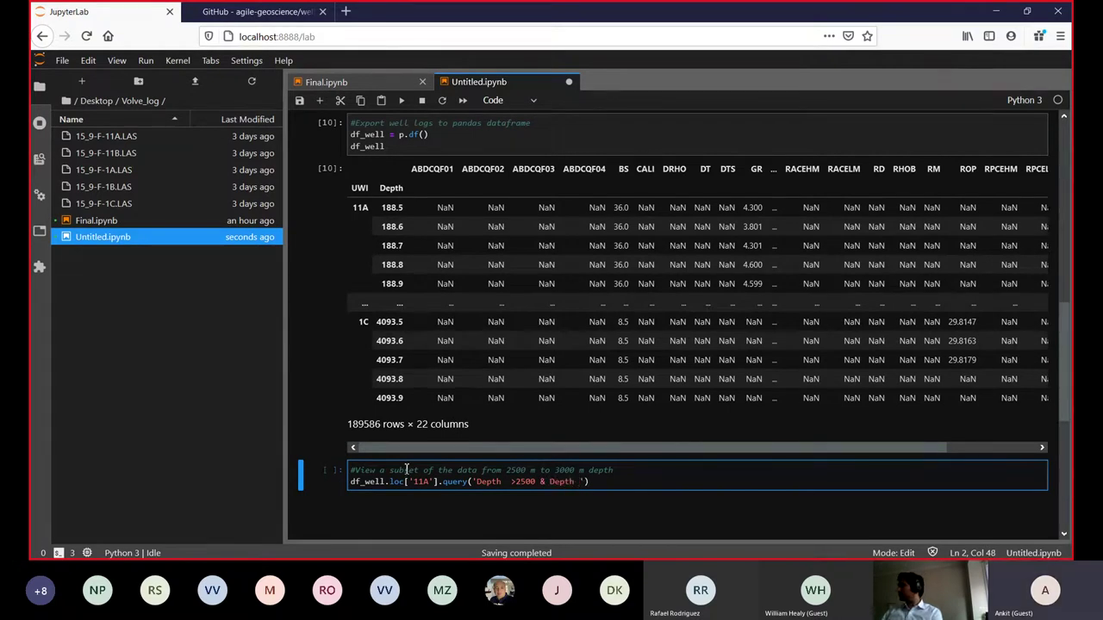
type("< 3000")
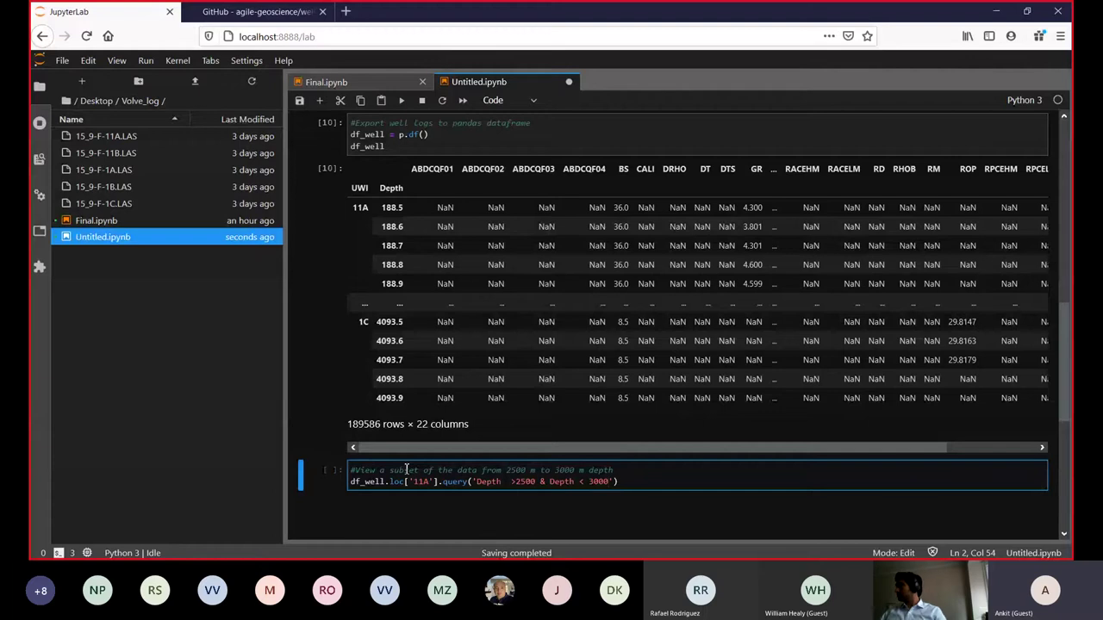
Step: Correct the spacing in the query's first condition to "Depth > 2500" and run the cell
left_click(509, 483)
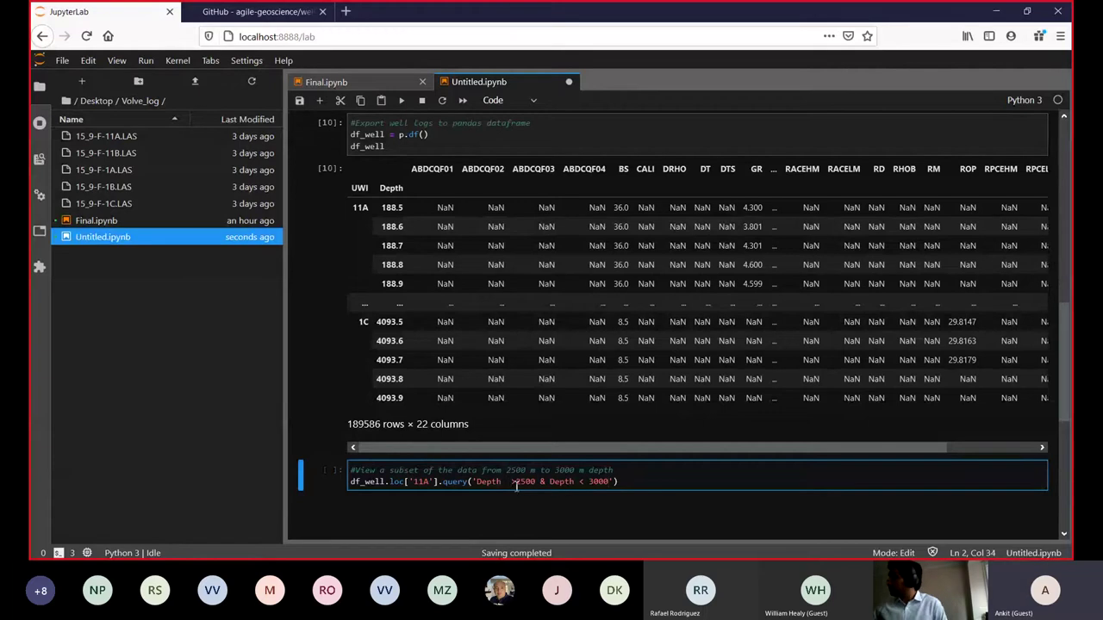
key("BackSpace")
key("Right")
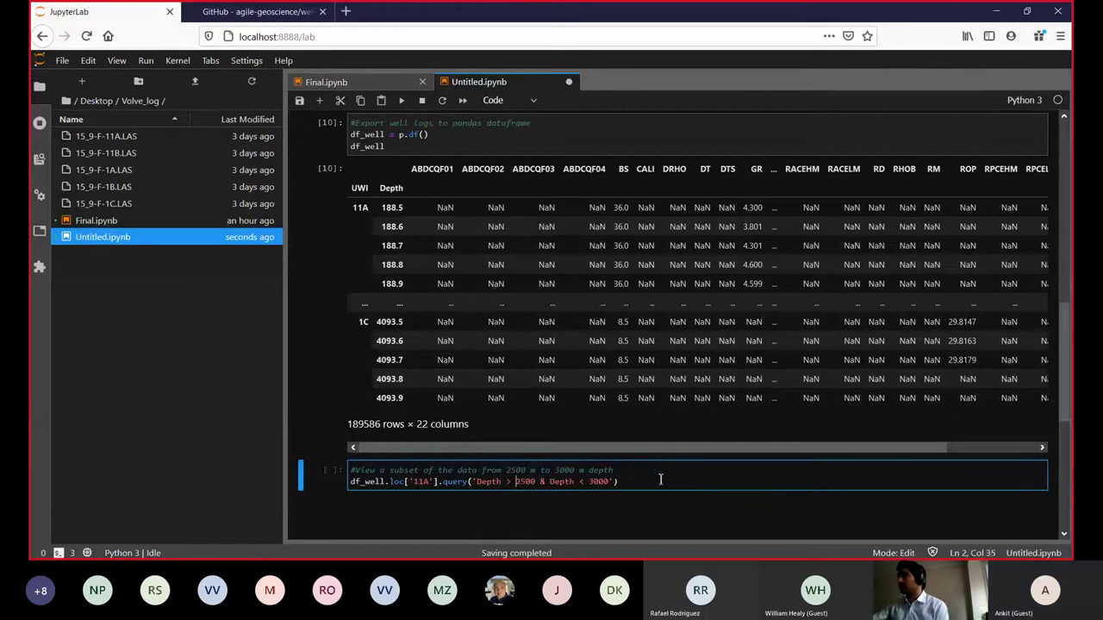
key("End")
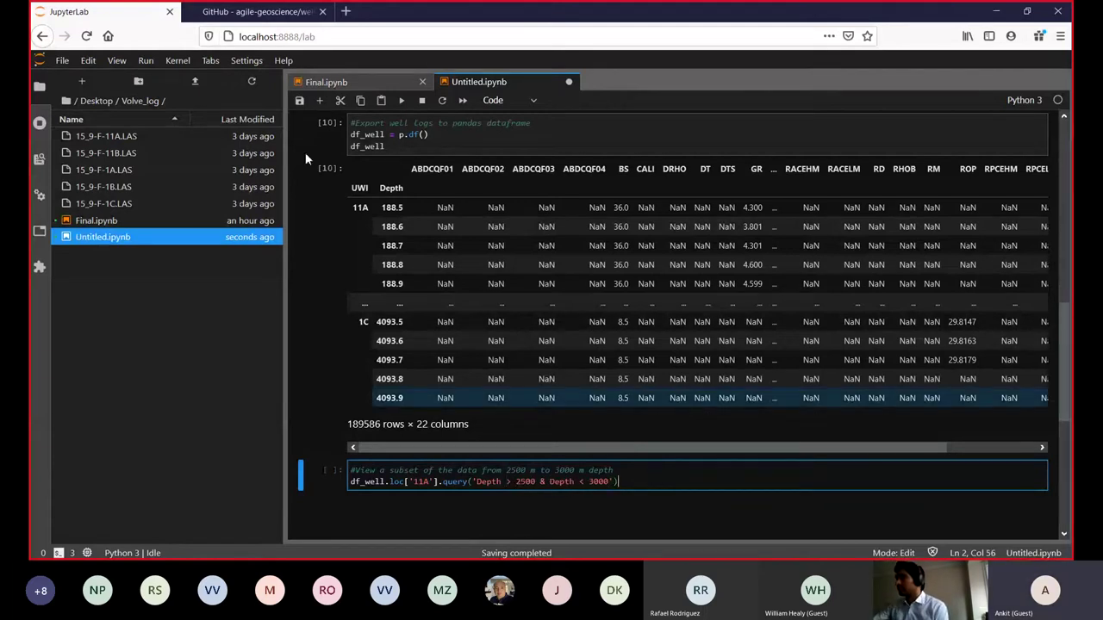
left_click(400, 100)
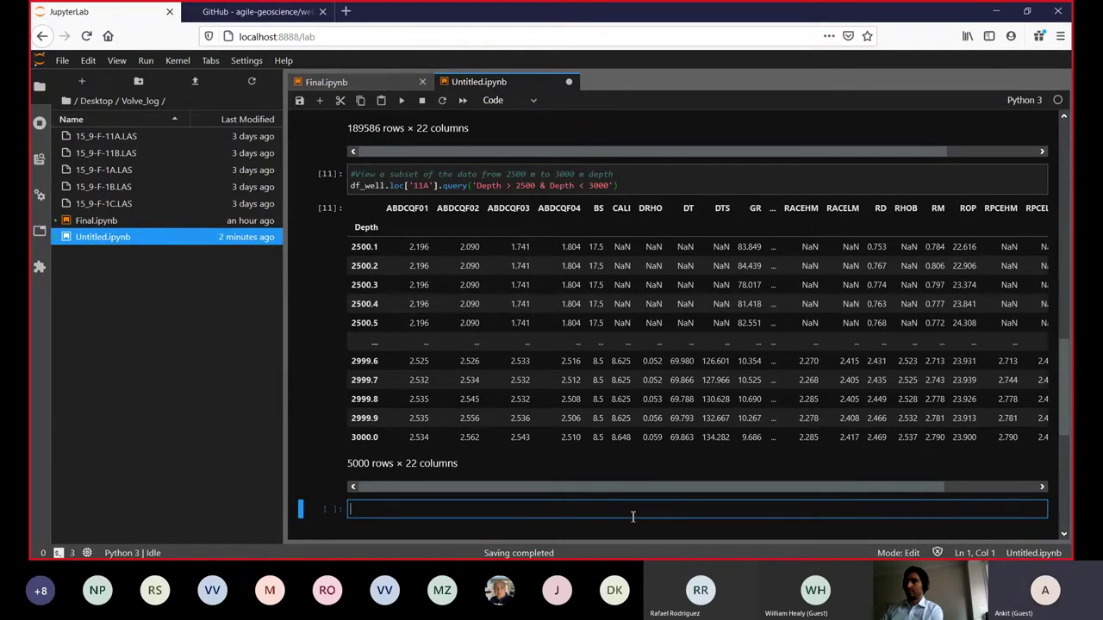
Step: Look back over the notebook's LAS file listing and the Project.from_las cell that creates the project
type("#")
scroll(595, 337, "up", 5)
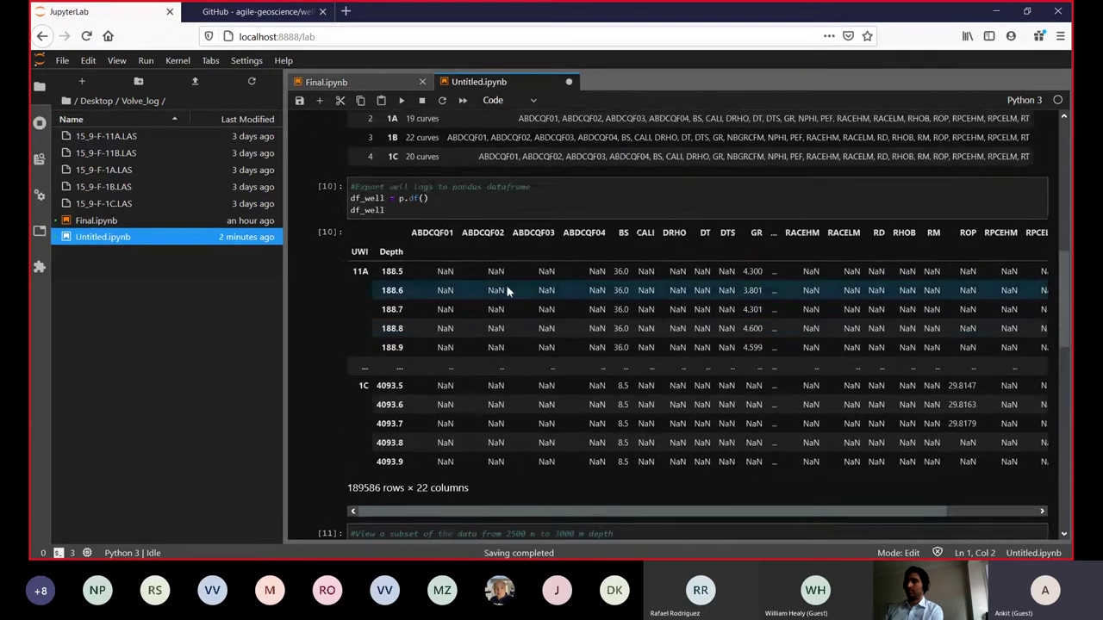
scroll(505, 290, "up", 8)
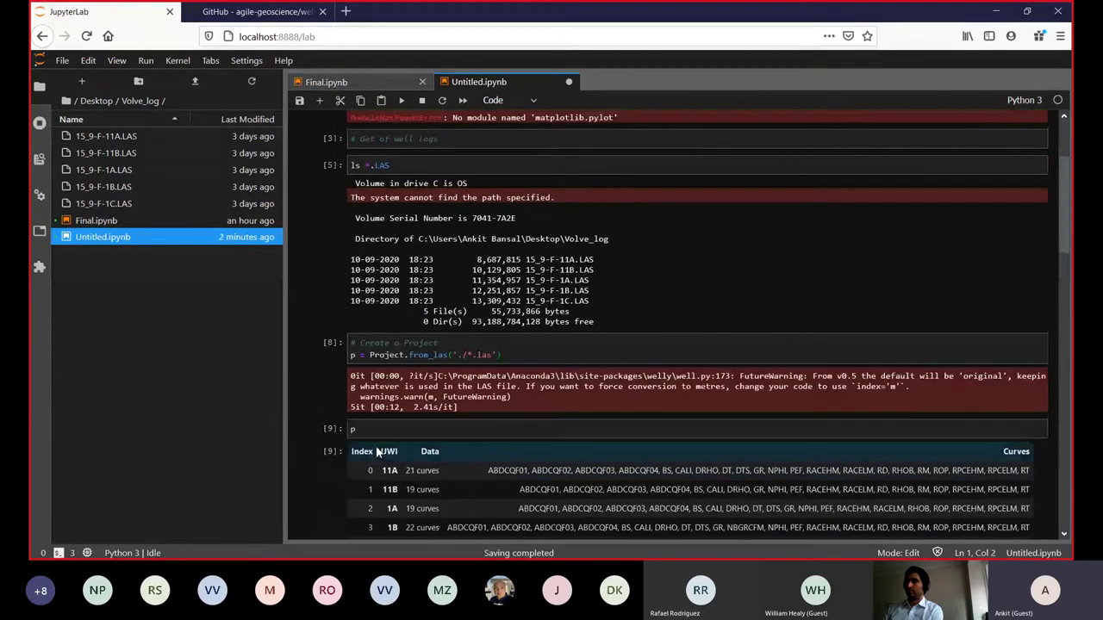
scroll(377, 452, "down", 3)
scroll(412, 234, "up", 3)
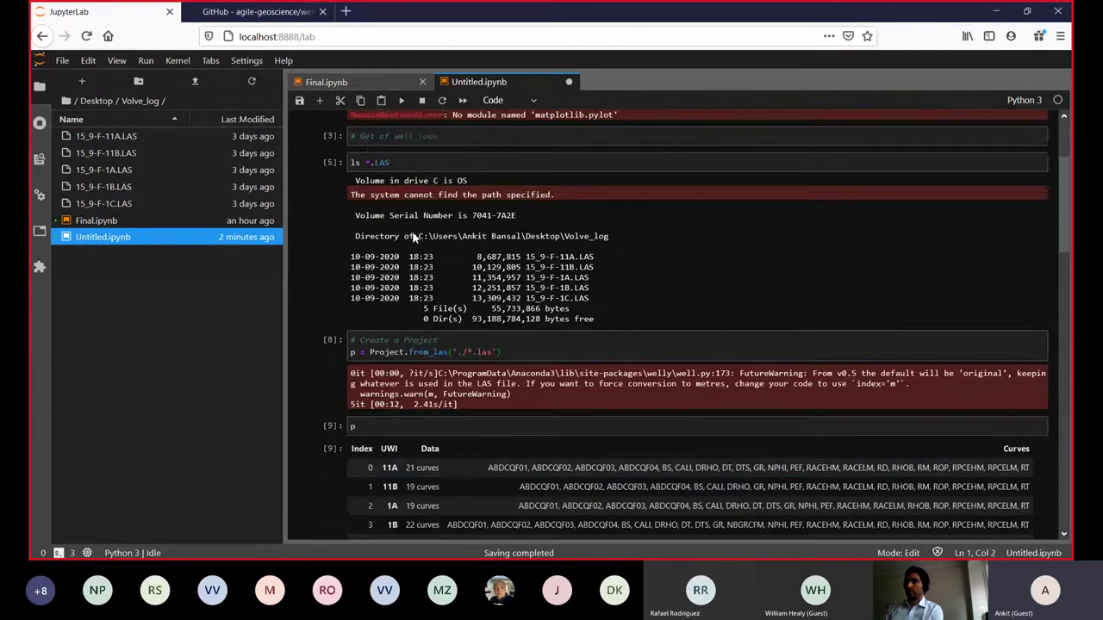
scroll(412, 231, "up", 2)
triple_click(436, 424)
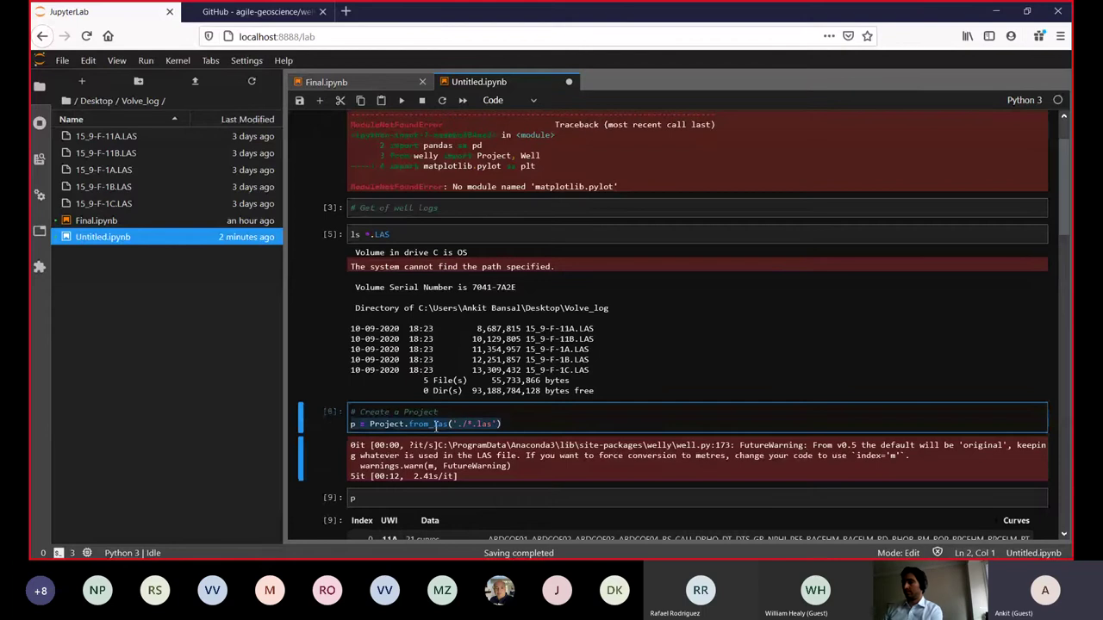
scroll(437, 435, "down", 15)
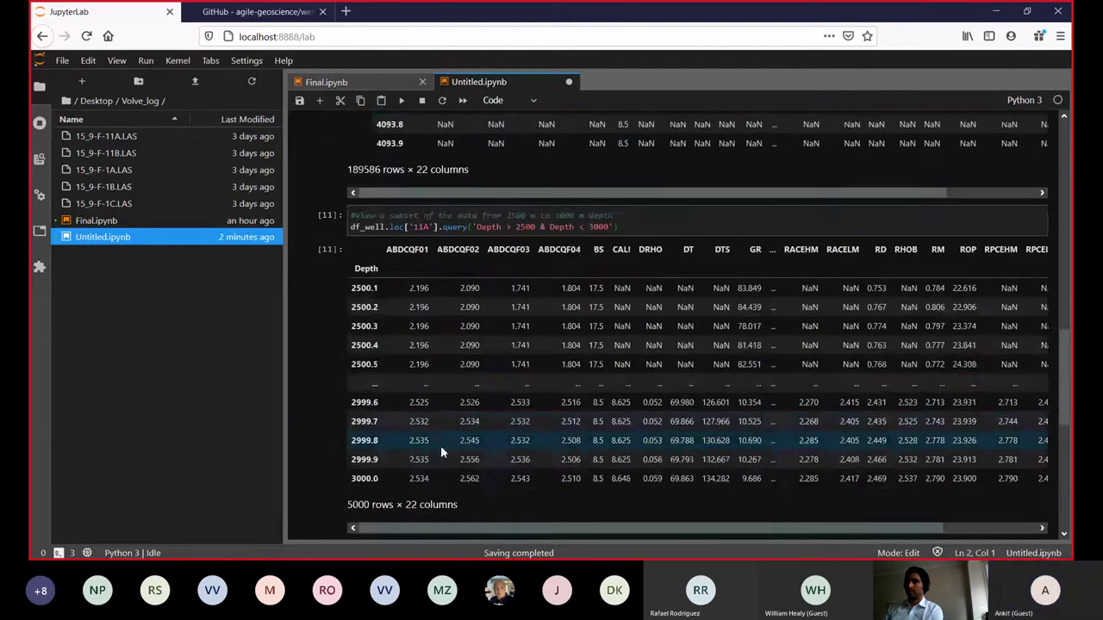
Step: Enter the comment "#Create a Well object from project" in the empty cell below the depth subset output
scroll(440, 446, "down", 3)
left_click(389, 433)
type("#")
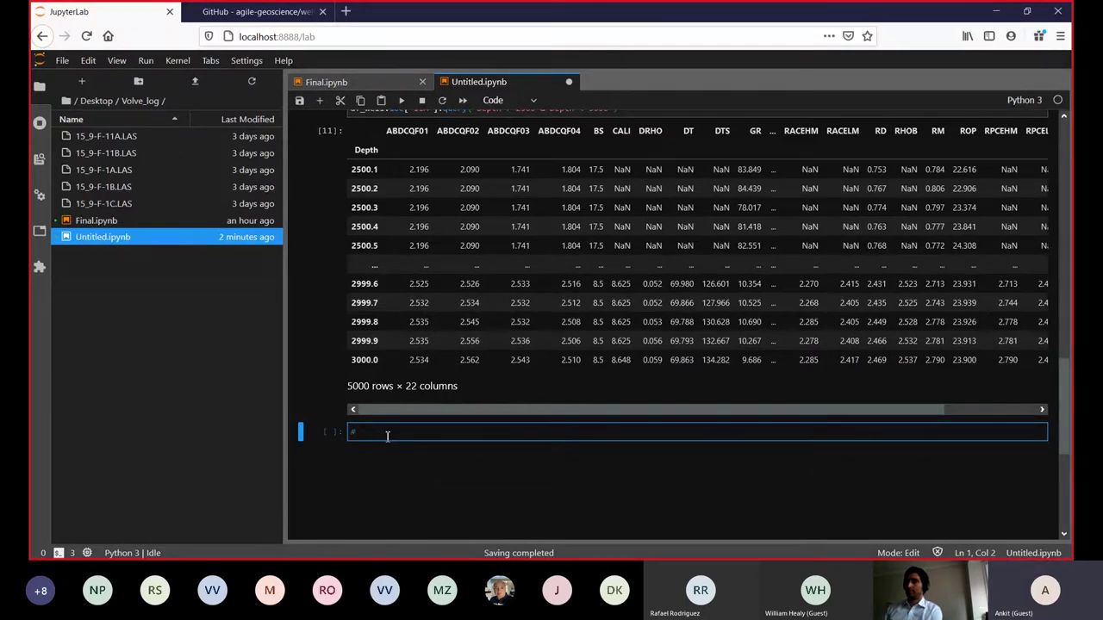
type("Create a Well ")
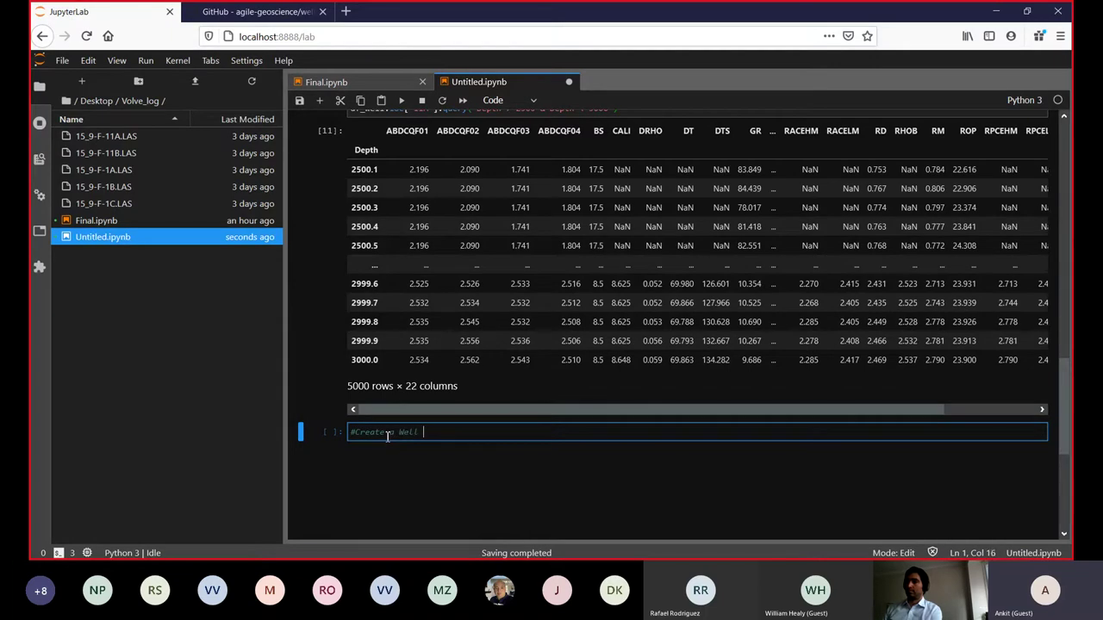
type("object from prob")
key("BackSpace")
type("ject")
Step: Under the comment, add the line well_11A = p.get_well('11A') to get well 11A from the project
key("Return")
type("well_11A")
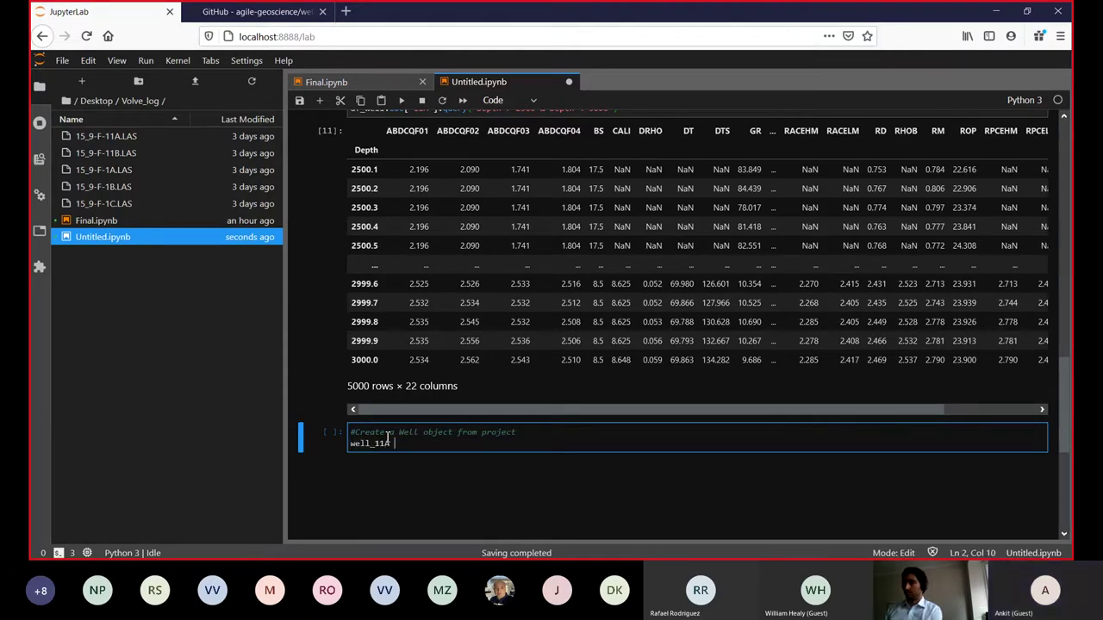
type(" = p")
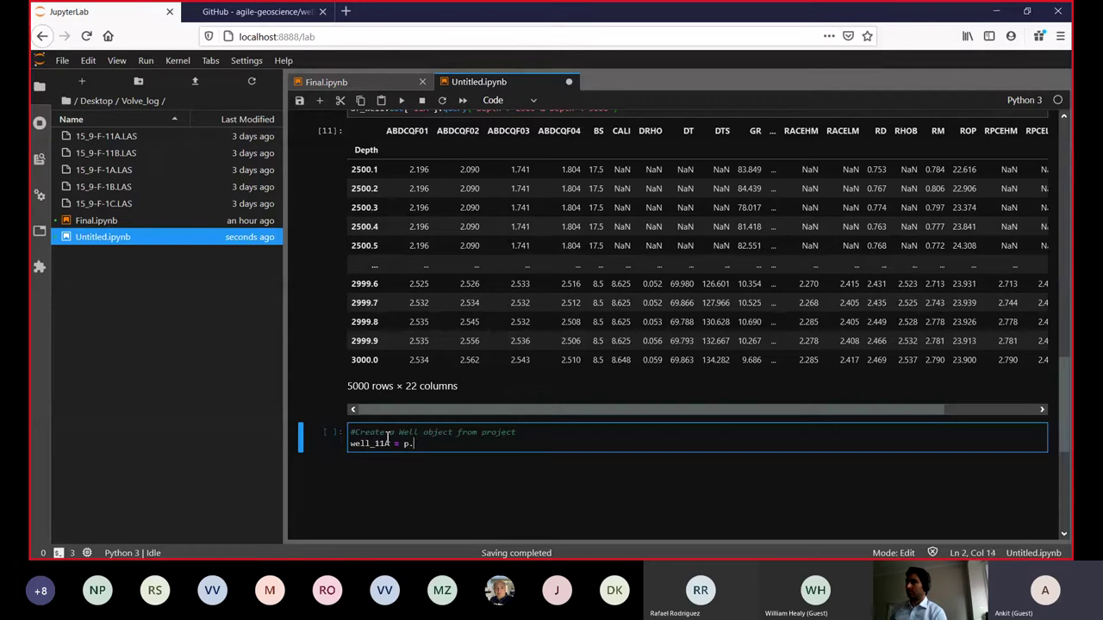
type(".get_well()")
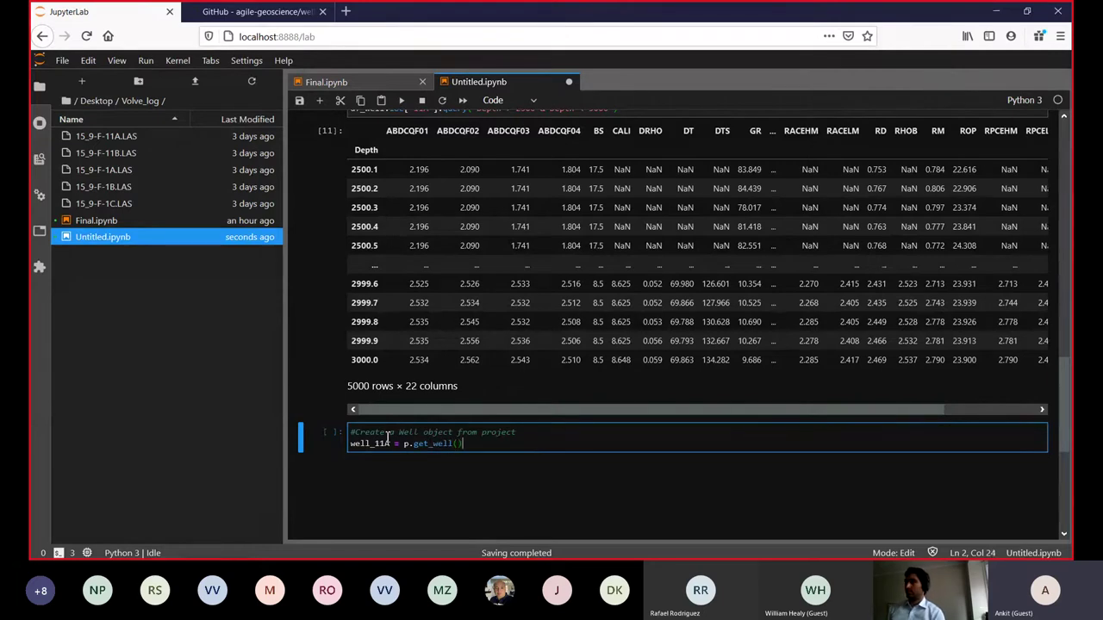
type("'11A")
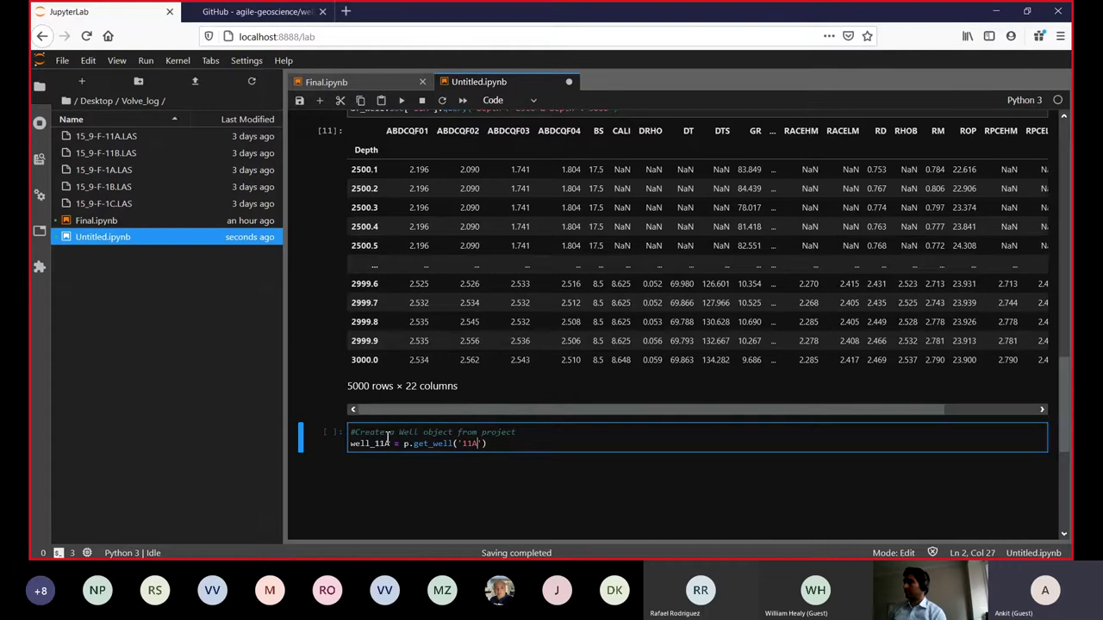
type("')")
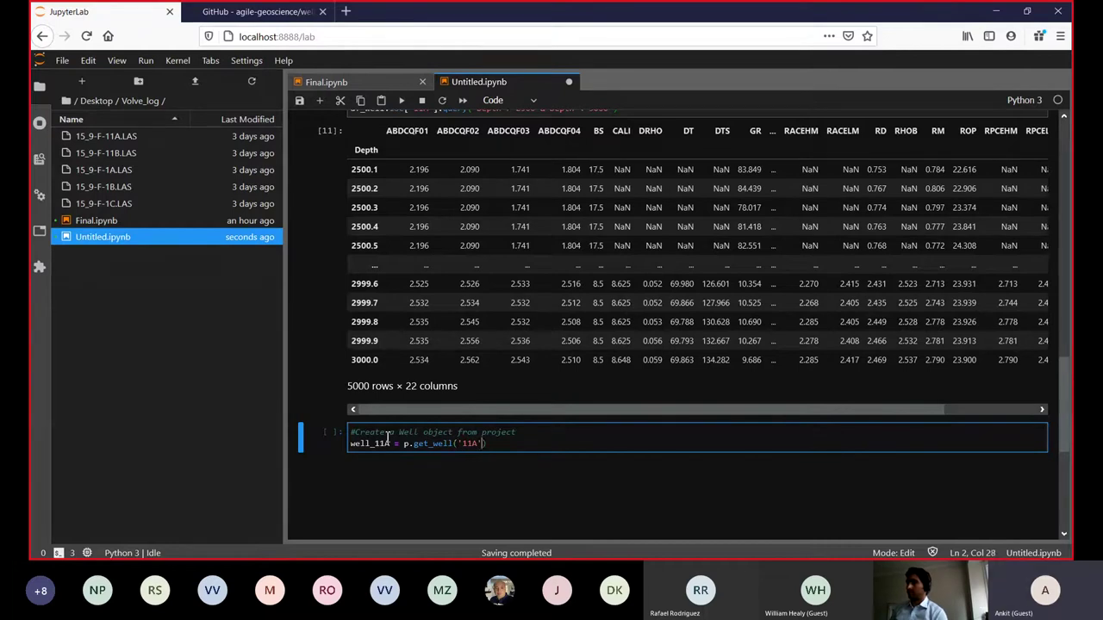
Step: Add a final line well_11A to display the well object, and run the cell
key("Return")
type("w")
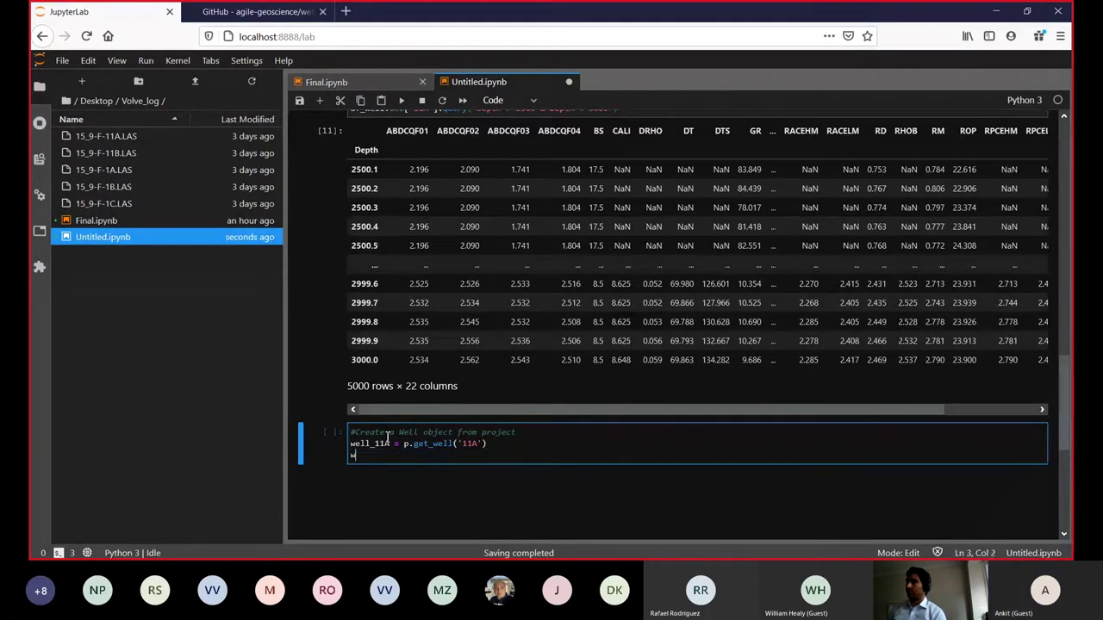
type("ell_11")
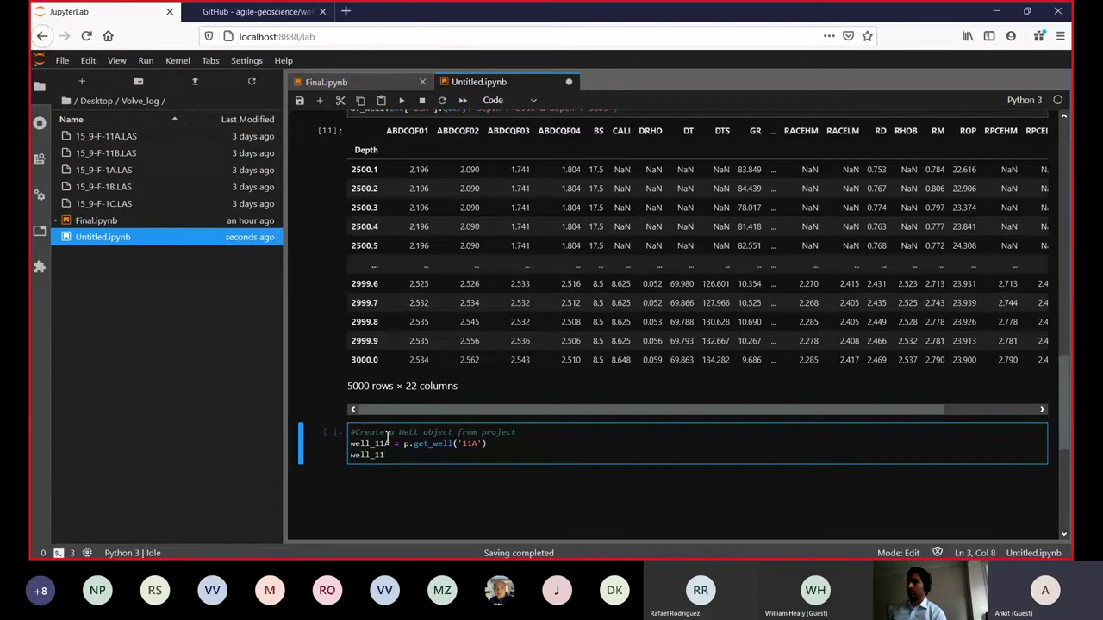
type("A")
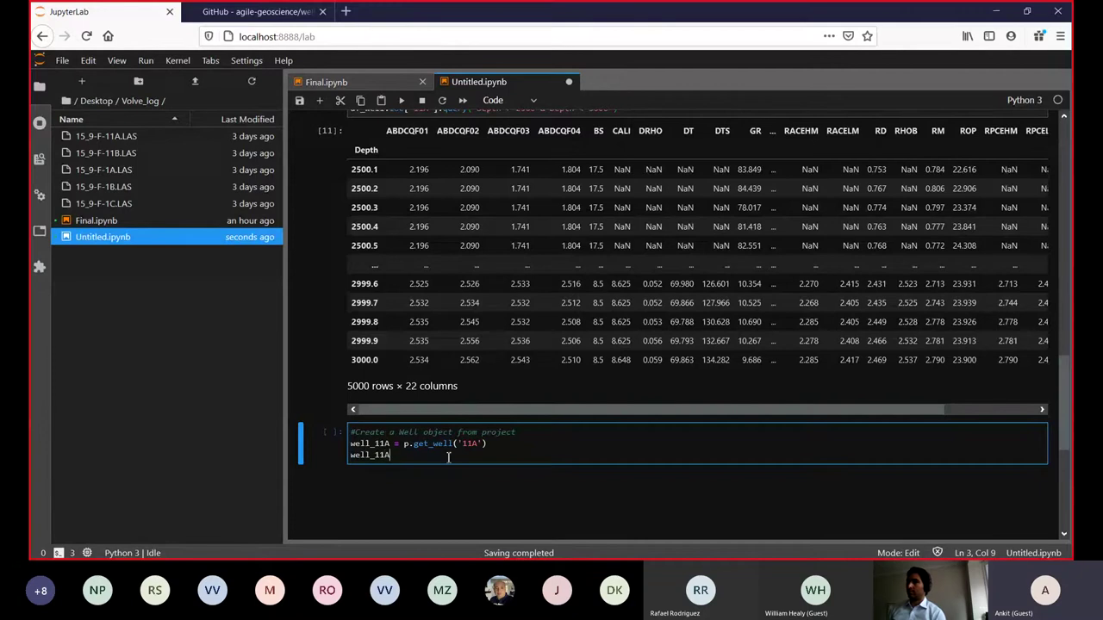
left_click(401, 101)
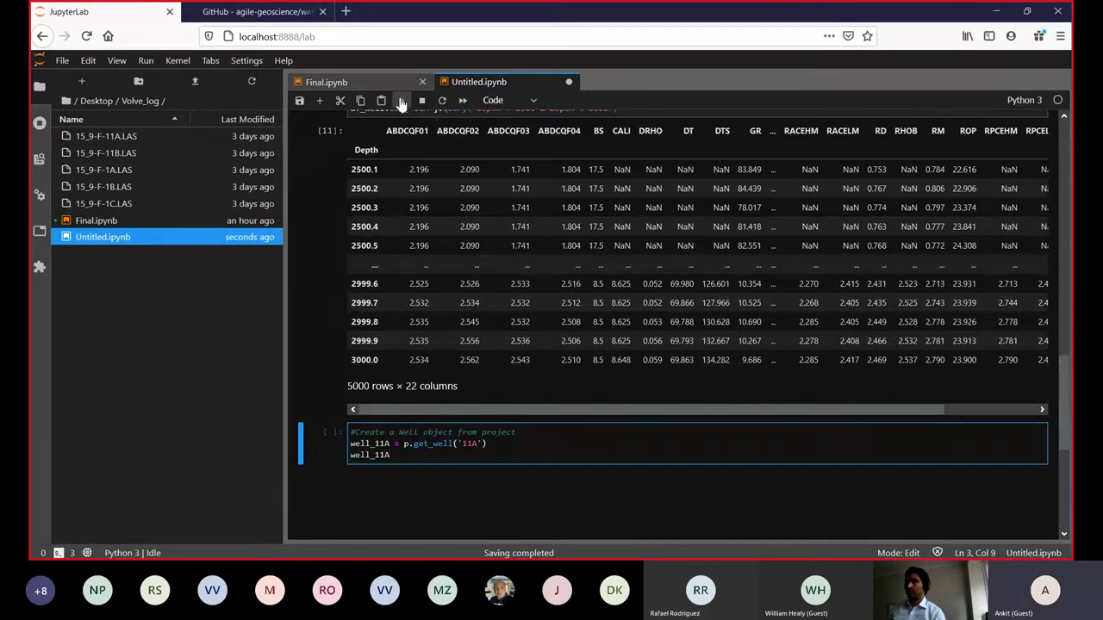
scroll(509, 220, "down", 6)
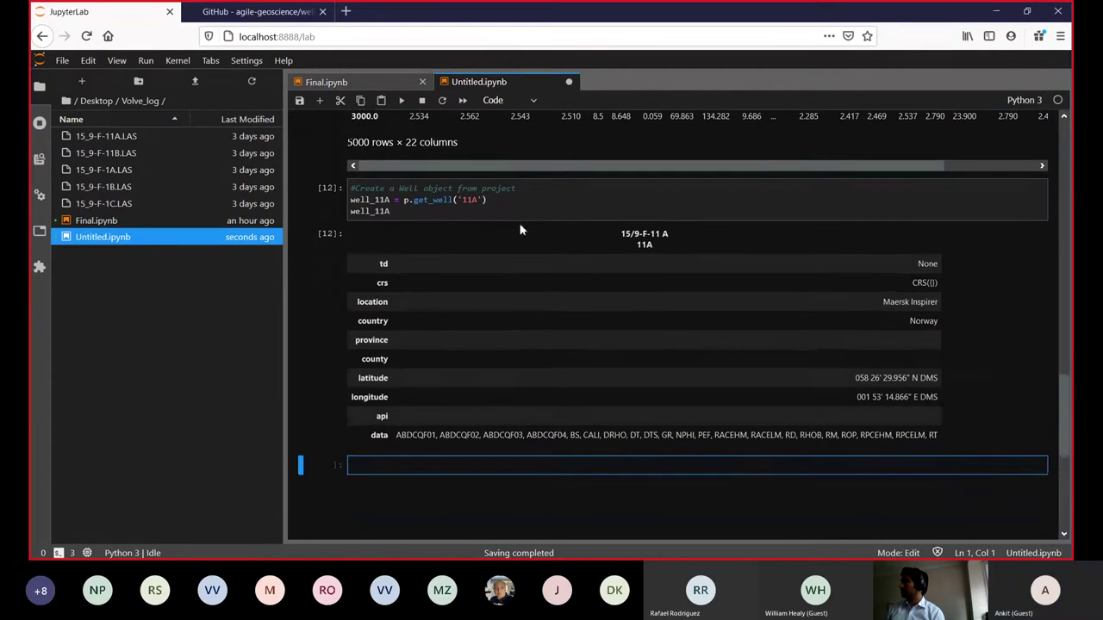
Step: Enter the comment "#Plot well_11A" in the new empty cell, with a blank line below it
scroll(514, 231, "down", 1)
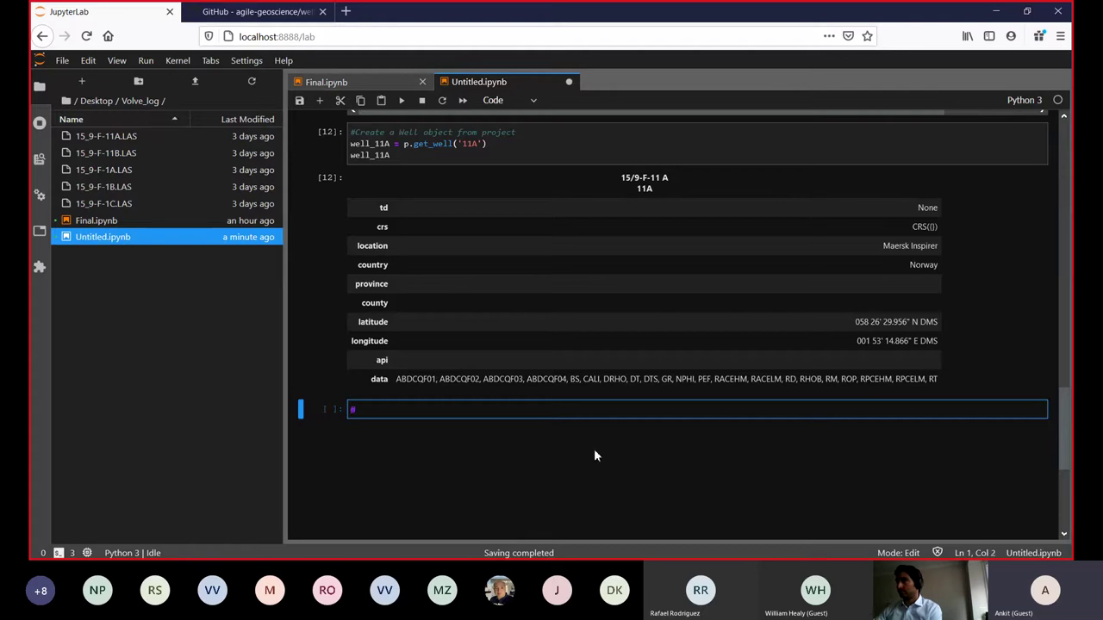
type("#")
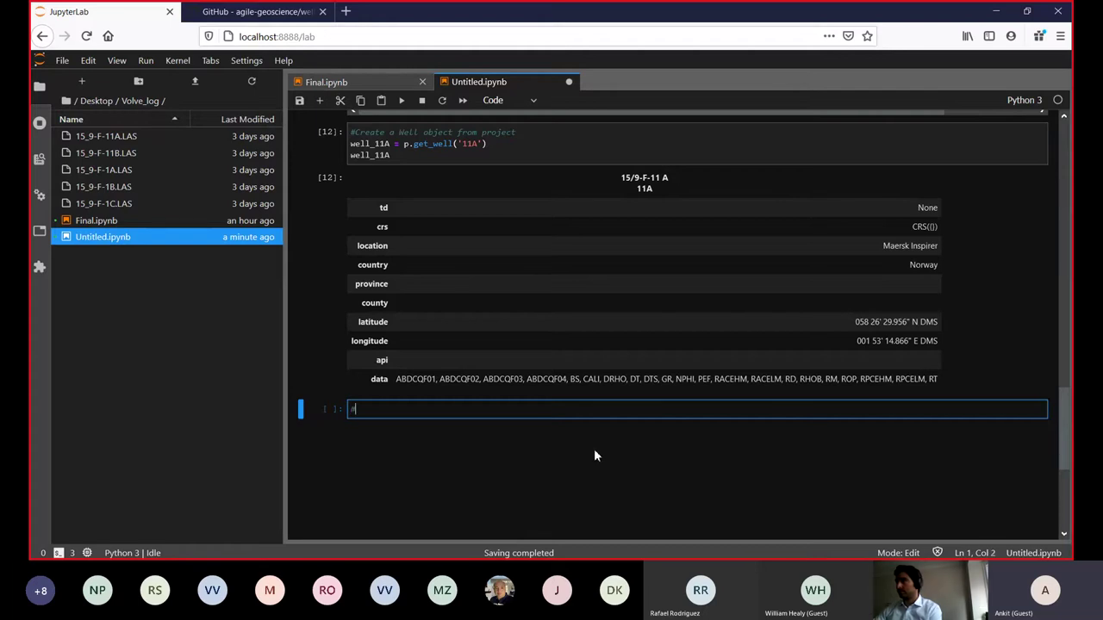
type("Plot")
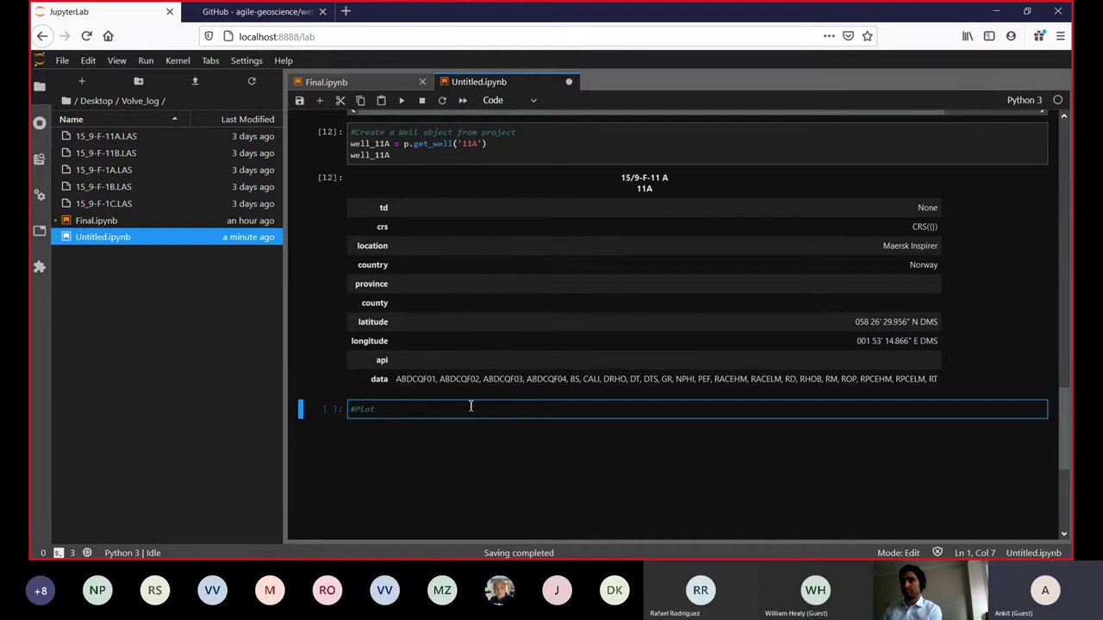
type("well_1")
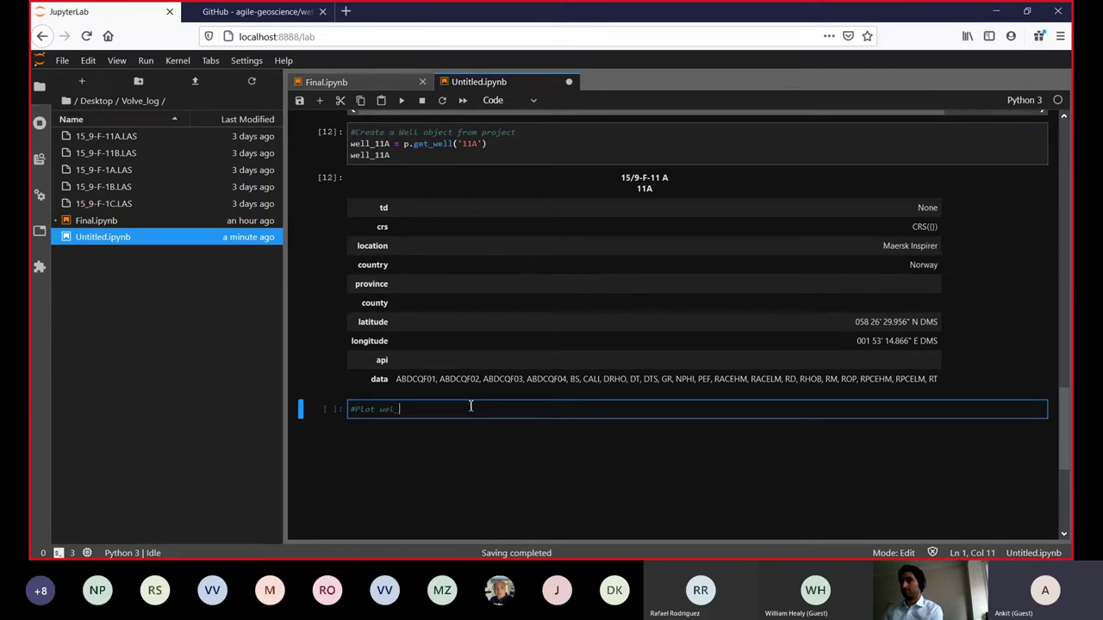
type("1A")
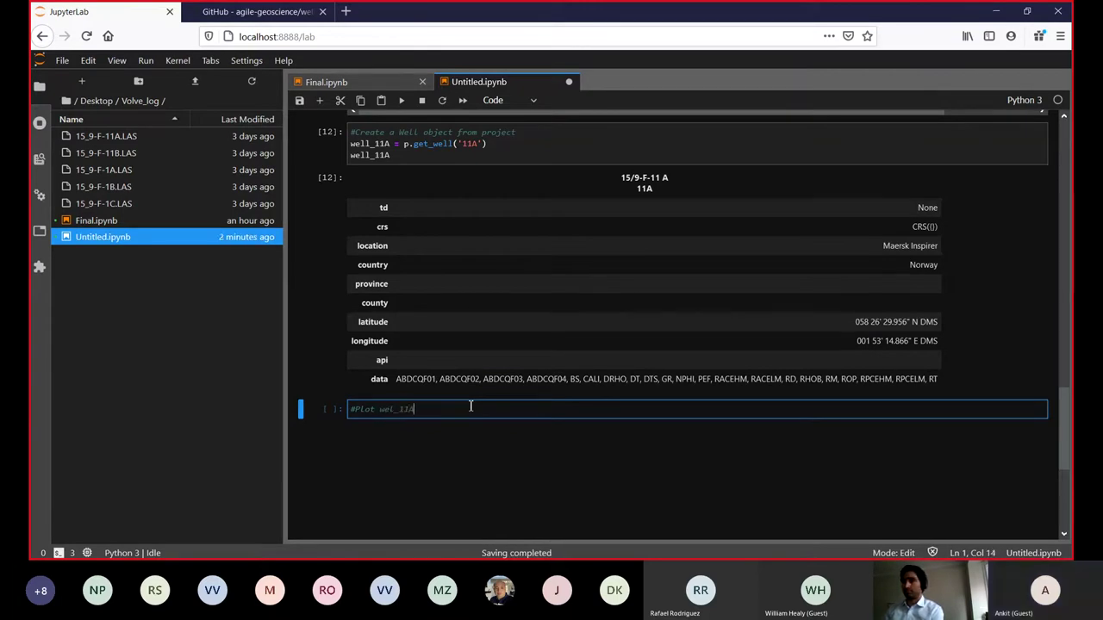
key("Return")
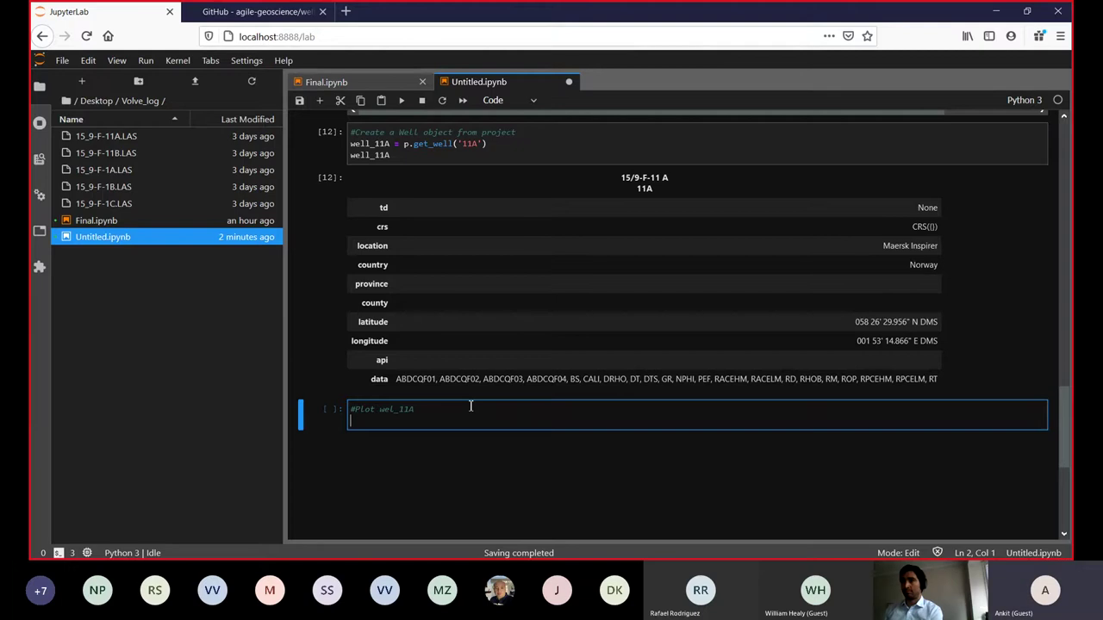
left_click(395, 411)
type("l")
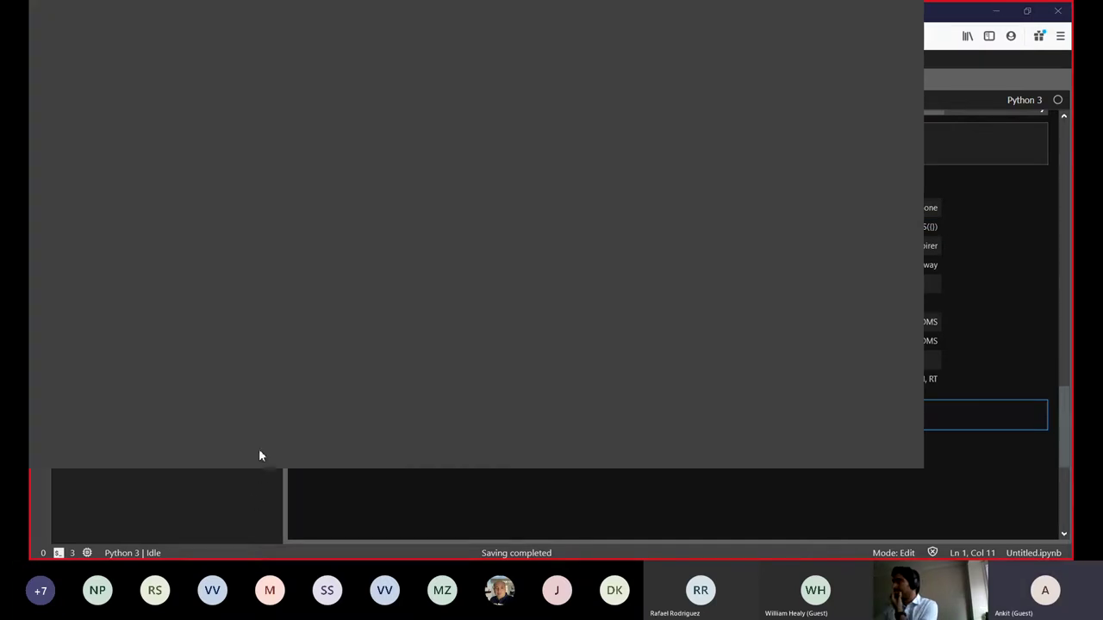
Step: Switch to File Explorer and open PETROPHYSICAL_REPORT_2.PDF from Volve's Well_logs, 05.PETROPHYSICAL INTERPRETATION, 15_9-F-11 A folder
left_click(830, 19)
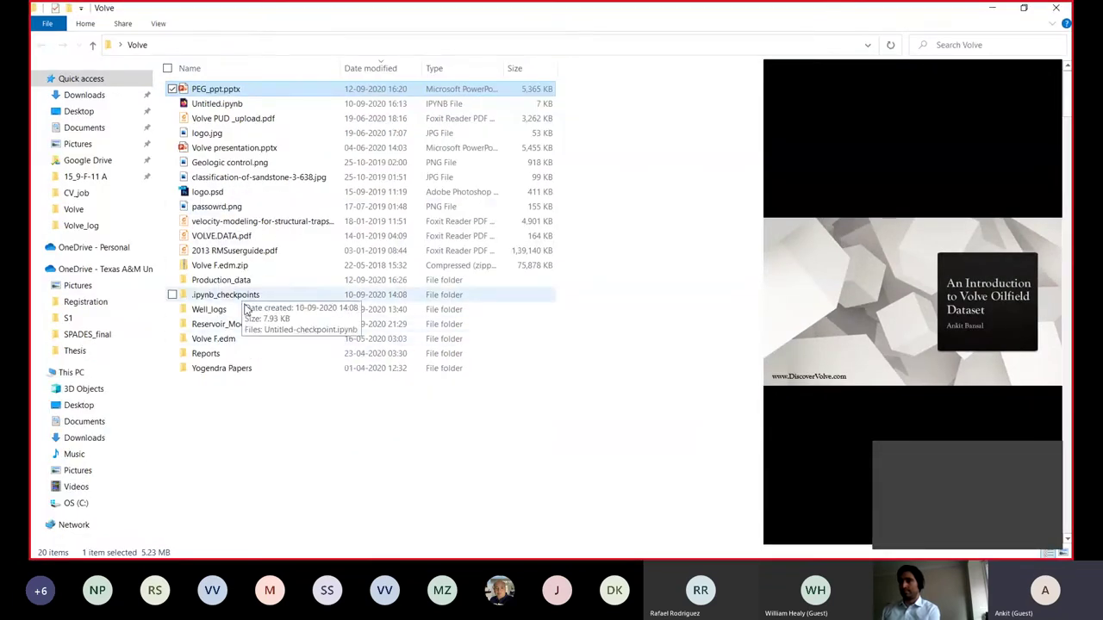
double_click(247, 311)
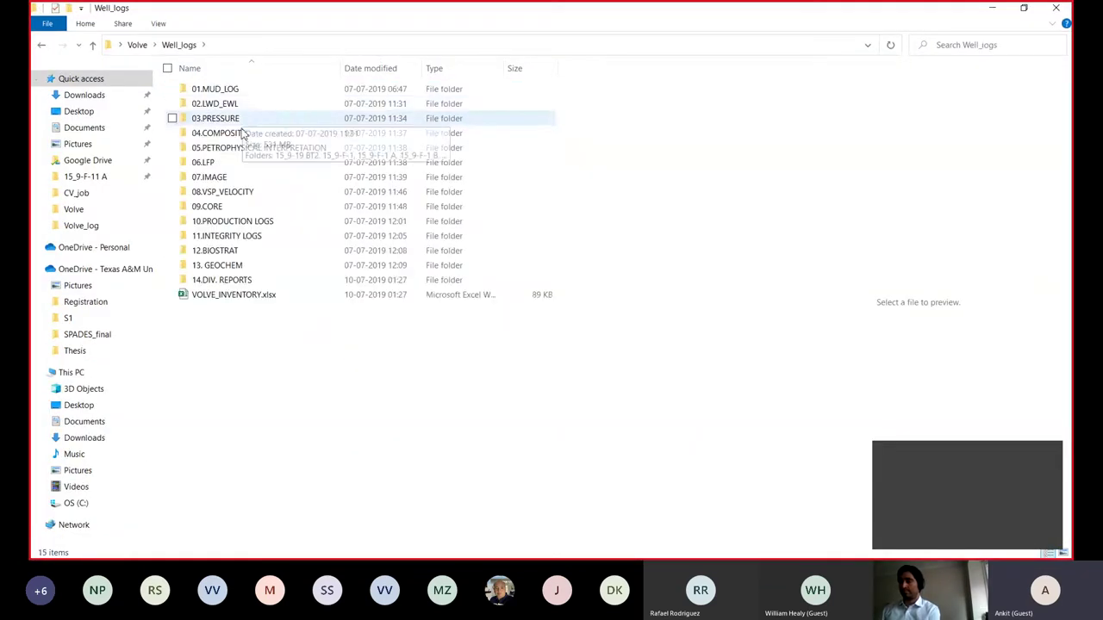
double_click(281, 148)
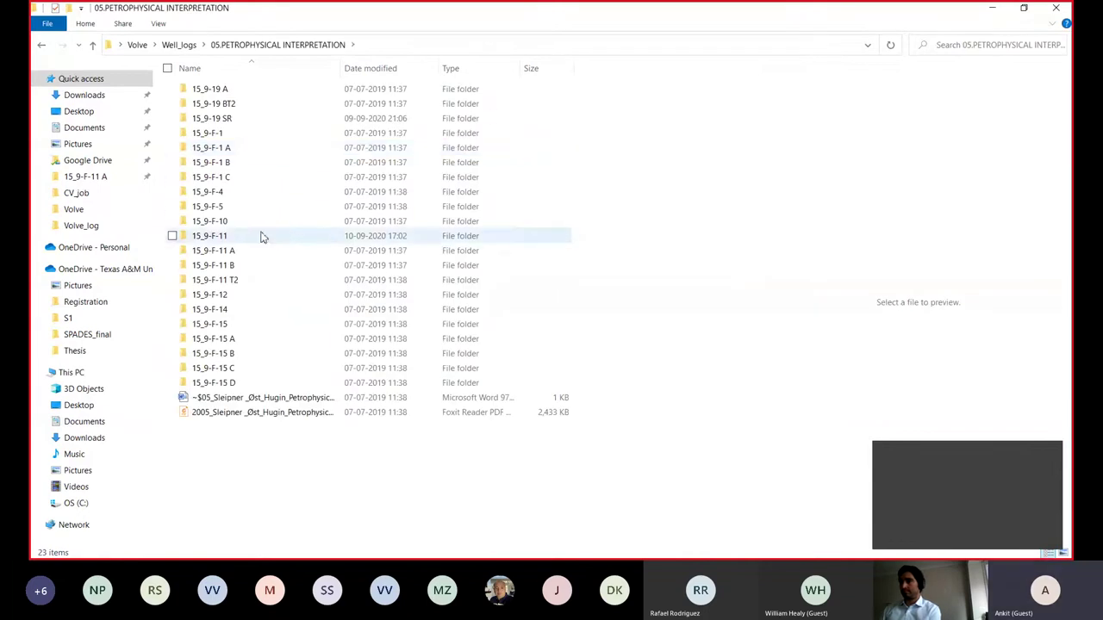
double_click(255, 253)
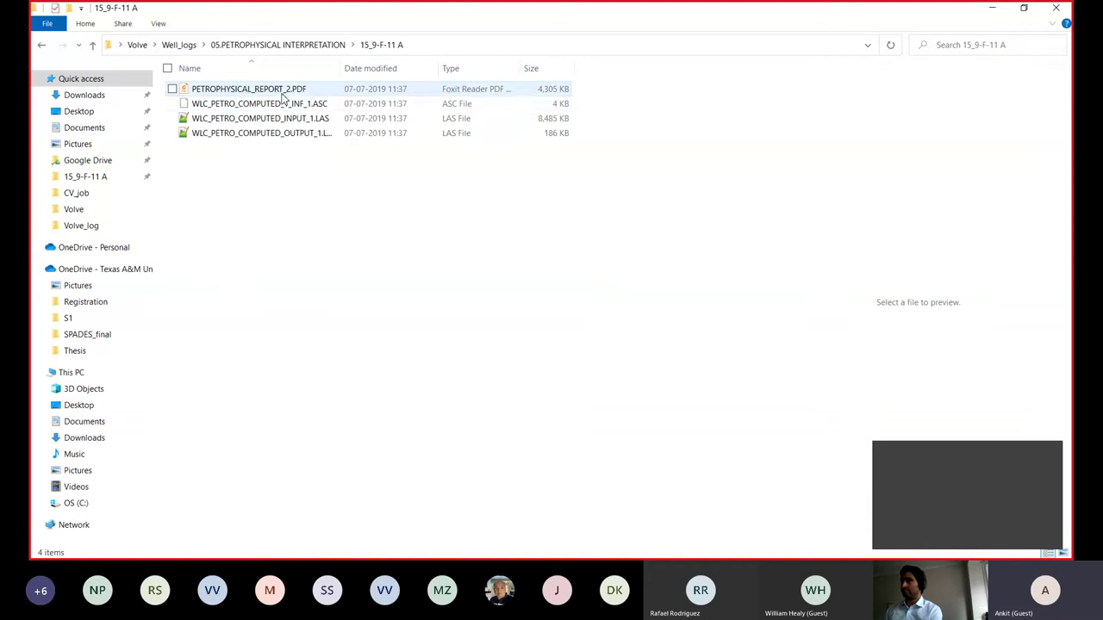
double_click(285, 90)
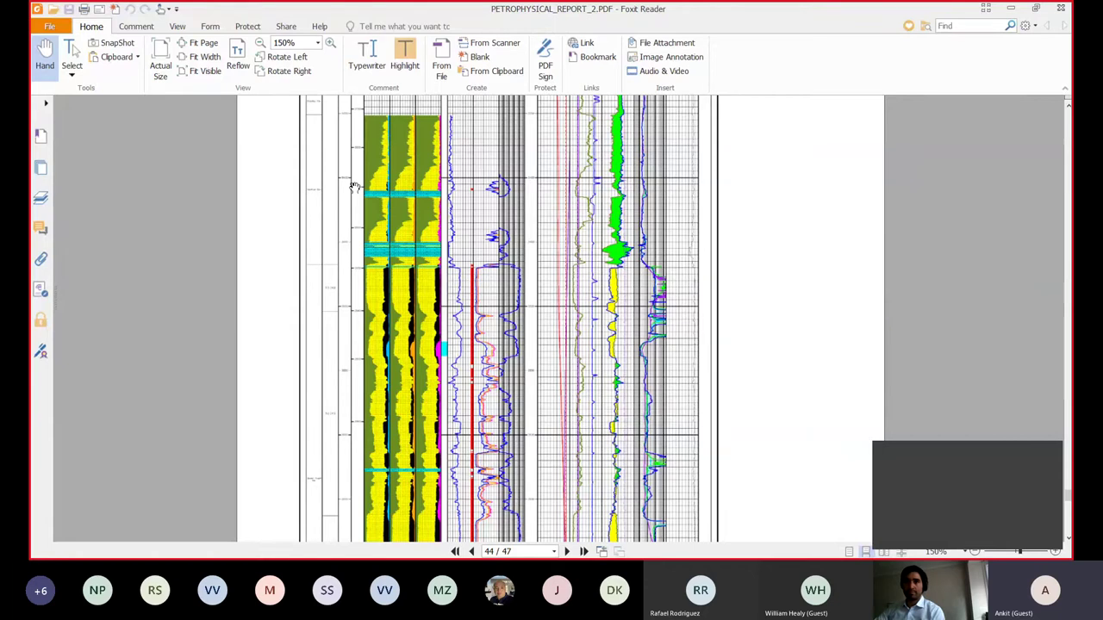
Step: Examine the petrophysical evaluation plot of well 15/9-F-11 A on page 43, including its track headers and formation zones
scroll(687, 327, "up", 4)
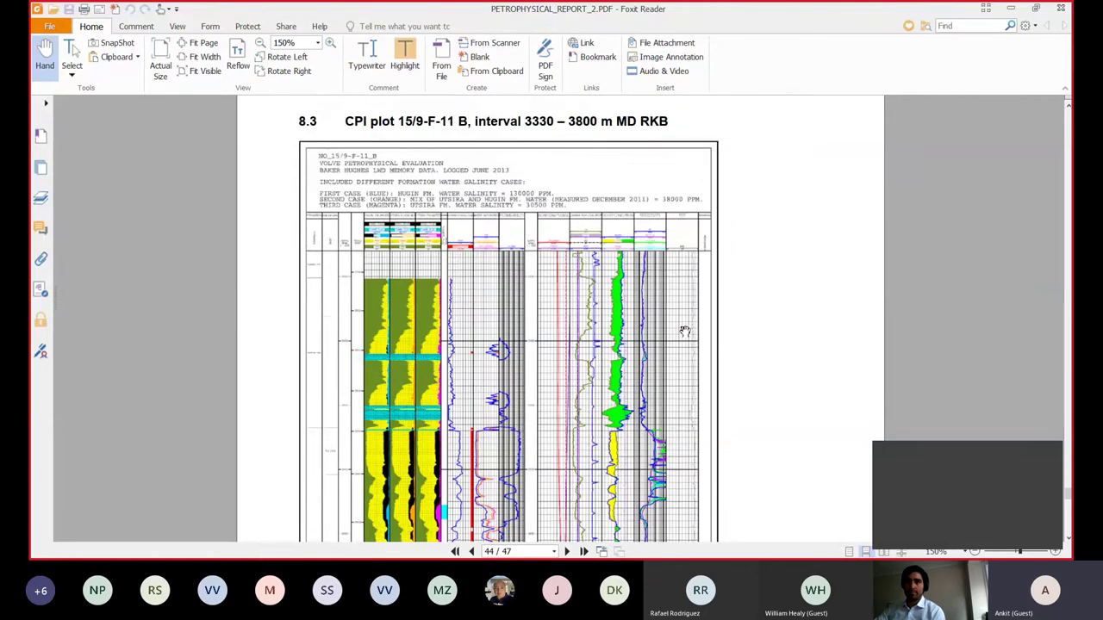
scroll(685, 332, "up", 15)
scroll(645, 285, "down", 1)
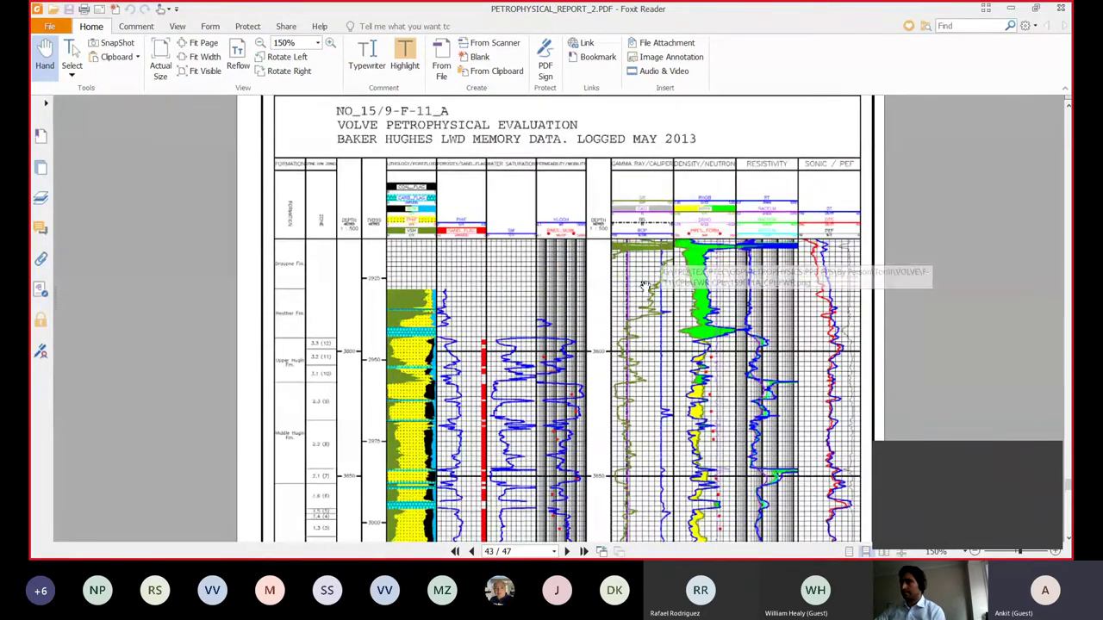
scroll(329, 330, "up", 1)
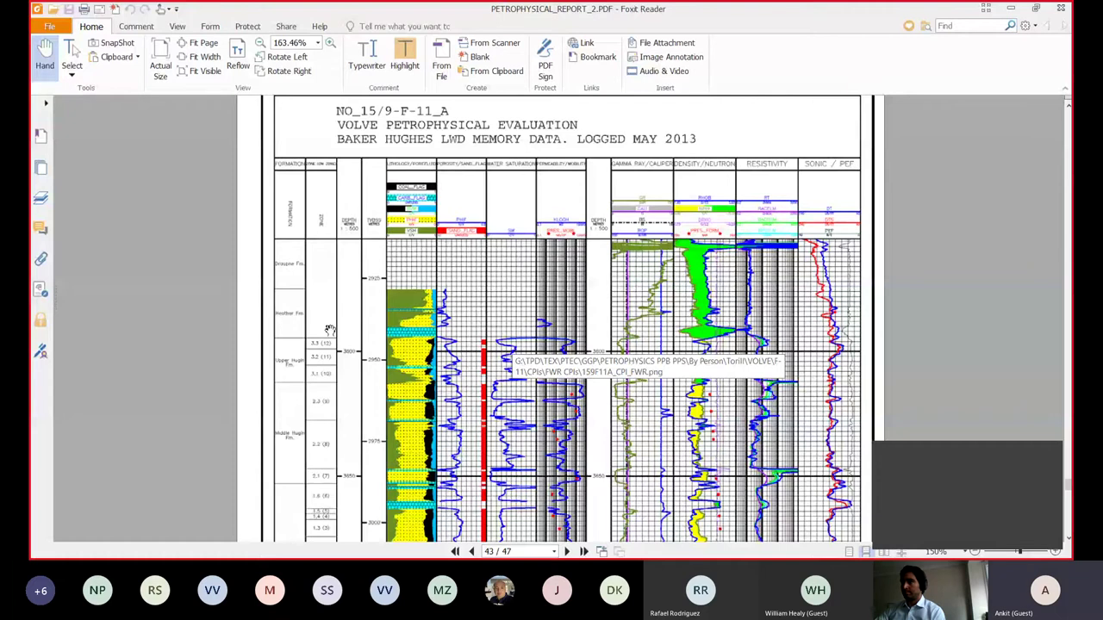
scroll(330, 330, "up", 1)
scroll(329, 330, "up", 1)
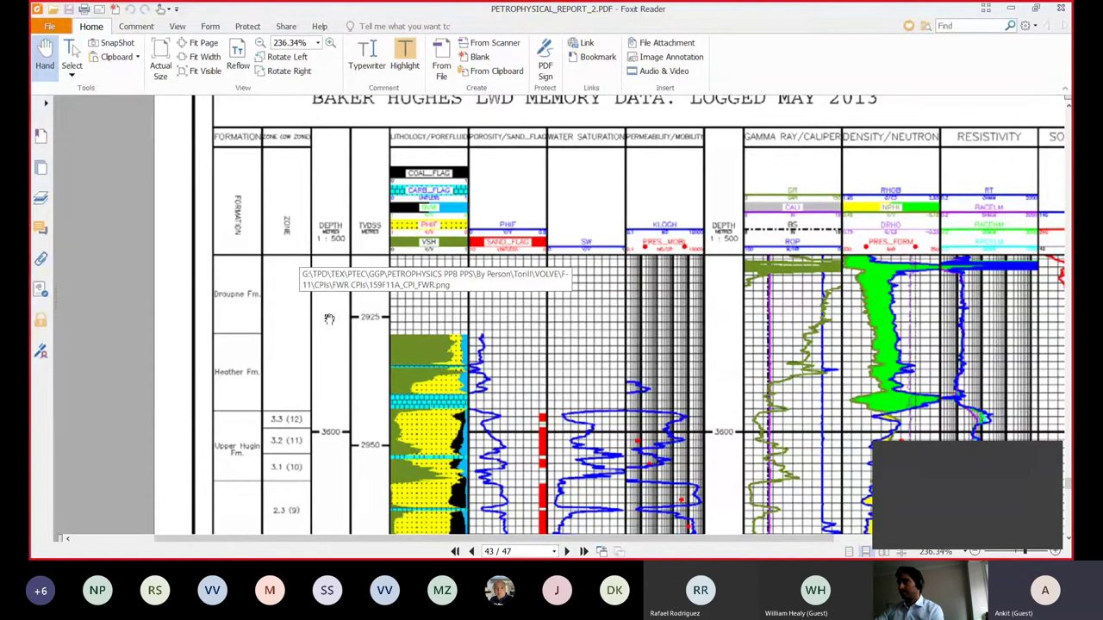
scroll(336, 316, "down", 1)
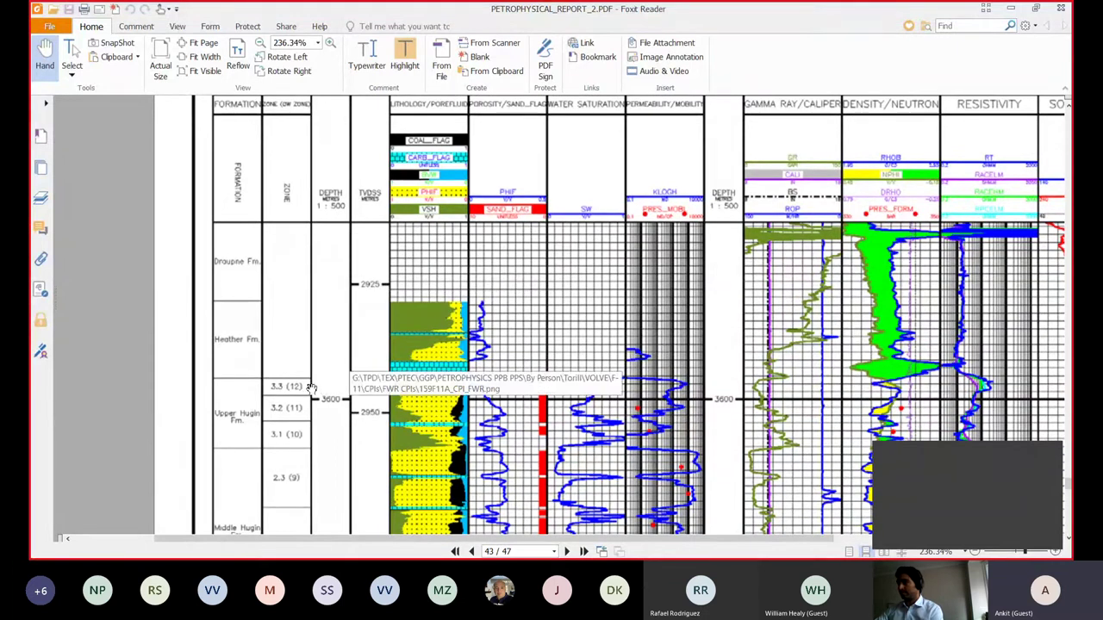
scroll(444, 317, "up", 3)
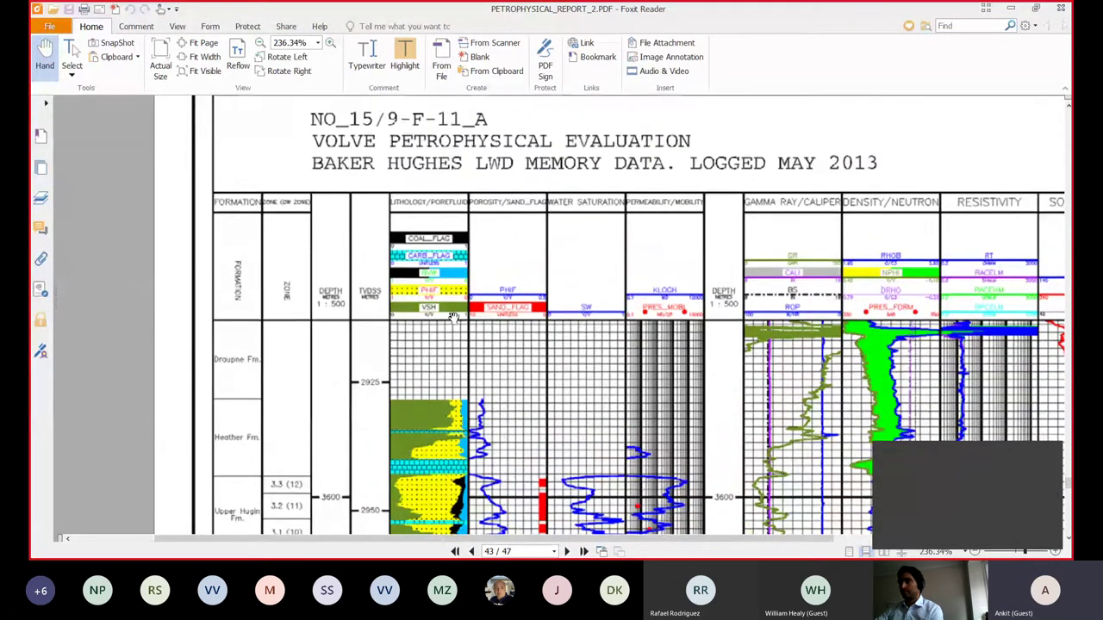
Step: Examine the measured depths spanned by the Upper, Middle and Lower Hugin formation zones on page 43's petrophysical plot
scroll(454, 318, "up", 2)
scroll(283, 342, "down", 7)
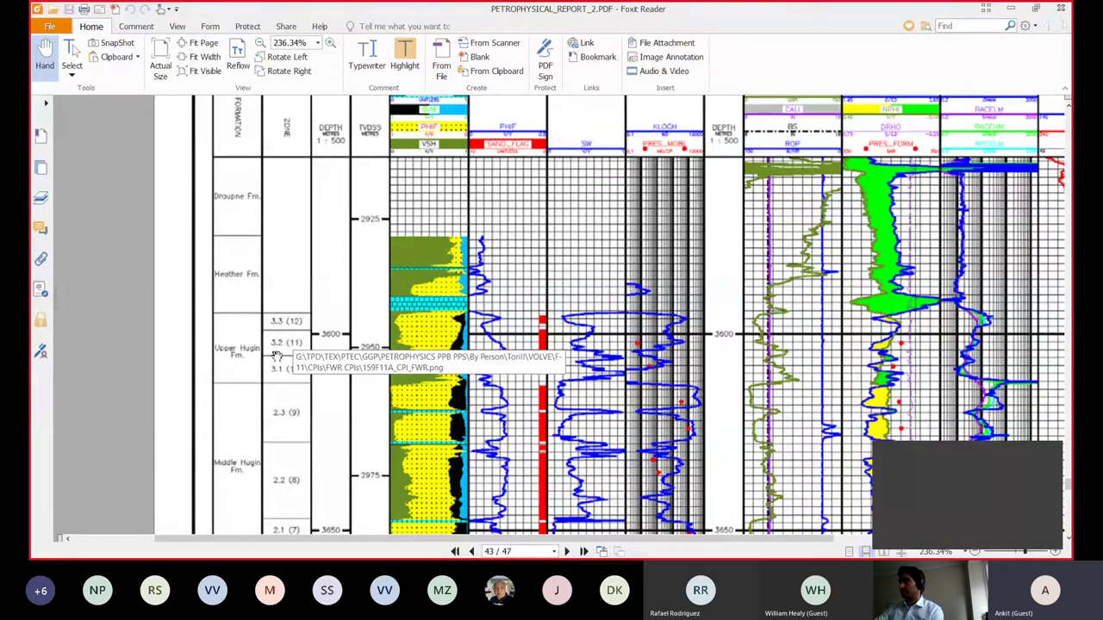
scroll(326, 335, "down", 5)
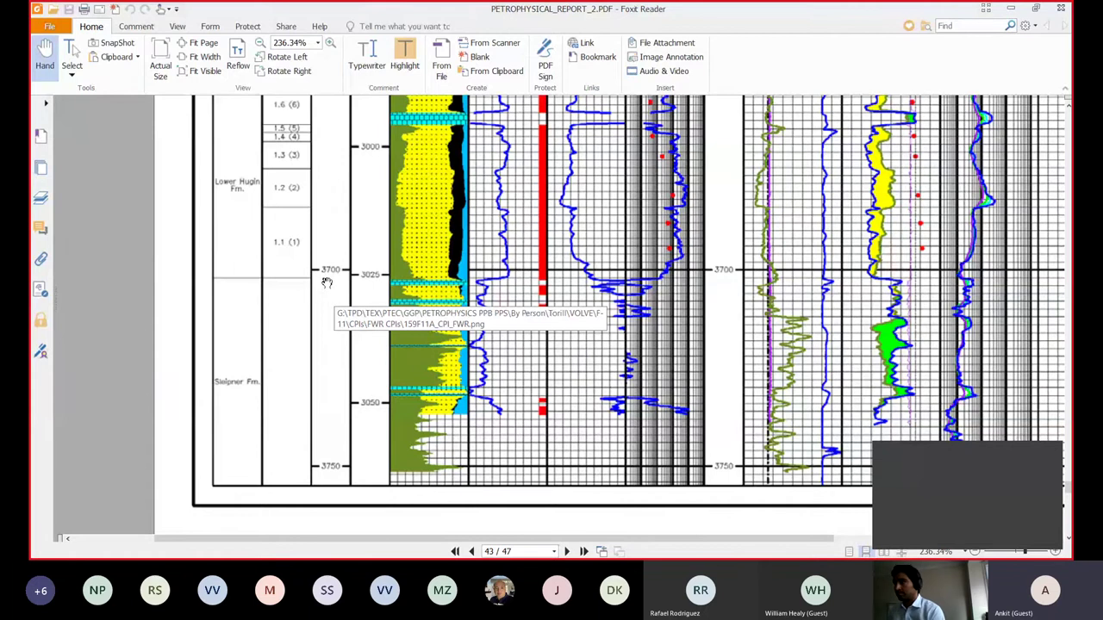
scroll(327, 286, "up", 2)
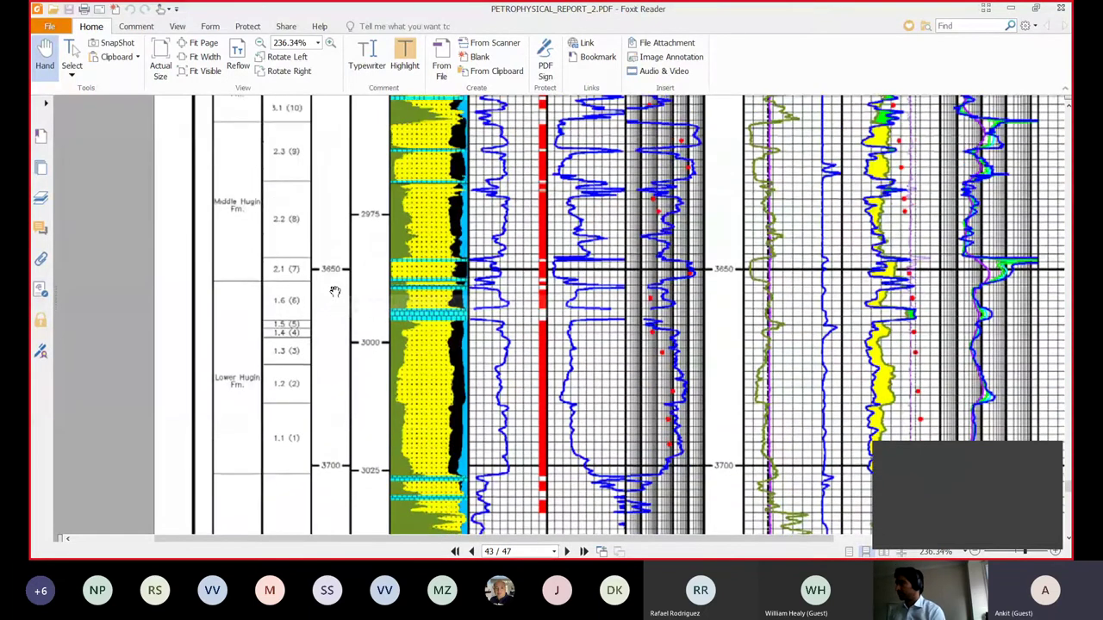
scroll(334, 291, "up", 1)
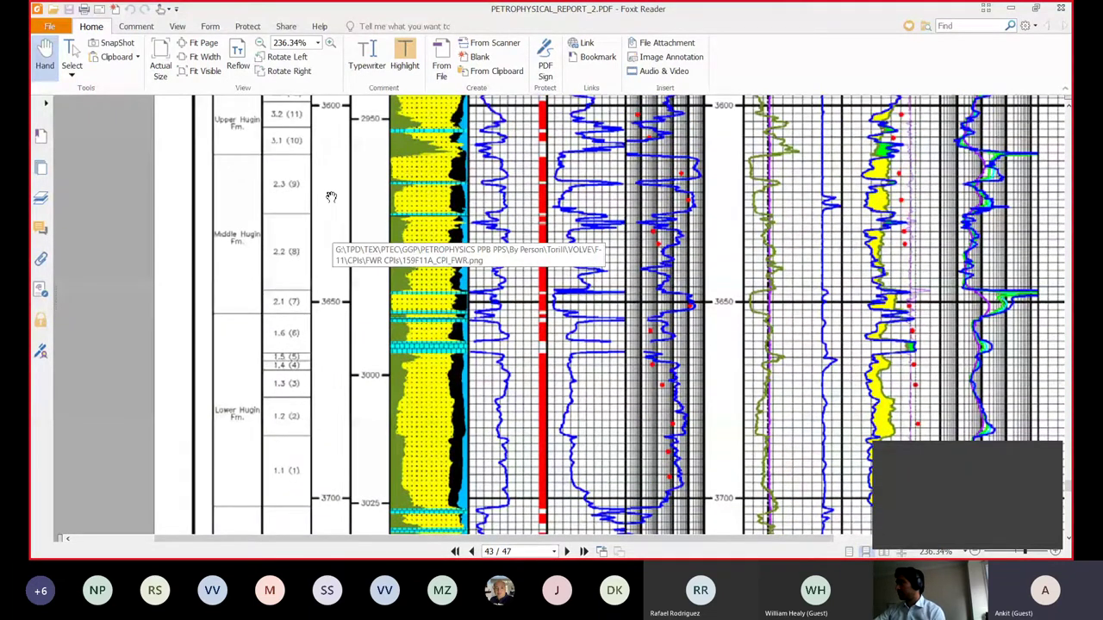
scroll(331, 197, "up", 1)
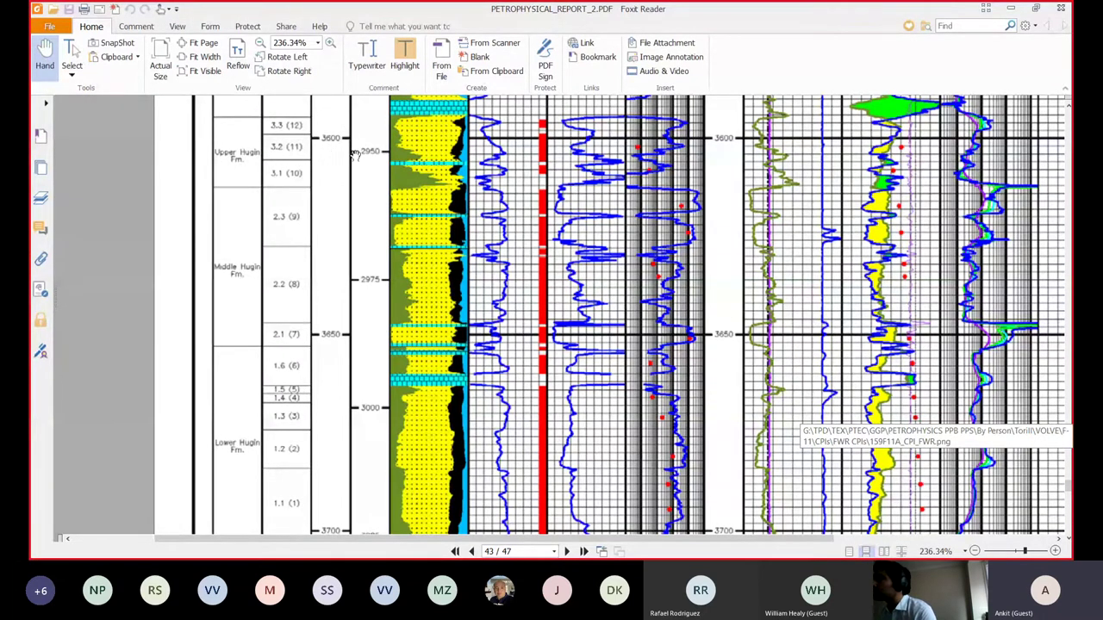
scroll(360, 270, "down", 3)
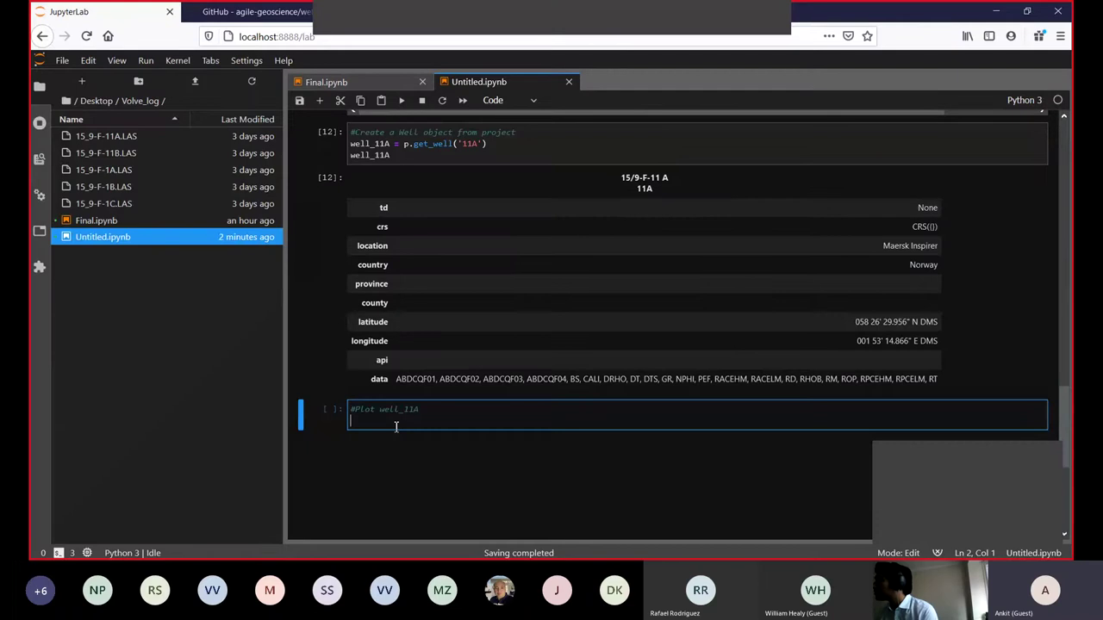
Step: Switch back to JupyterLab and enter segment_GR = well_11A.data['GR'] below the "#Plot well_11A" comment
type("gme")
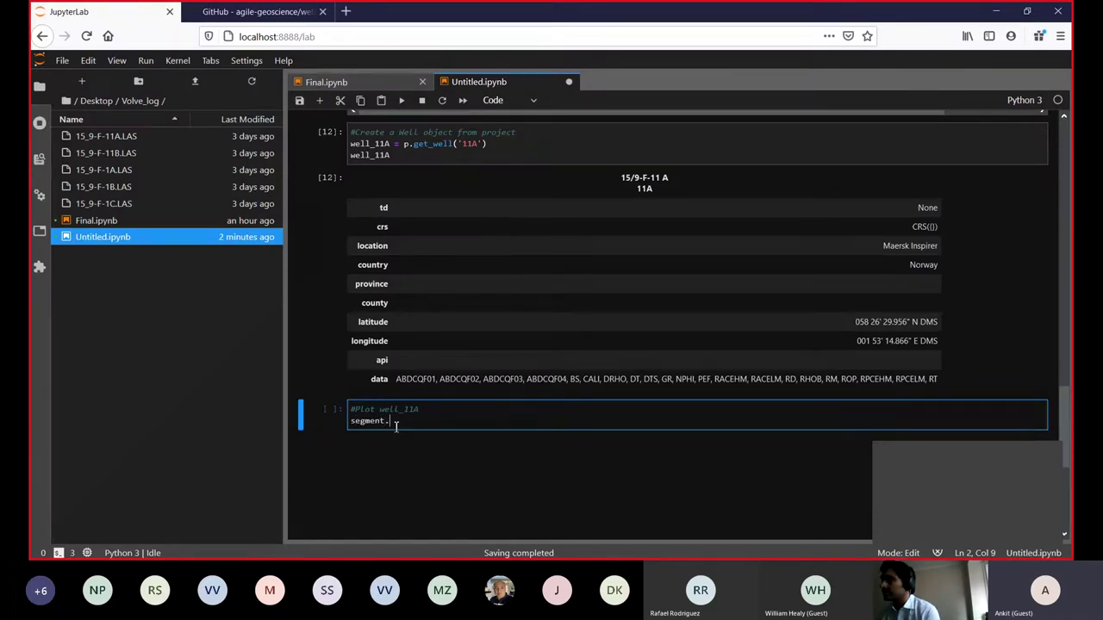
type("nt_GR ")
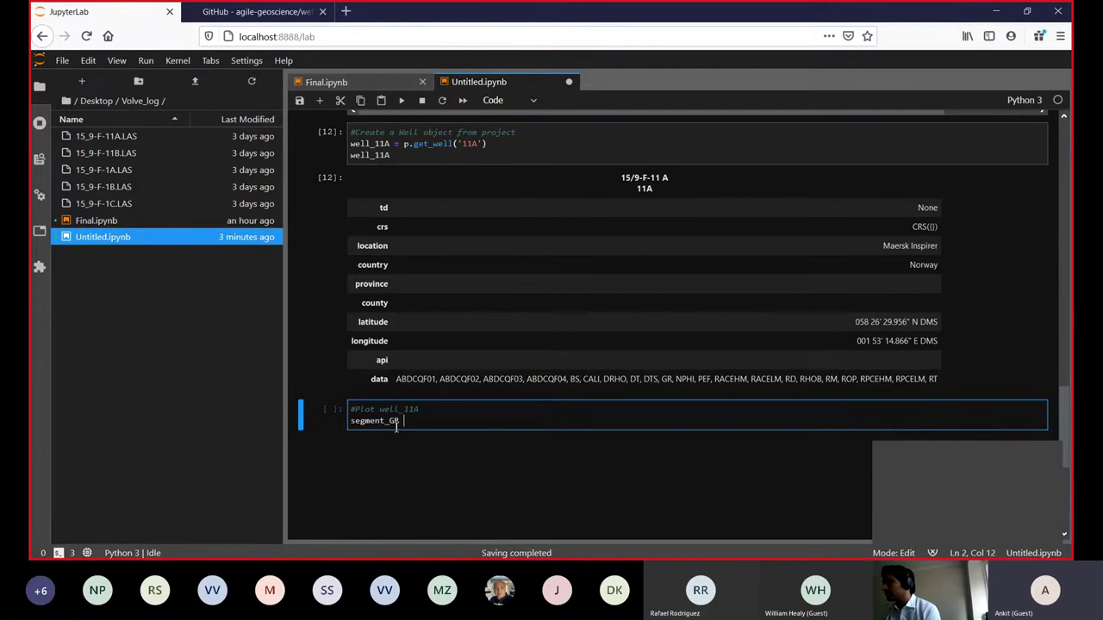
type("= ")
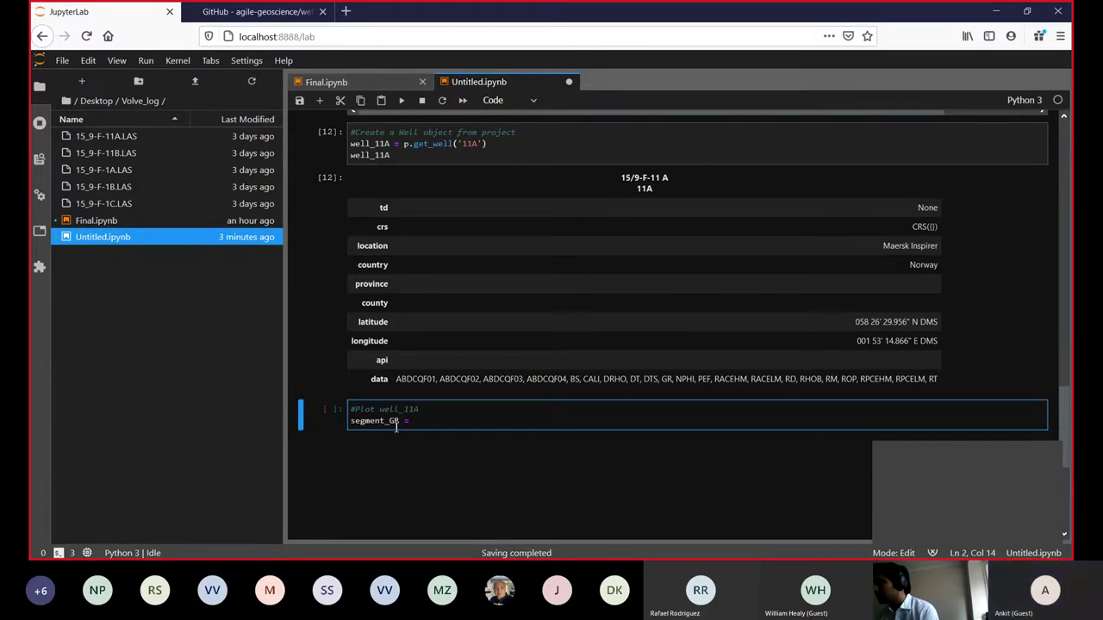
type("well_1")
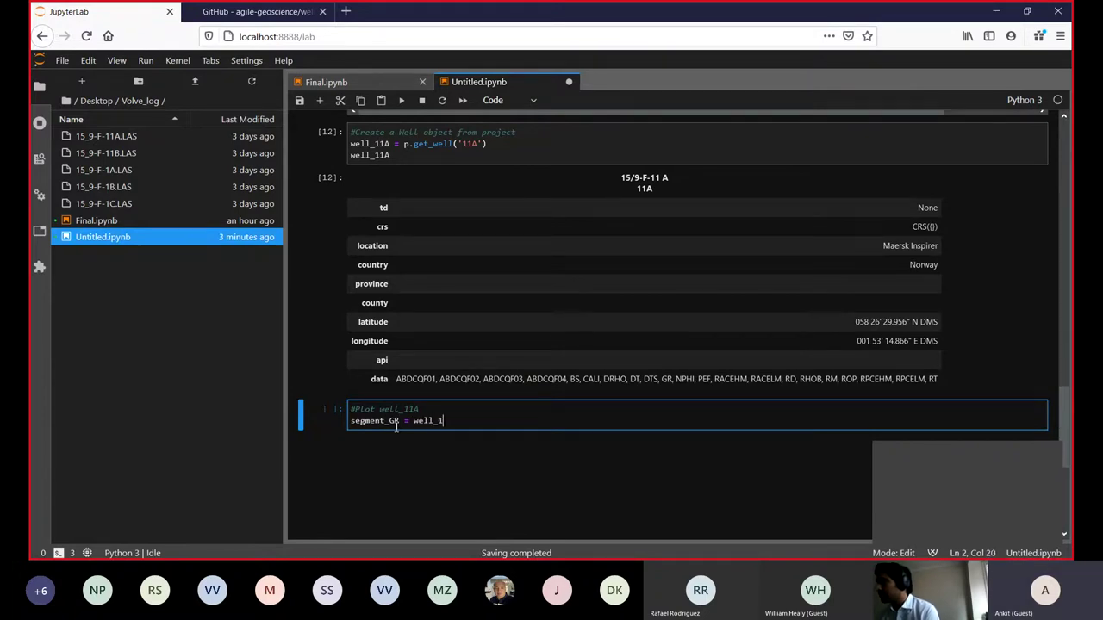
type("1A.data[")
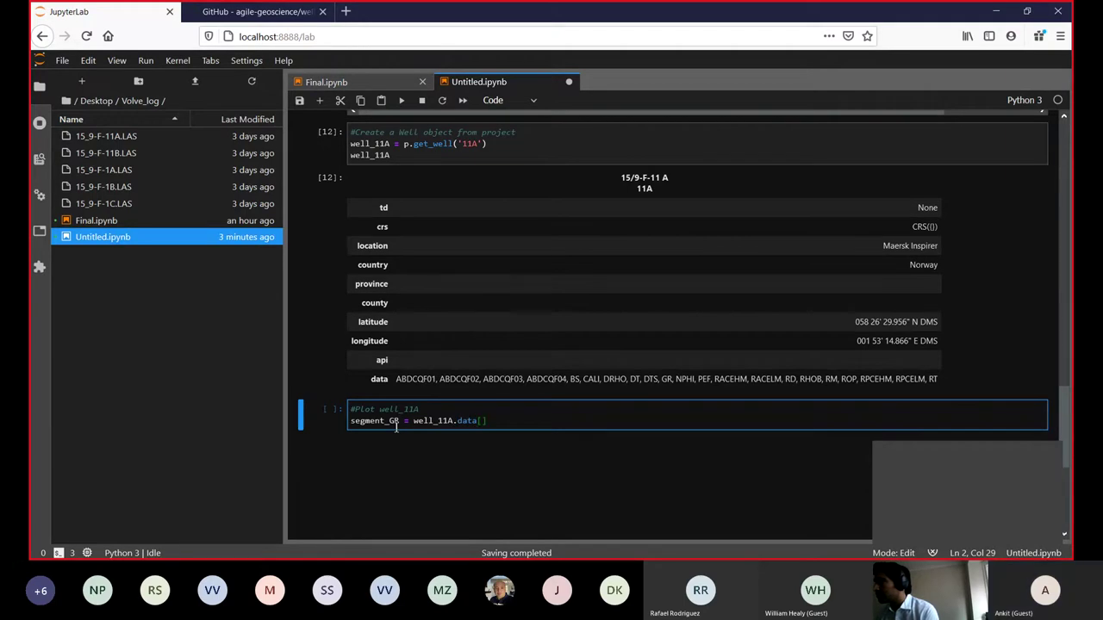
type(";;")
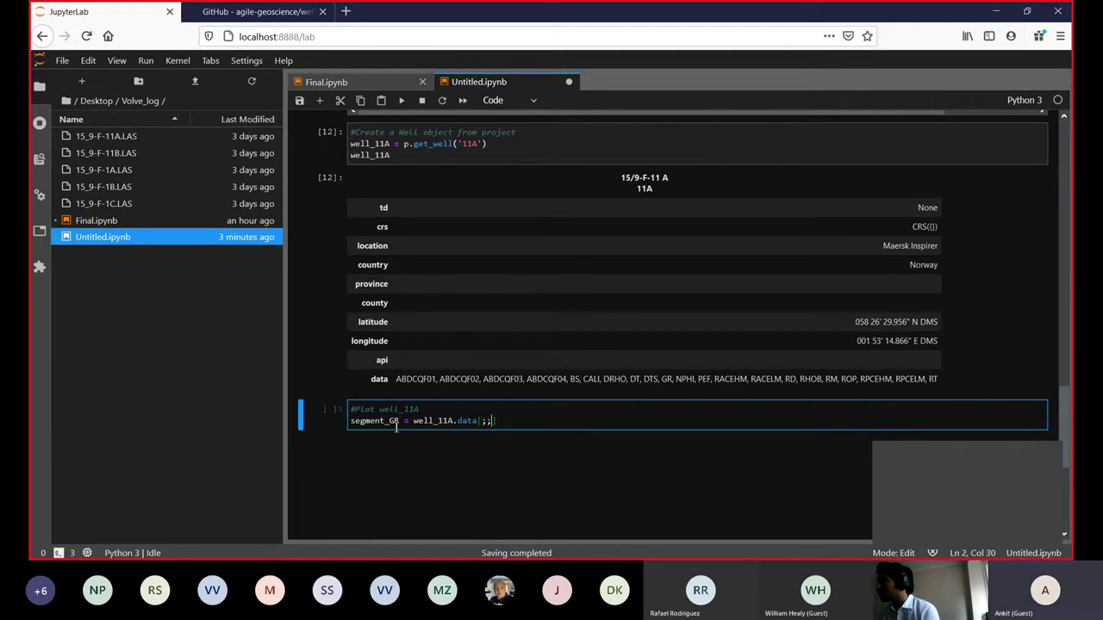
key("BackSpace")
key("BackSpace")
type("''")
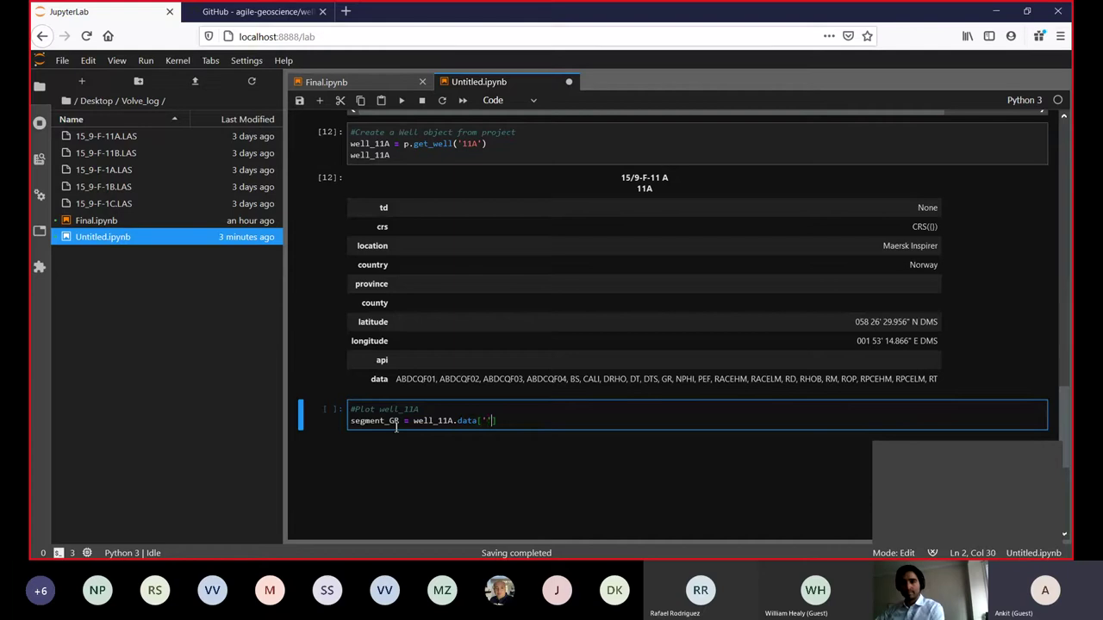
type("GR")
key("Right")
key("Right")
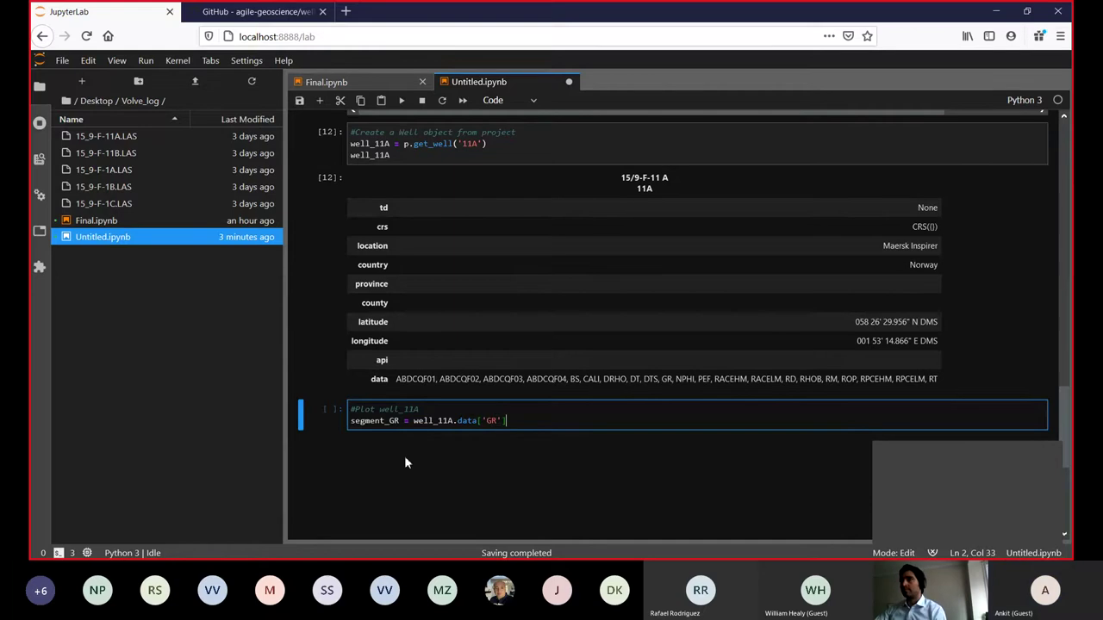
Step: Extend the segment_GR line with .to_basis(start=3590, stop = 3710) and add a blank line below it
type(".to")
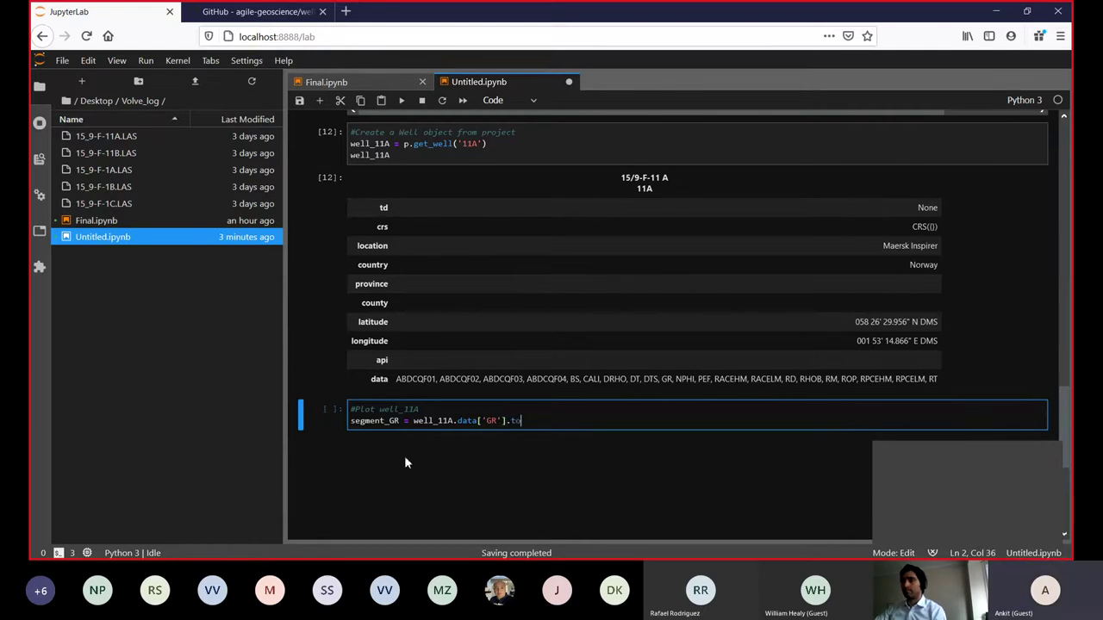
type("_basis")
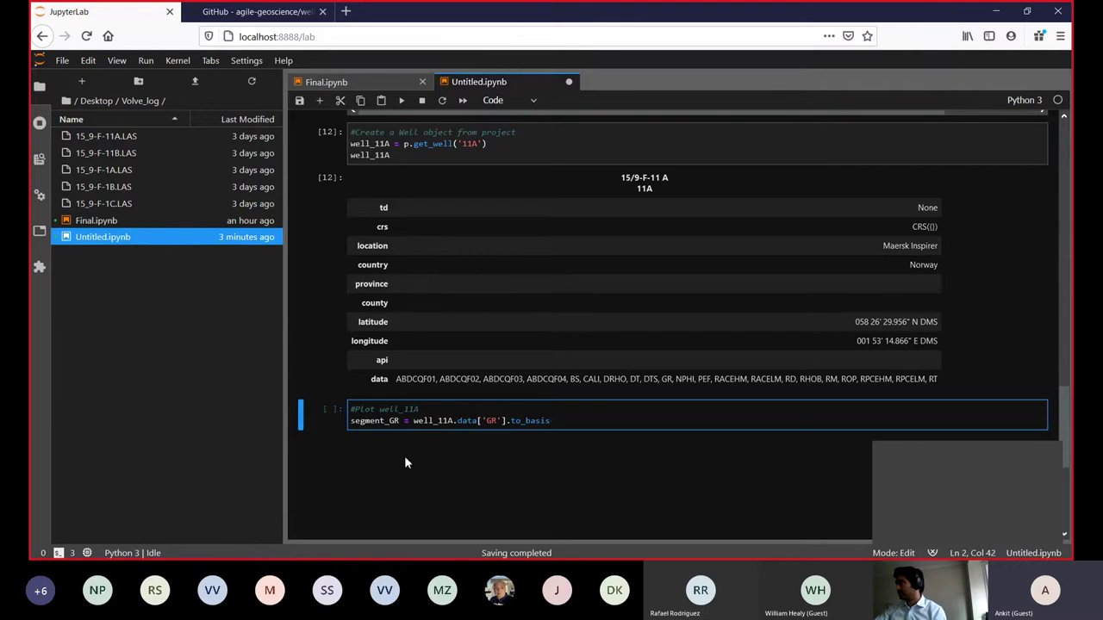
type("(")
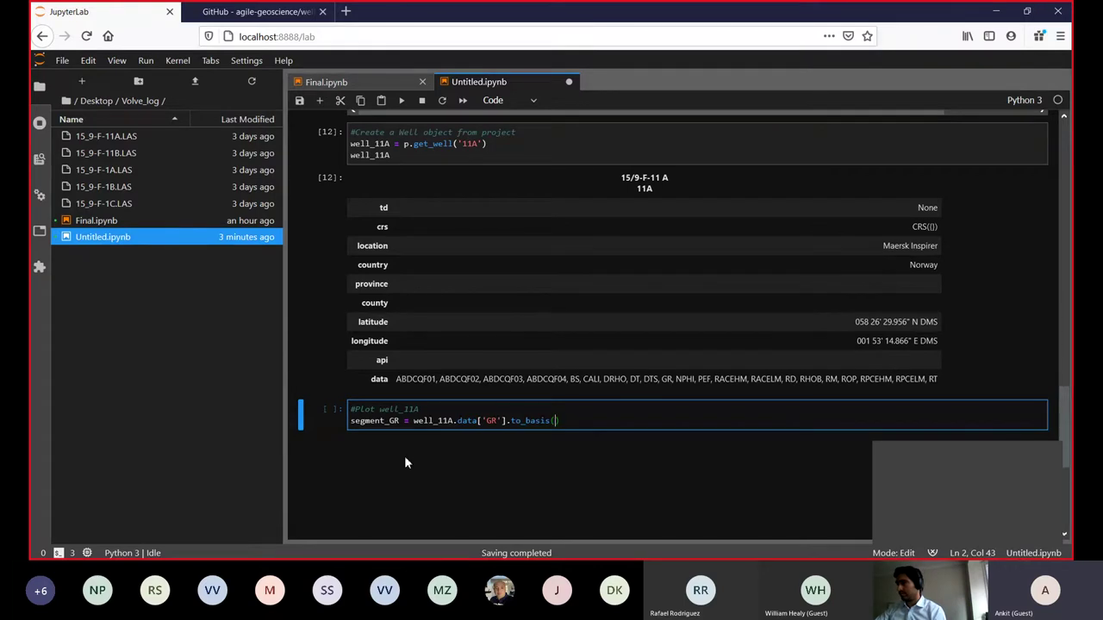
type("st")
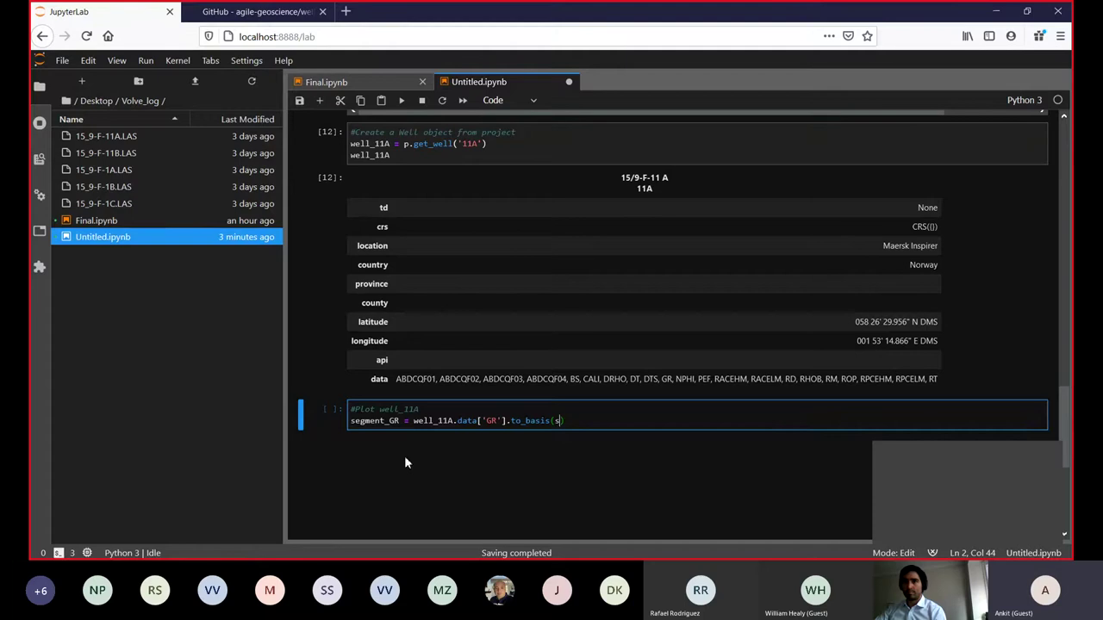
type("at")
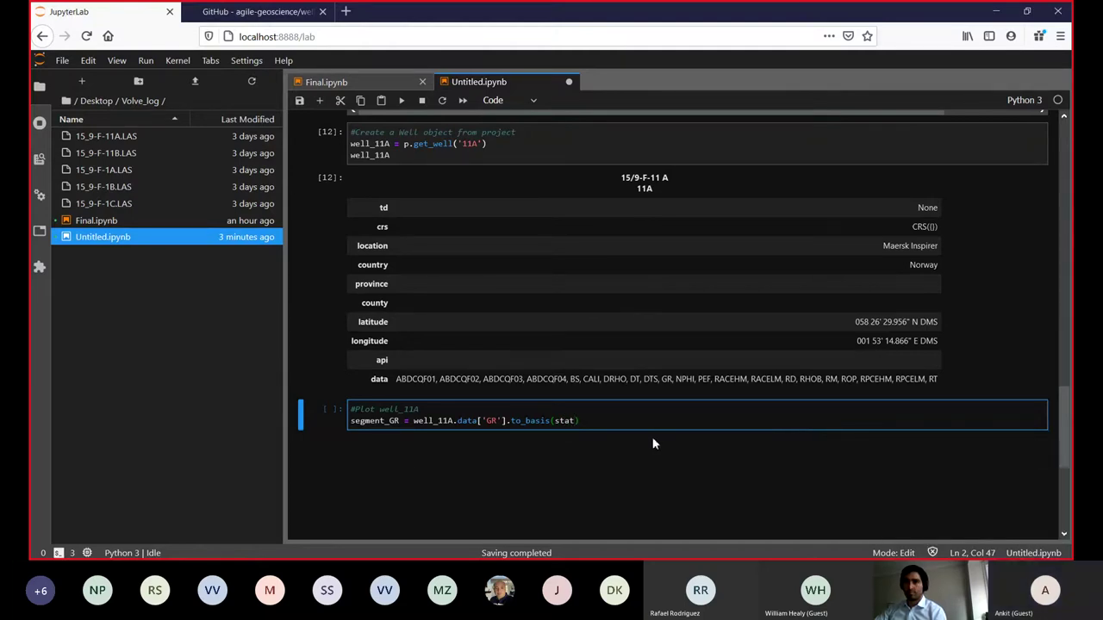
key("BackSpace")
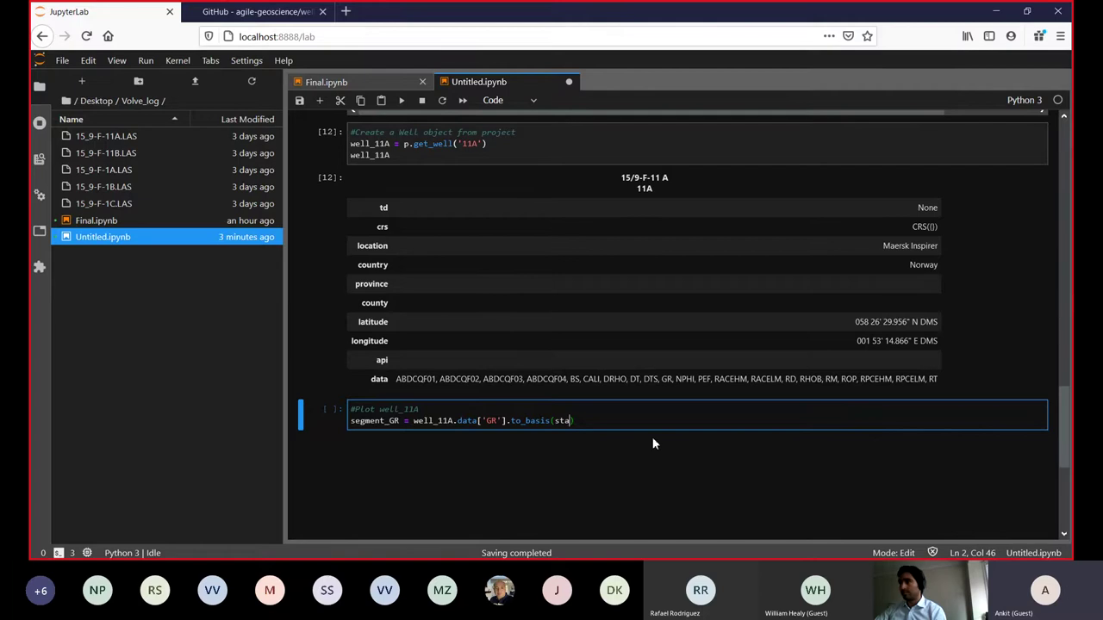
type("rt=")
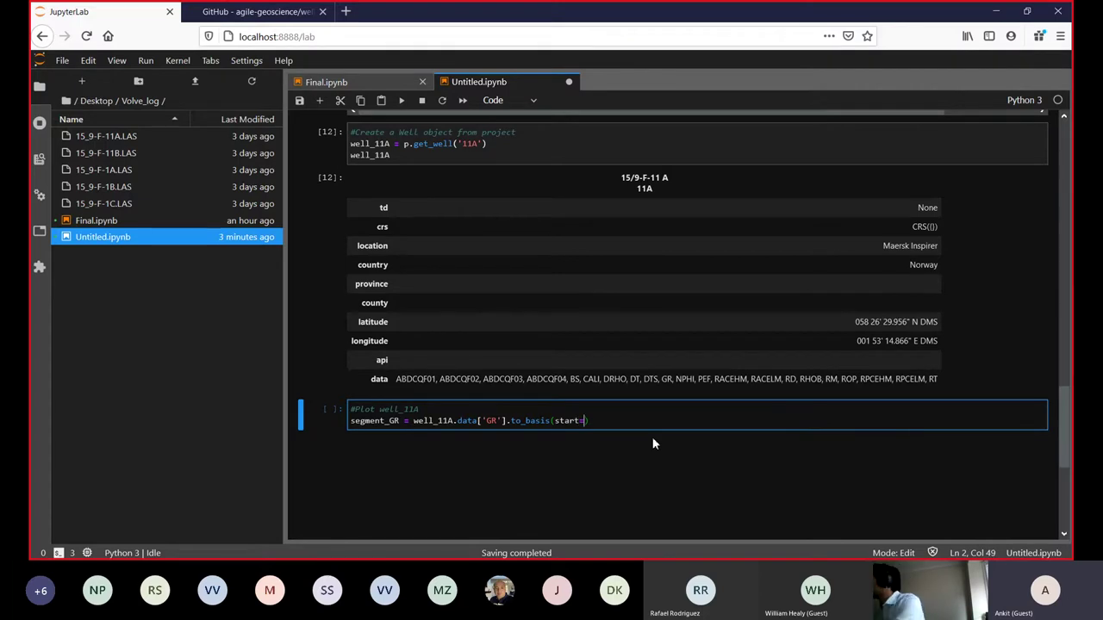
type("1")
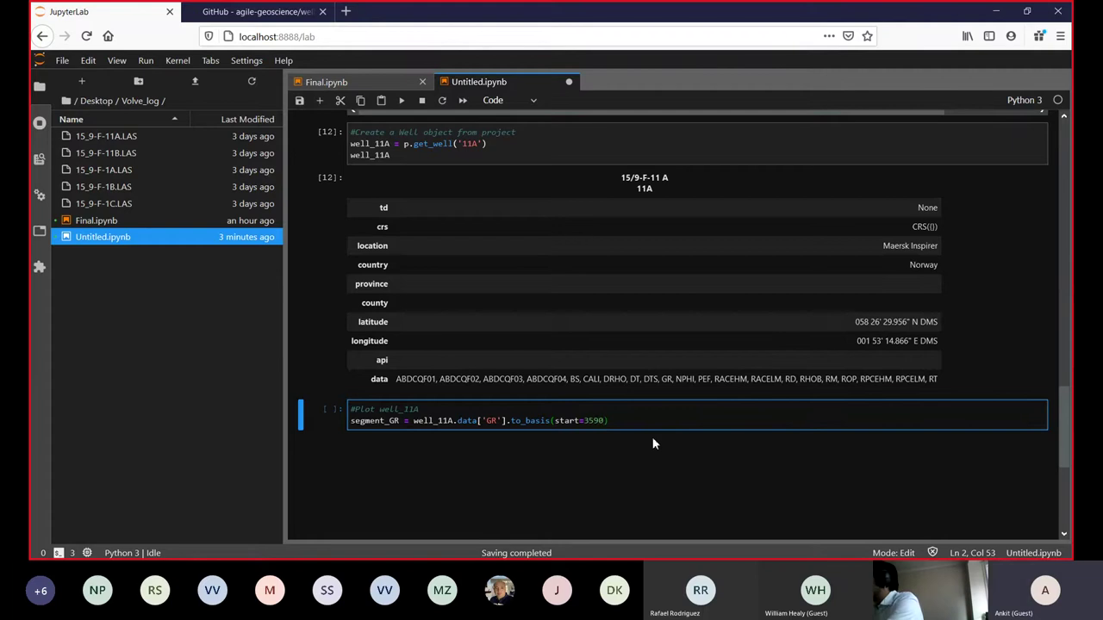
type("590, stop =")
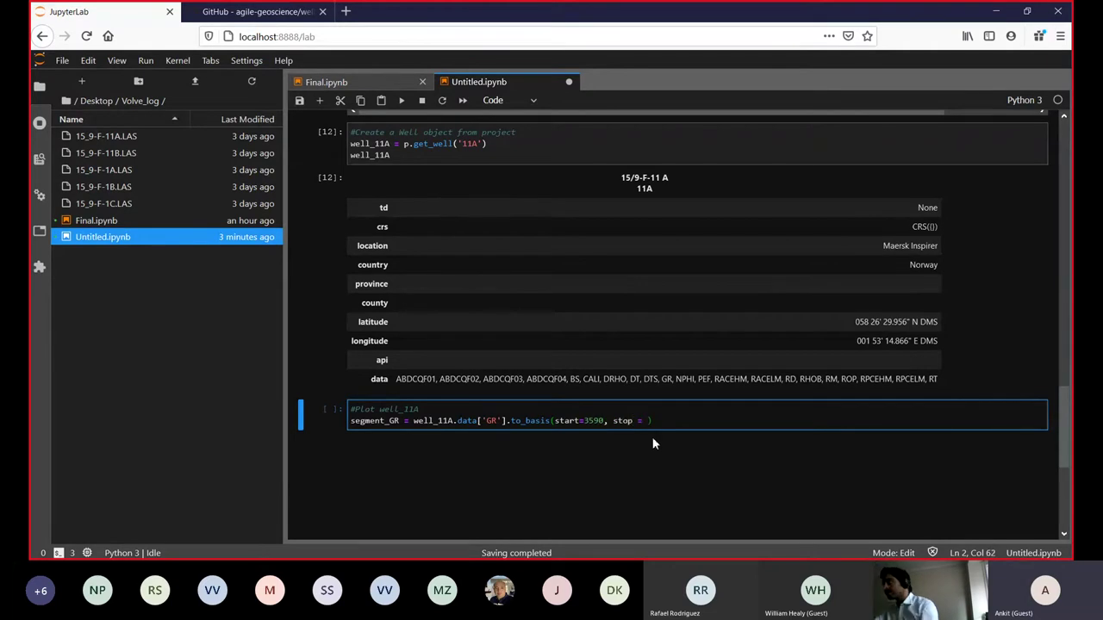
type(" 3710")
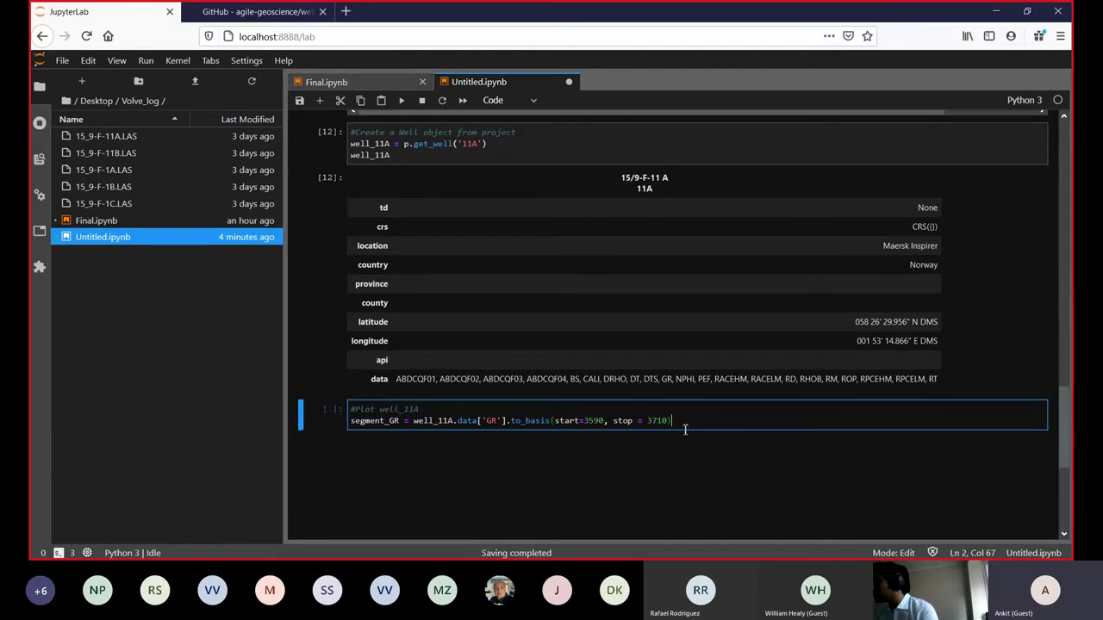
left_click(401, 422)
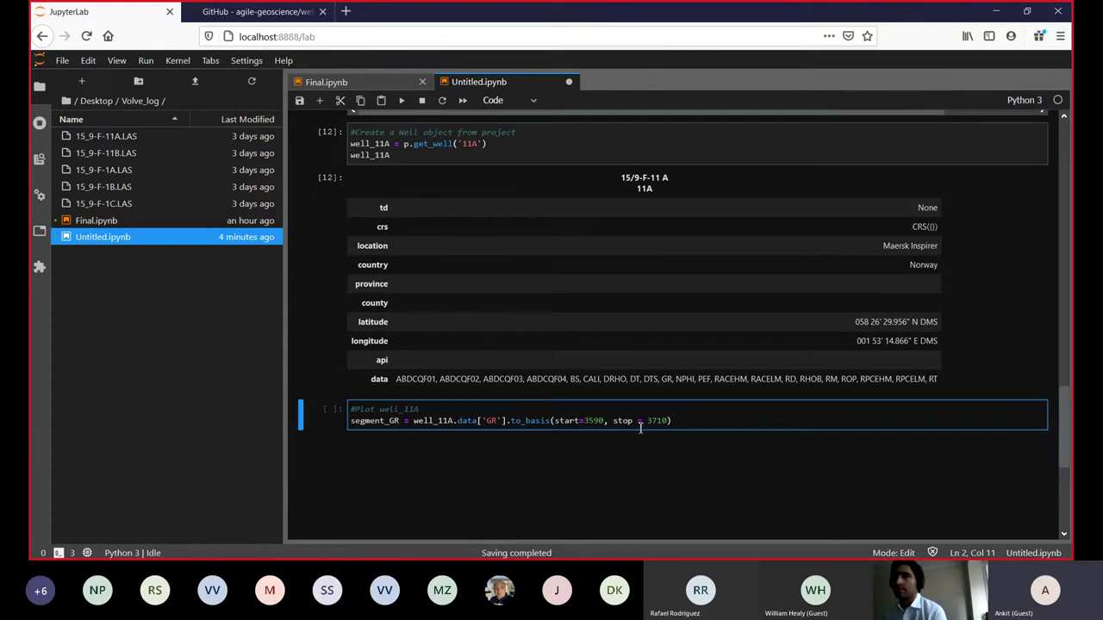
left_click(681, 426)
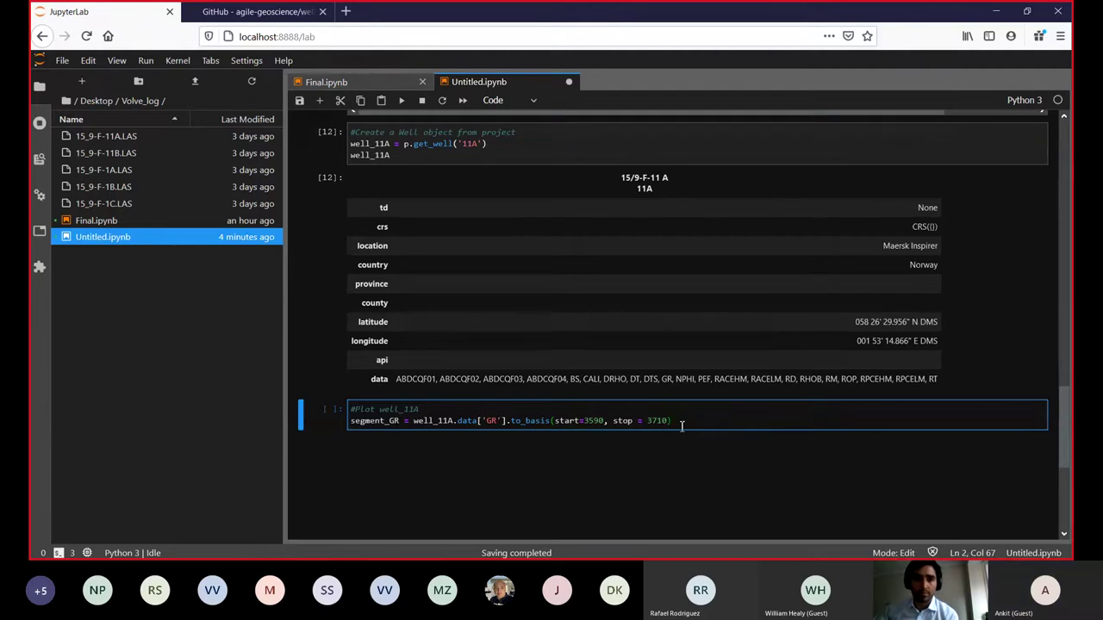
key("Return")
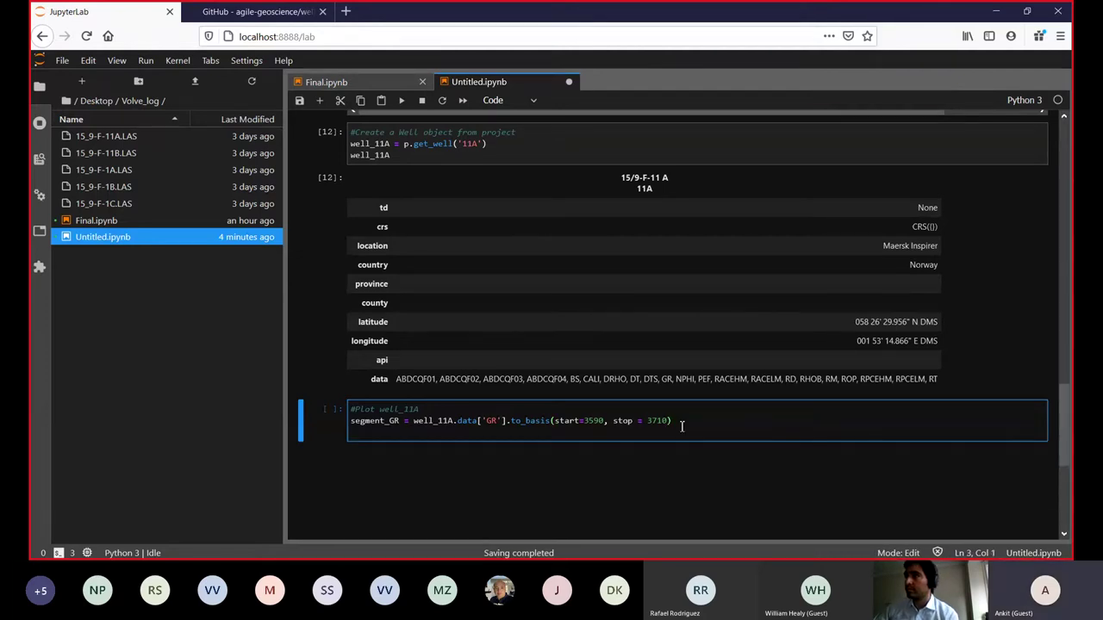
type("seg")
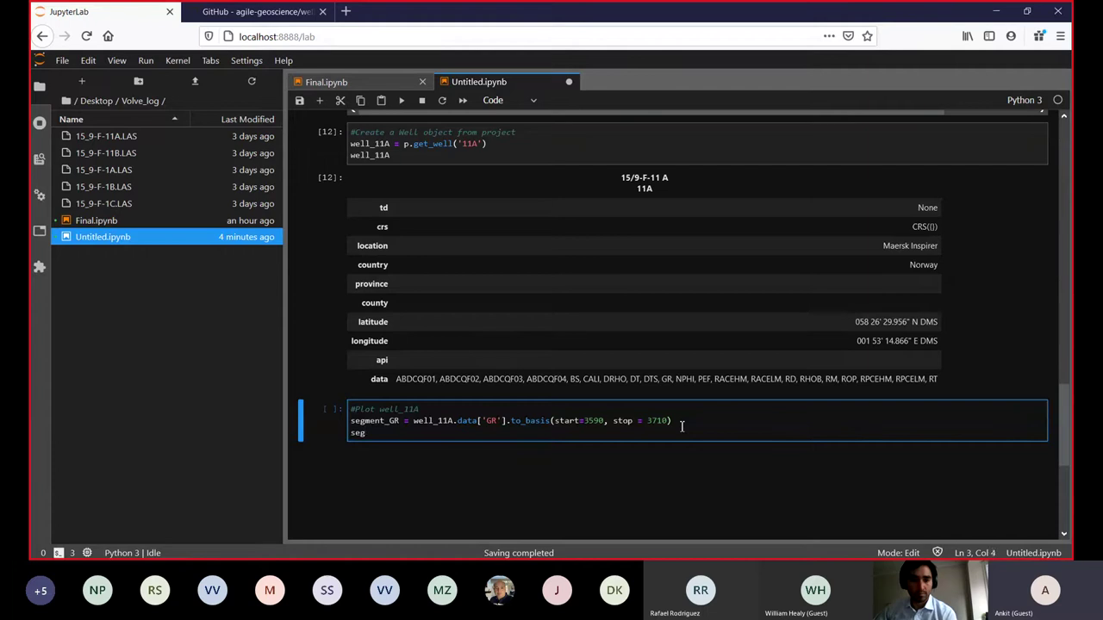
type("metn")
key("BackSpace")
key("BackSpace")
key("BackSpace")
key("BackSpace")
key("BackSpace")
key("BackSpace")
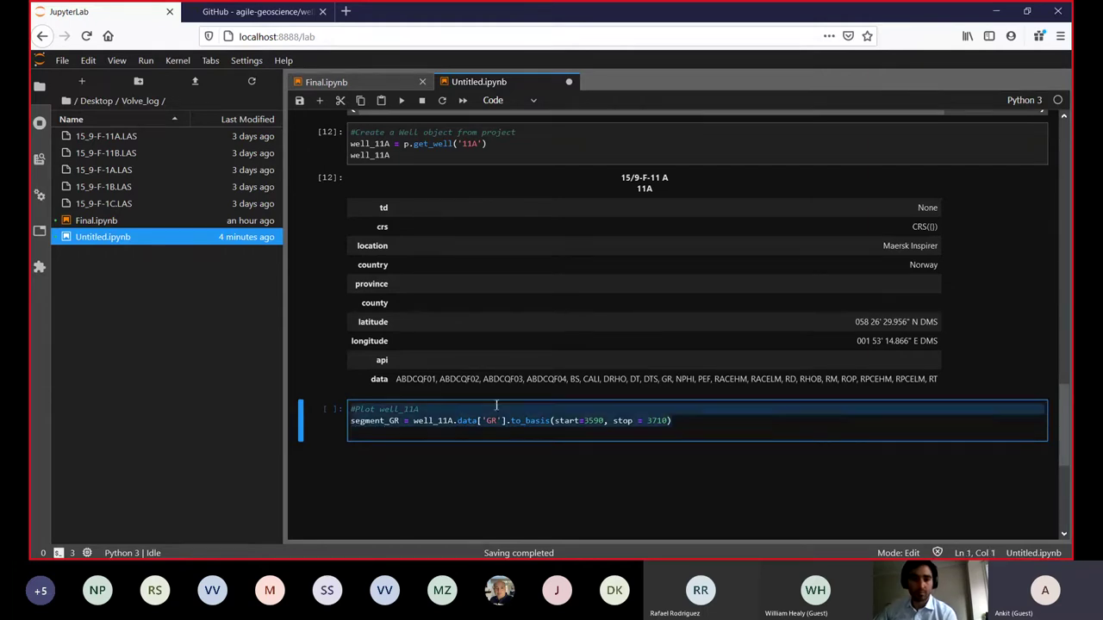
Step: Duplicate the segment_GR line onto the blank line below it
left_click(353, 421)
key("ctrl+c")
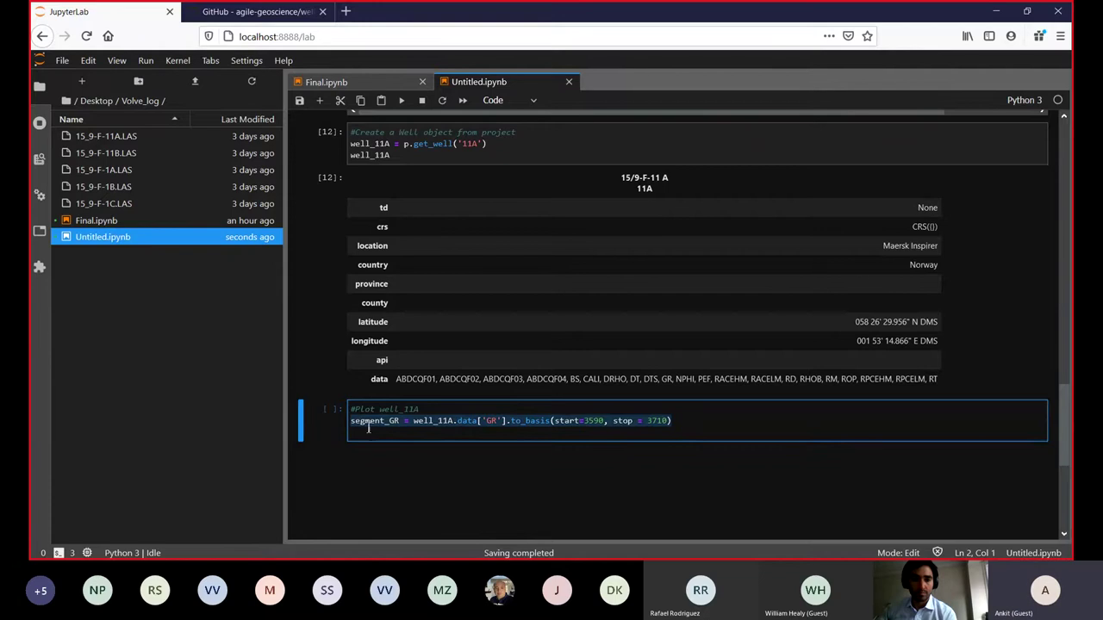
left_click(380, 435)
key("ctrl+v")
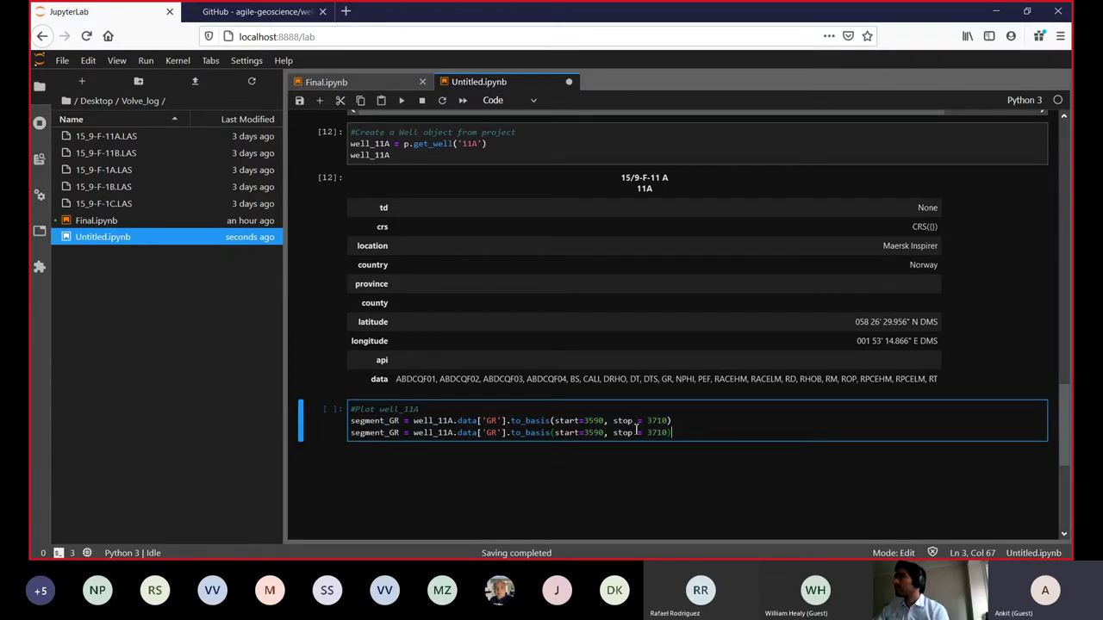
Step: In the duplicated line, rename the variable to segment_NPHI and change the selected curve to 'NPHI'
key("Home")
key("ctrl+Right")
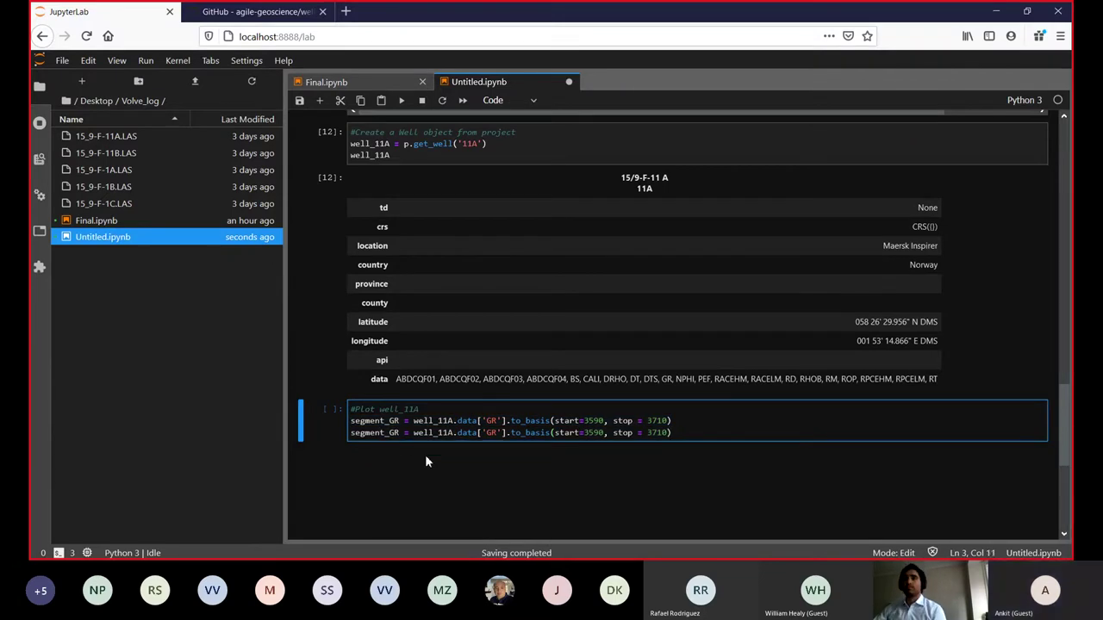
key("BackSpace")
key("BackSpace")
type("NPHI")
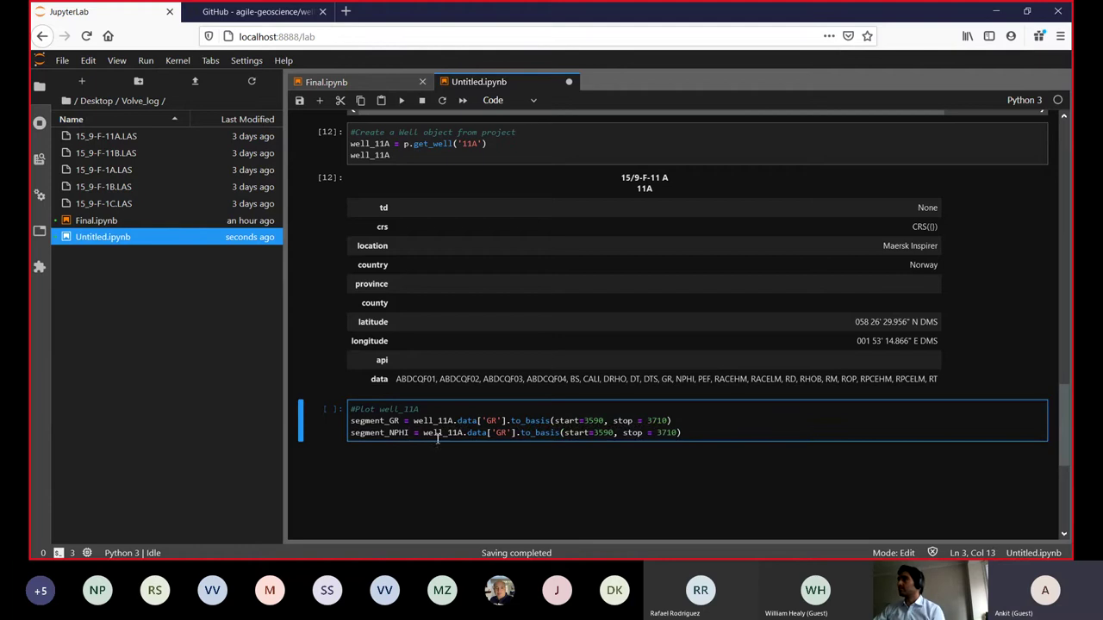
left_click(506, 433)
key("BackSpace")
key("Delete")
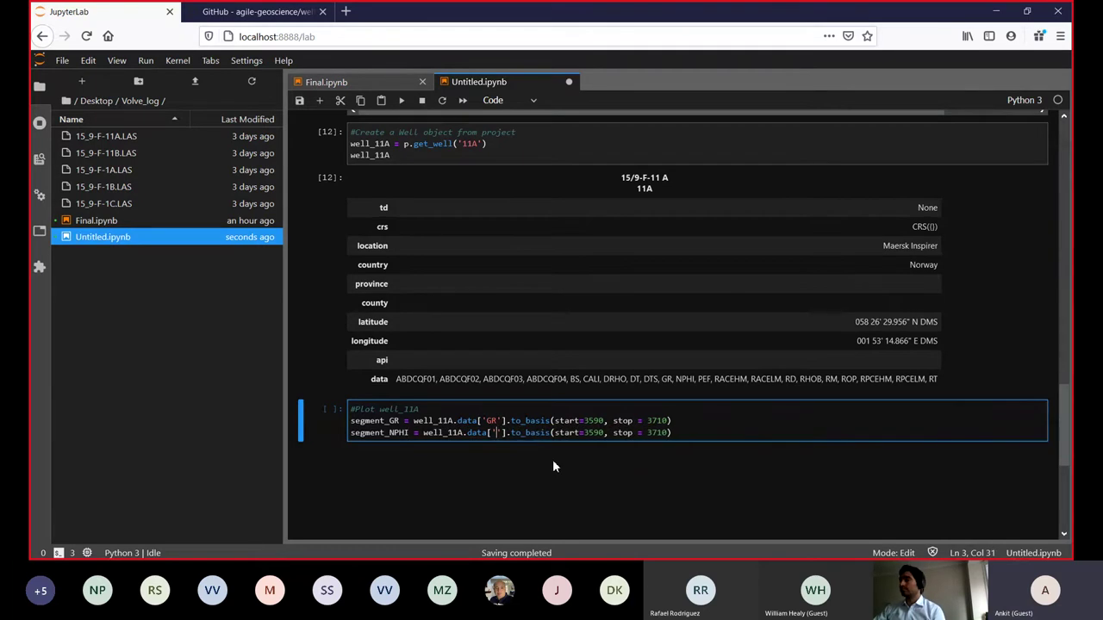
type("NPHI")
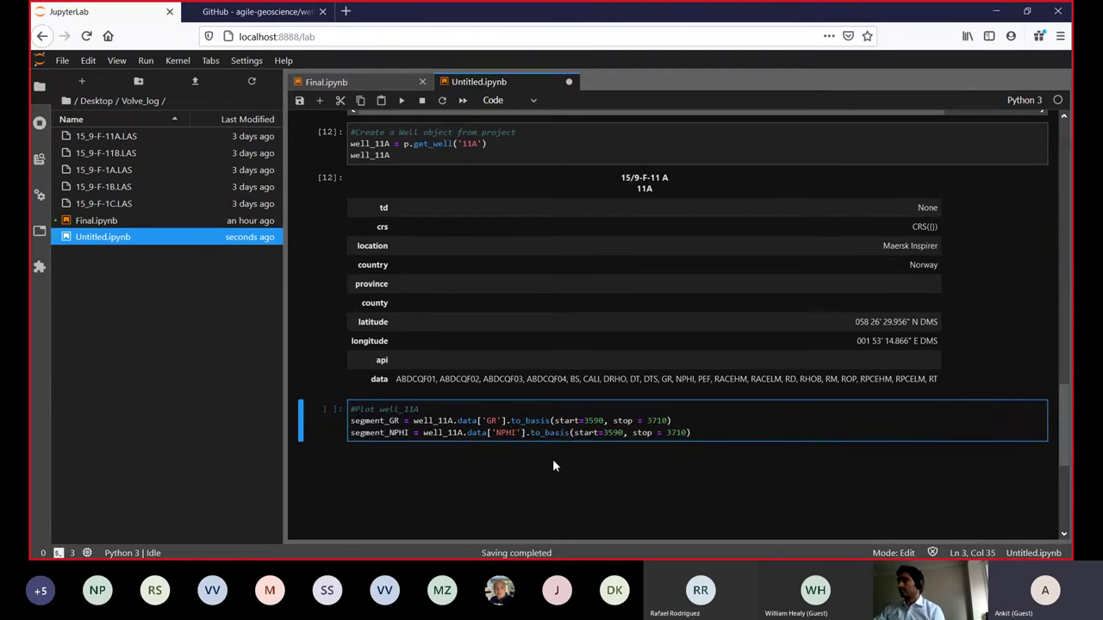
Step: Paste another copy of the segment_GR line below the segment_NPHI line and rename its variable to segment_RHOB
left_click(607, 433)
left_click(696, 433)
key("Return")
key("ctrl+v")
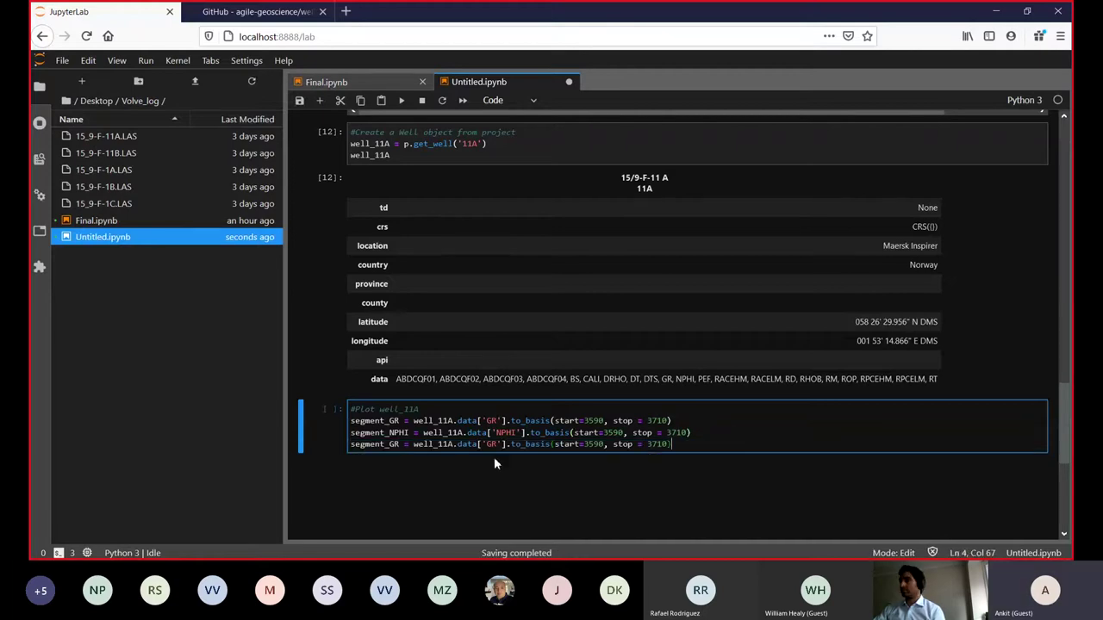
key("Left")
key("Left")
key("Left")
key("Left")
key("Left")
key("Left")
key("Left")
key("Left")
key("Left")
key("Left")
key("Left")
key("Left")
key("Left")
key("Left")
key("Left")
key("Left")
key("Left")
key("Left")
key("Left")
key("Left")
key("BackSpace")
key("Delete")
type("RHOB")
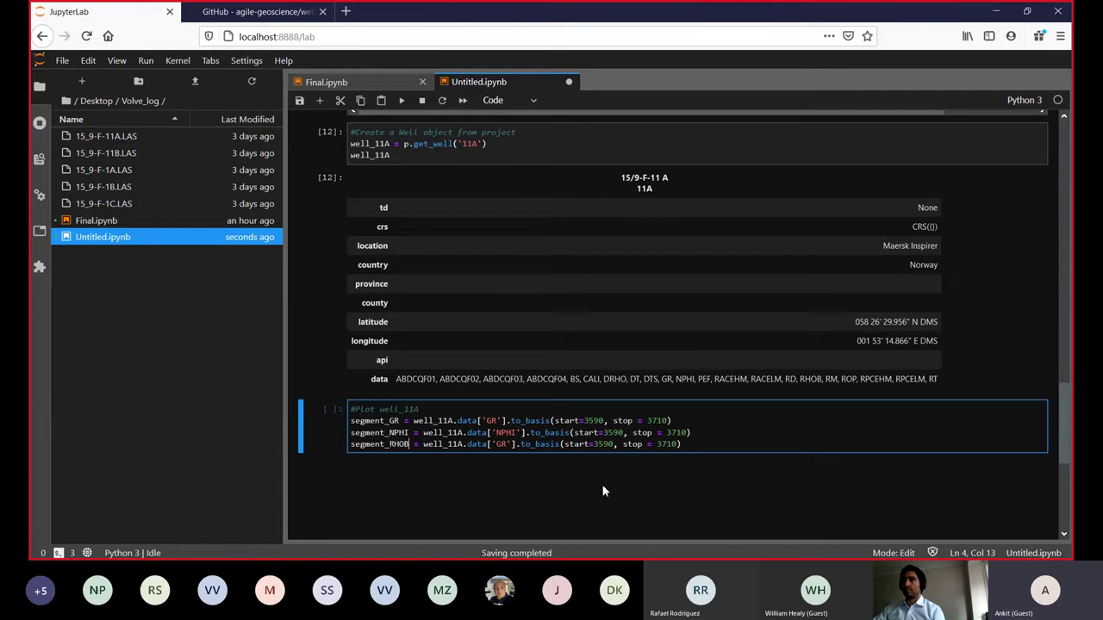
Step: Change the curve selected in the segment_RHOB line to 'RHOB'
left_click(501, 444)
key("BackSpace")
key("BackSpace")
type("R")
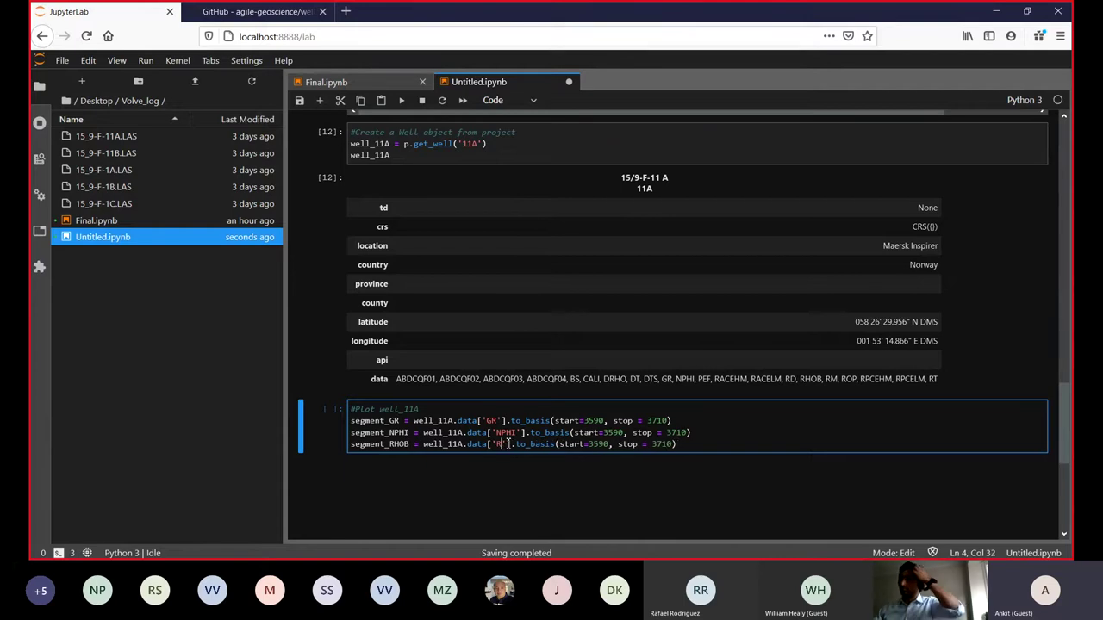
type("HOB")
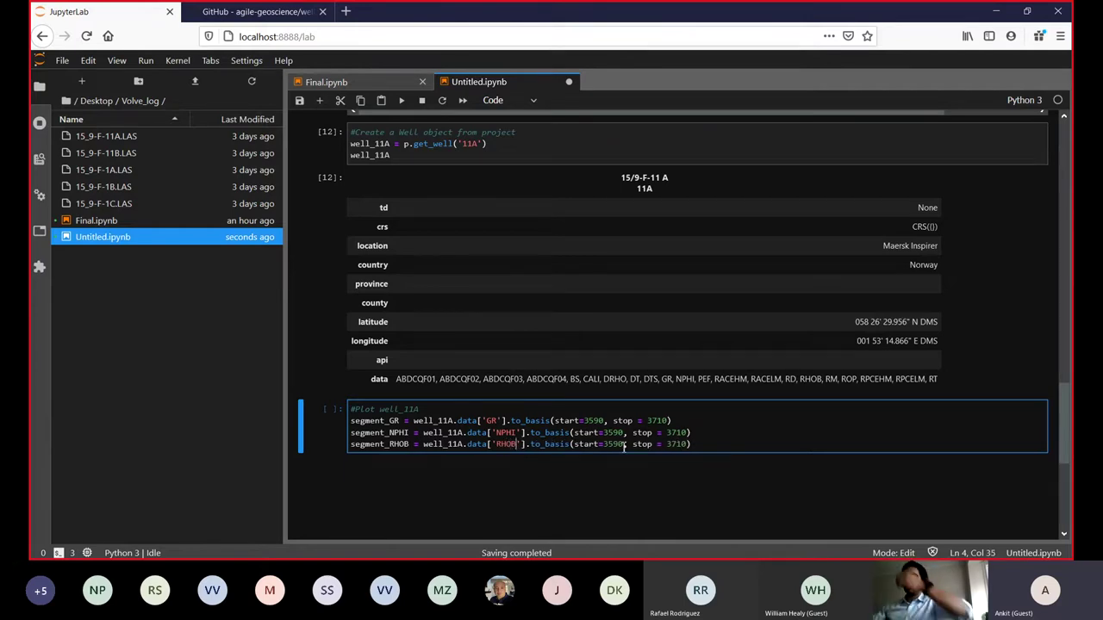
Step: Paste the segment_GR line again below the segment_RHOB line and rename its variable to segment_RT
left_click(705, 445)
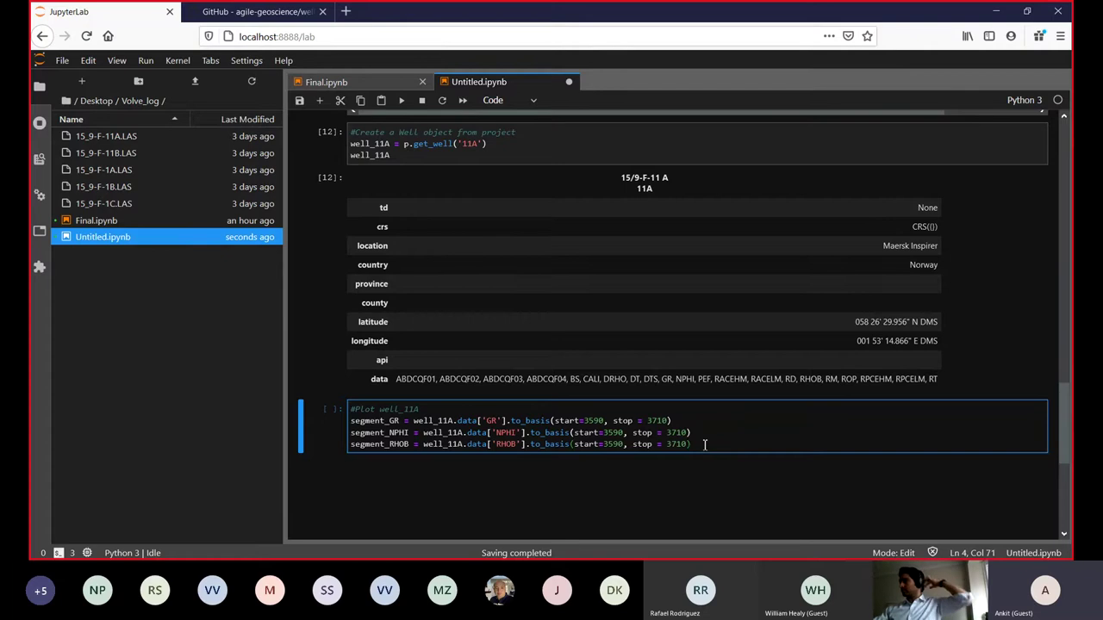
key("Return")
key("ctrl+v")
left_click(401, 456)
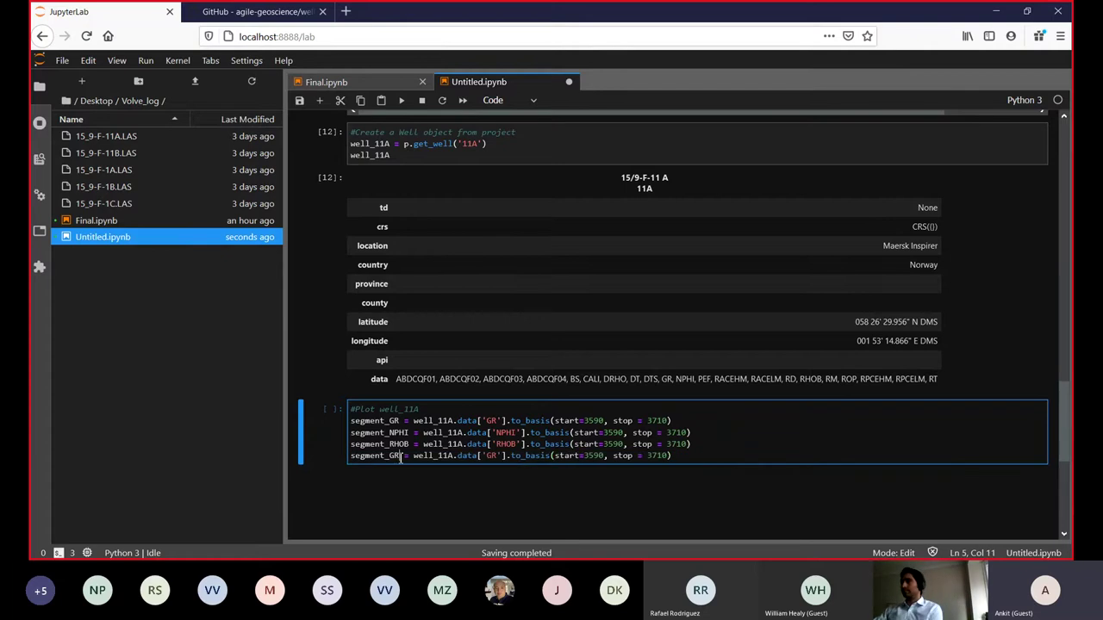
key("BackSpace")
key("BackSpace")
type("RT")
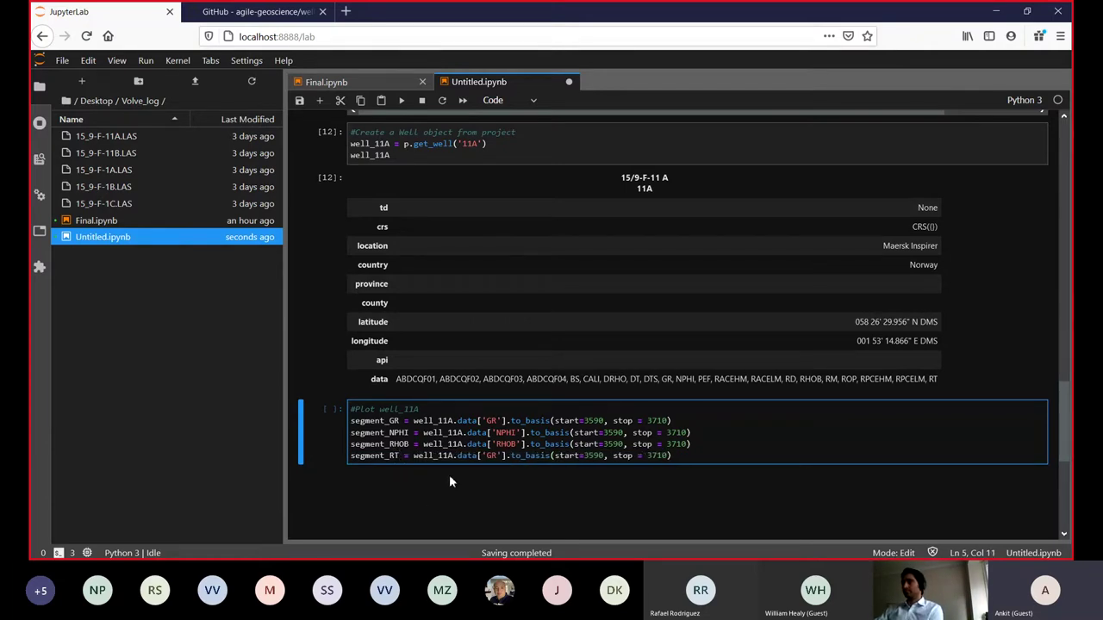
Step: Change the curve selected in the segment_RT line to 'RPCEHM'
left_click(497, 456)
key("BackSpace")
key("BackSpace")
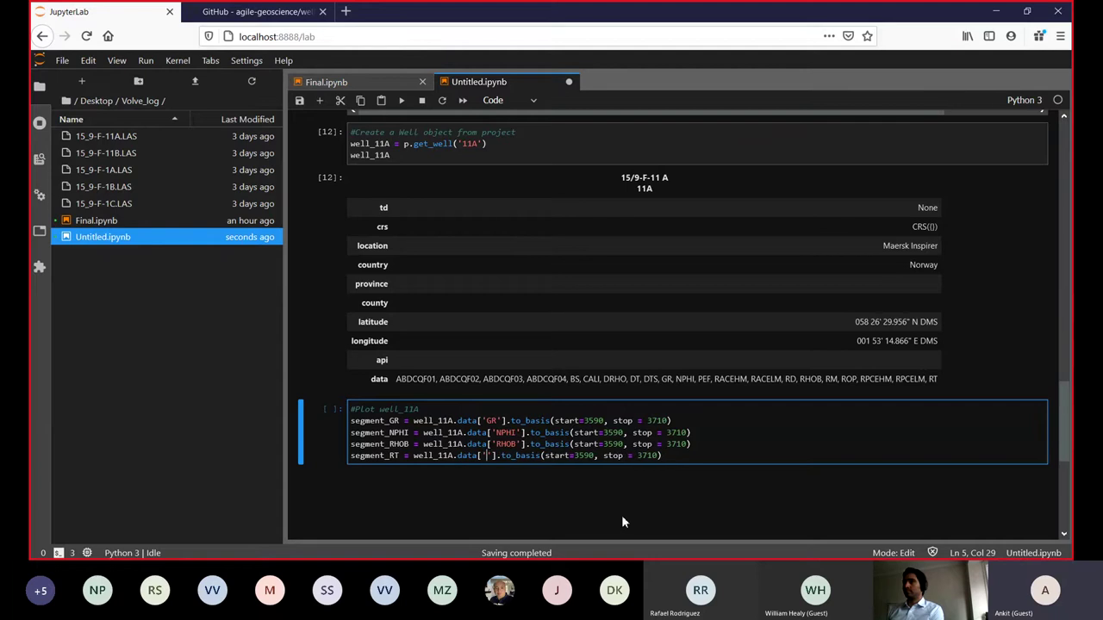
type("RP")
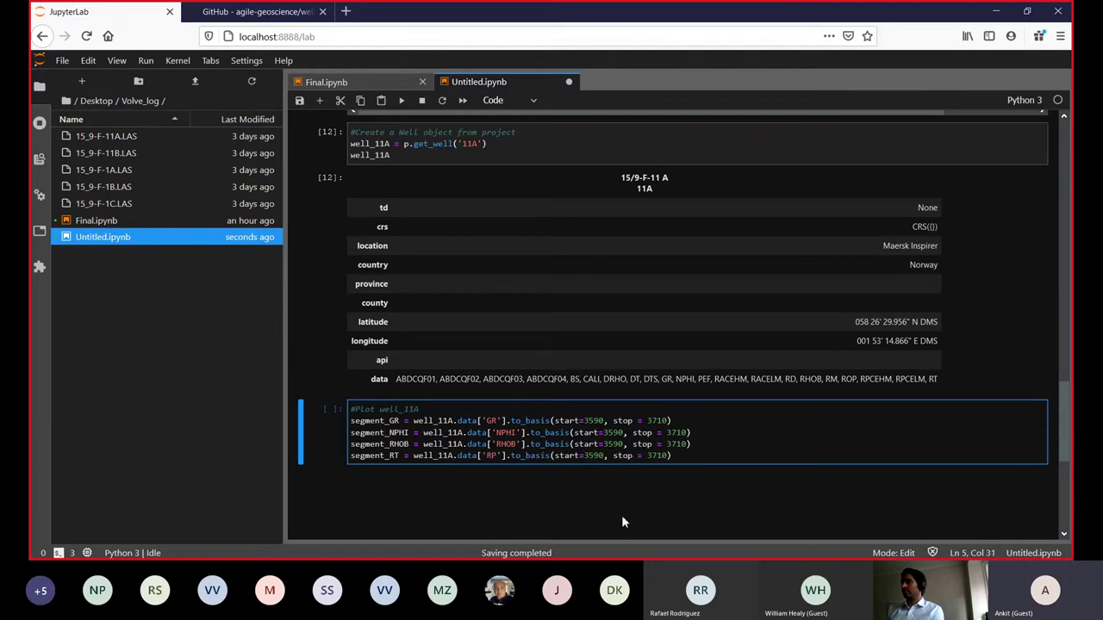
type("C")
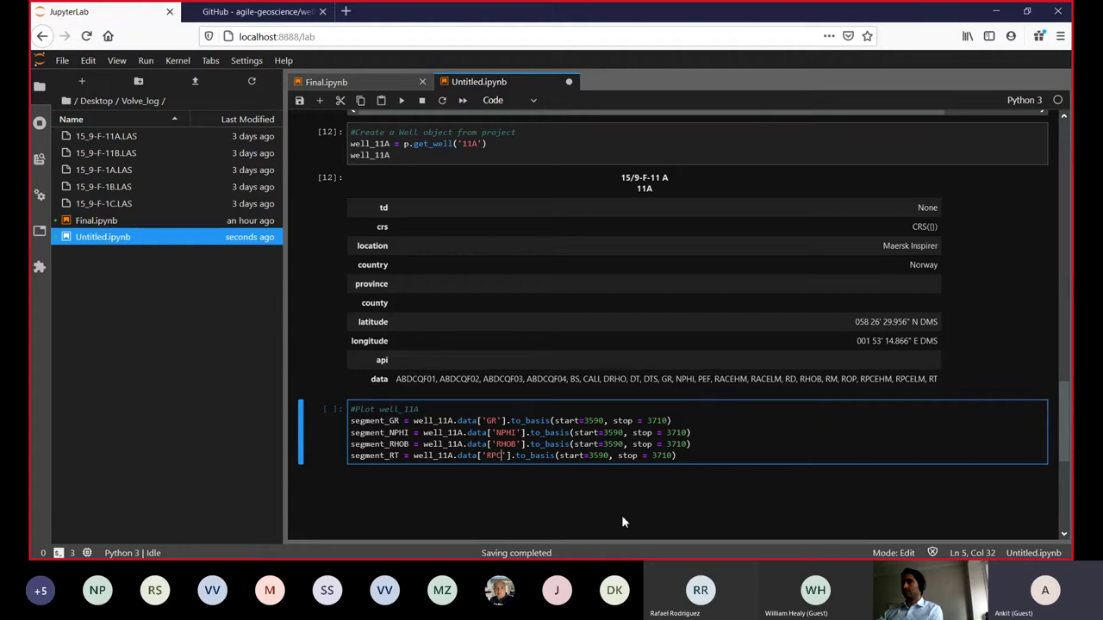
type("EHM")
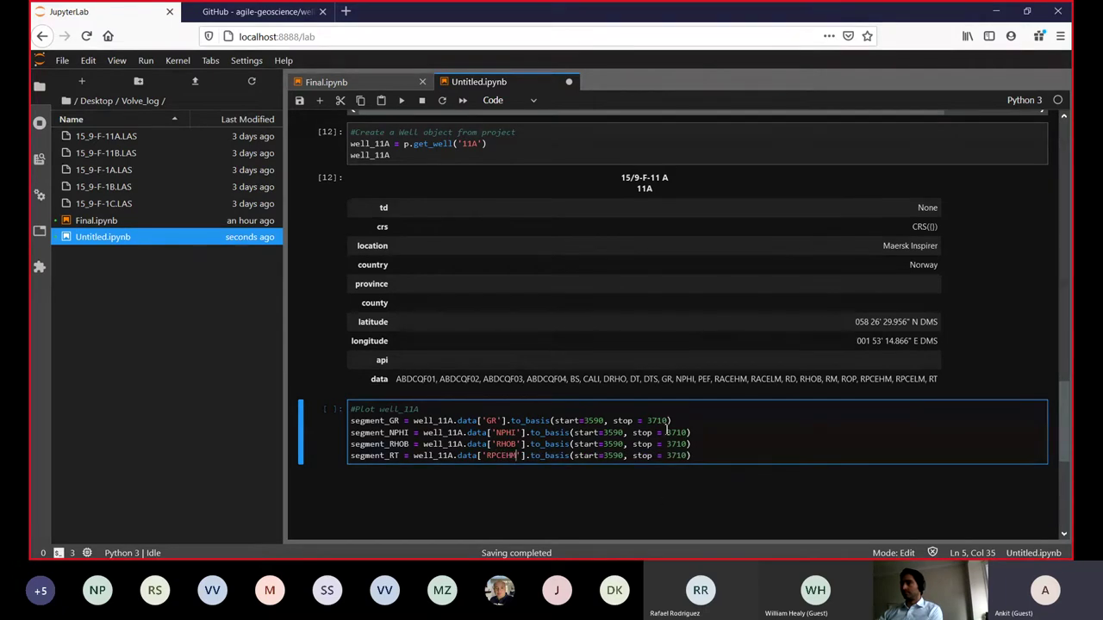
Step: Leave a blank line below the segment definitions and add the comment "# Matplotlib plotly function"
left_click(774, 452)
key("Return")
key("Return")
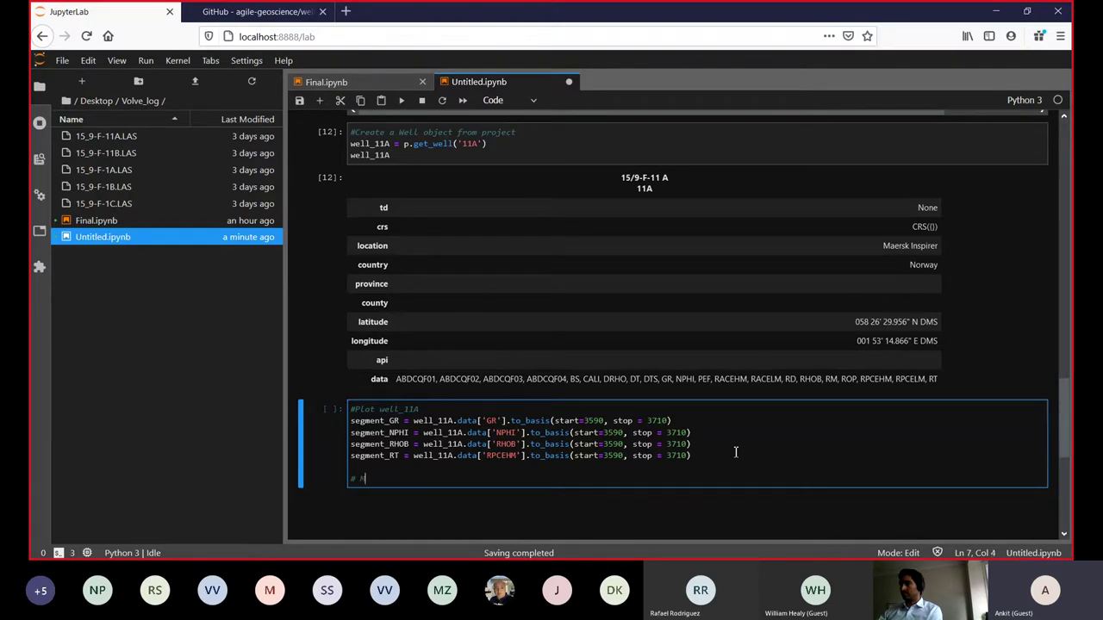
type("Matplotl")
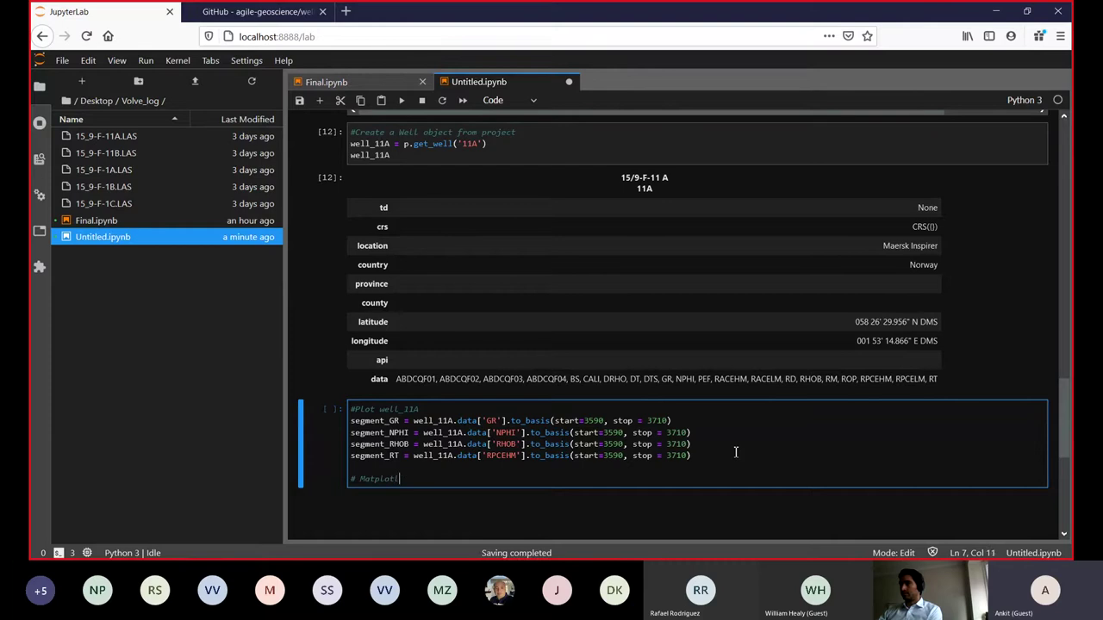
type("ib plotly function")
key("Return")
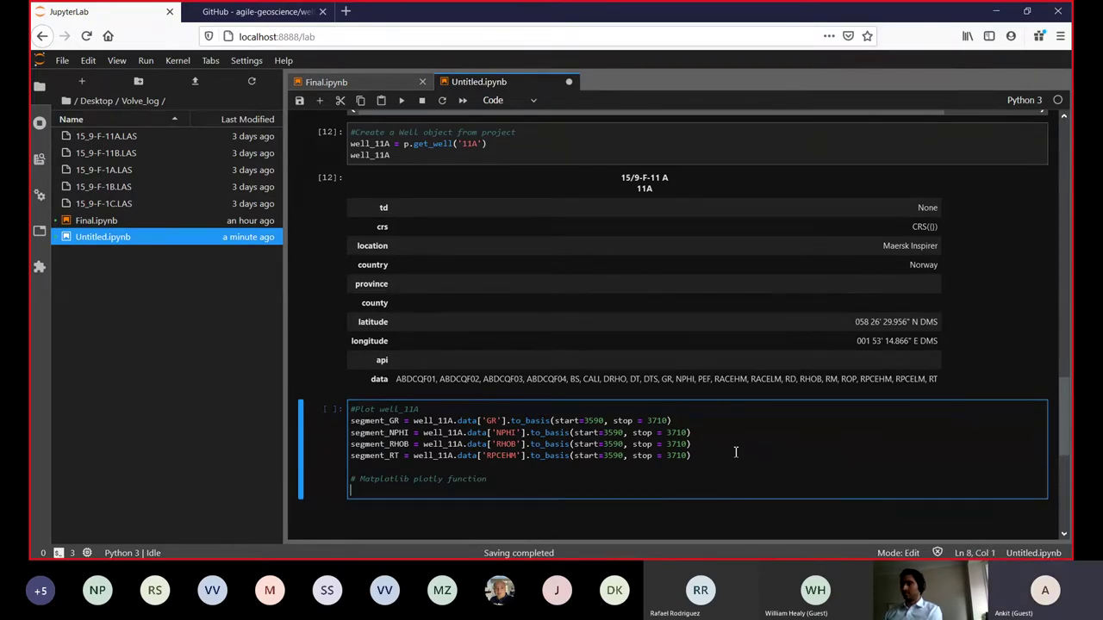
Step: Below the comment, enter fig,ax = plt.subplots(nrow = 1, ncolumns = 1, constrained_layout = True, ) ready for one more argument
type("fig,ax = plt")
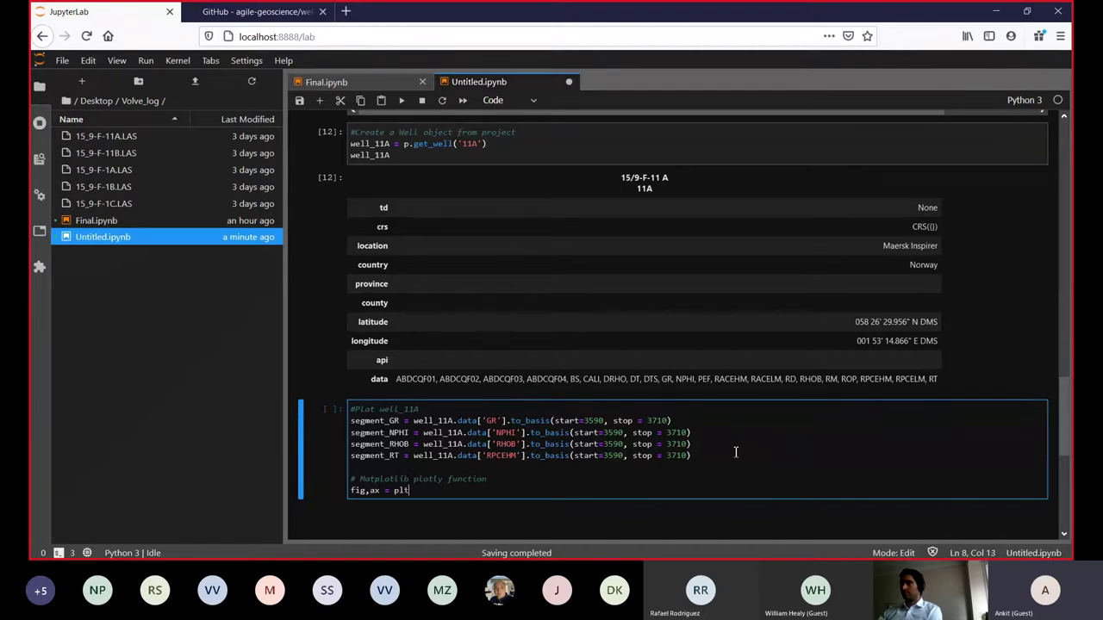
type(".subplots(nro")
type("w = 1, ncolum")
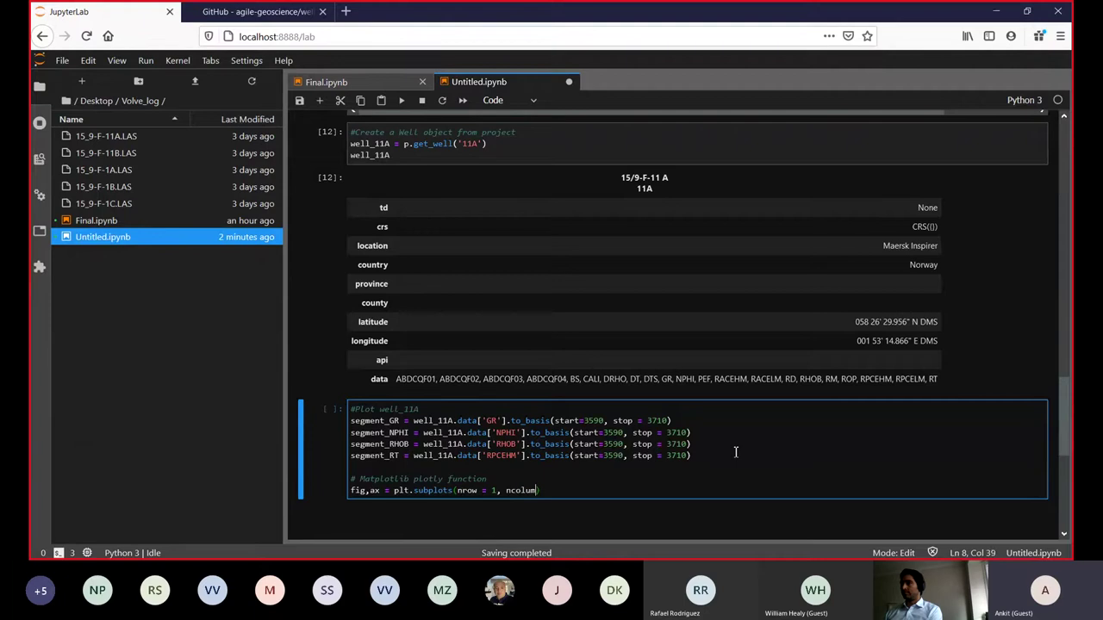
type("ns = ")
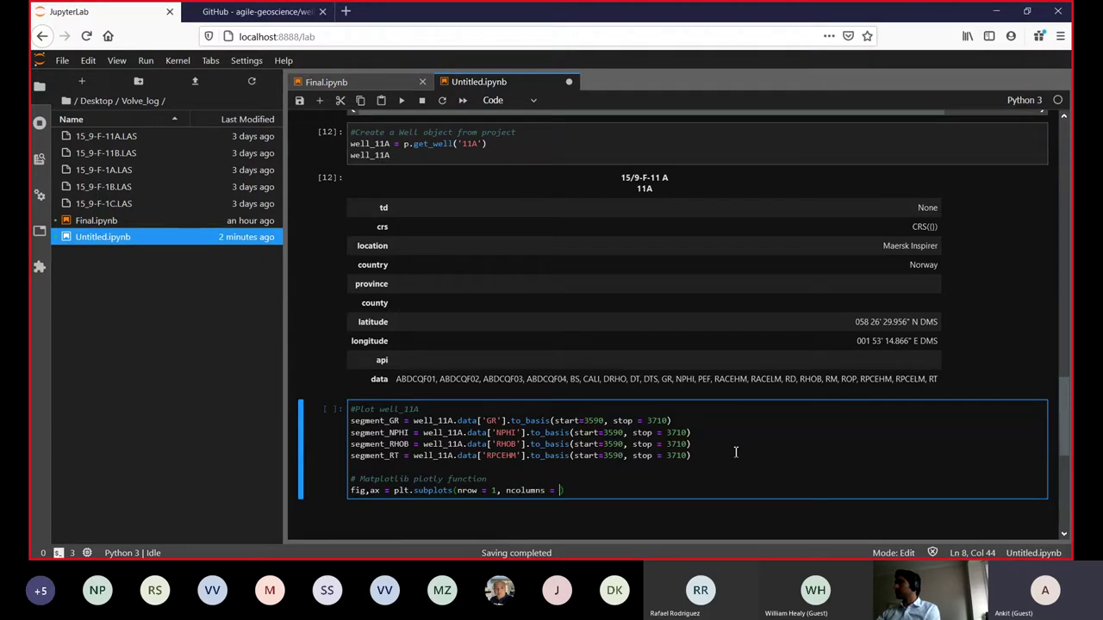
type("1, con")
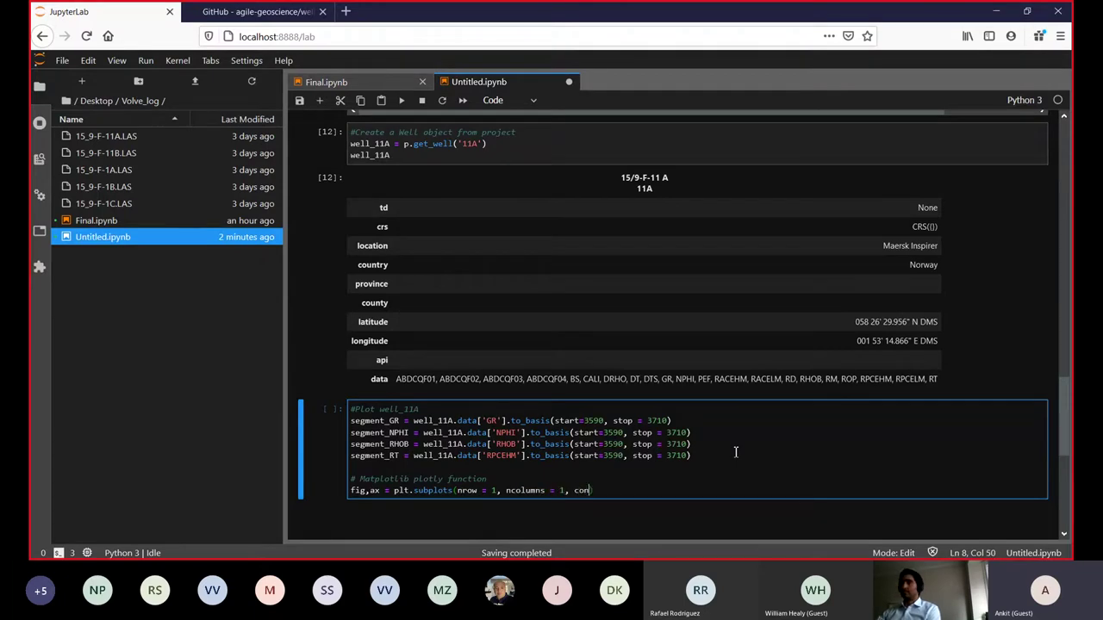
type("strain")
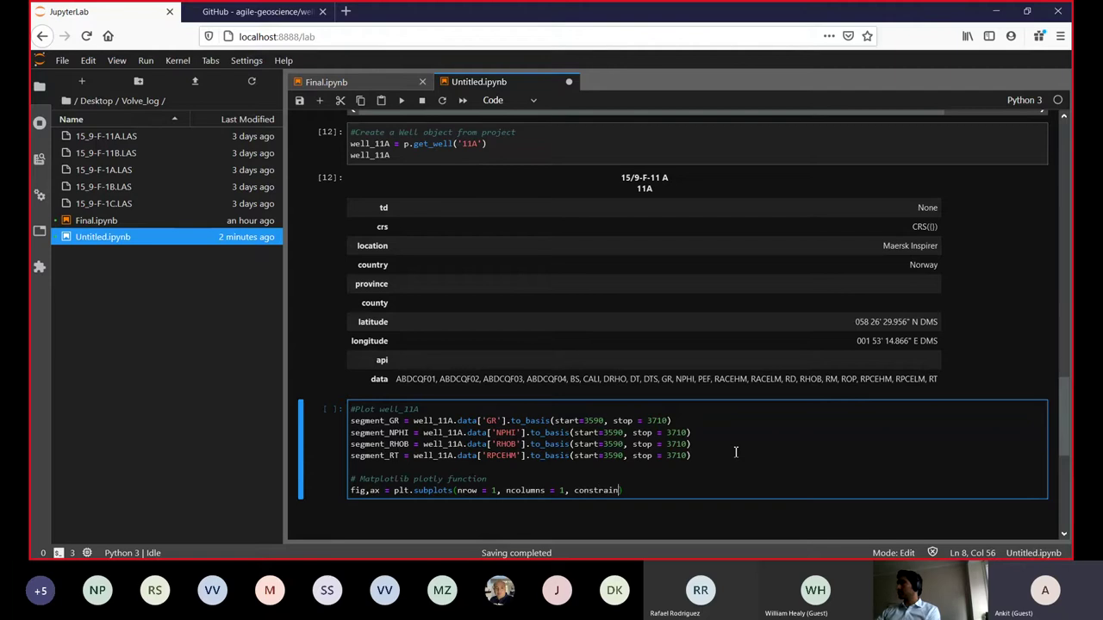
type("ed_layo")
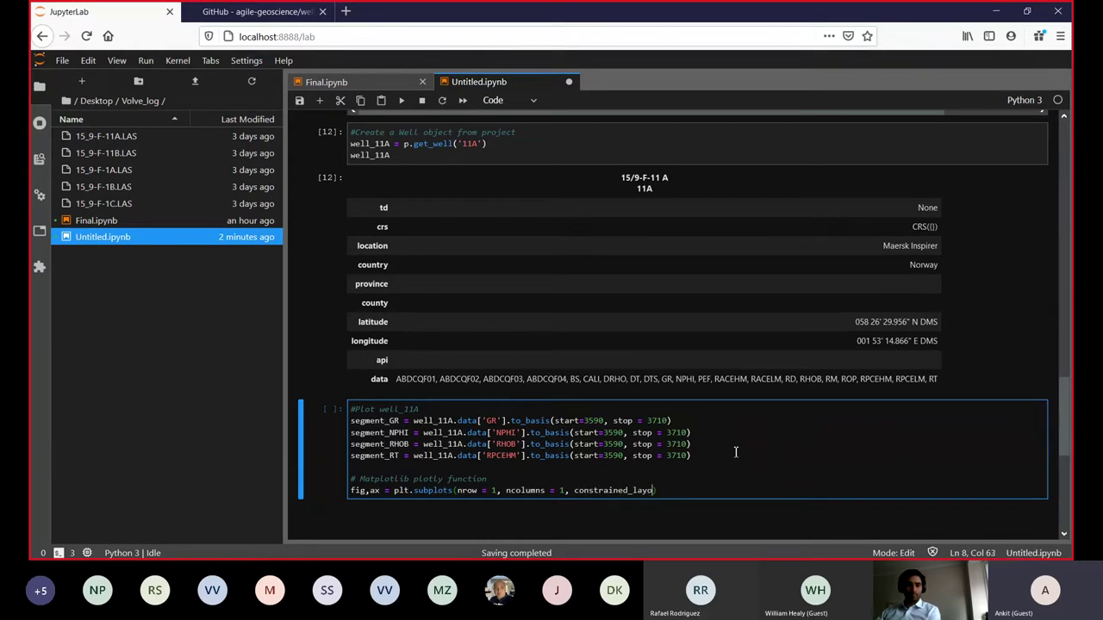
type("ut = True, ")
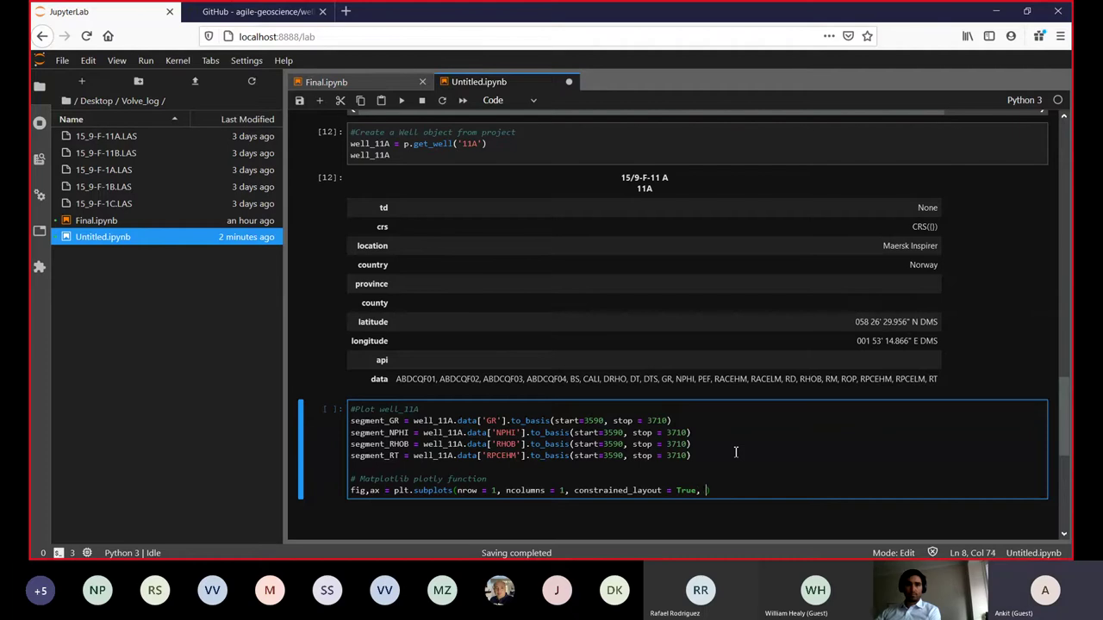
Step: Complete the subplots call with figsize = (5, 10) and run the cell
type("figsize")
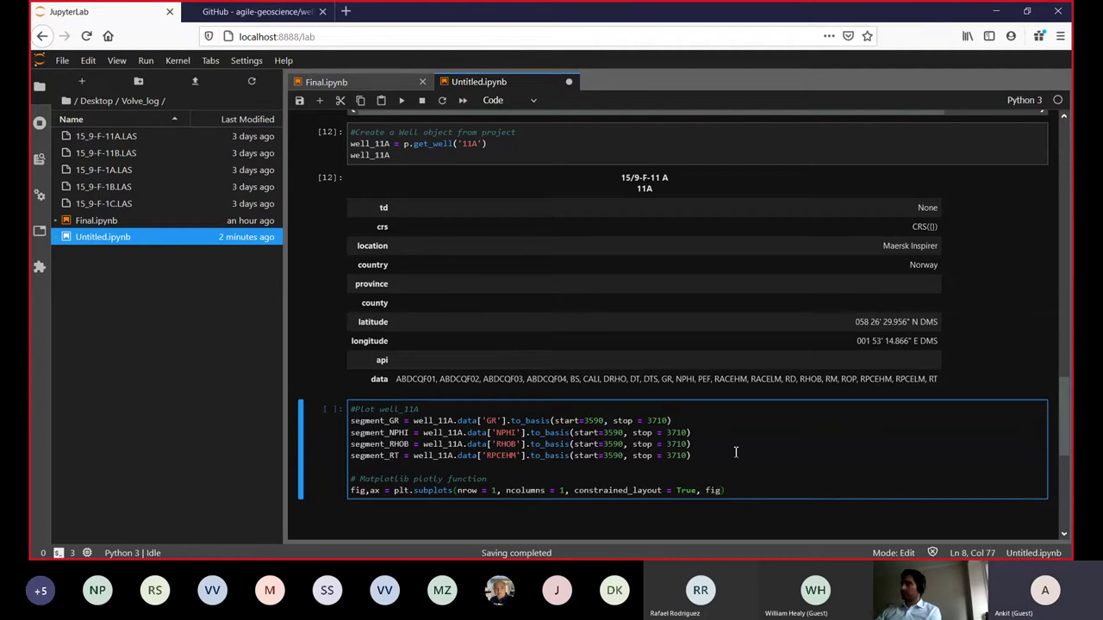
type(" =")
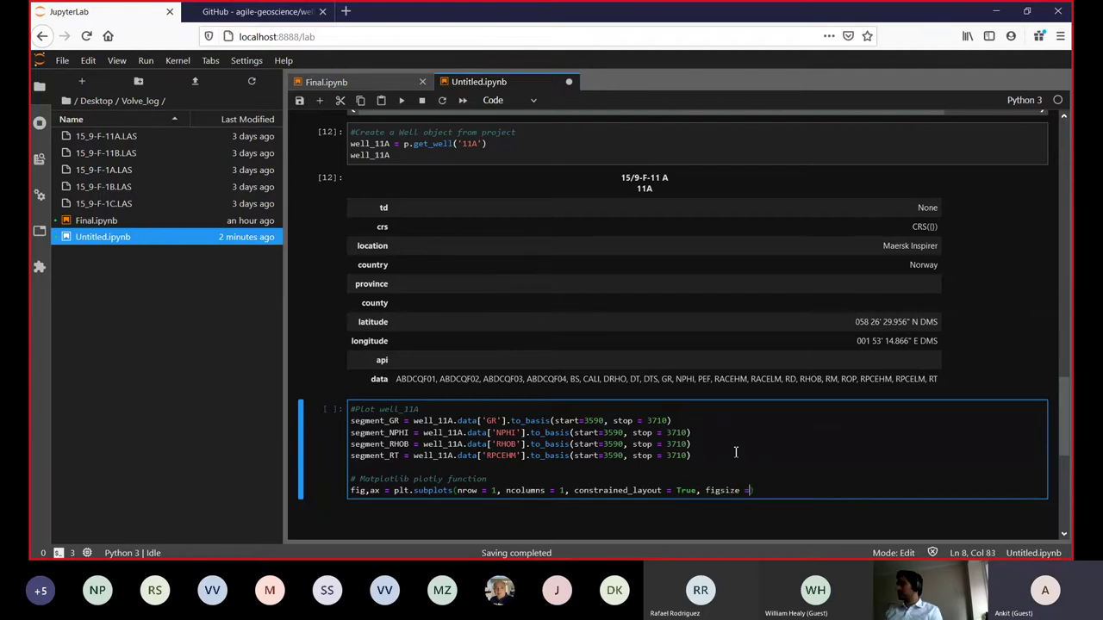
type(" (5, 10))")
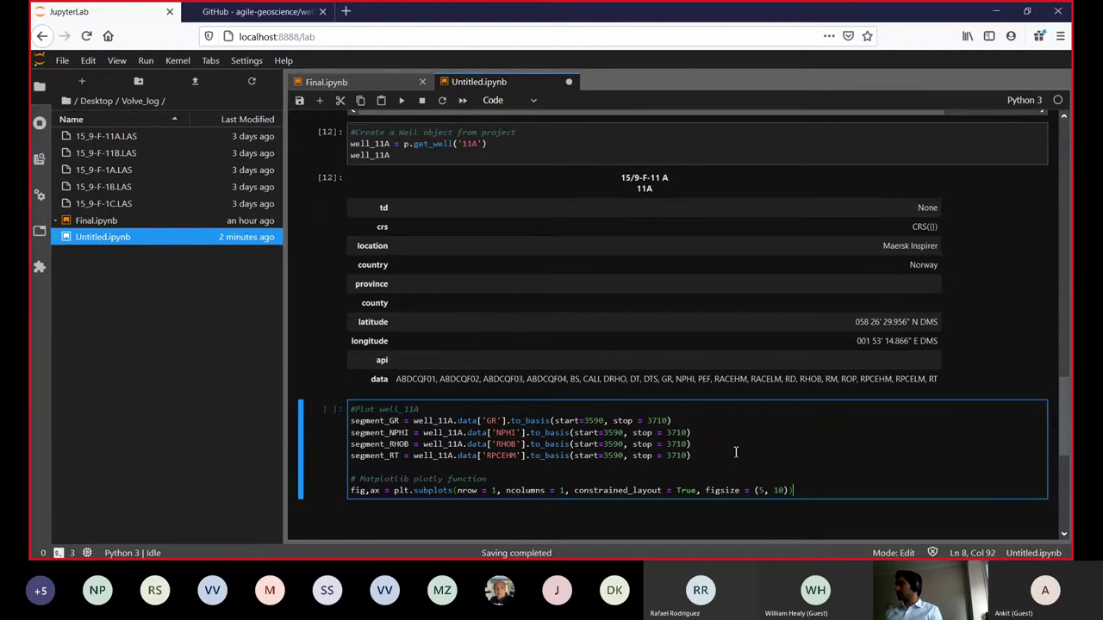
key("Return")
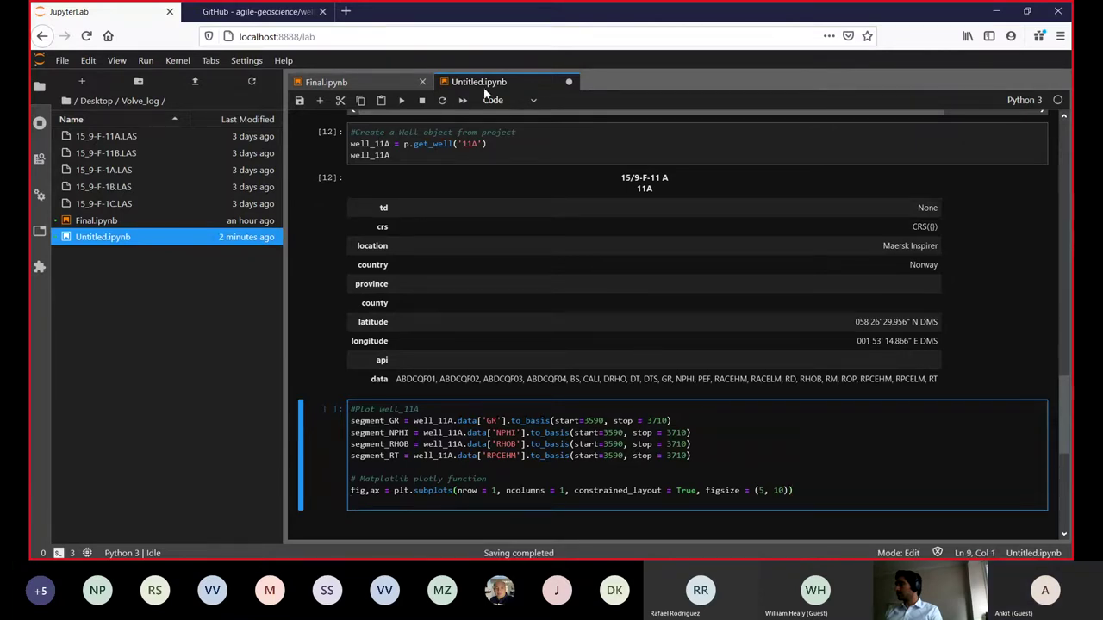
left_click(400, 100)
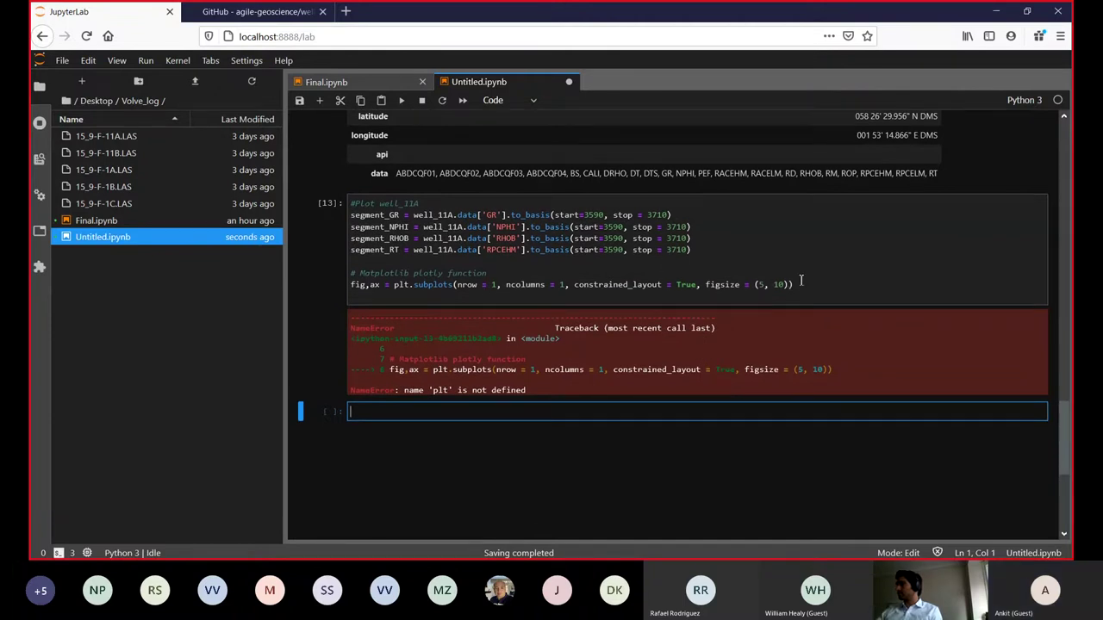
Step: In the subplots line, rename ax to axes and put a space after the comma so it starts with fig, axes
left_click(801, 284)
left_click(756, 285)
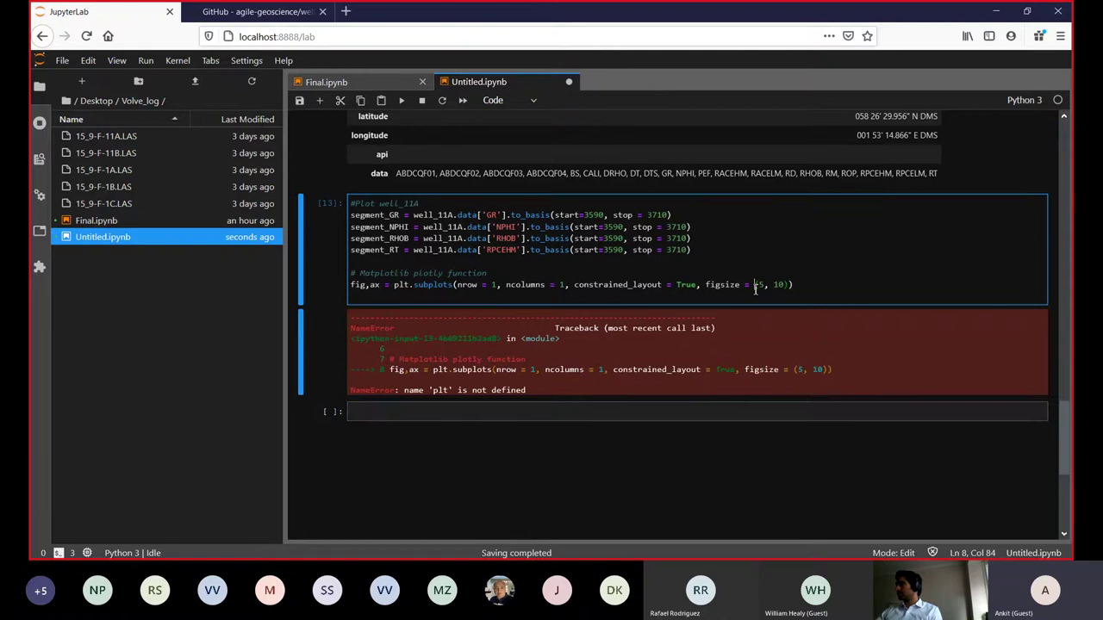
left_click(759, 285)
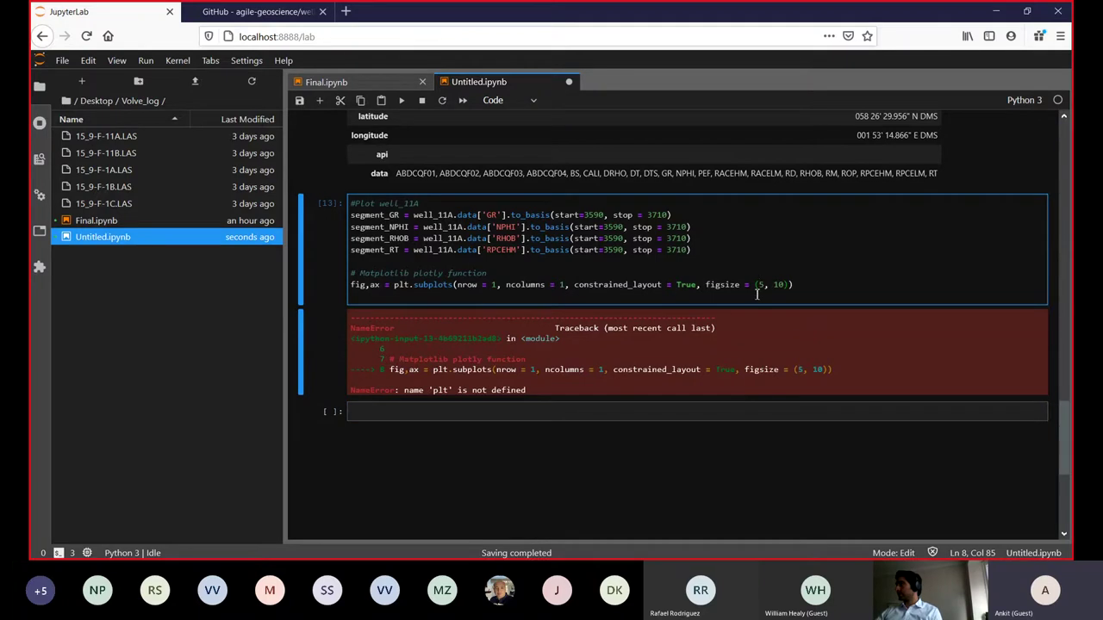
left_click(370, 284)
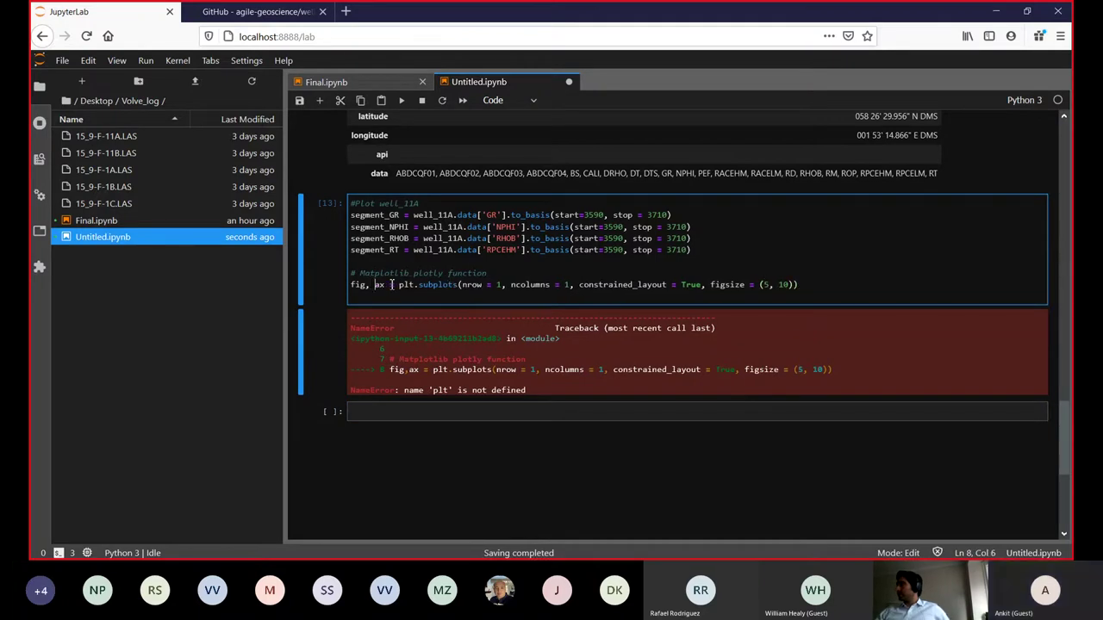
left_click(386, 284)
type("es")
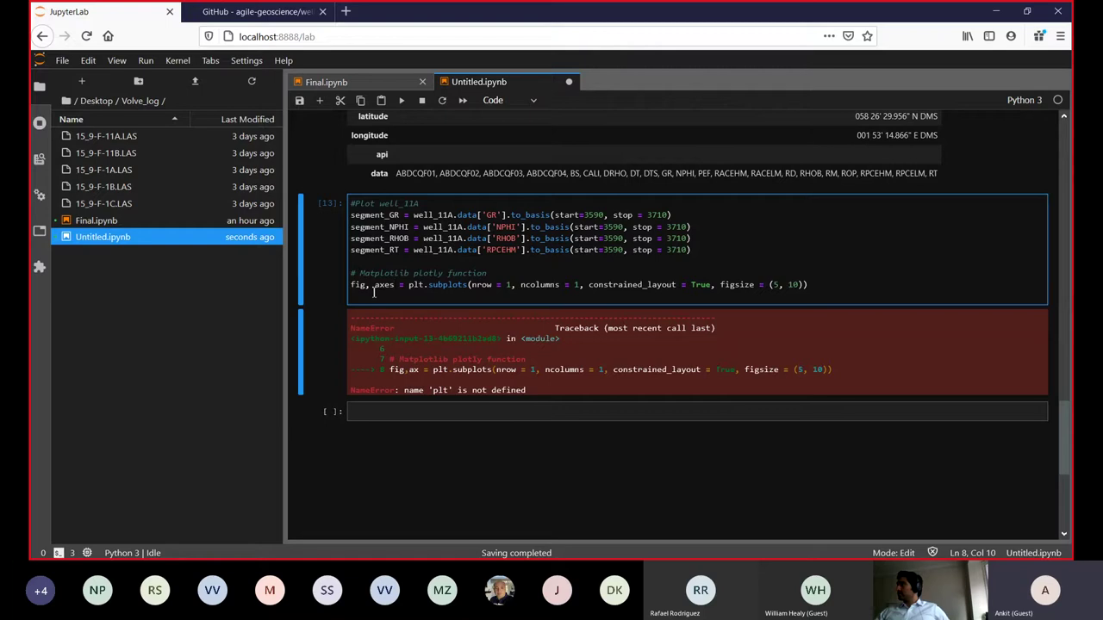
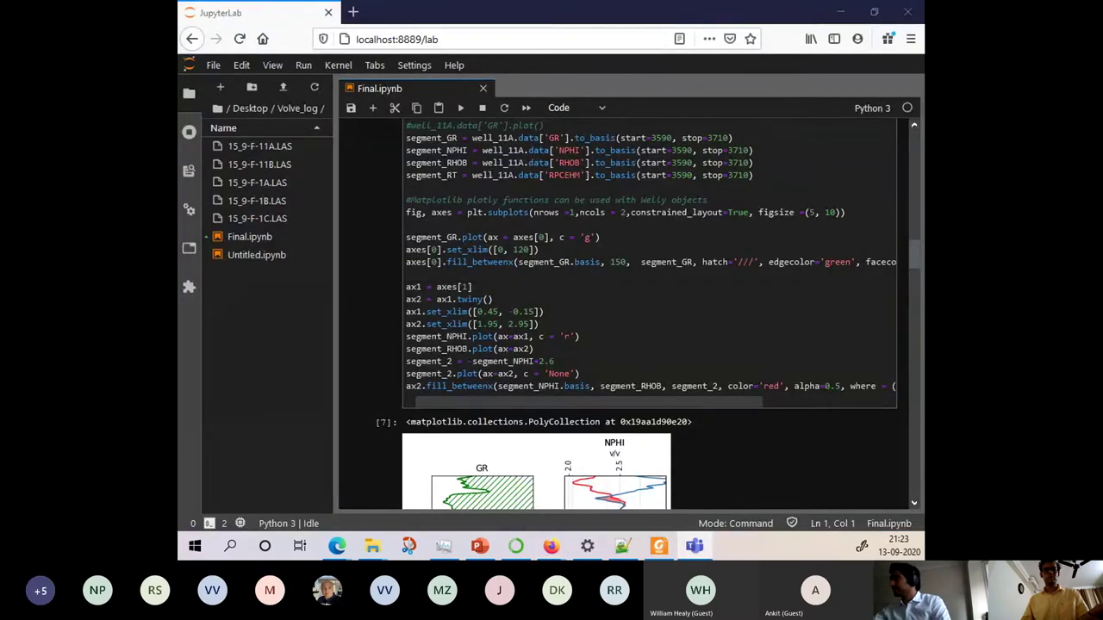
key("alt+Tab")
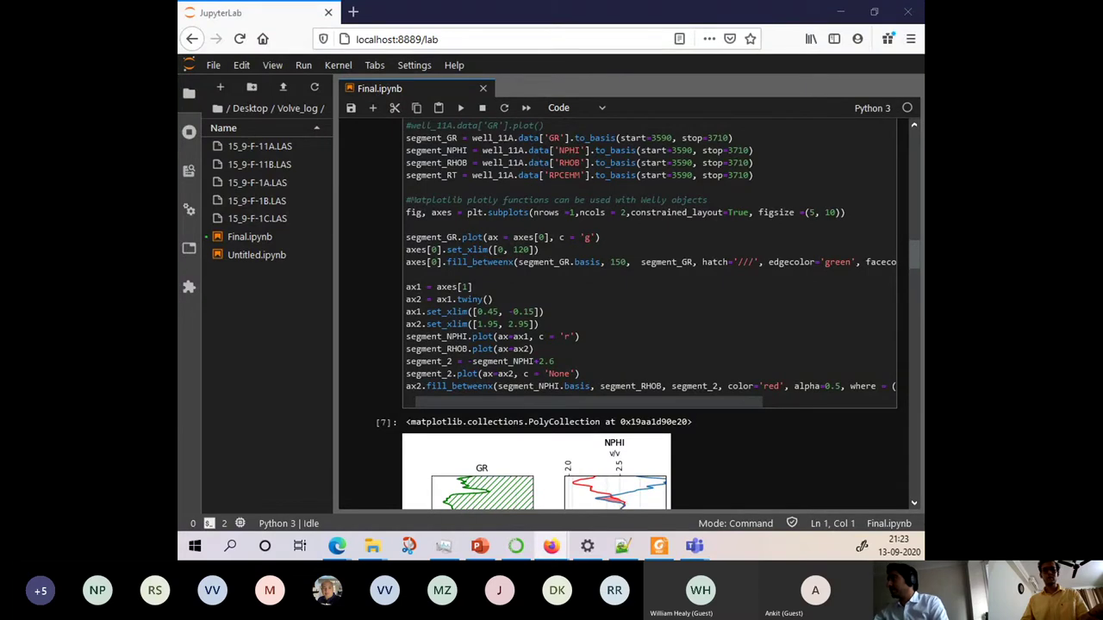
key("alt+Tab")
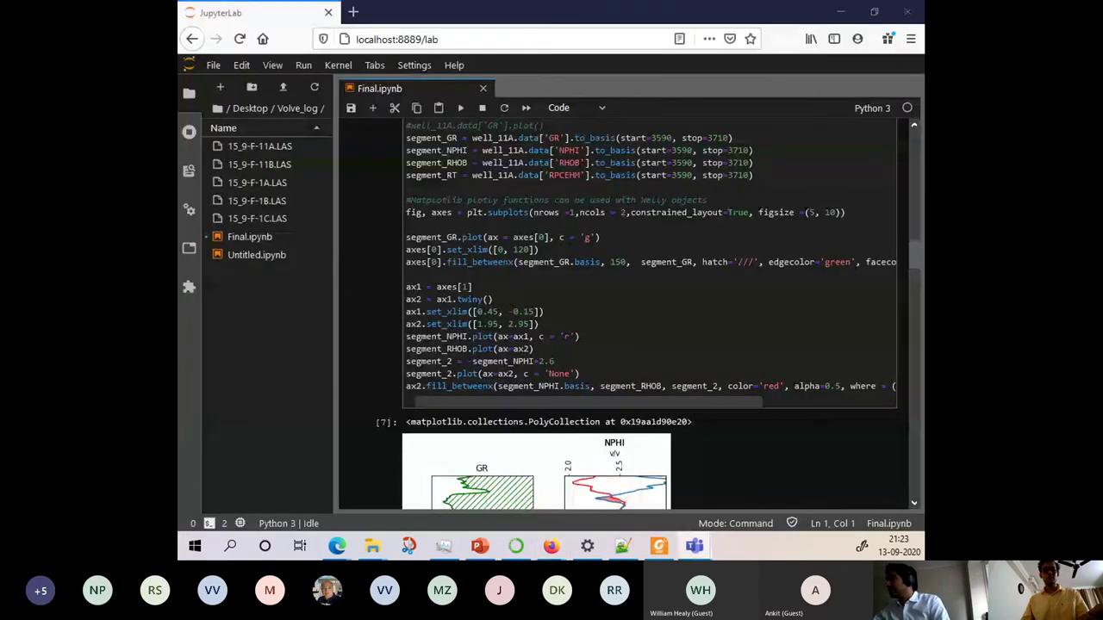
key("alt+Tab")
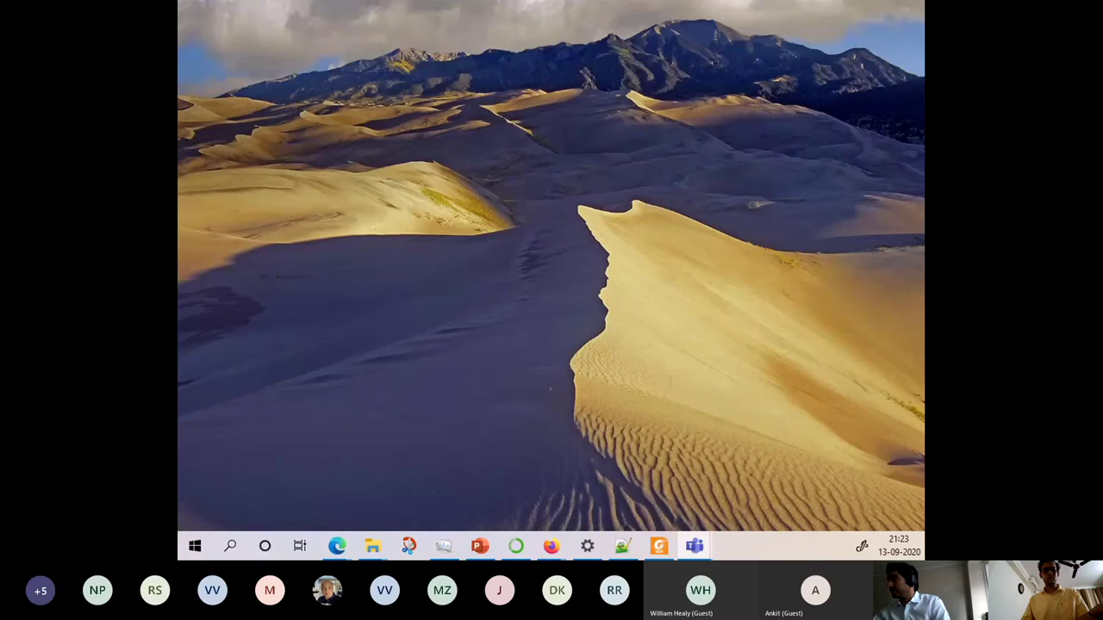
key("alt+Tab")
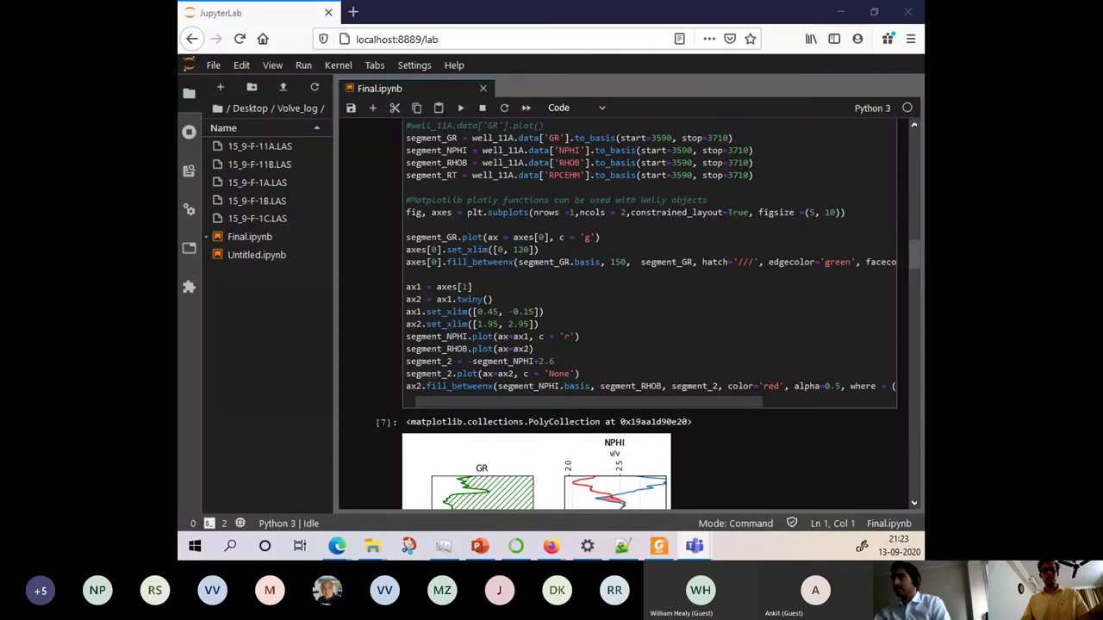
key("alt+Tab")
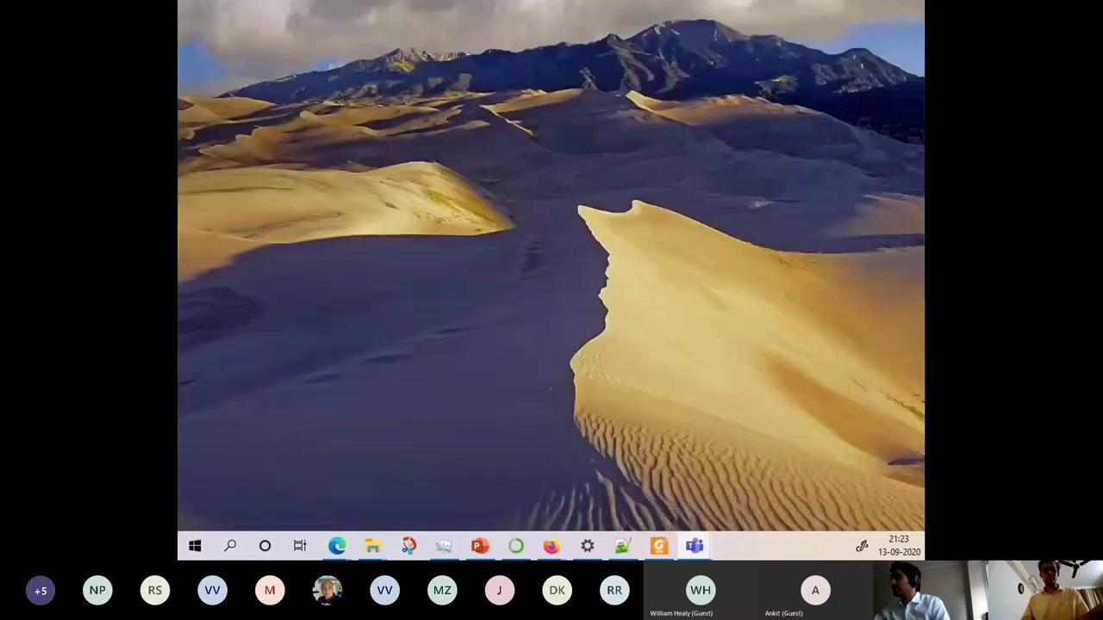
Step: Switch to JupyterLab, correct the misspelled import in the first cell to matplotlib.pyplot, and run that cell
key("alt+Tab")
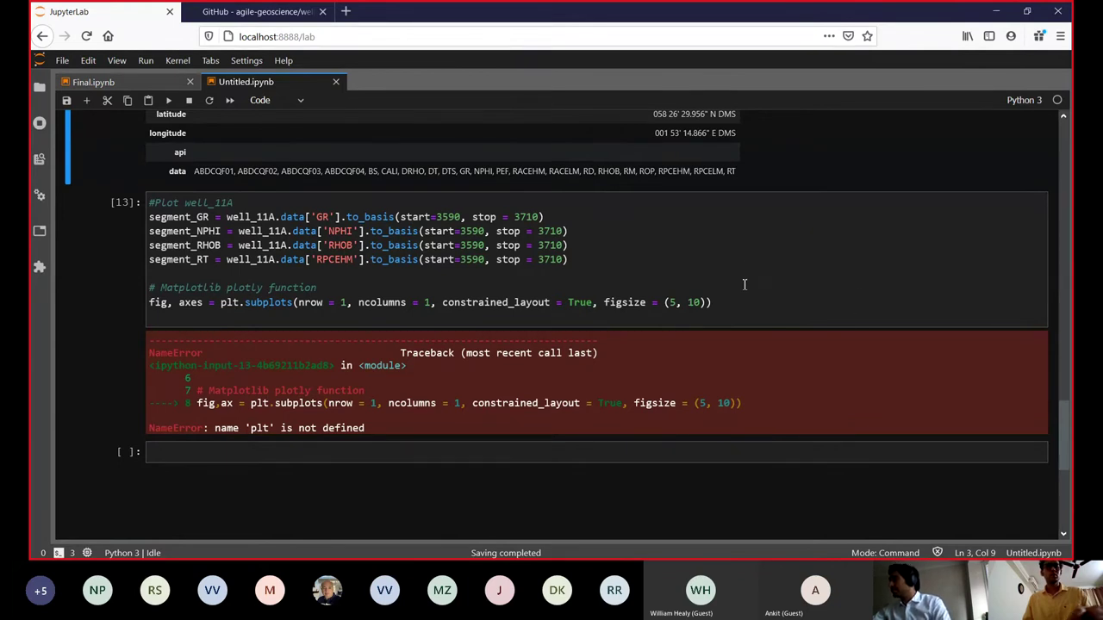
scroll(742, 282, "up", 15)
scroll(741, 283, "up", 10)
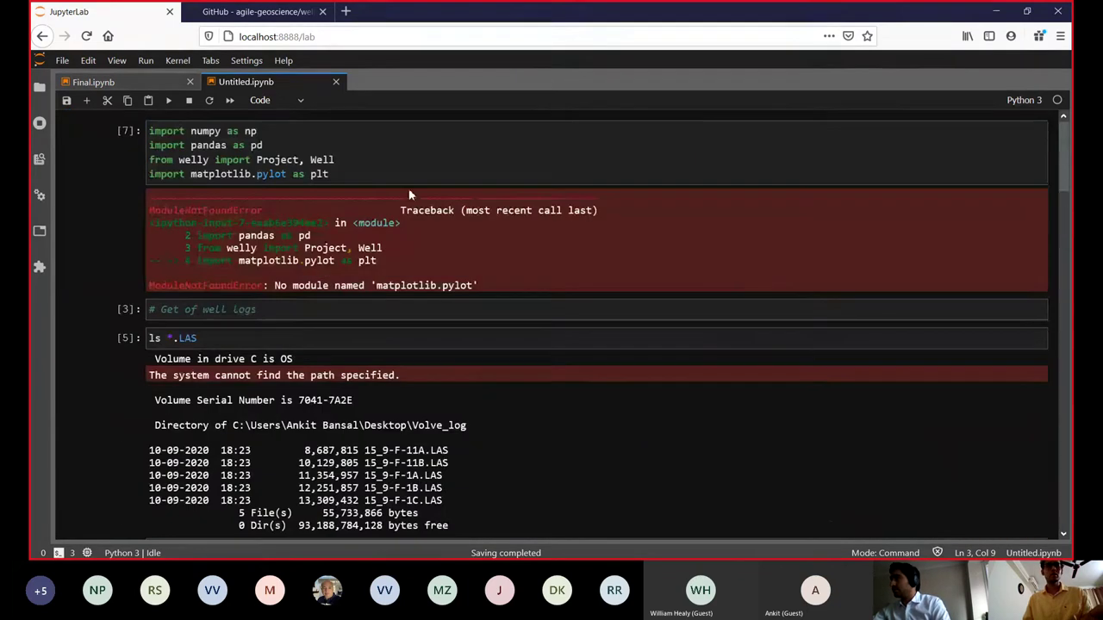
left_click(349, 177)
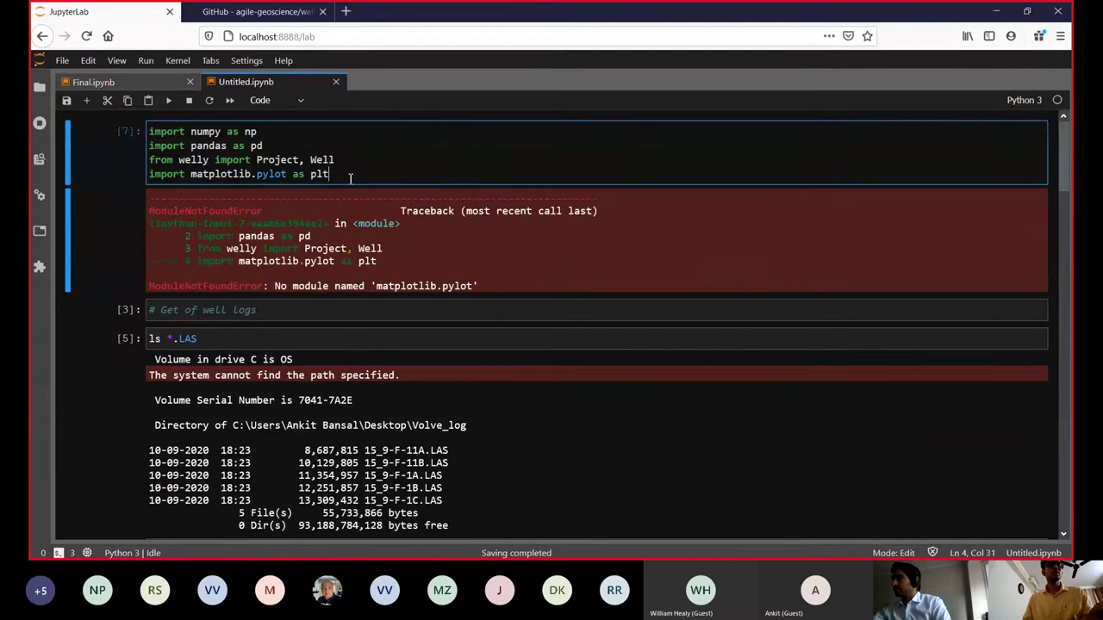
left_click(369, 163)
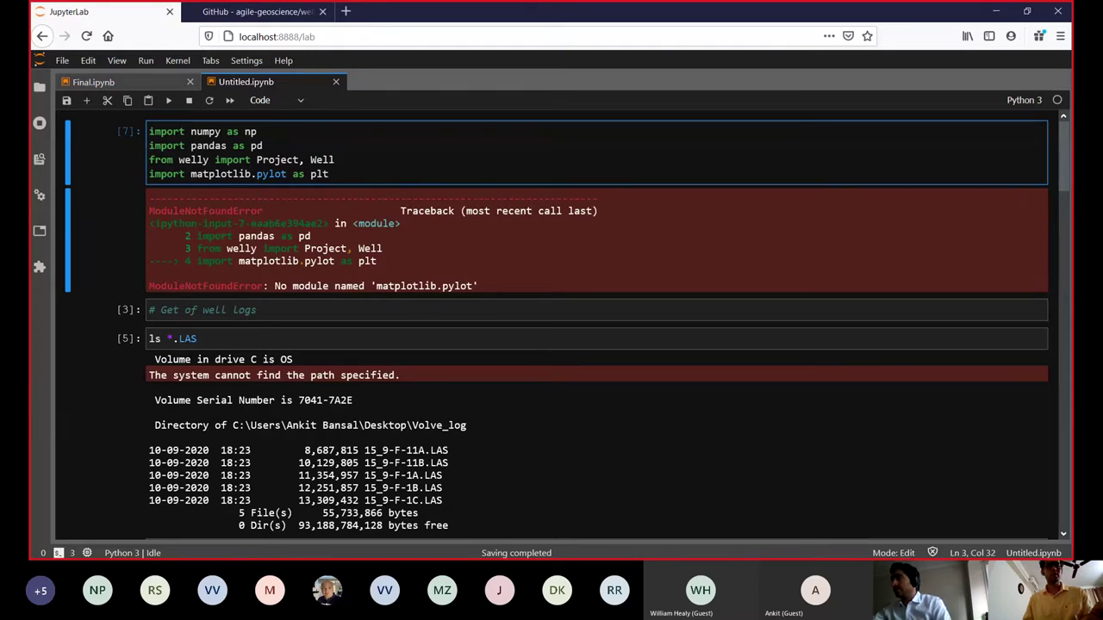
left_click(268, 174)
type("p")
left_click(169, 101)
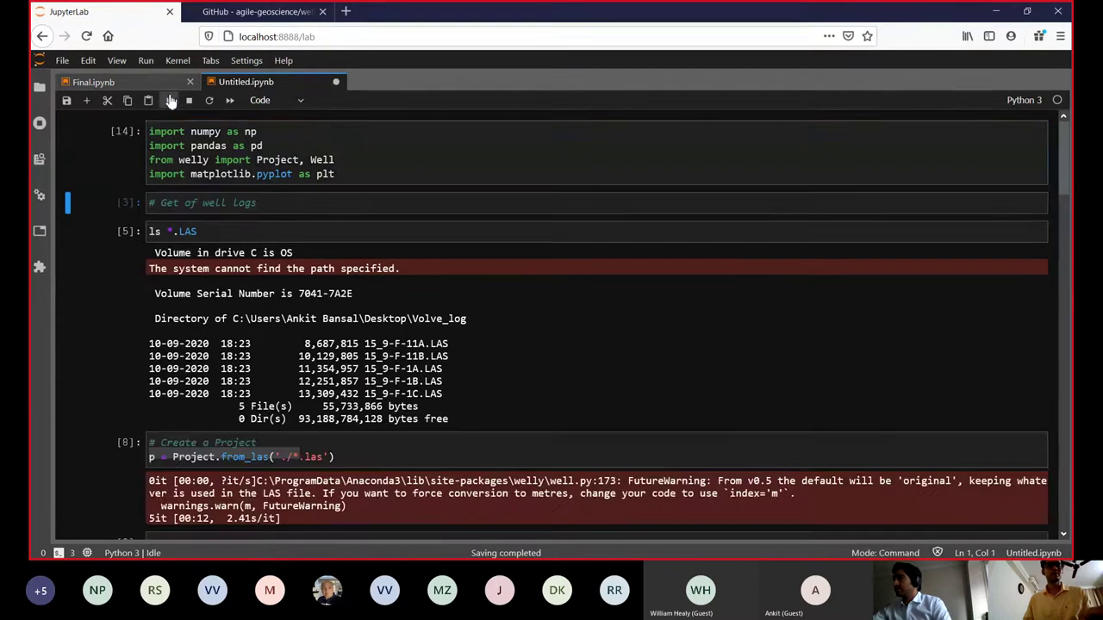
Step: Rerun the "Plot well_11A" cell that extracts the log segments and creates the subplots
scroll(517, 256, "down", 15)
scroll(754, 250, "down", 10)
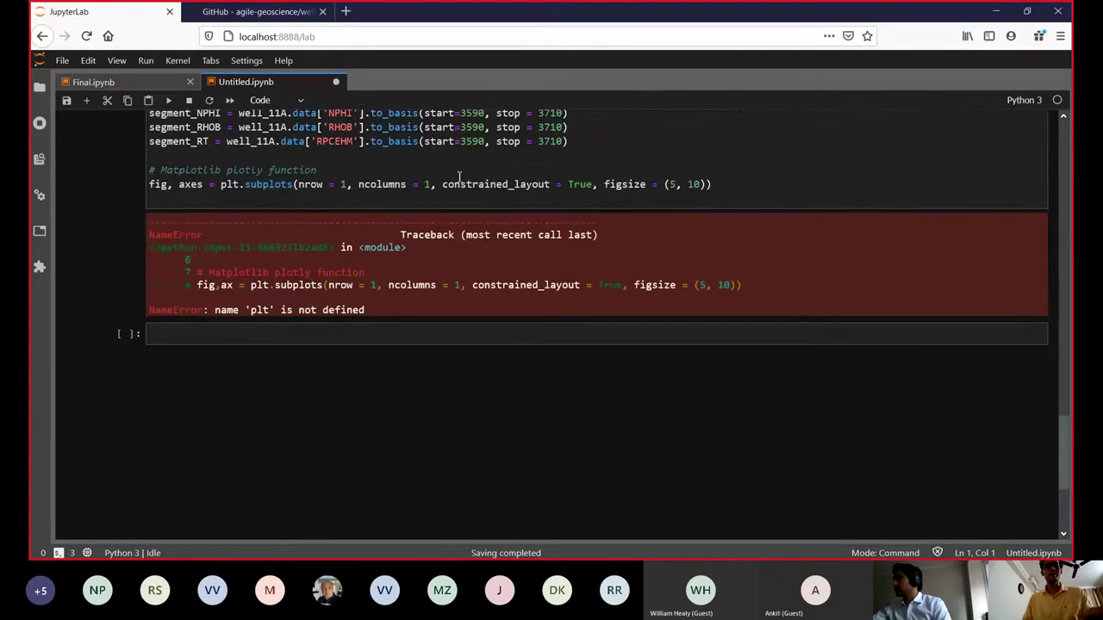
left_click(460, 176)
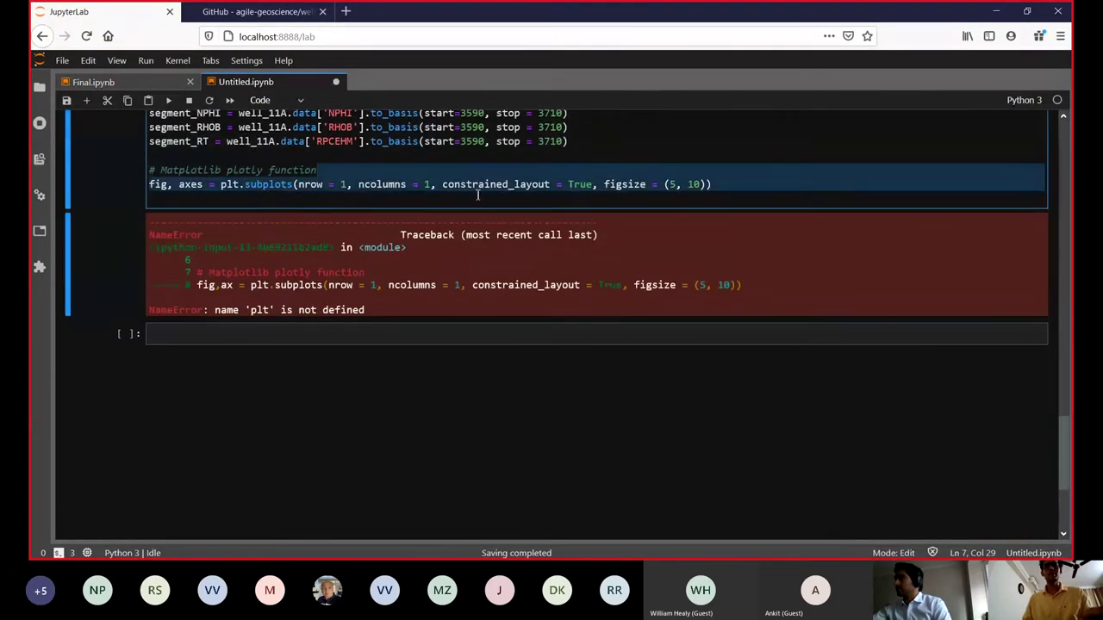
scroll(344, 155, "up", 2)
left_click(169, 101)
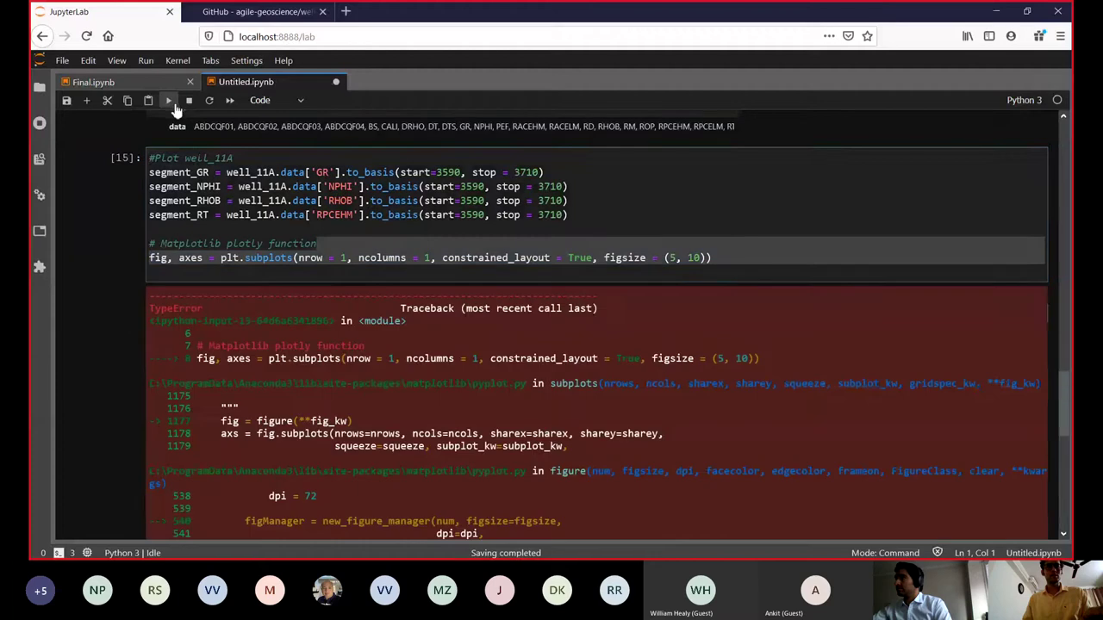
Step: Rename the ncolumns argument to ncols in the plt.subplots call and rerun the plotting cell
left_click(245, 258)
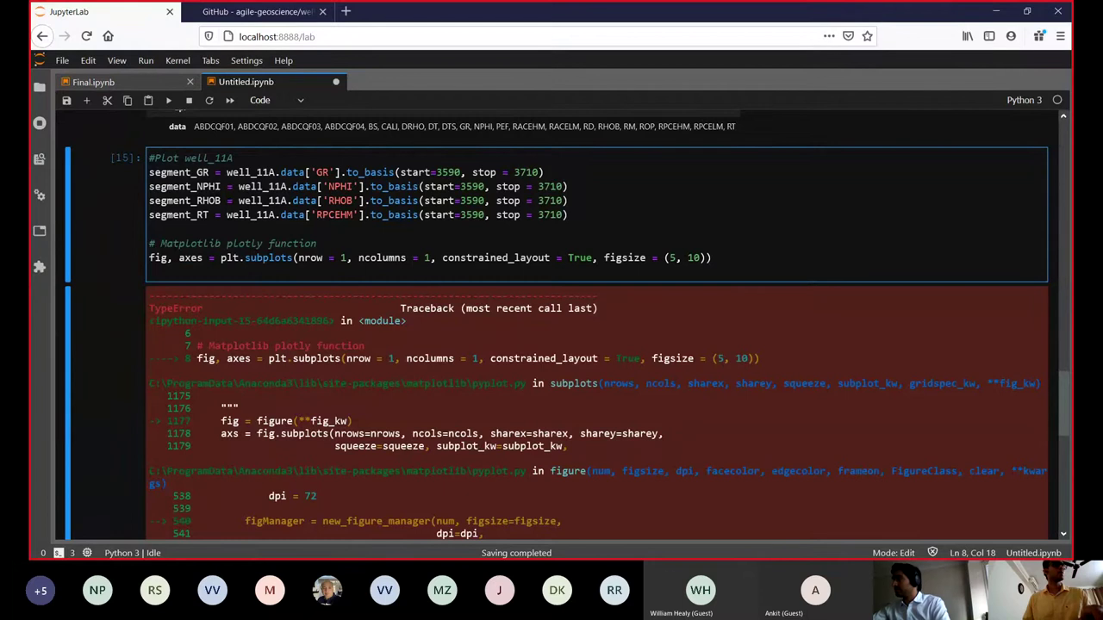
scroll(378, 331, "up", 1)
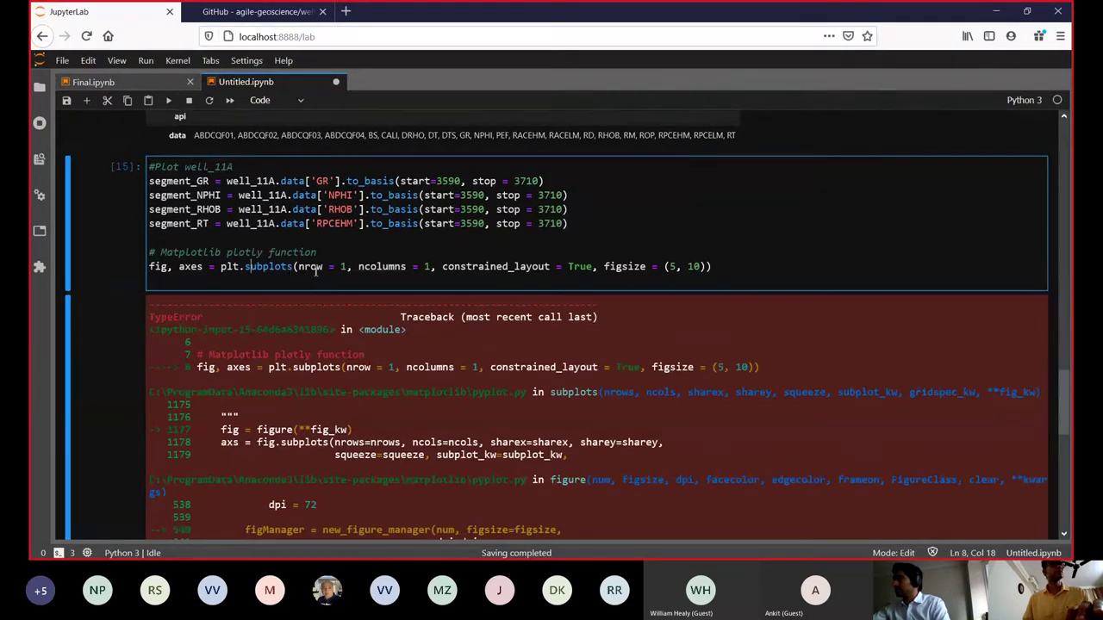
left_click(407, 268)
key("Left")
key("BackSpace")
key("BackSpace")
key("BackSpace")
key("BackSpace")
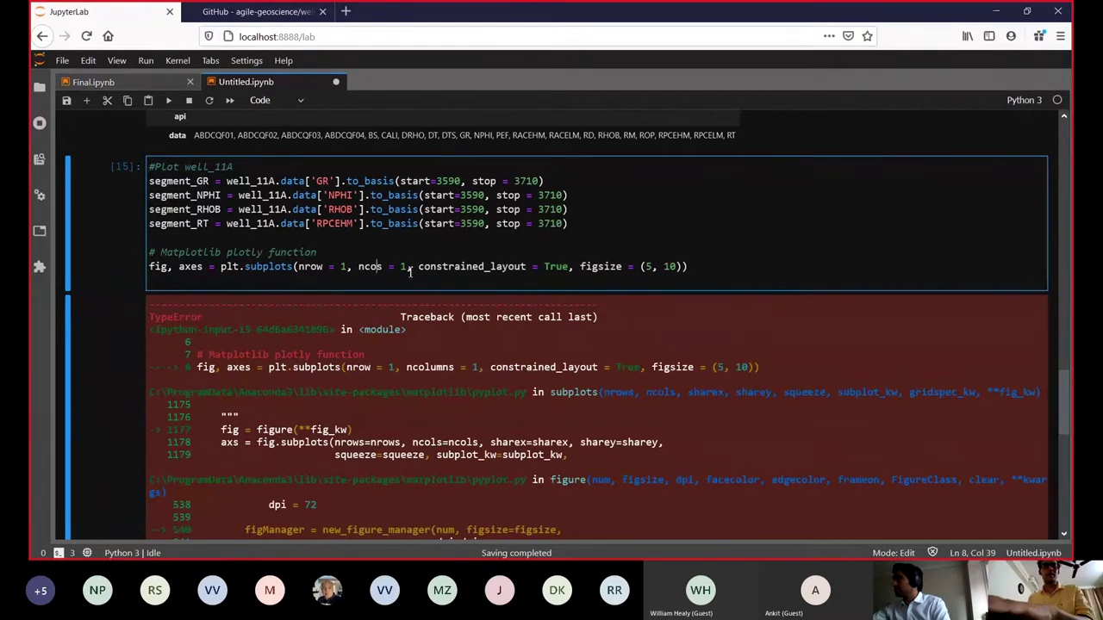
type("l")
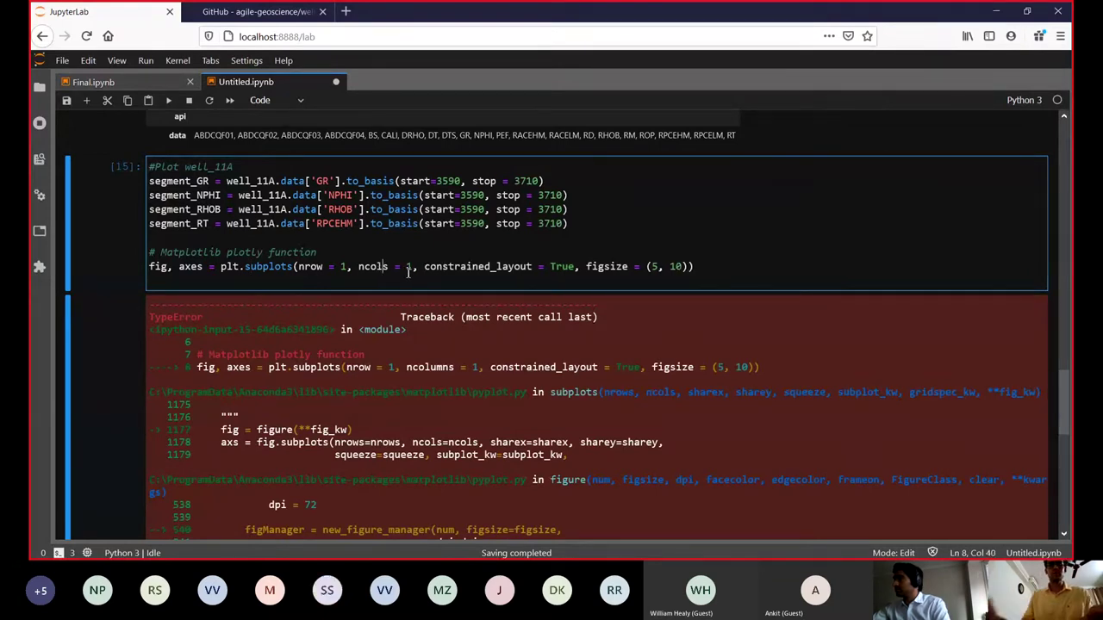
left_click(168, 100)
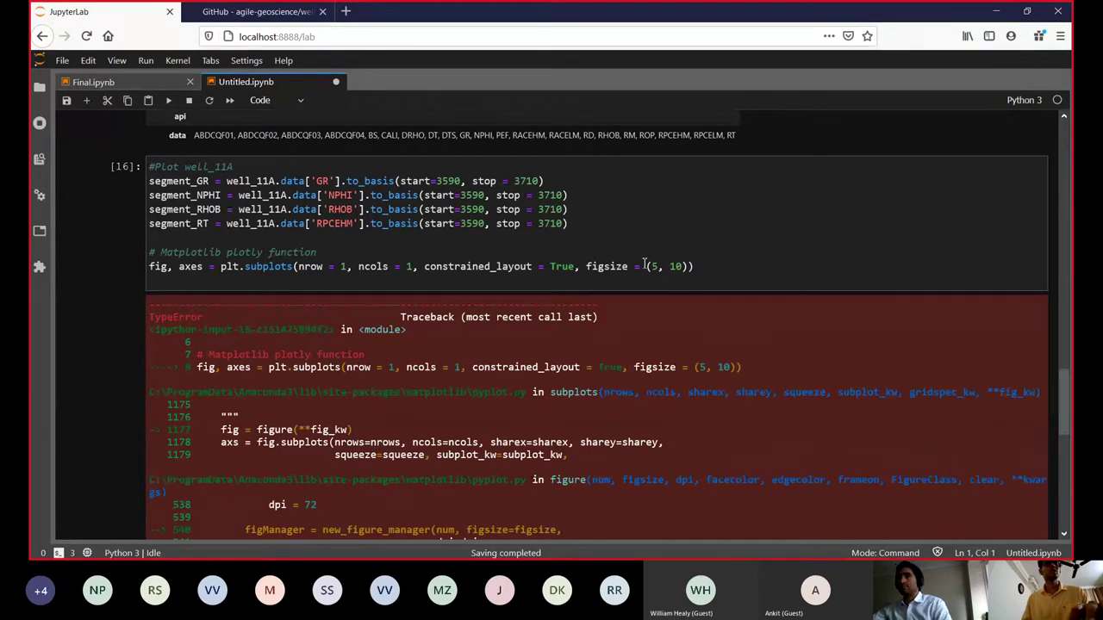
Step: Run the plotting cell again without edits and read the end of its traceback
left_click(574, 251)
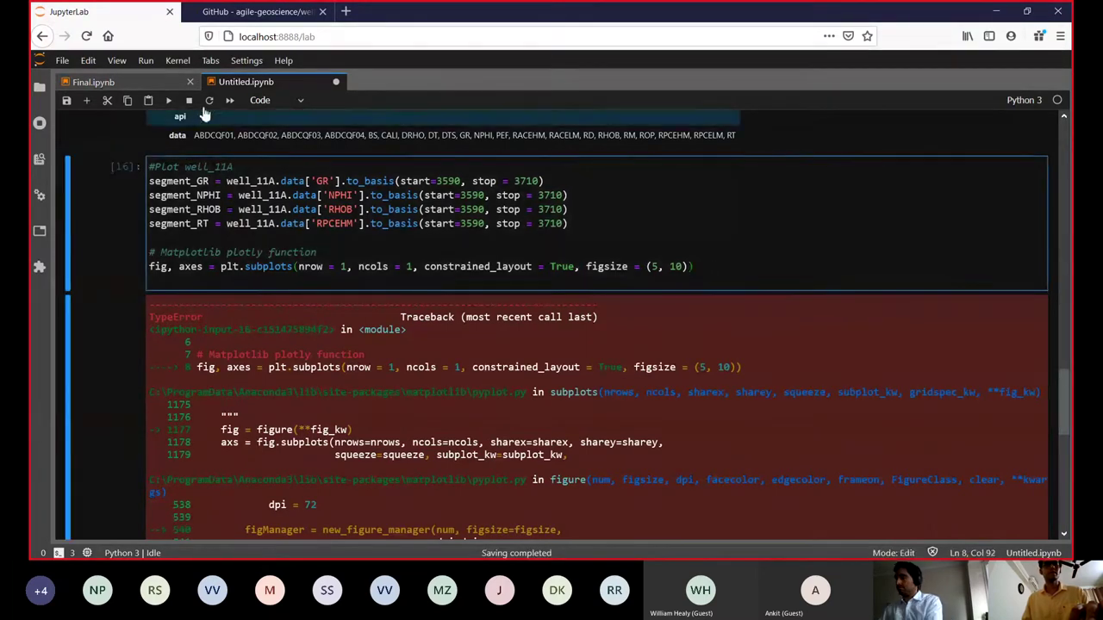
left_click(169, 101)
scroll(399, 343, "down", 3)
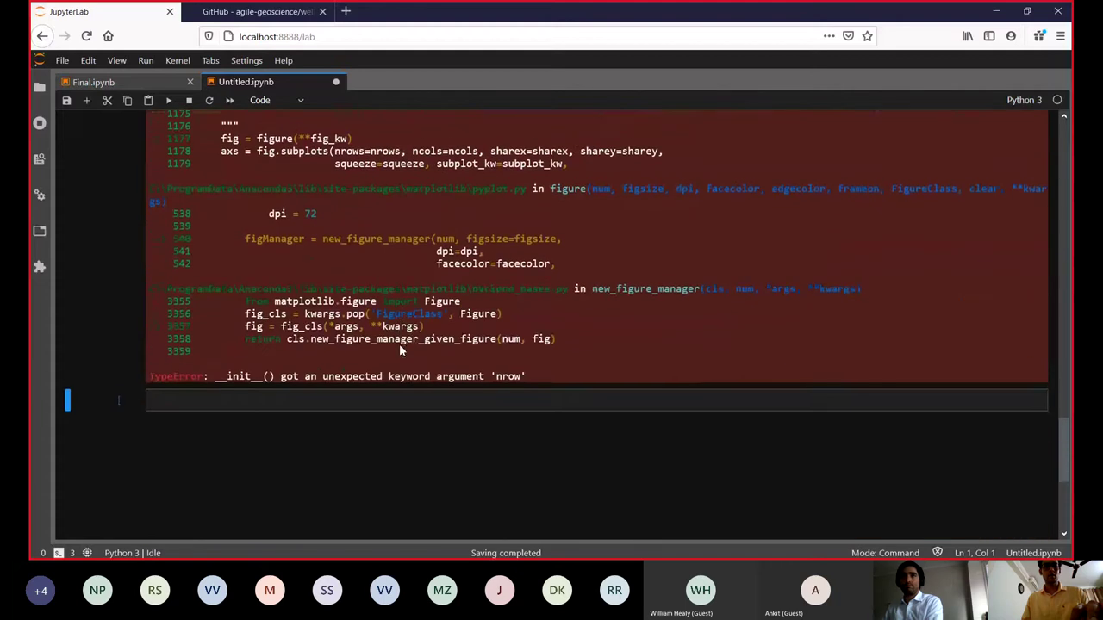
Step: Rename the nrow argument to nrows in the plt.subplots call and execute the plotting cell
scroll(404, 356, "up", 5)
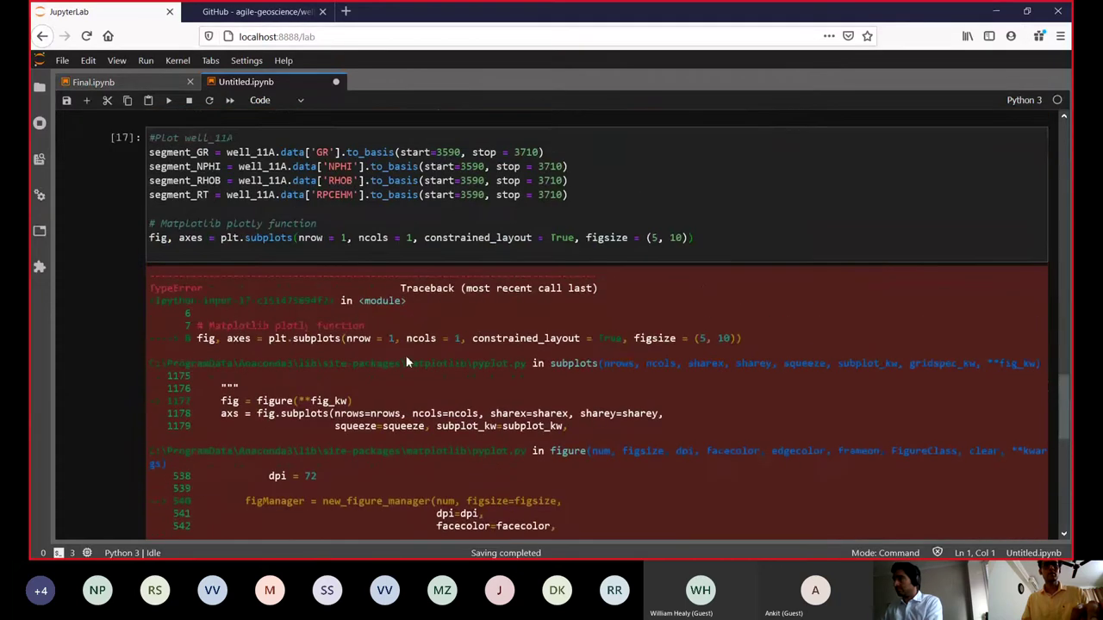
left_click(328, 344)
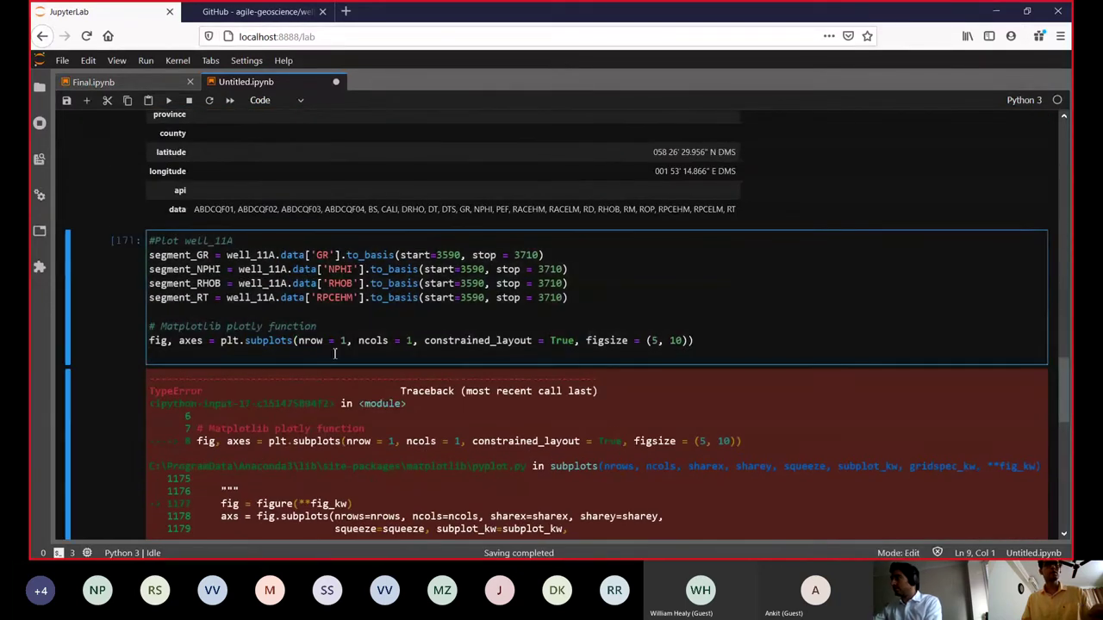
left_click(328, 344)
type("s")
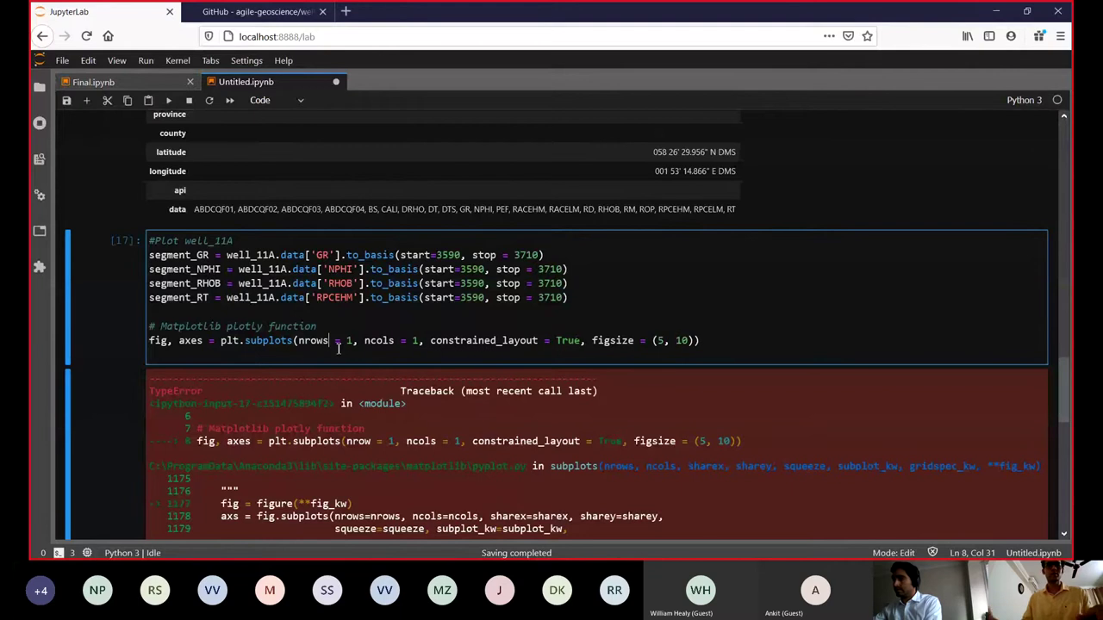
left_click(168, 100)
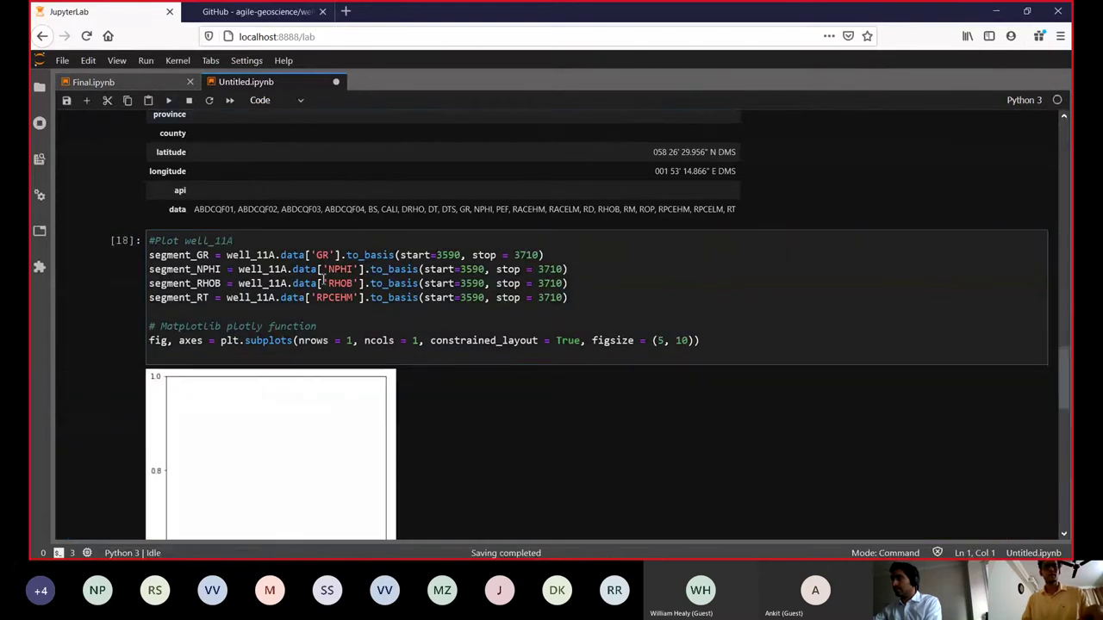
Step: Add the line segment_GR.plot(ax = axes[0], c = 'g') below the subplots call and run the cell
scroll(474, 338, "down", 8)
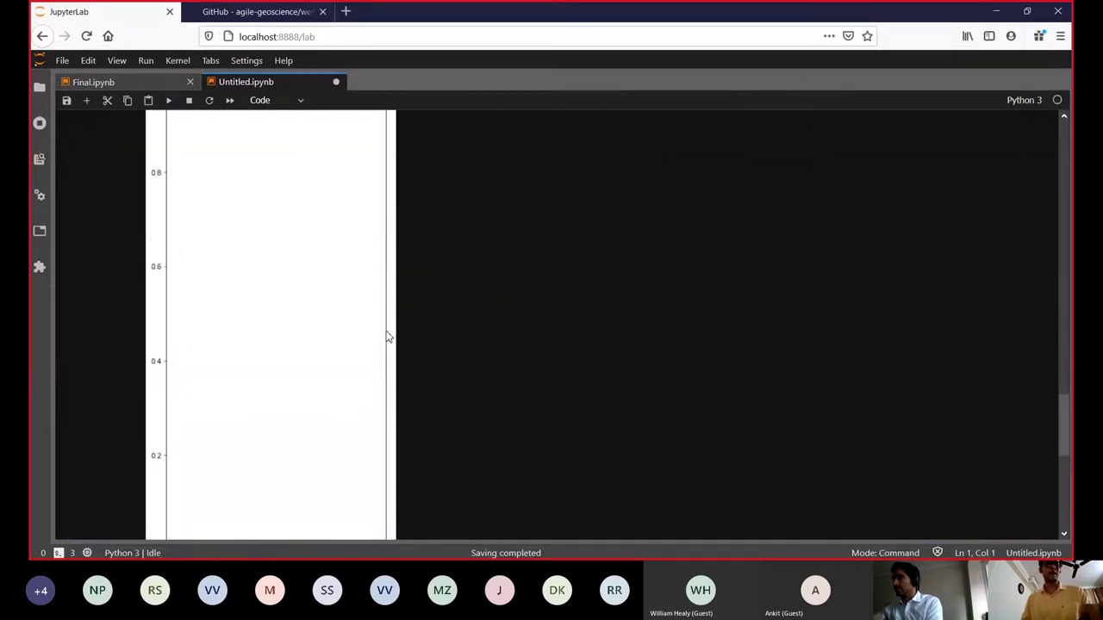
scroll(388, 336, "up", 3)
scroll(388, 336, "up", 5)
left_click(372, 350)
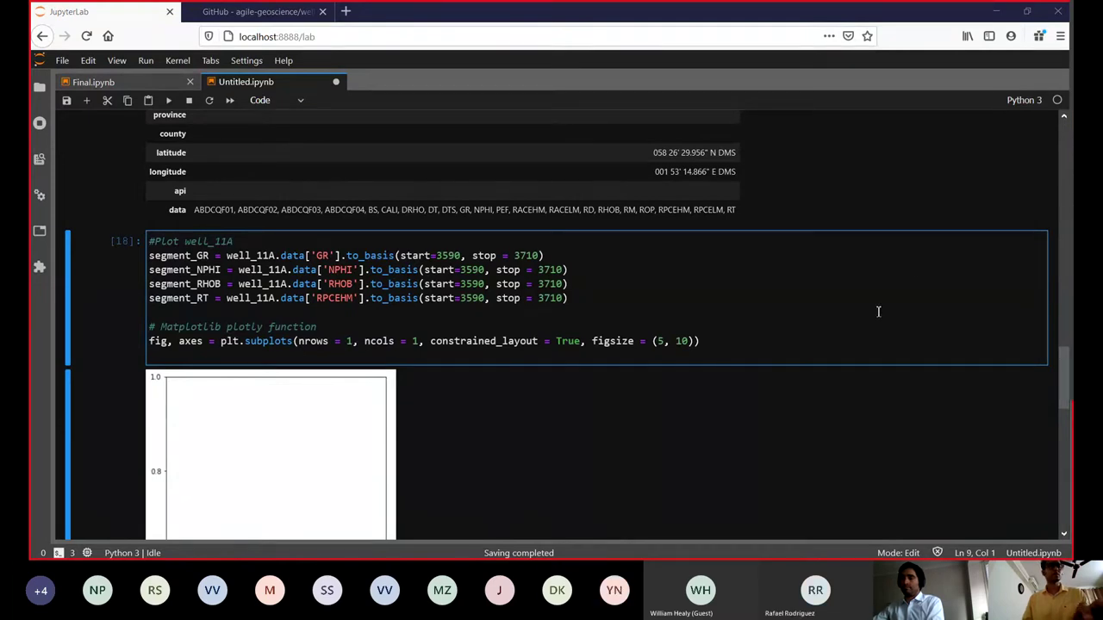
left_click(737, 360)
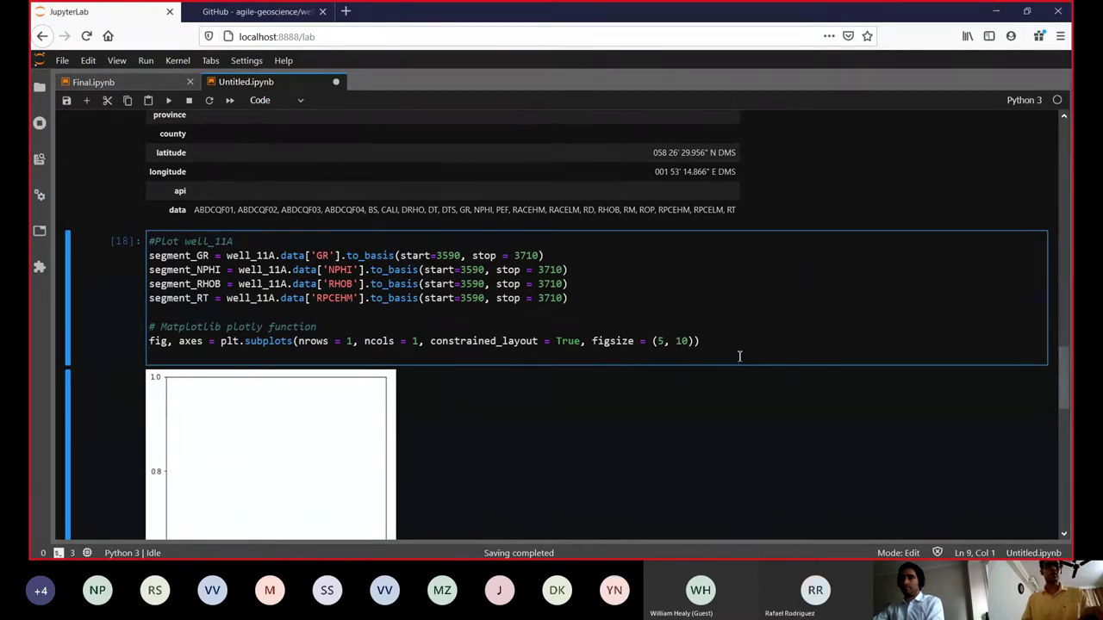
type("segment_GR.plot(ax = axes[0], c = 'g')")
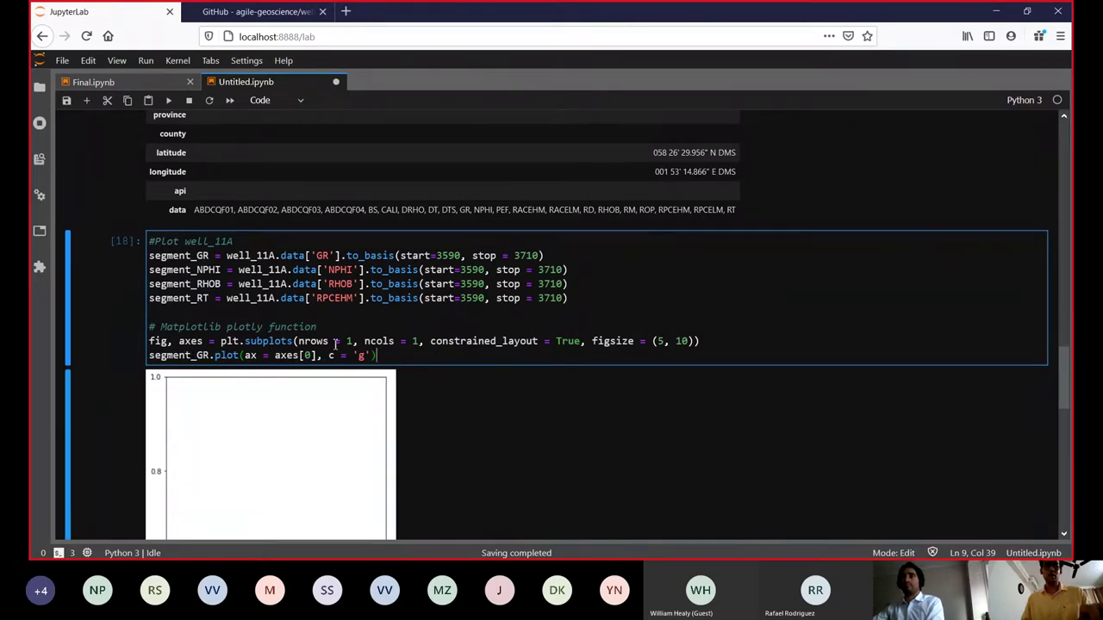
left_click(169, 100)
scroll(338, 319, "down", 5)
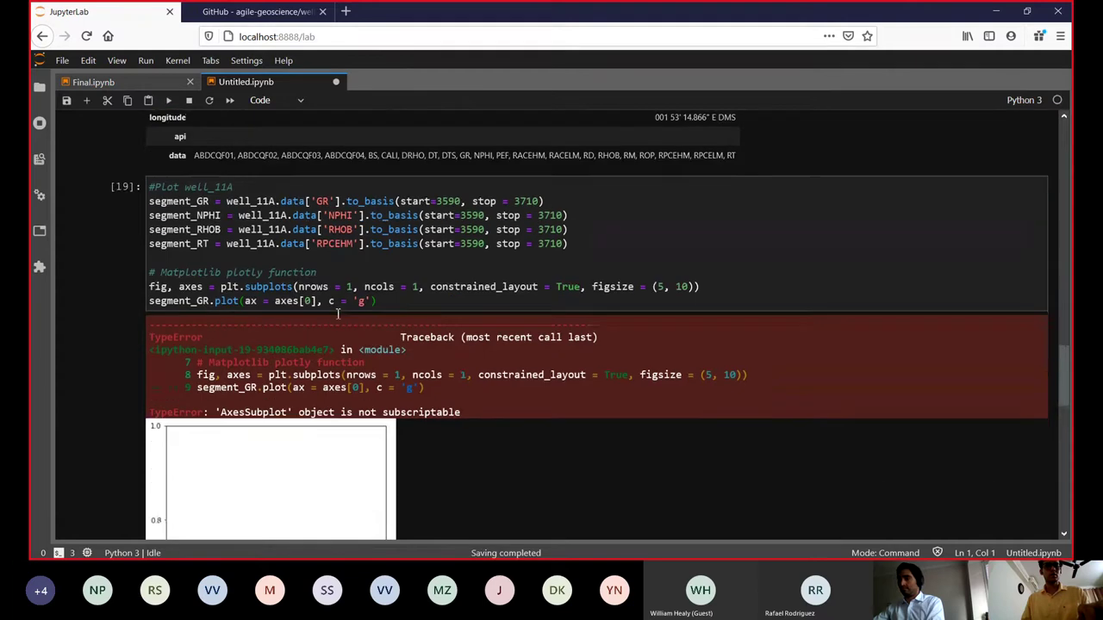
Step: Insert a blank line between the plt.subplots call and the segment_GR.plot line, and rerun the cell
scroll(338, 318, "up", 5)
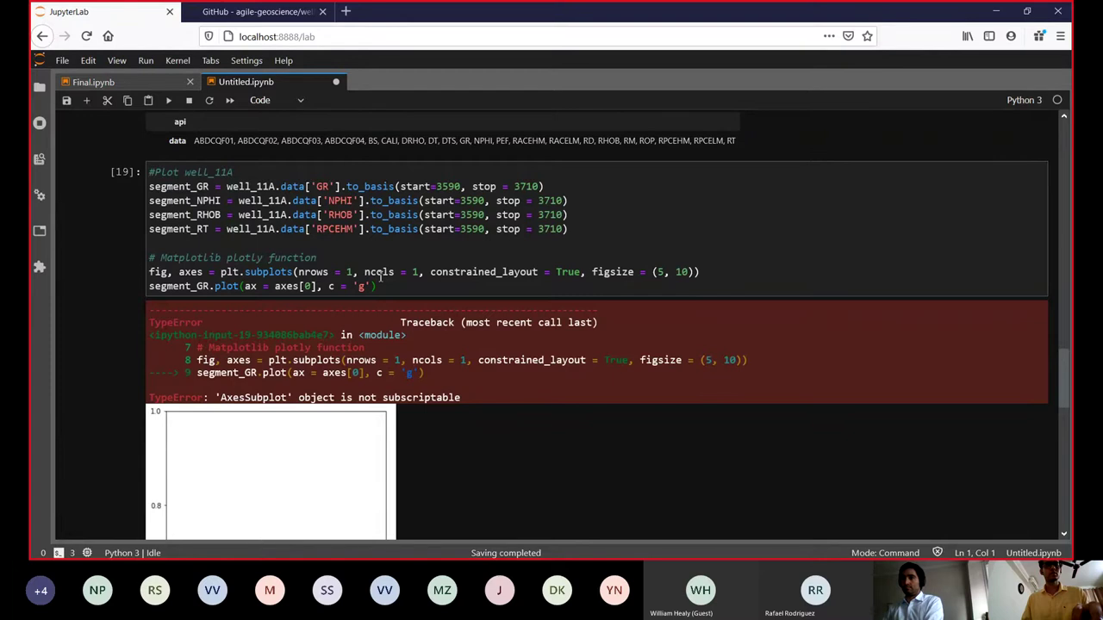
left_click(709, 272)
key("Return")
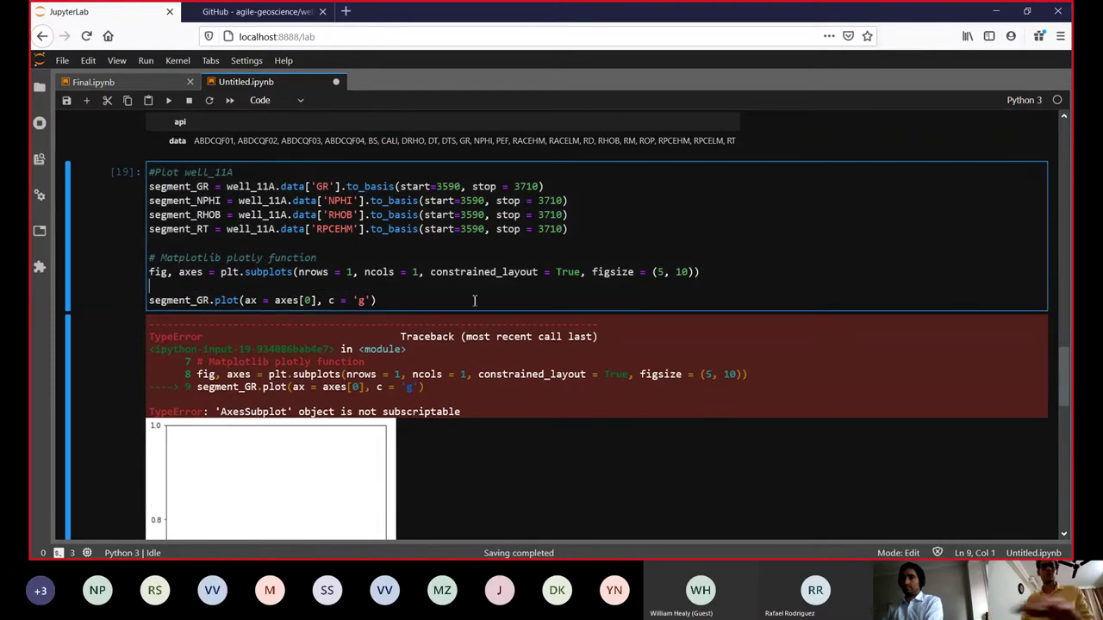
left_click(168, 101)
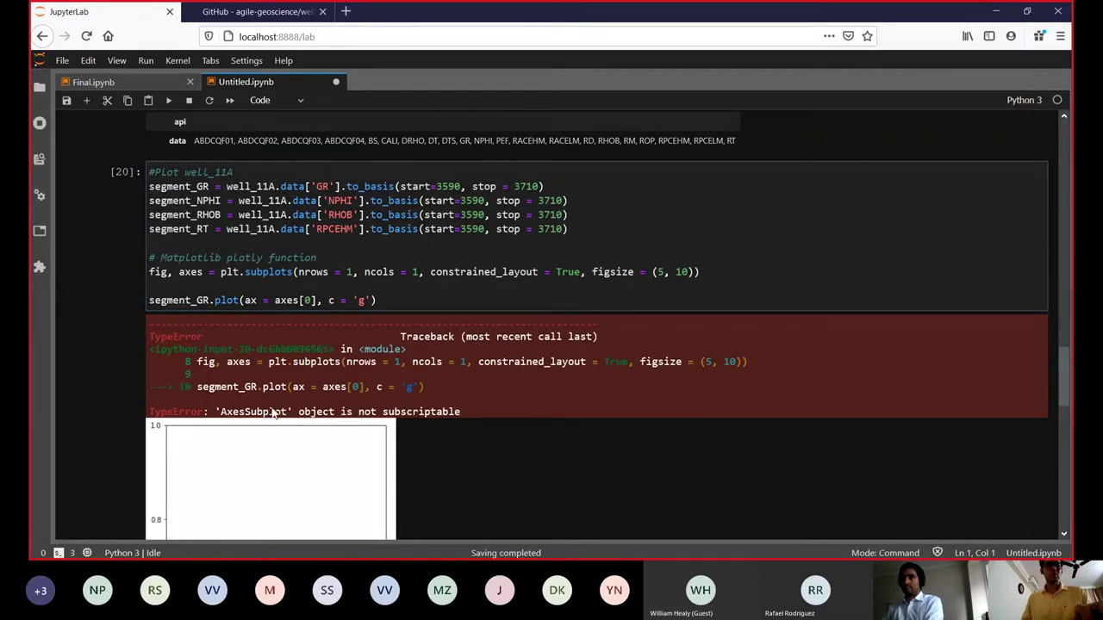
Step: Check the axes references in the segment_GR.plot and plt.subplots lines, and rerun the unchanged cell
left_click(263, 300)
left_click(318, 300)
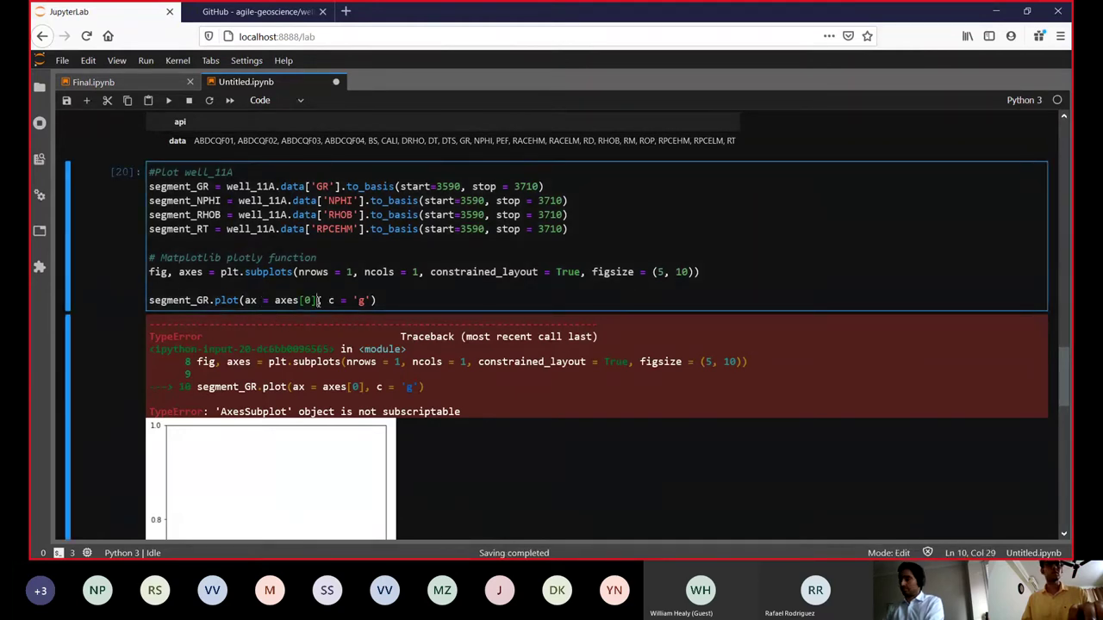
left_click(193, 272)
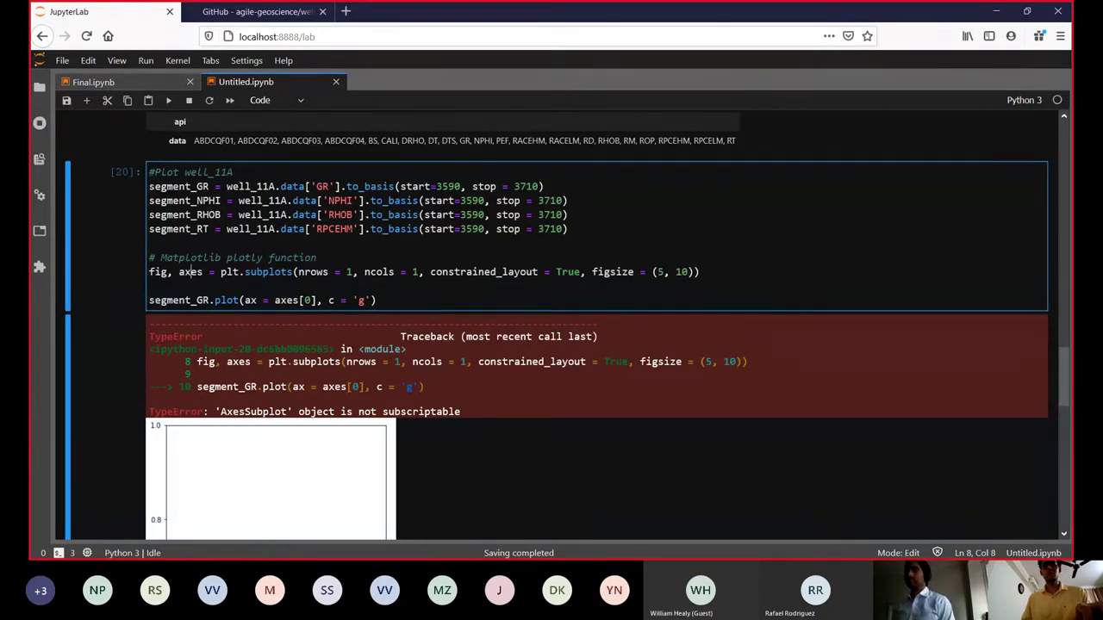
left_click(168, 100)
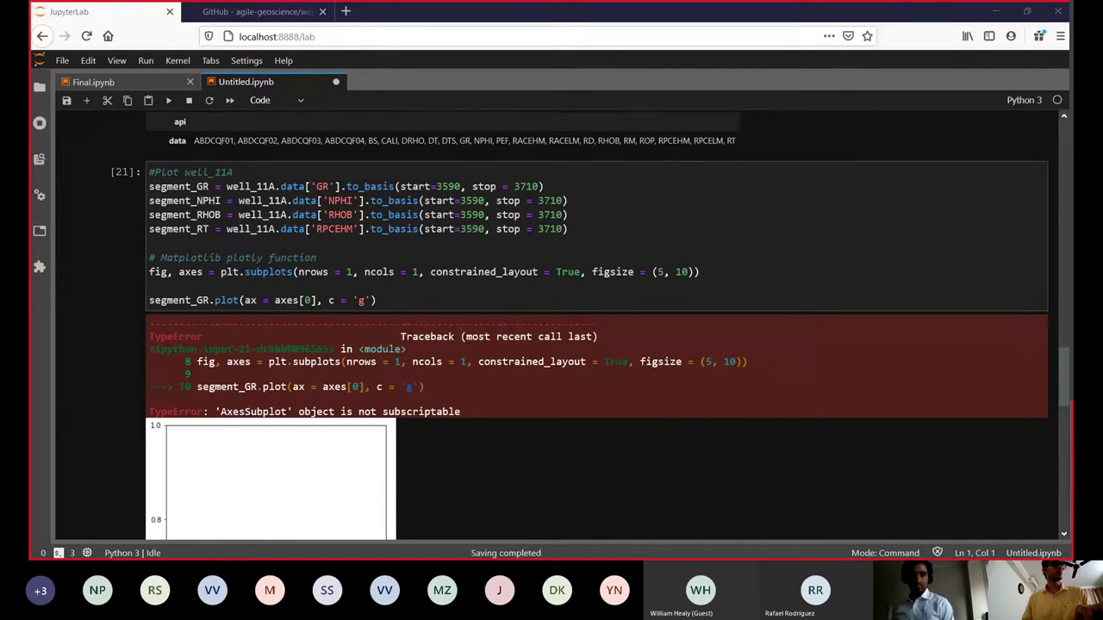
Step: Review the cells above the plot code and rerun the cell that creates the well_11A object from the project
scroll(532, 263, "up", 2)
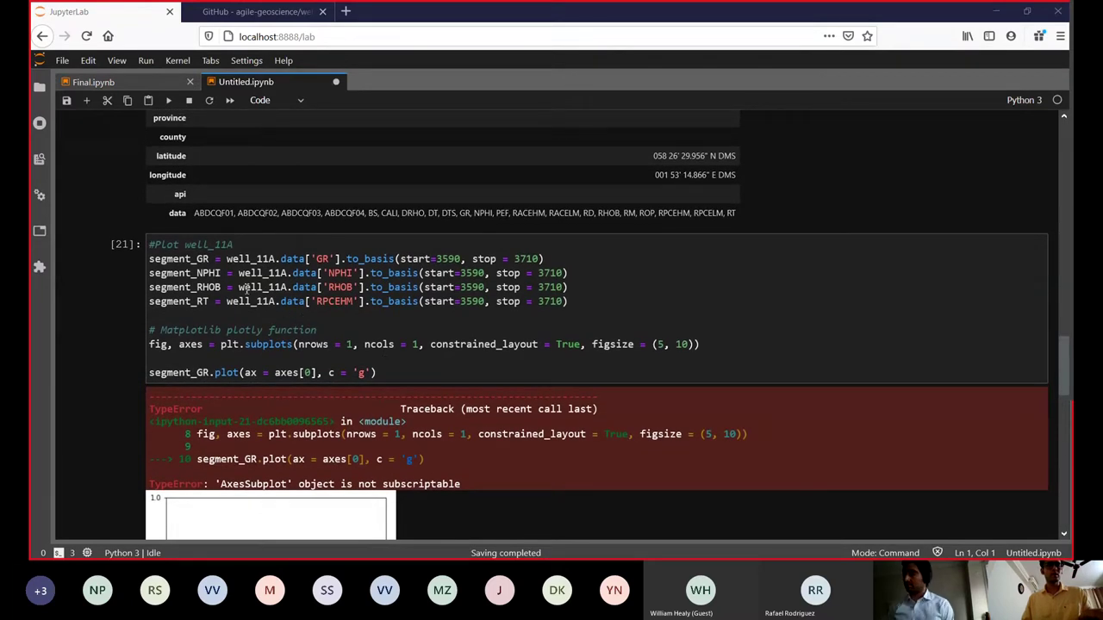
scroll(298, 274, "up", 5)
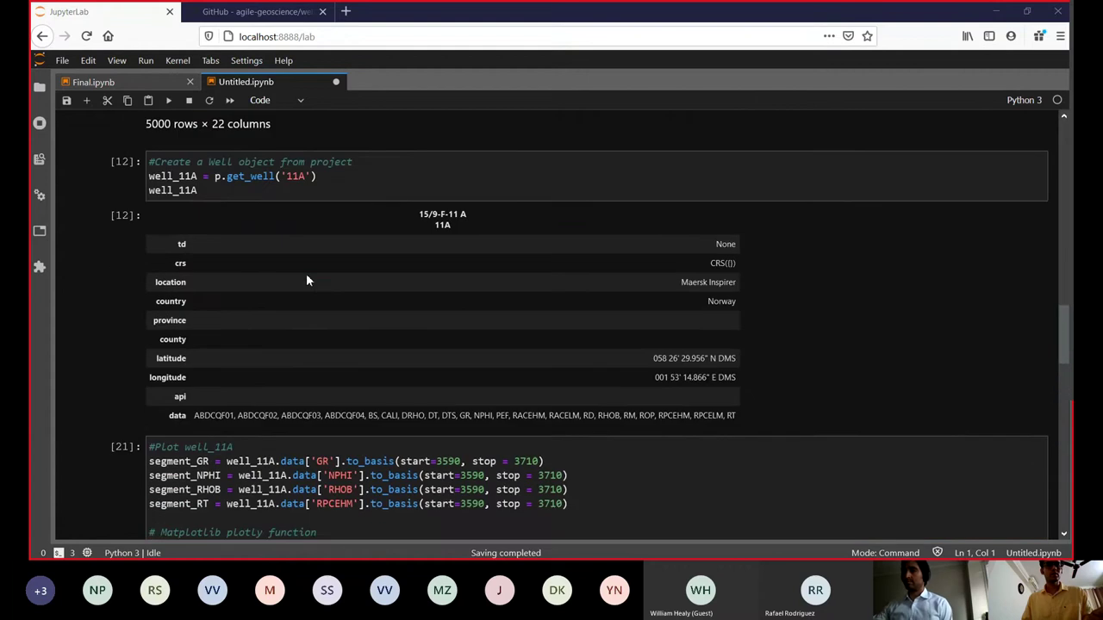
scroll(307, 280, "up", 1)
scroll(307, 274, "up", 4)
scroll(269, 365, "down", 7)
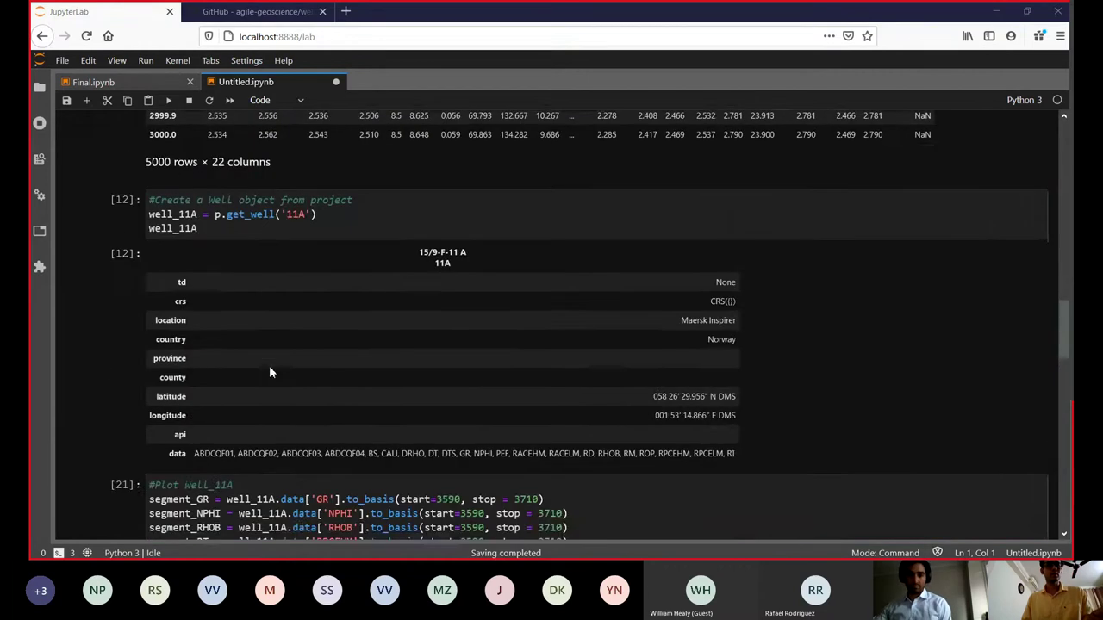
scroll(269, 365, "up", 2)
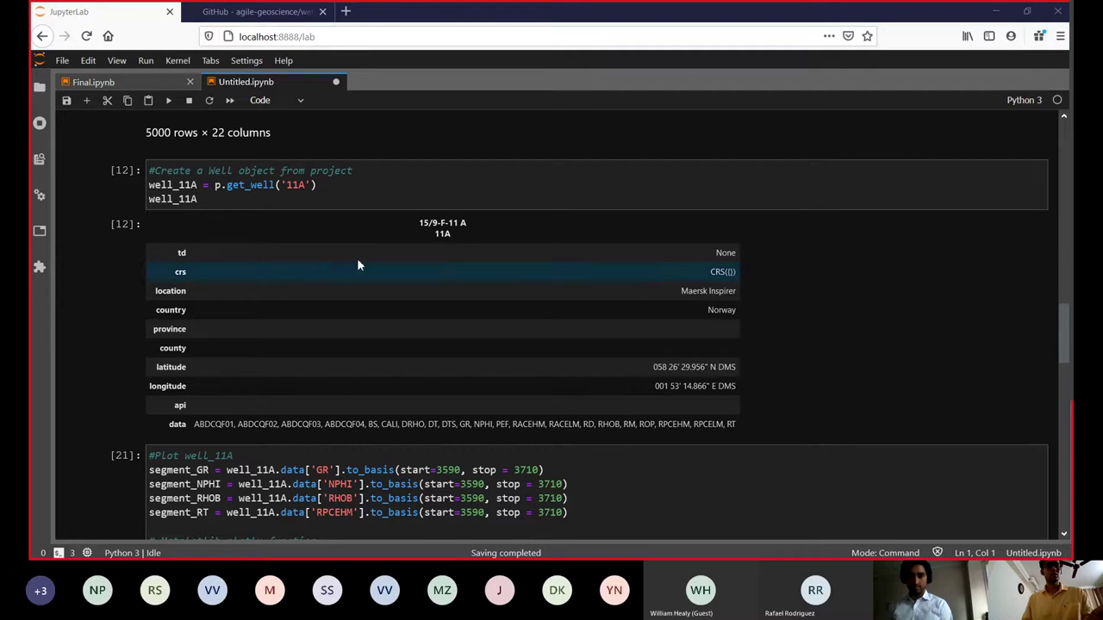
left_click(389, 191)
left_click(168, 100)
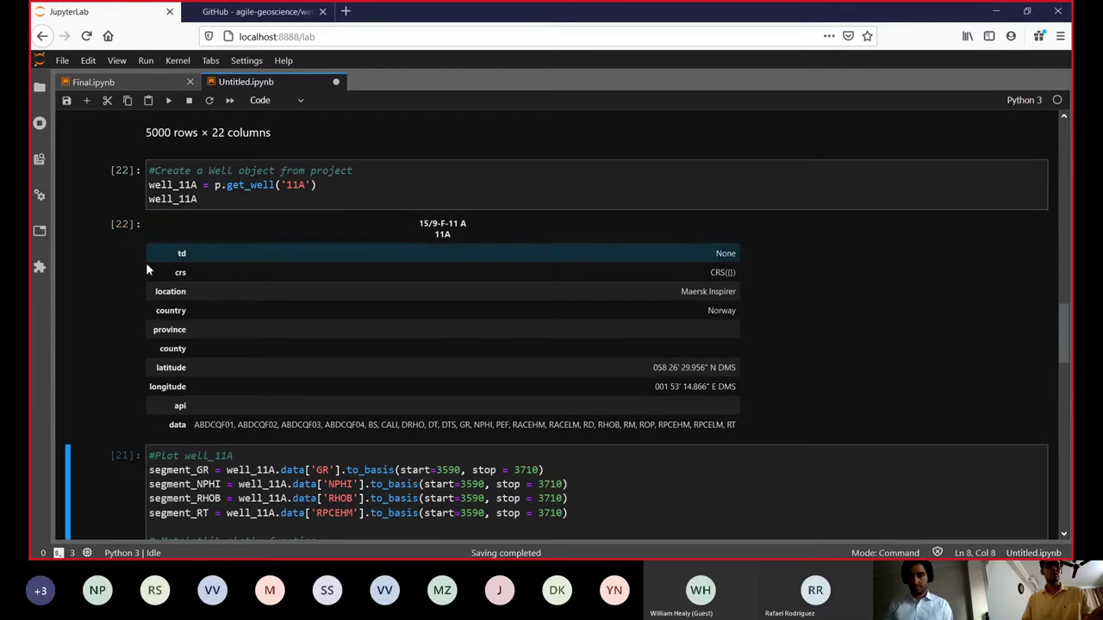
Step: Set ncols to 2 in the plt.subplots call of the plot cell and rerun the cell
scroll(233, 355, "down", 5)
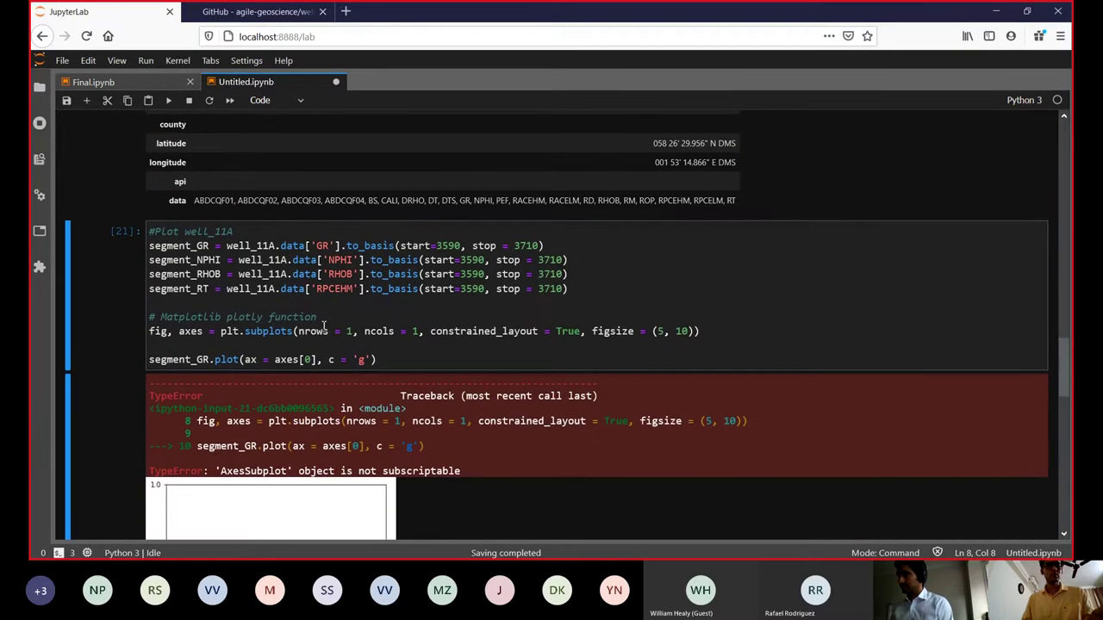
left_click(324, 329)
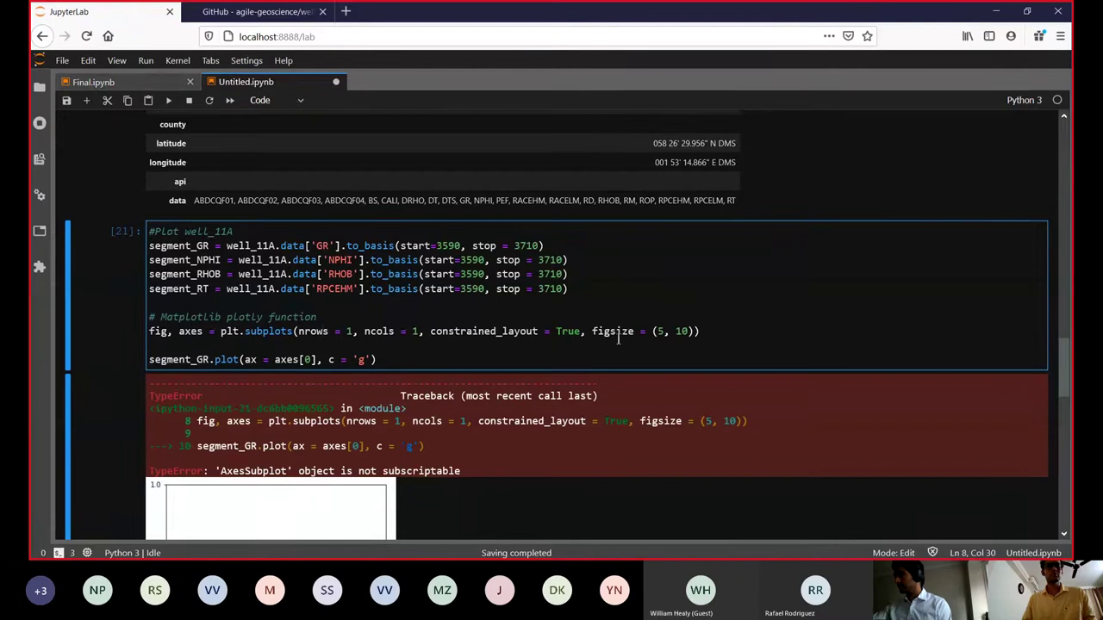
left_click(433, 362)
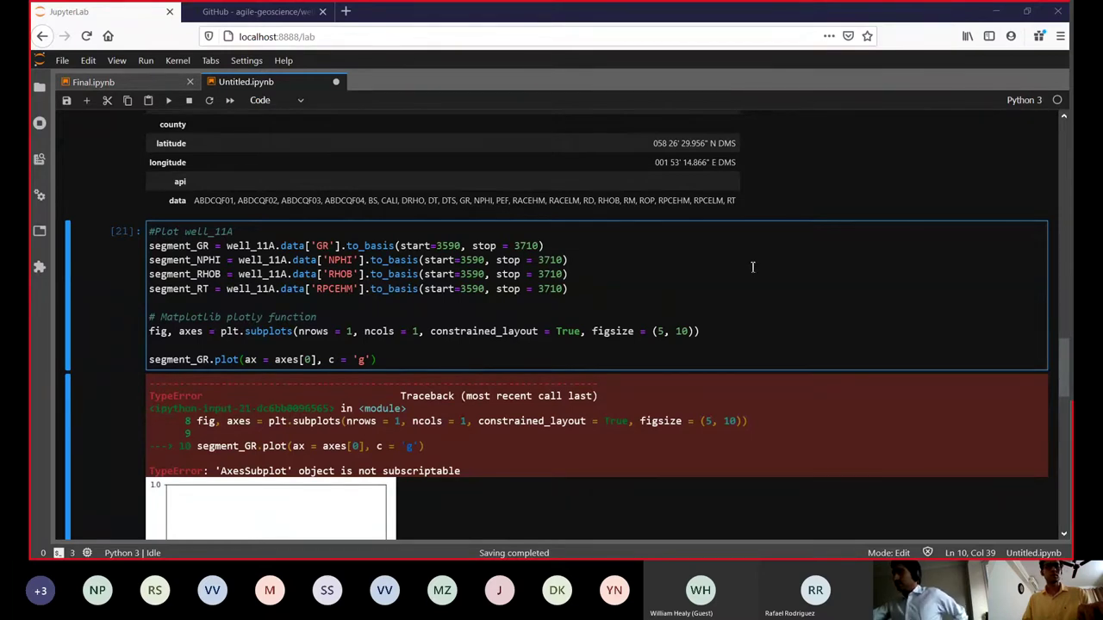
left_click(318, 359)
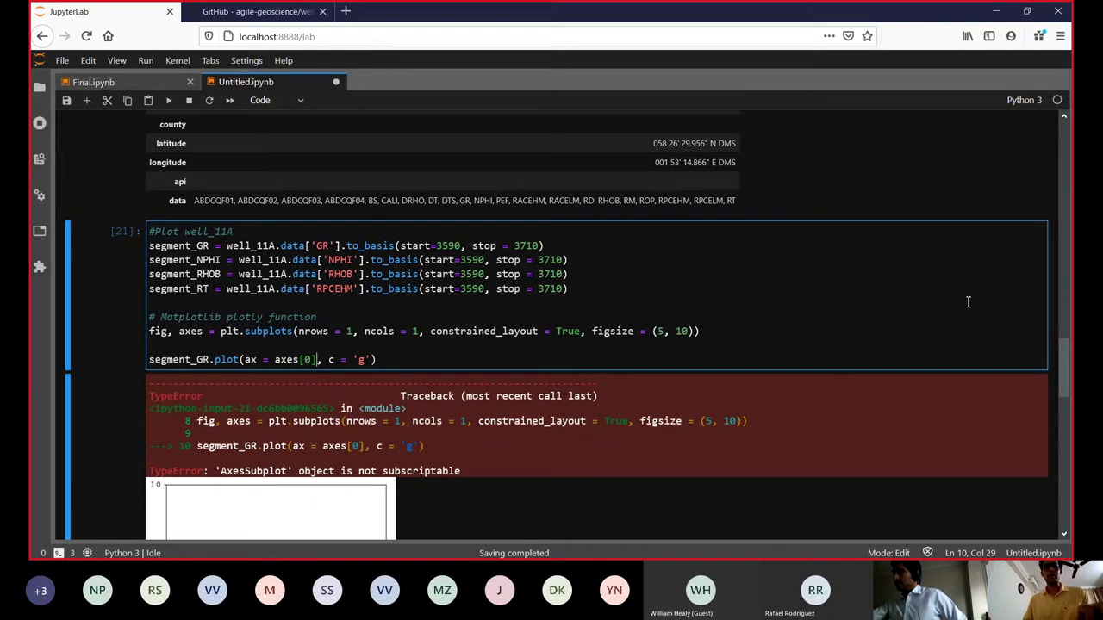
left_click(417, 332)
key("BackSpace")
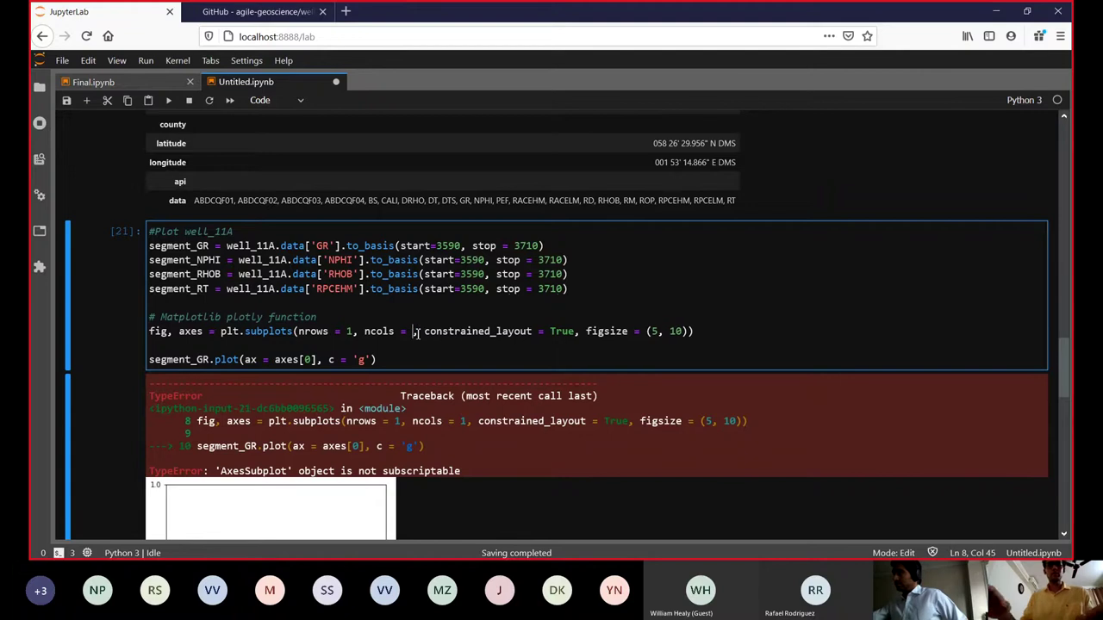
type("2")
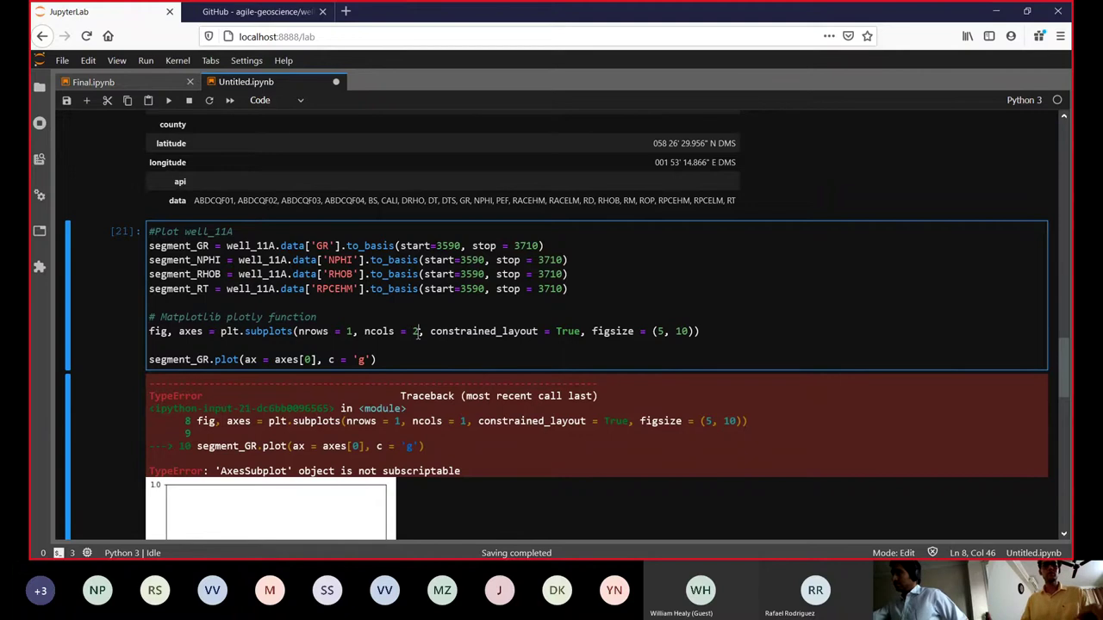
left_click(168, 100)
scroll(259, 185, "down", 6)
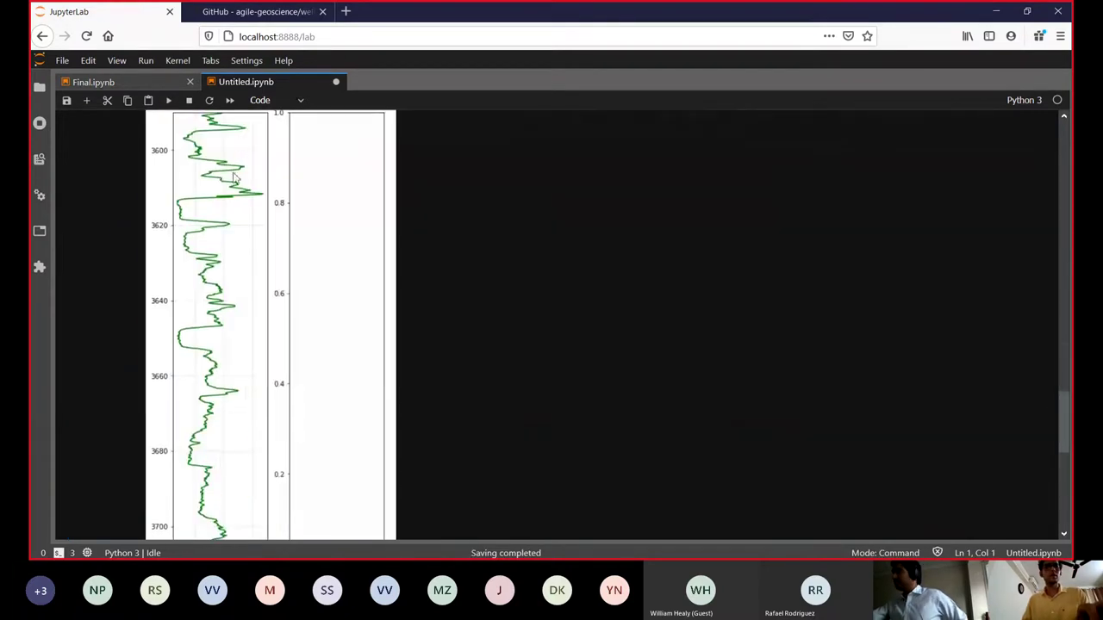
Step: Add a 0–120 GR x-limit with green '///' fill and an NPHI–RHOB twiny track with red 0.5-alpha crossover fill to the plot cell, and run it
scroll(232, 190, "up", 2)
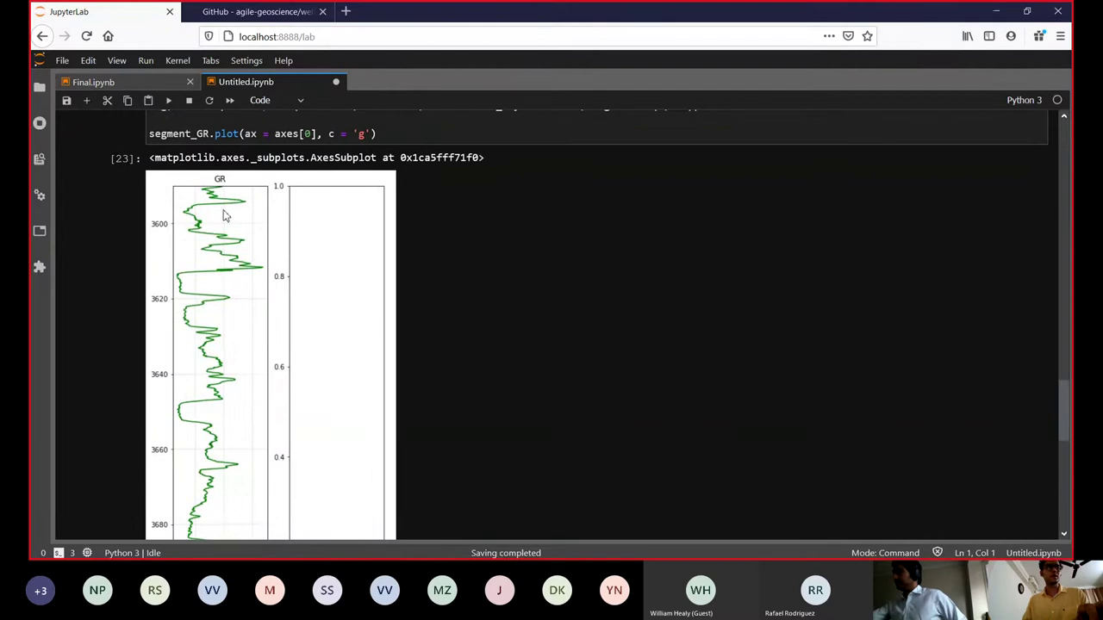
scroll(323, 314, "up", 3)
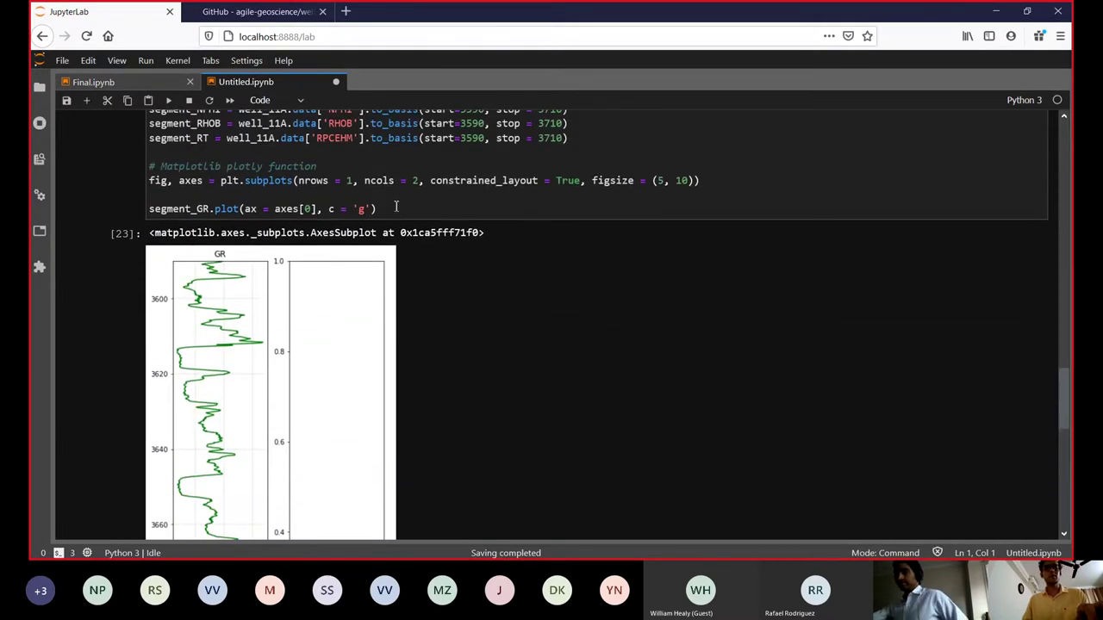
left_click(398, 209)
key("Return")
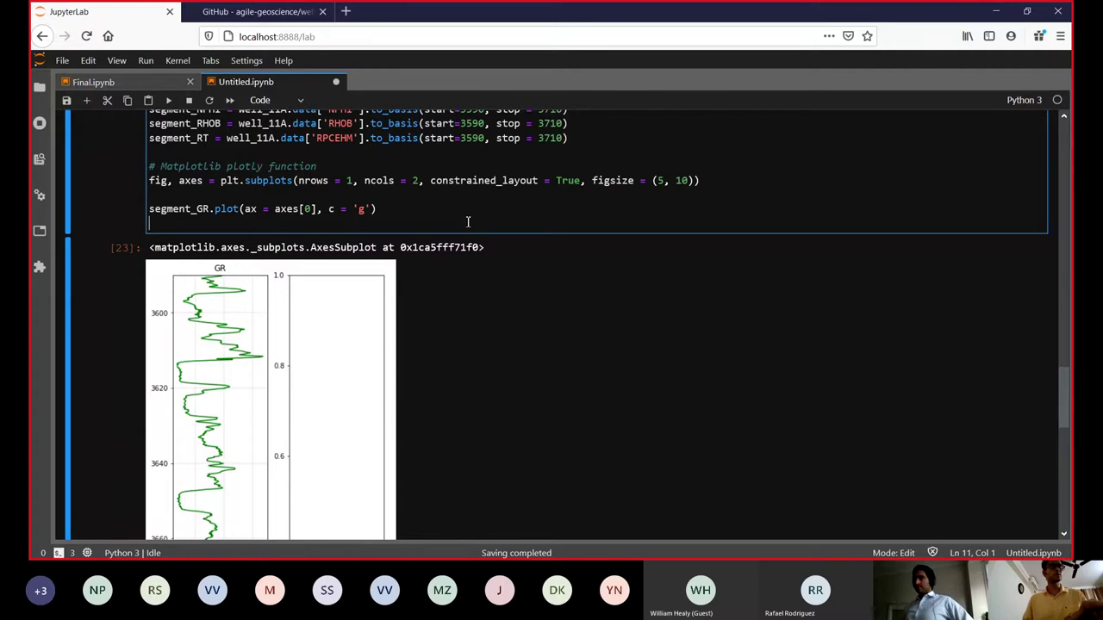
type("axes[0].set_xlim([0, 120]) axes[0].fill_betweenx(segment_GR.basis, 150,  segment_GR, hatch='///', edgecolor='green', facecolor='none')  ax1 = axes[1] ax2 = ax1.twiny() ax1.set_xlim([0.45, -0.15]) ax2.set_xlim([1.95, 2.95]) segment_NPHI.plot(ax=ax1, c = 'r') segment_RHOB.plot(ax=ax2) segment_2 = -segment_NPHI+2.6 segment_2.plot(ax=ax2, c = 'None') ax2.fill_betweenx(segment_NPHI.basis, segment_RHOB, segment_2, color='red', alpha=0.5, where = (segment_2>segment_RHOB))")
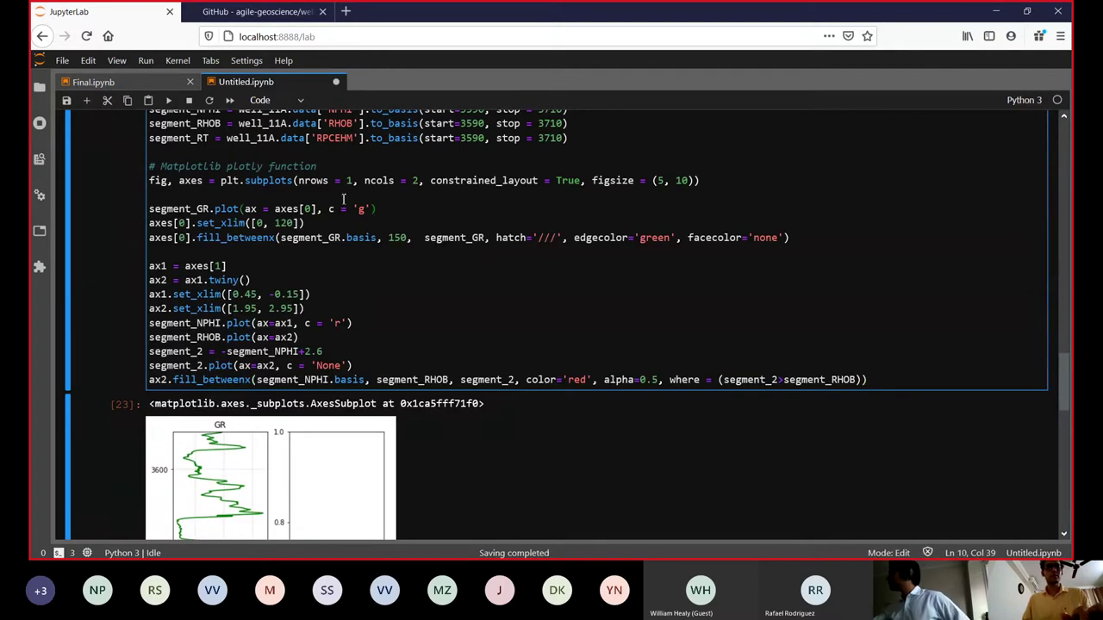
key("shift+Return")
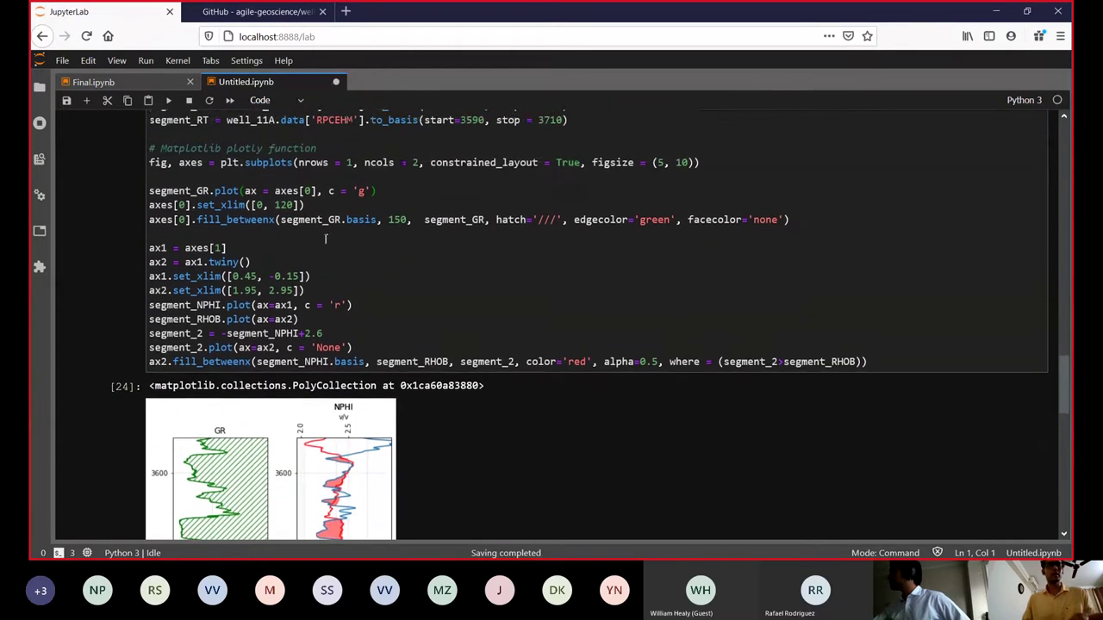
Step: Compare the added GR and NPHI–RHOB plotting code with the two-track figure below the cell
scroll(326, 239, "up", 1)
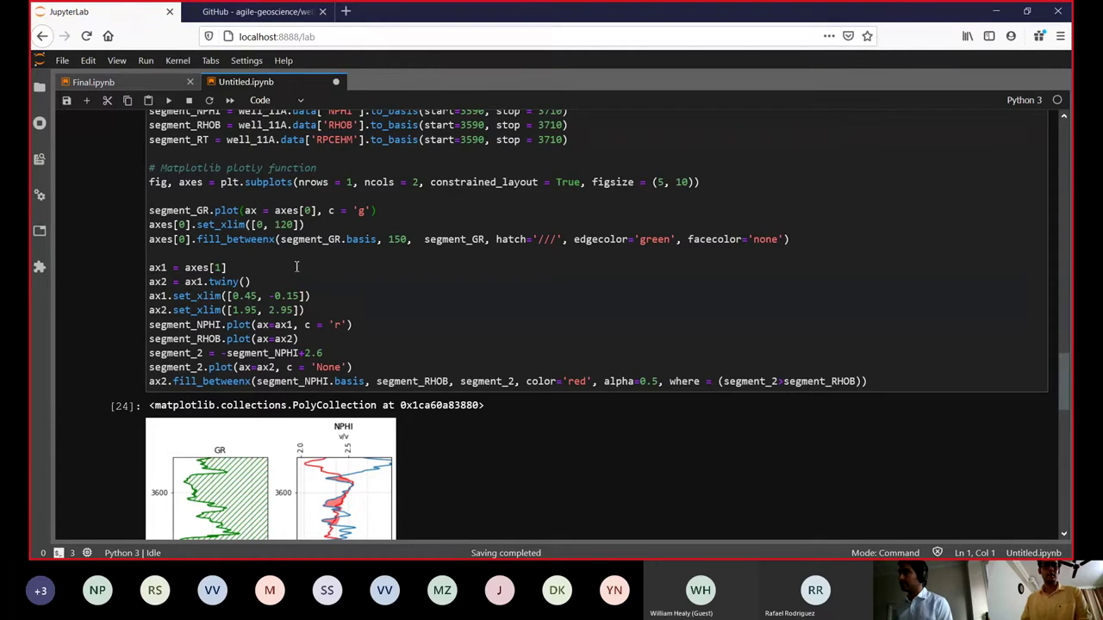
scroll(266, 248, "down", 10)
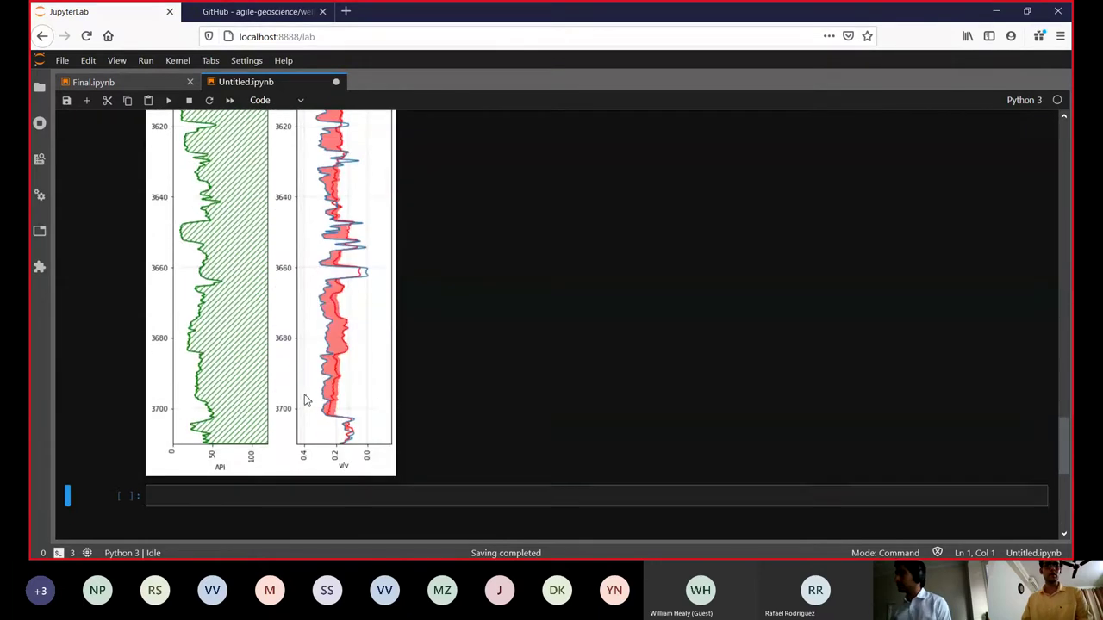
scroll(250, 387, "up", 10)
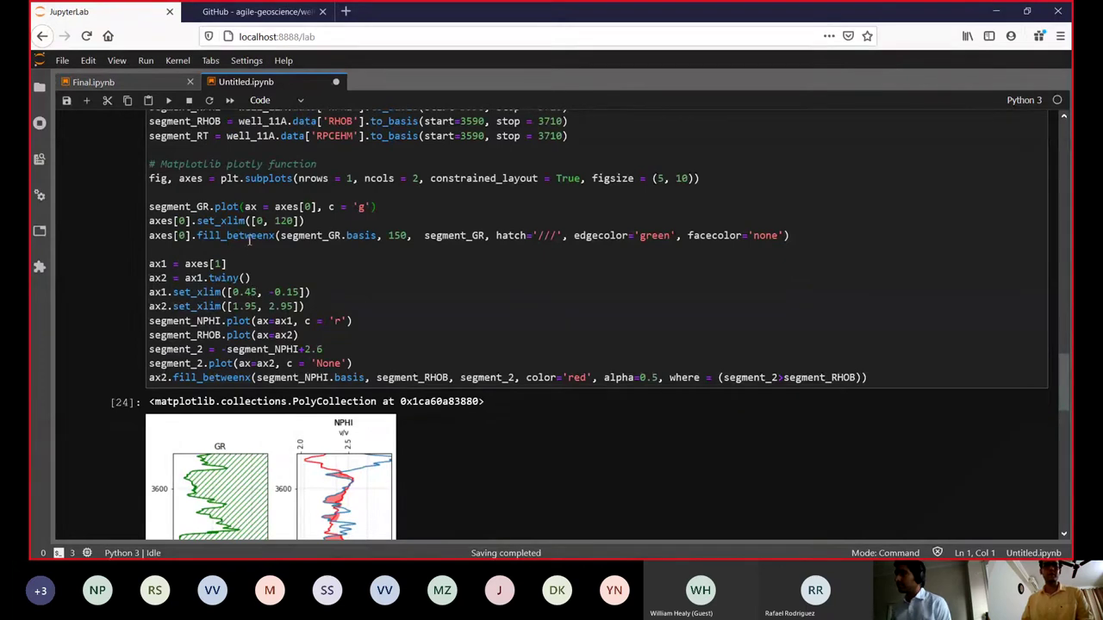
scroll(386, 397, "down", 2)
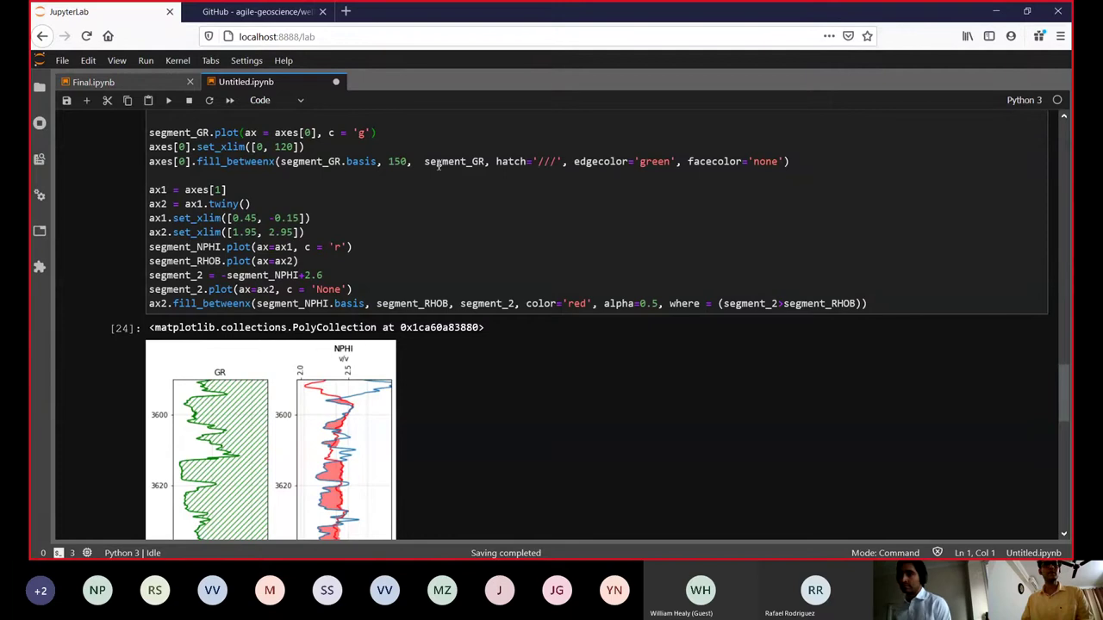
scroll(439, 164, "down", 5)
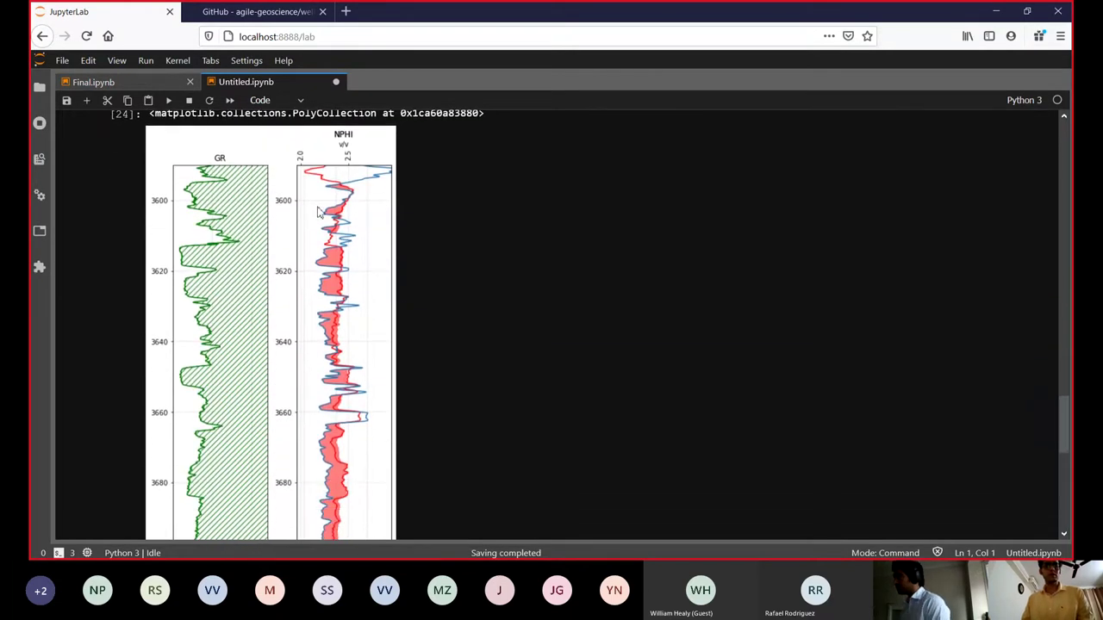
scroll(241, 478, "down", 2)
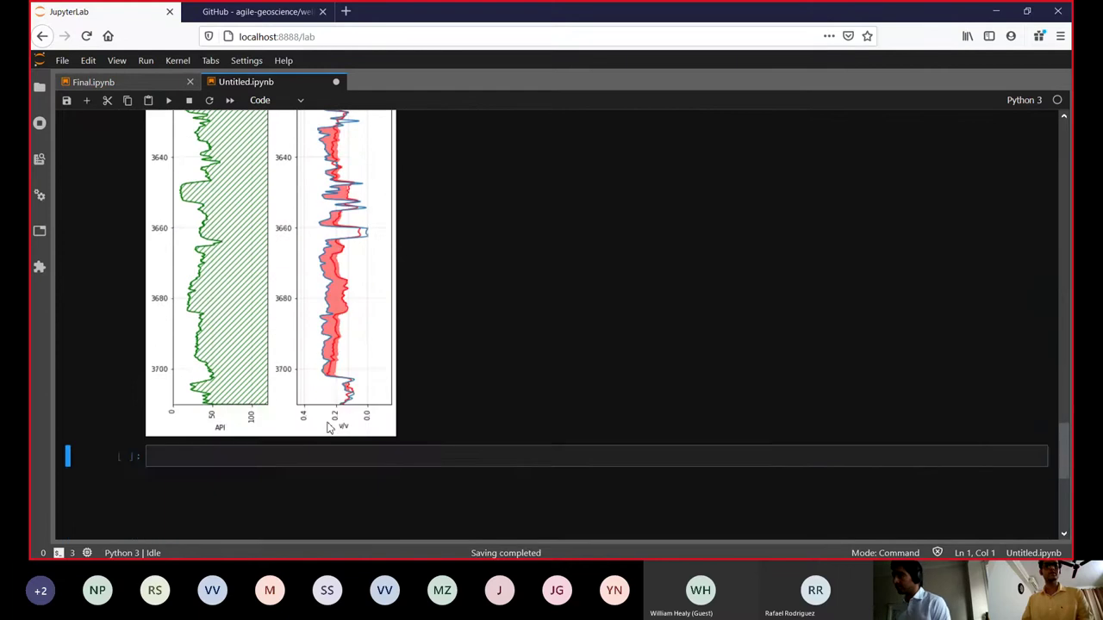
Step: Highlight the segment_GR.basis argument in the axes[0].fill_betweenx line and compare it with the depth axis of the GR track
scroll(375, 393, "up", 8)
scroll(375, 393, "down", 2)
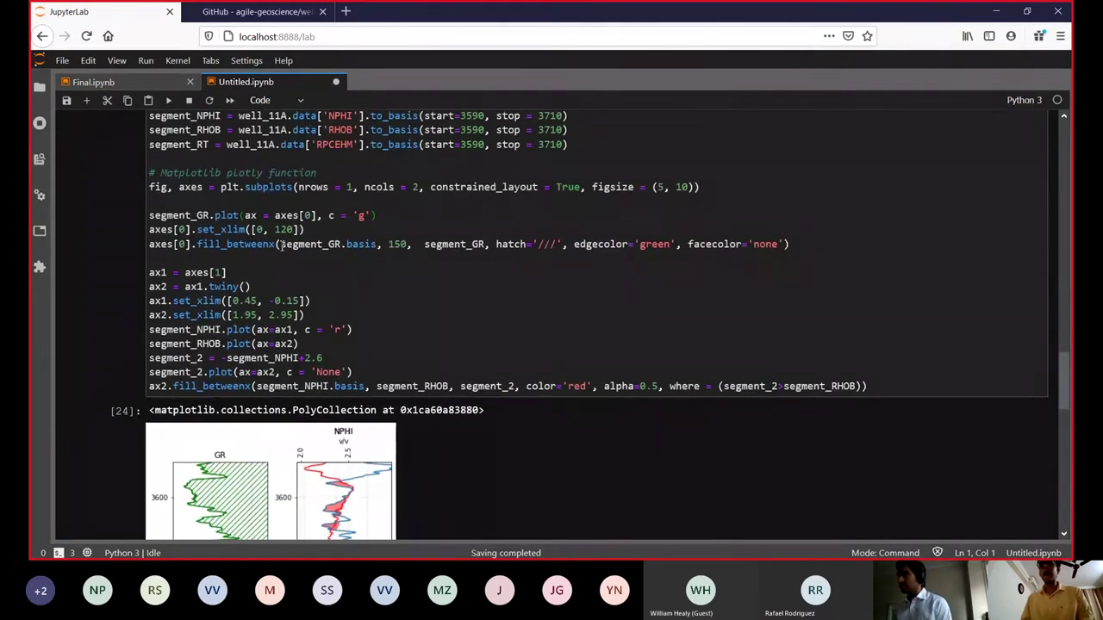
left_click_drag(282, 244, 377, 247)
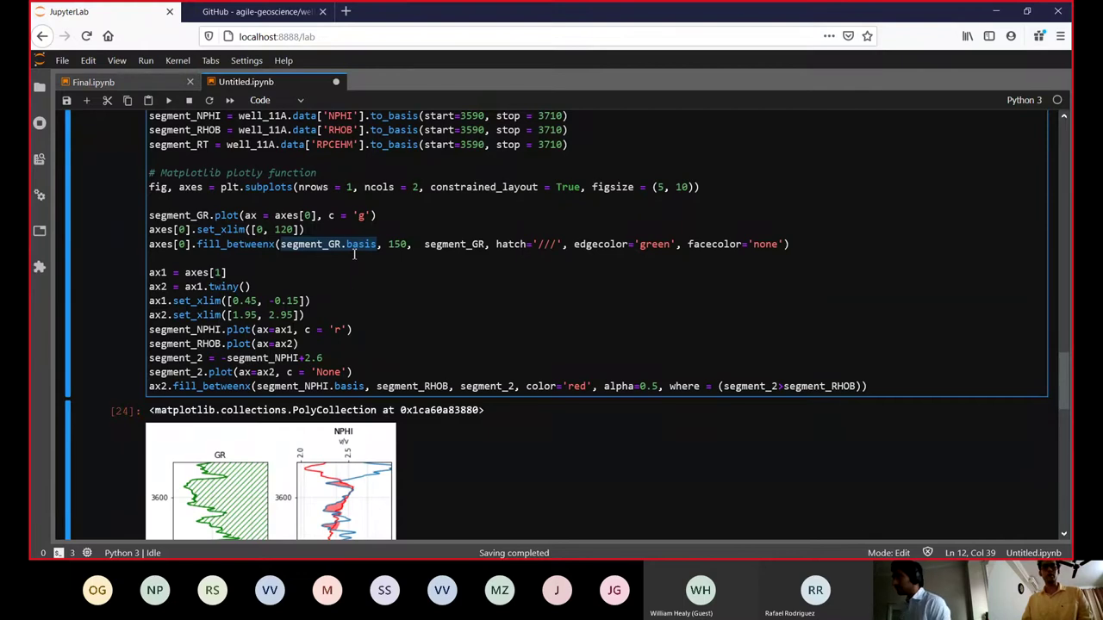
scroll(180, 305, "down", 5)
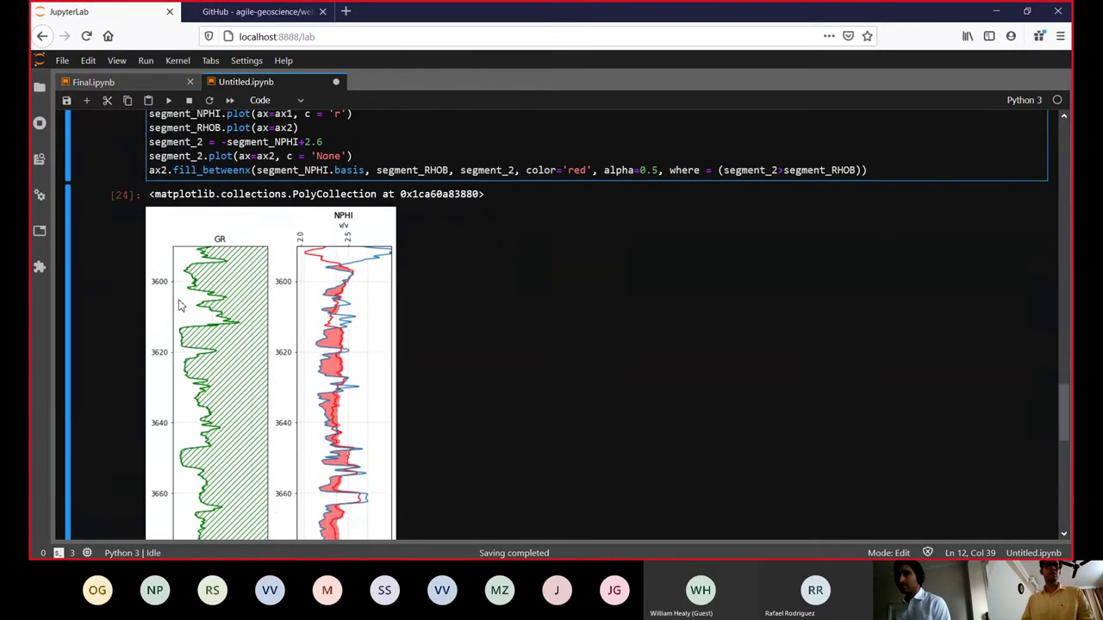
scroll(180, 305, "down", 5)
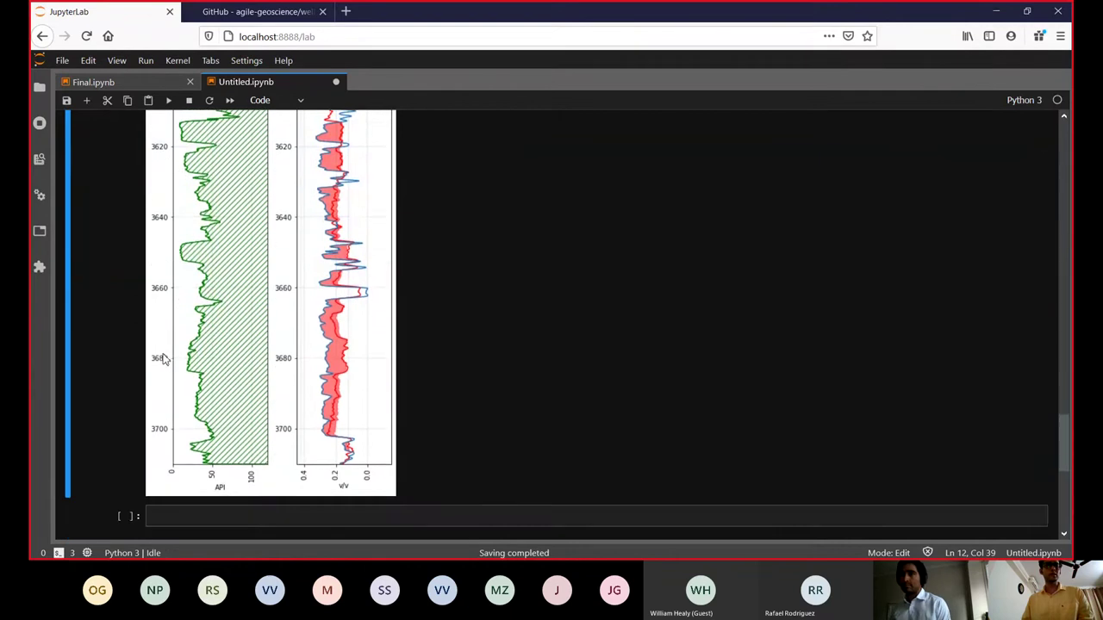
scroll(172, 379, "down", 4)
scroll(187, 404, "up", 20)
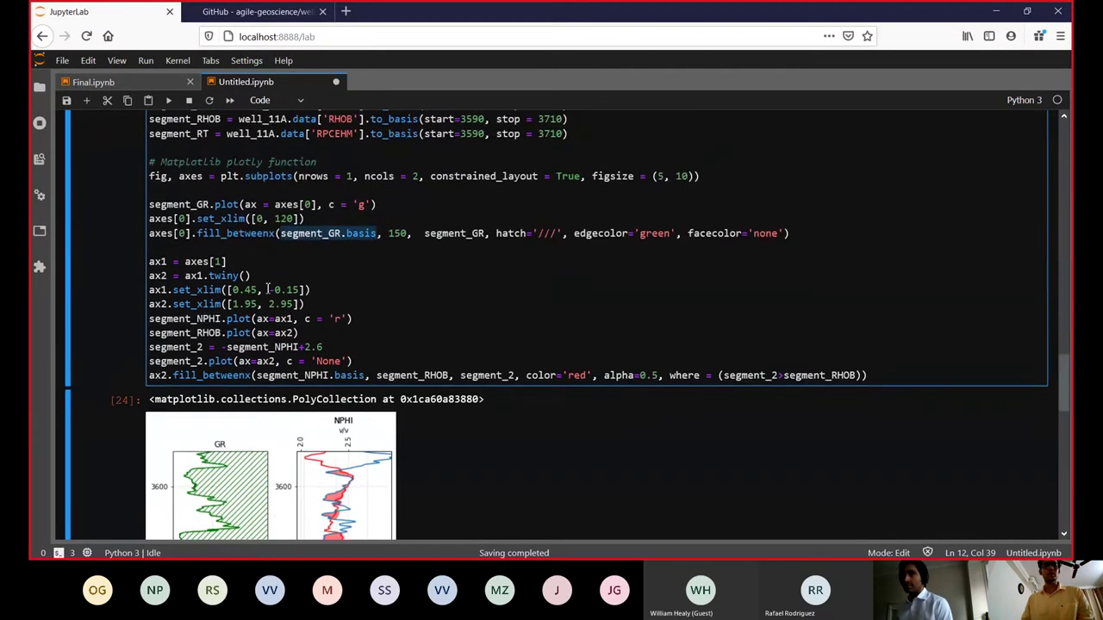
Step: Highlight the x-limits of ax1 and ax2 in the set_xlim lines and check the ax1 limits against the second track's scale
left_click(308, 276)
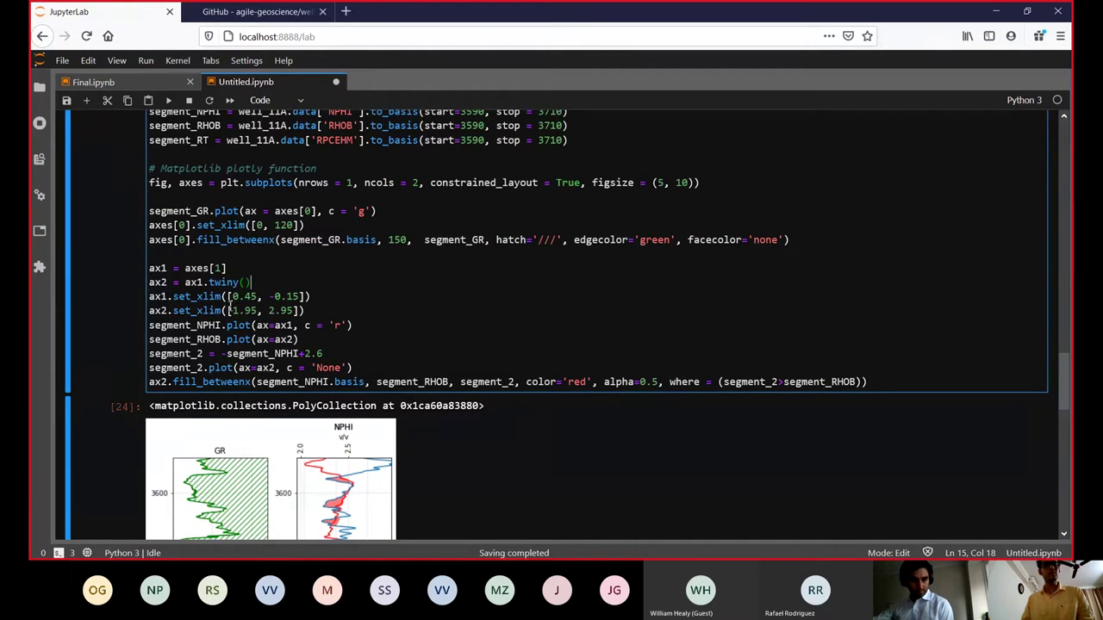
left_click_drag(231, 296, 301, 296)
scroll(456, 374, "down", 9)
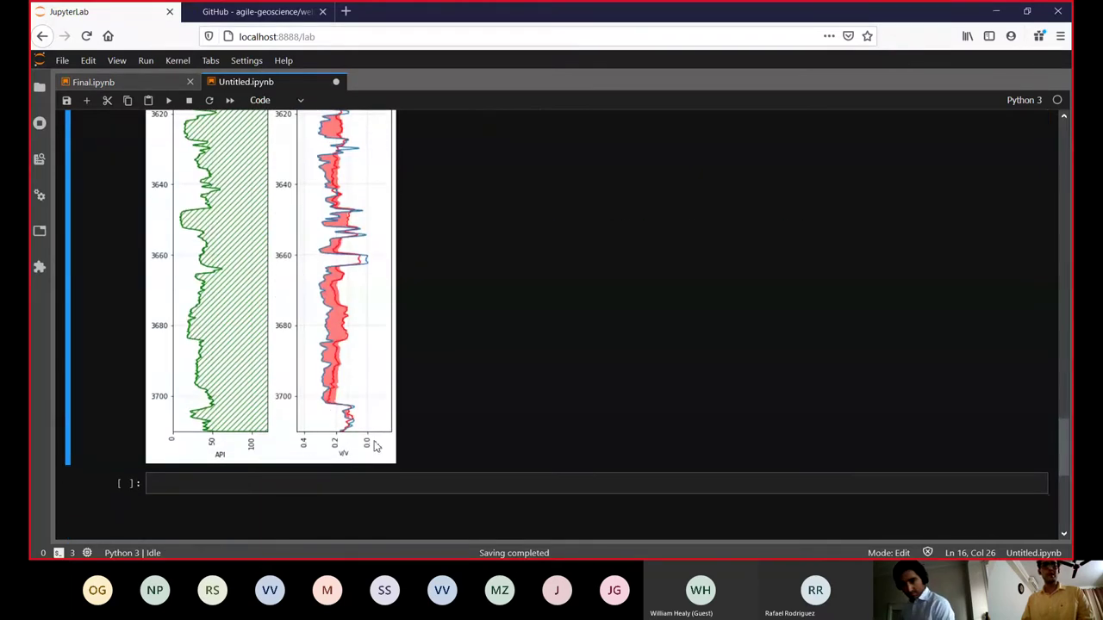
scroll(400, 343, "up", 7)
scroll(400, 343, "up", 2)
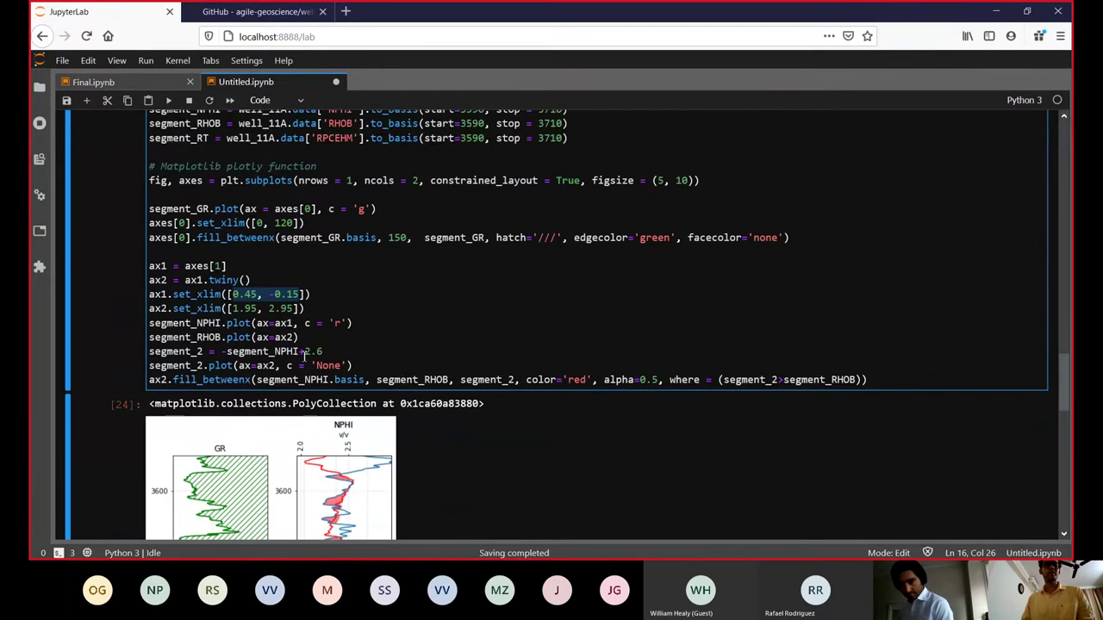
left_click_drag(183, 315, 308, 312)
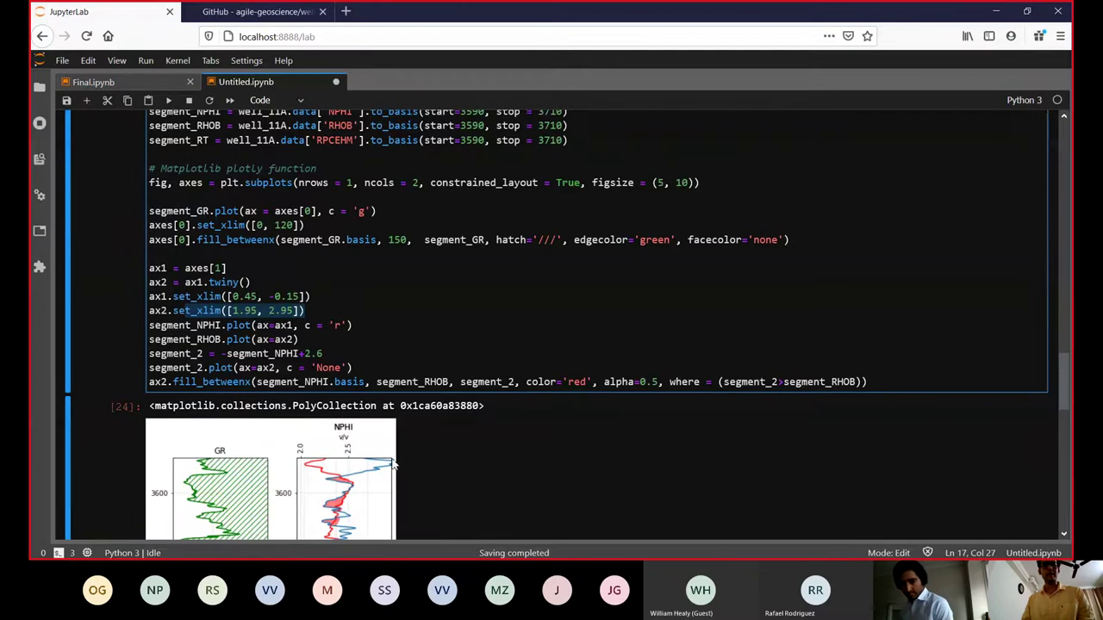
Step: Review the NPHI and RHOB plot lines and the segment_2 fill code, and examine the red crossover shading in the figure
left_click(301, 344)
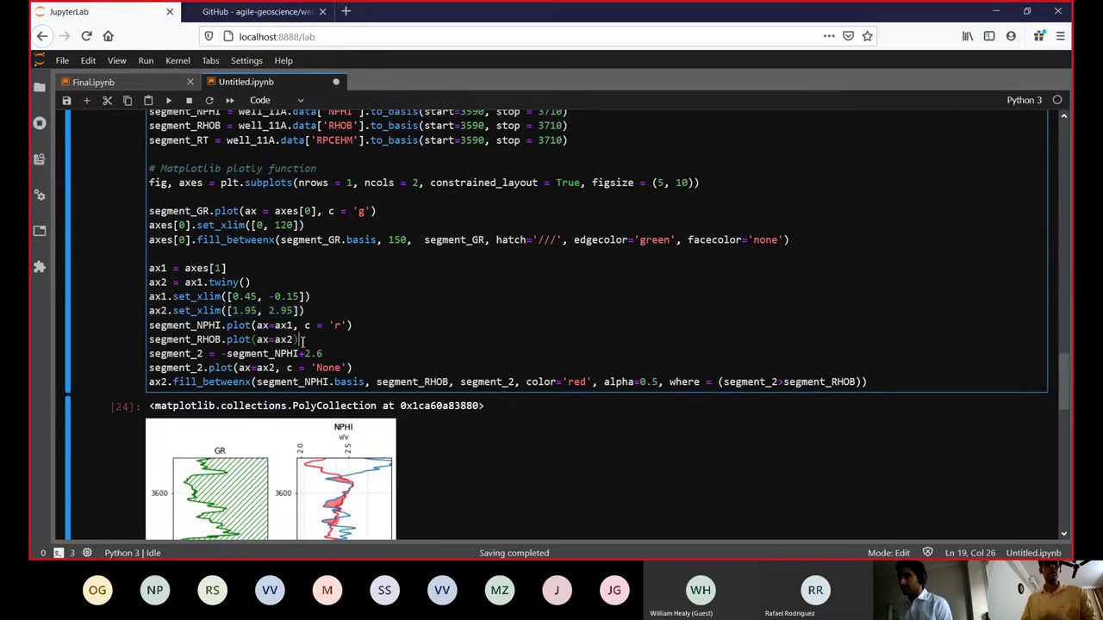
triple_click(186, 326)
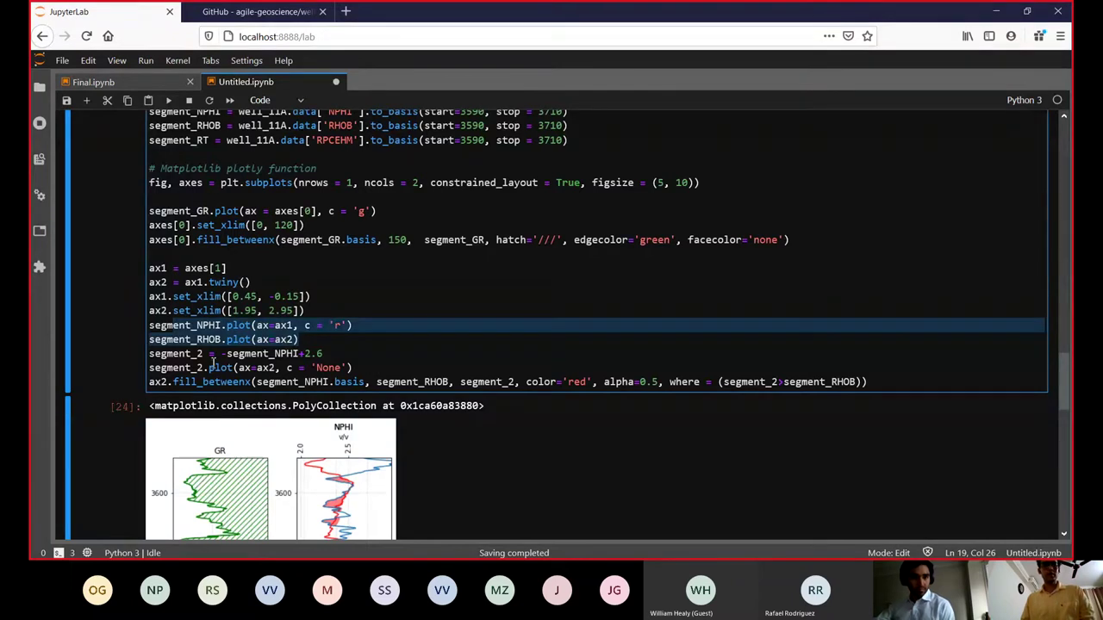
left_click_drag(151, 354, 869, 385)
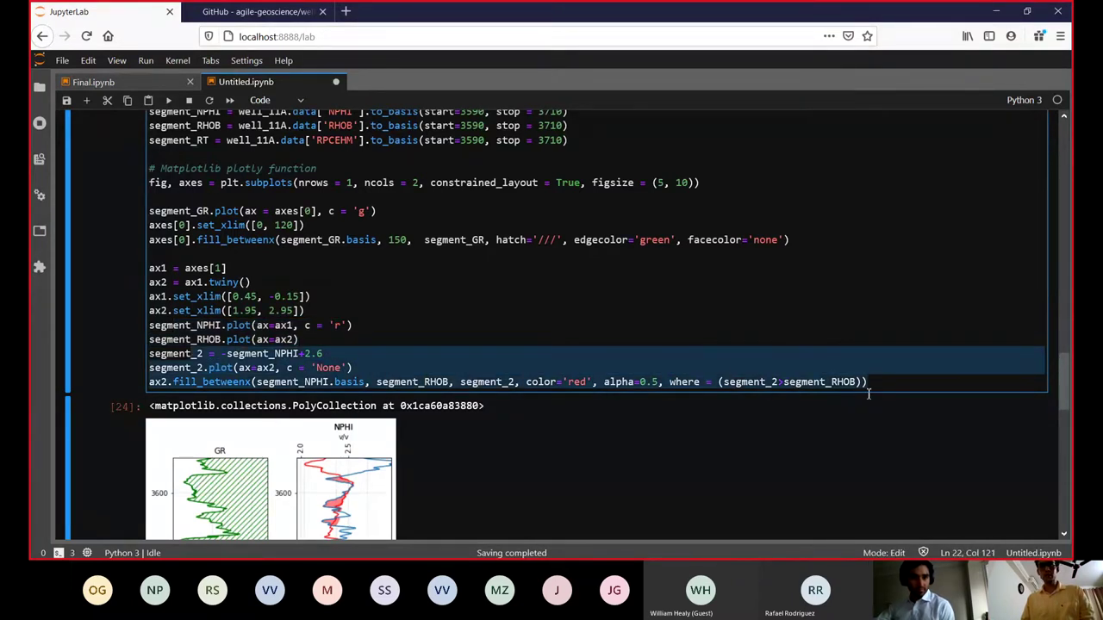
scroll(362, 461, "down", 3)
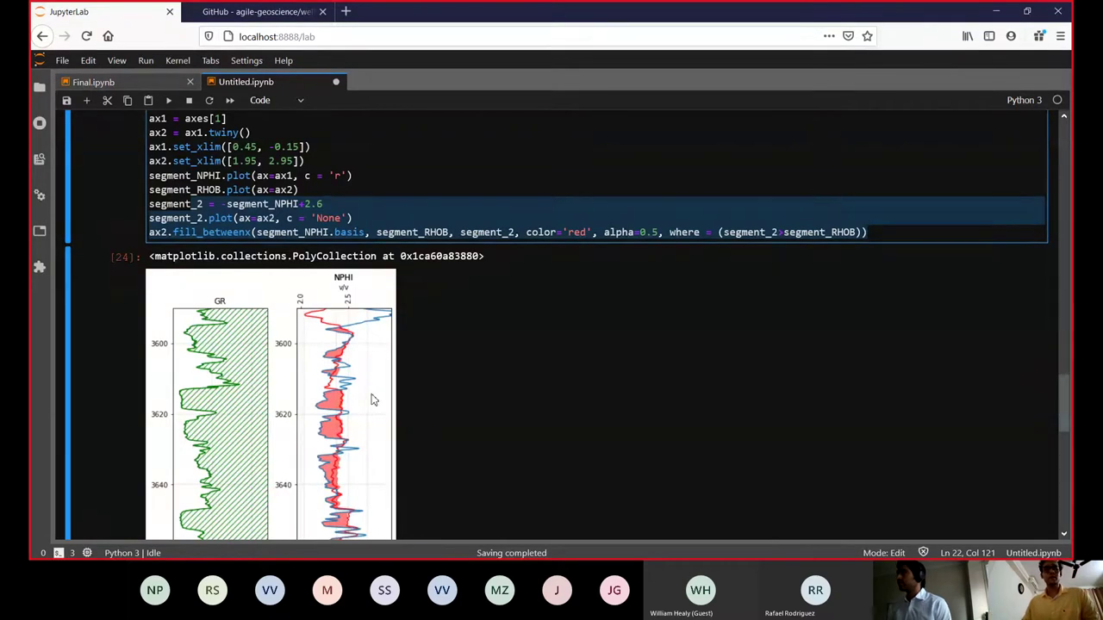
scroll(376, 412, "down", 2)
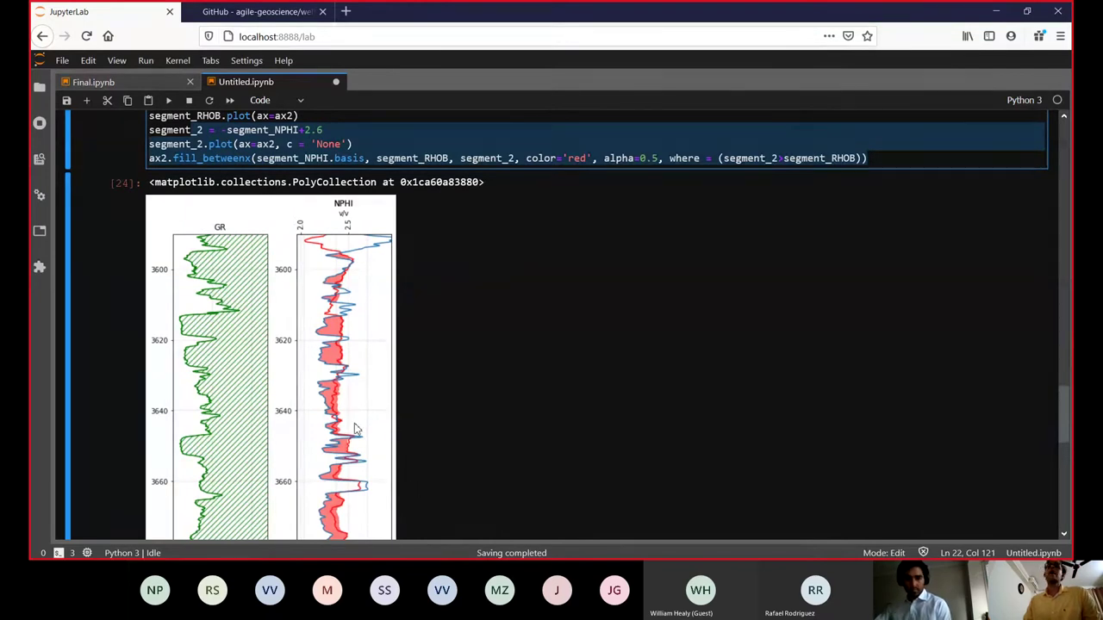
scroll(345, 428, "down", 4)
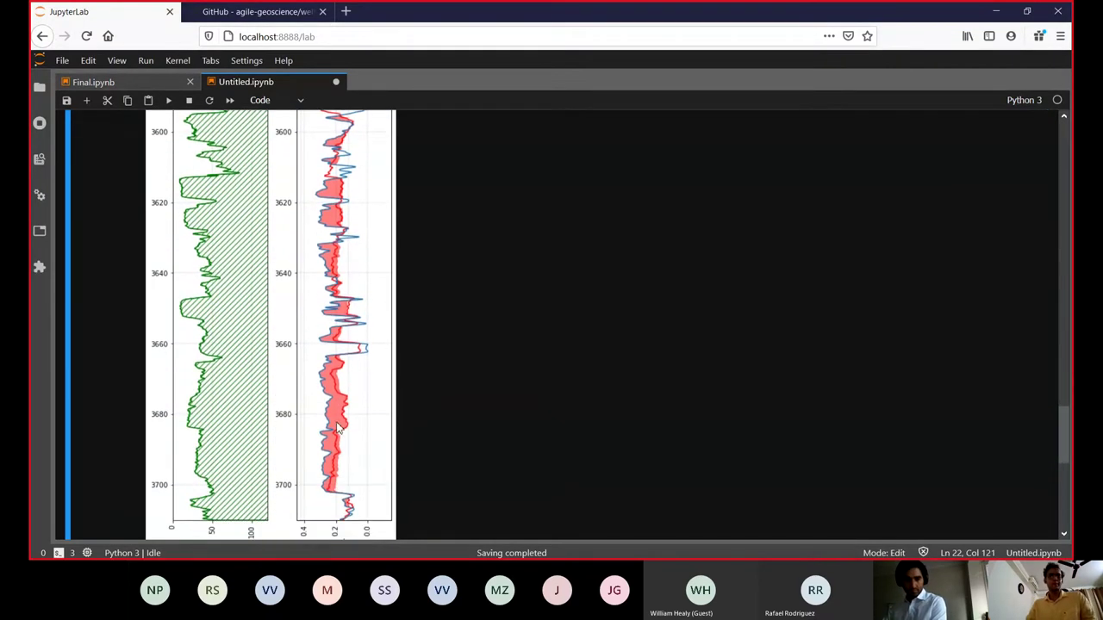
scroll(336, 429, "down", 2)
scroll(336, 431, "up", 3)
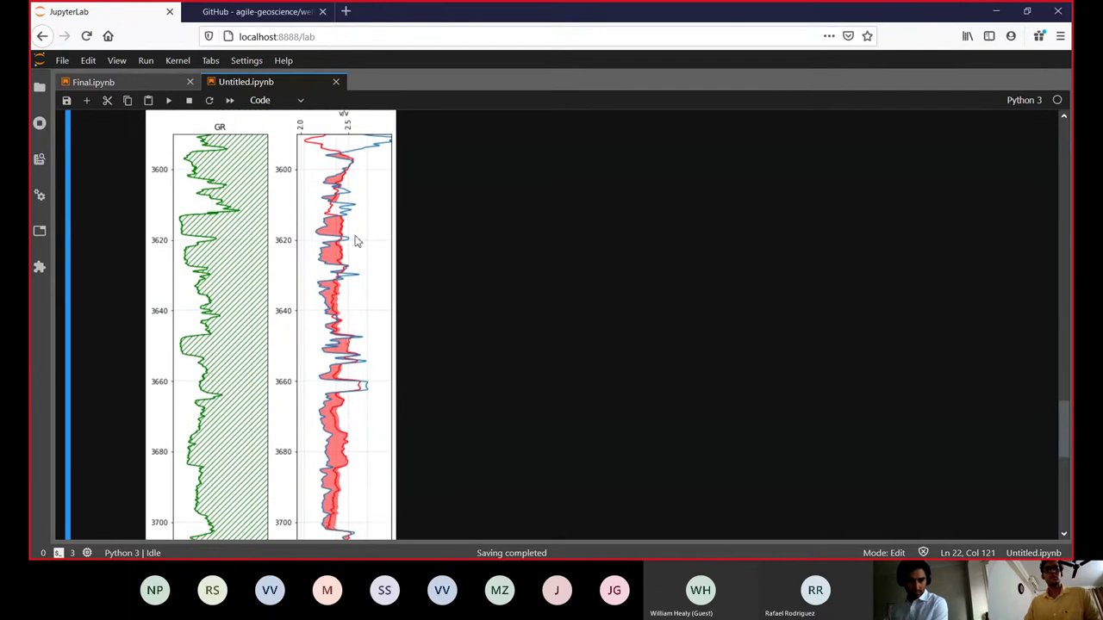
scroll(358, 224, "up", 1)
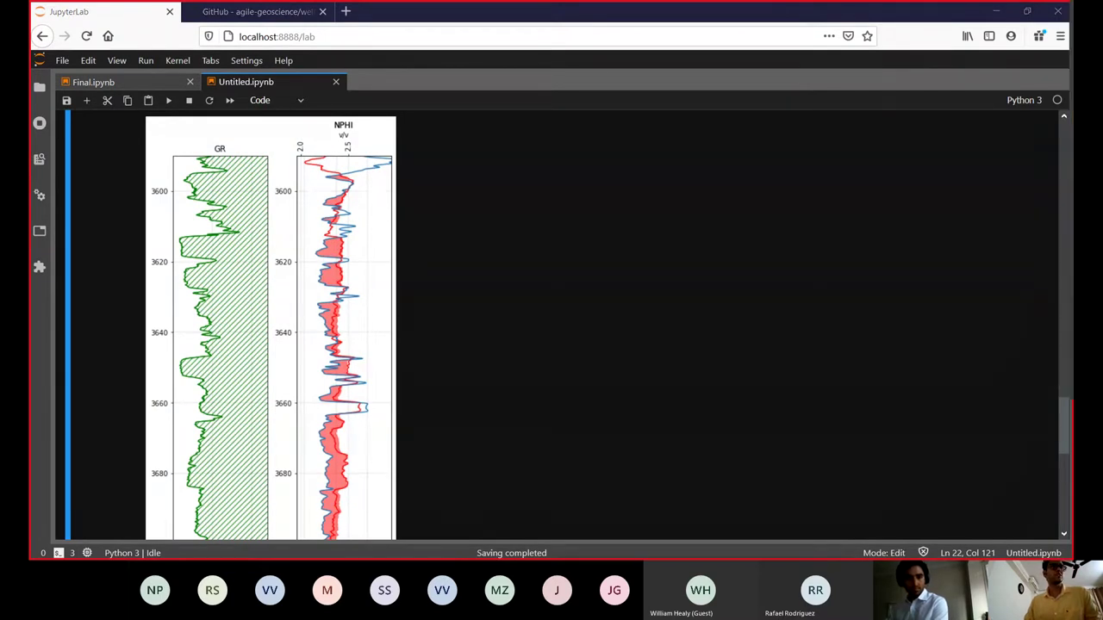
Step: Review the where condition in the ax2.fill_betweenx line against the NPHI–RHOB crossover shading down to the figure's base
scroll(598, 325, "up", 5)
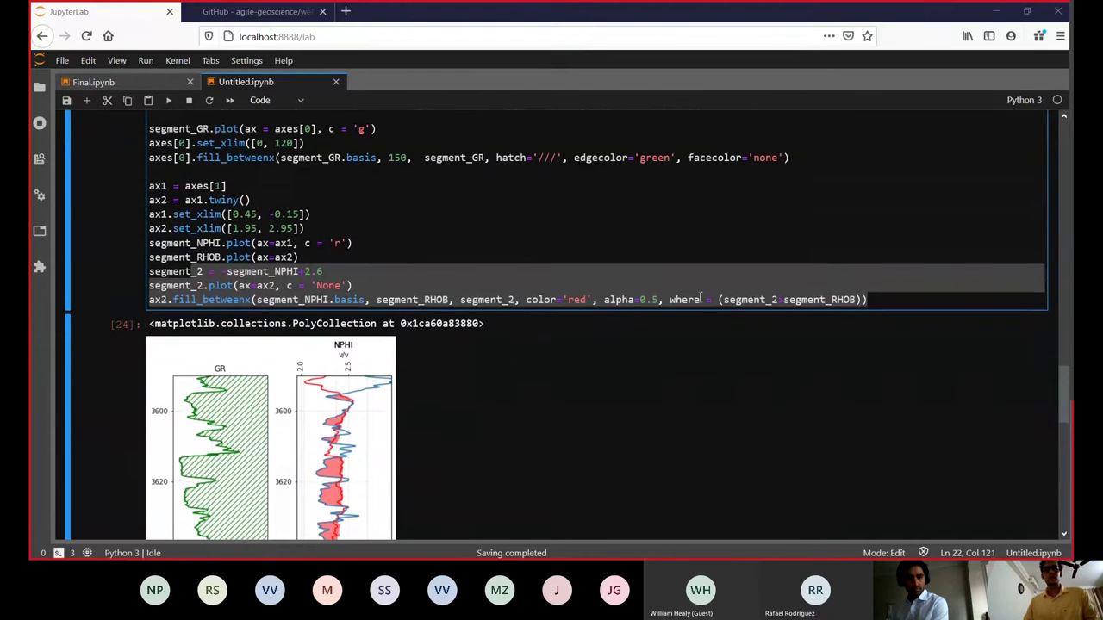
left_click(715, 305)
key("End")
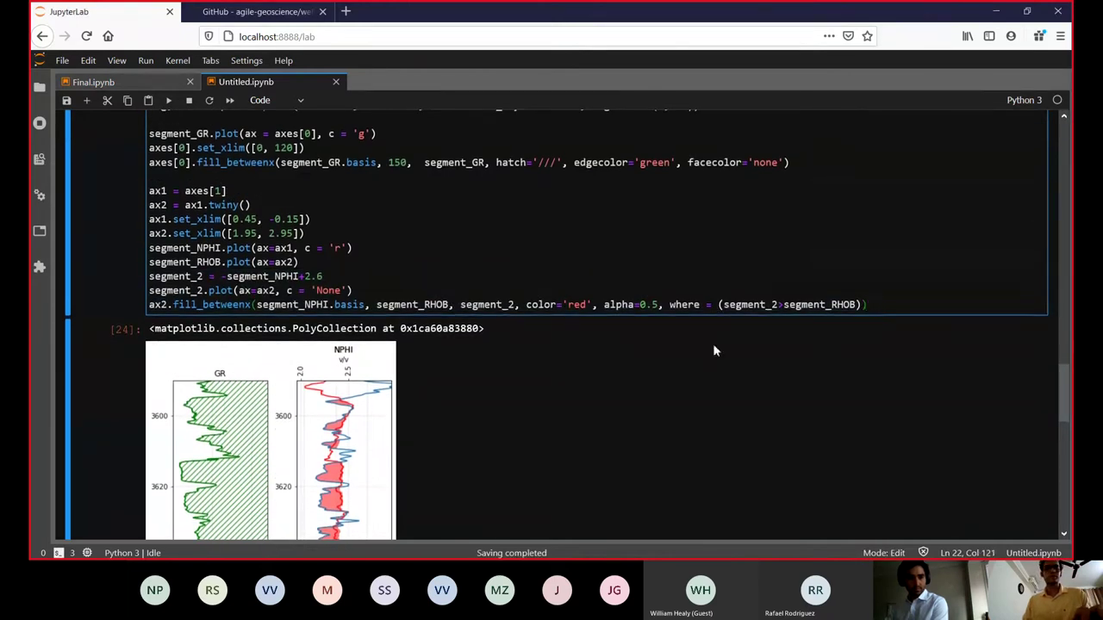
scroll(706, 345, "down", 4)
scroll(668, 357, "down", 1)
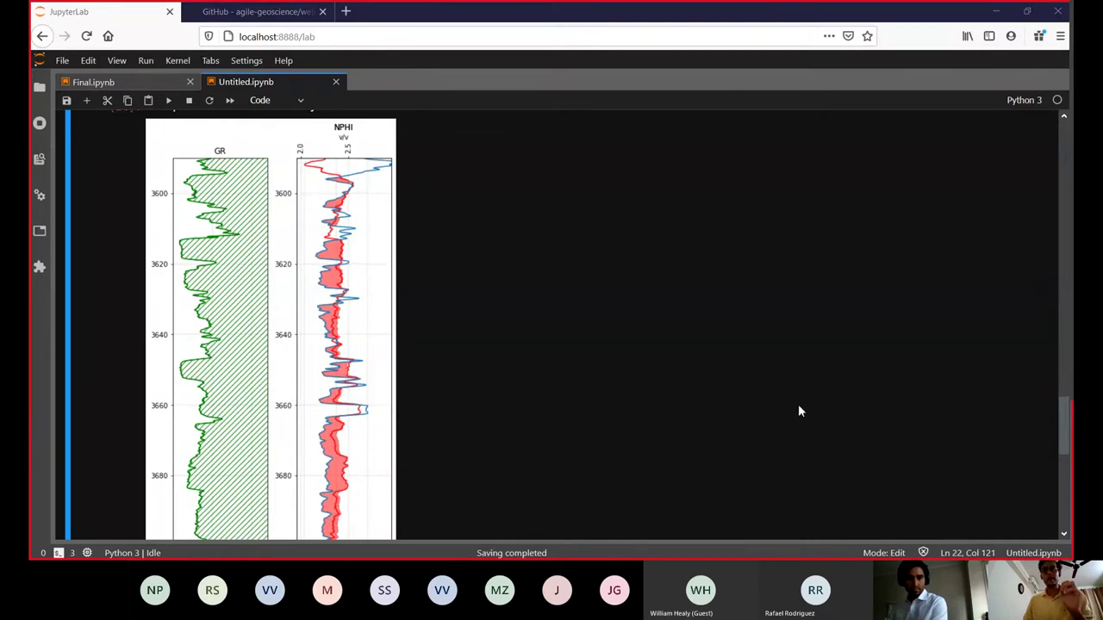
scroll(798, 411, "down", 7)
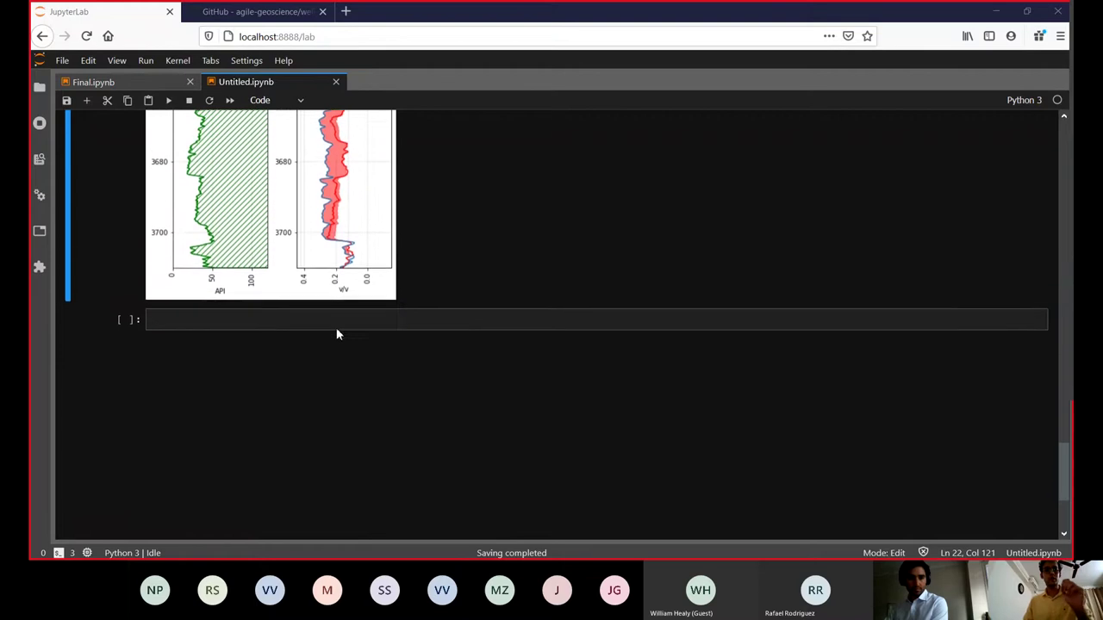
scroll(337, 329, "up", 1)
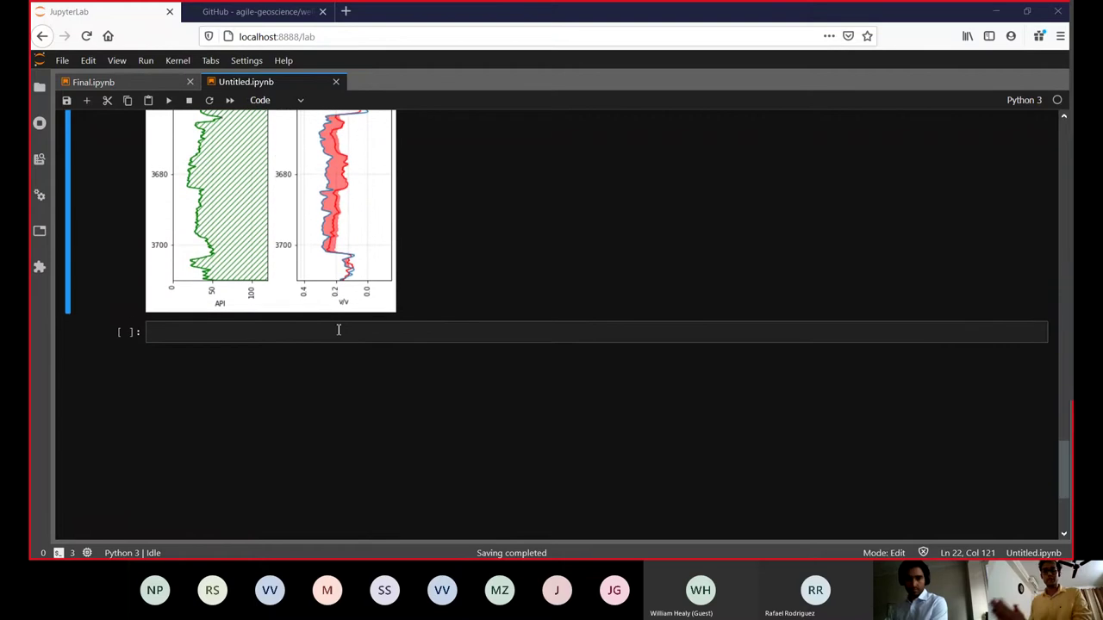
Step: Begin the empty cell below the two-track figure with the comment "#Plot all the GR logs in the project"
left_click(337, 330)
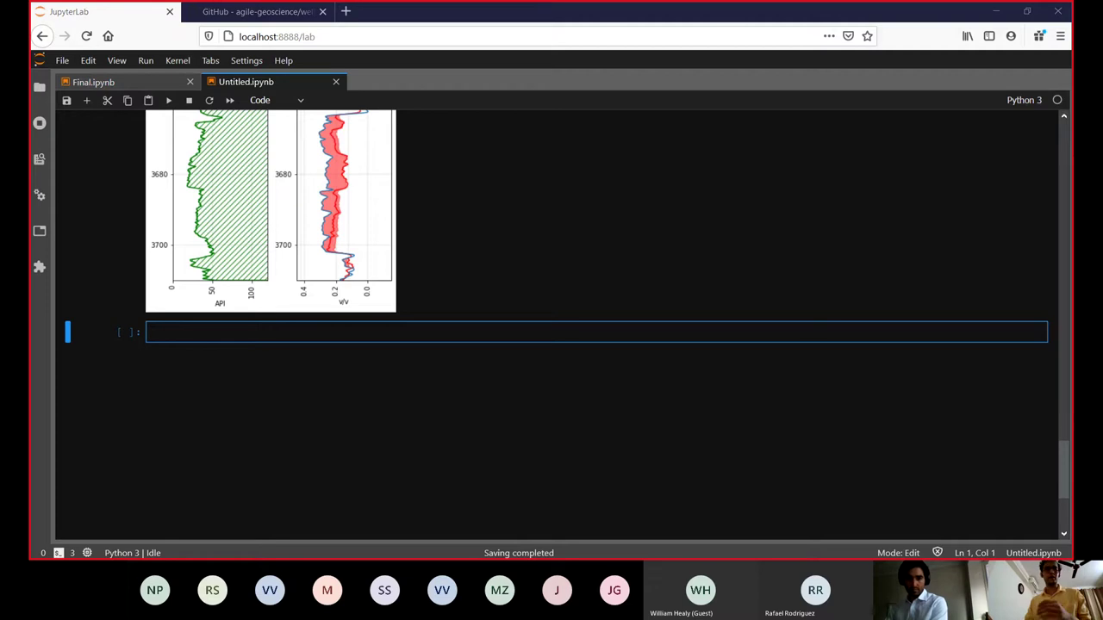
left_click(521, 250)
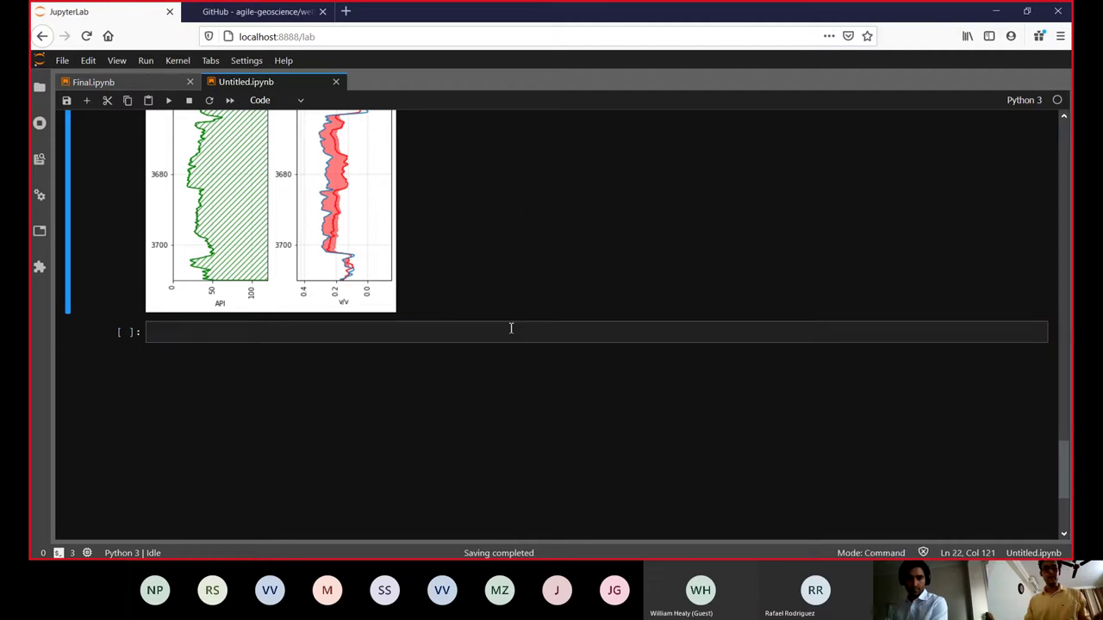
left_click(511, 328)
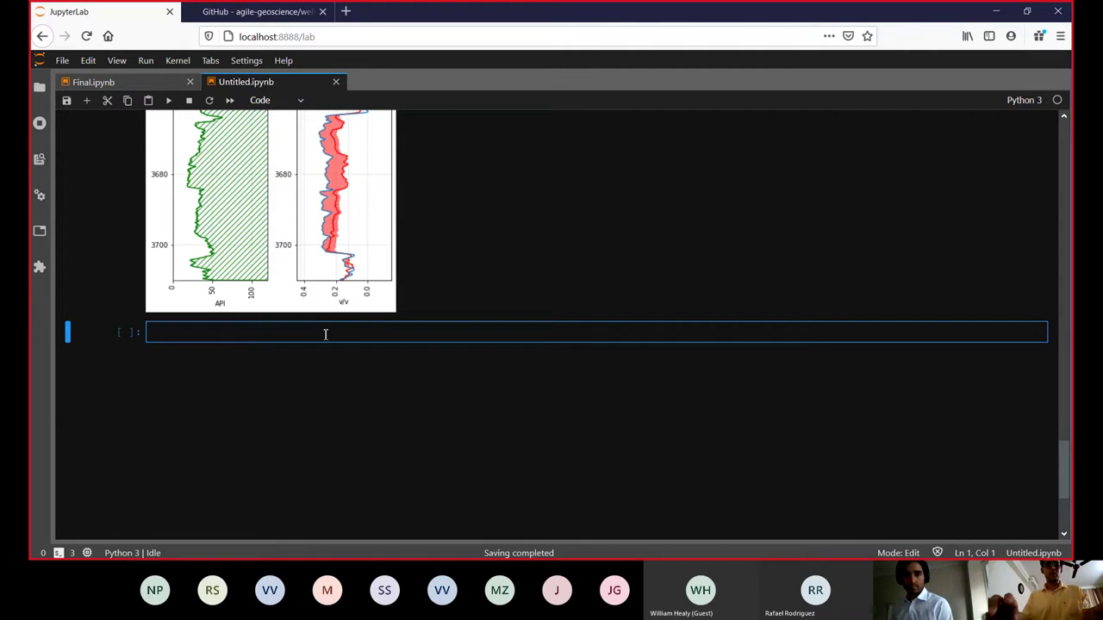
type("#Plot all t")
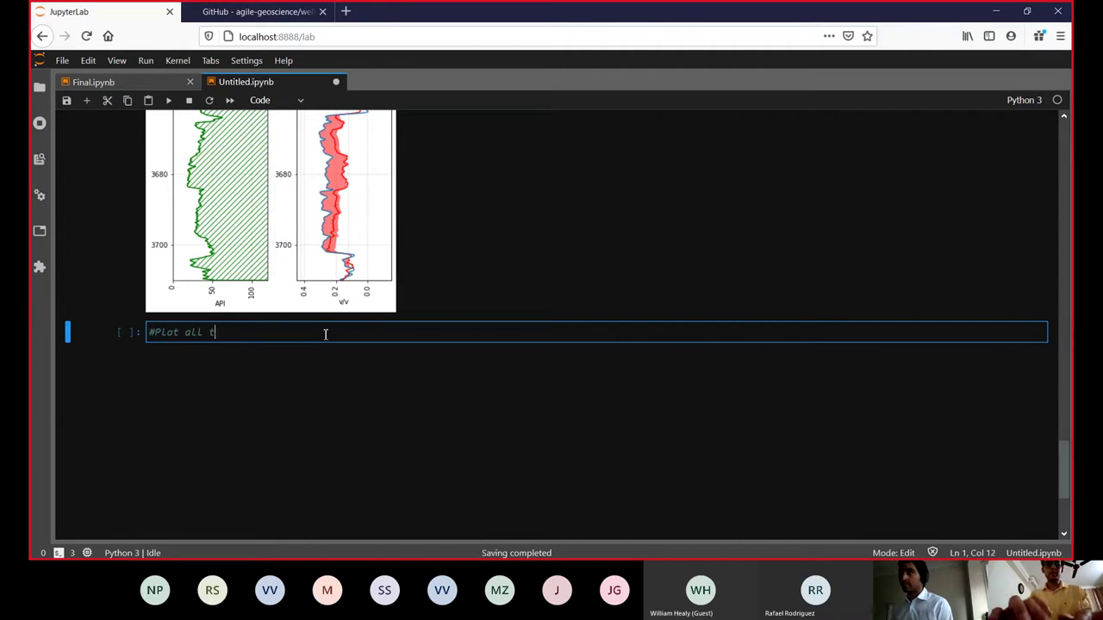
type("he GR logs ")
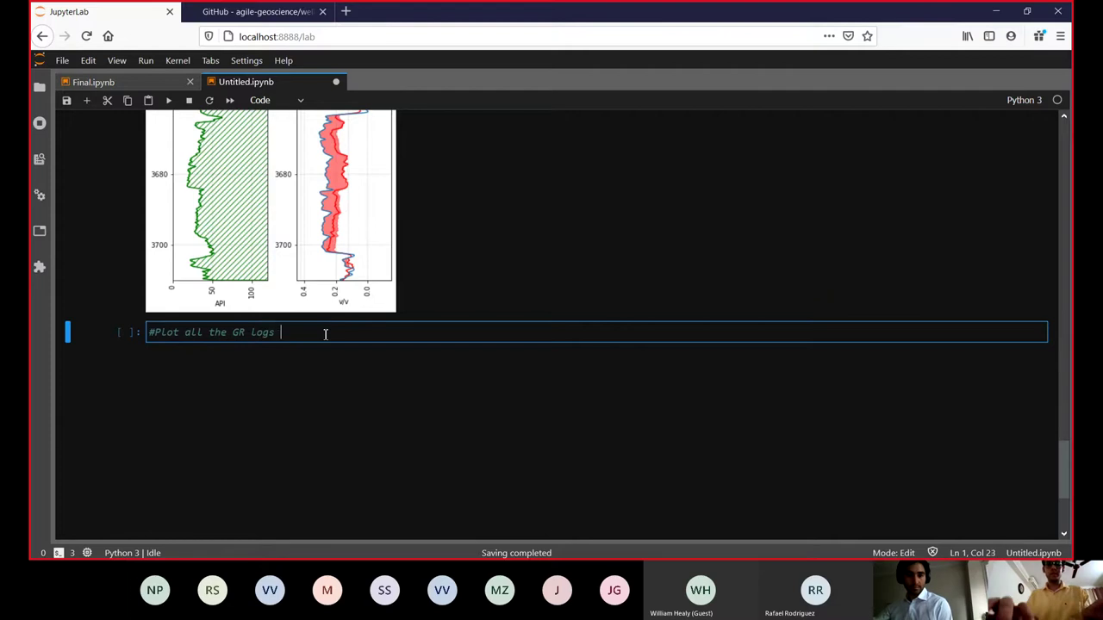
type("in the porject")
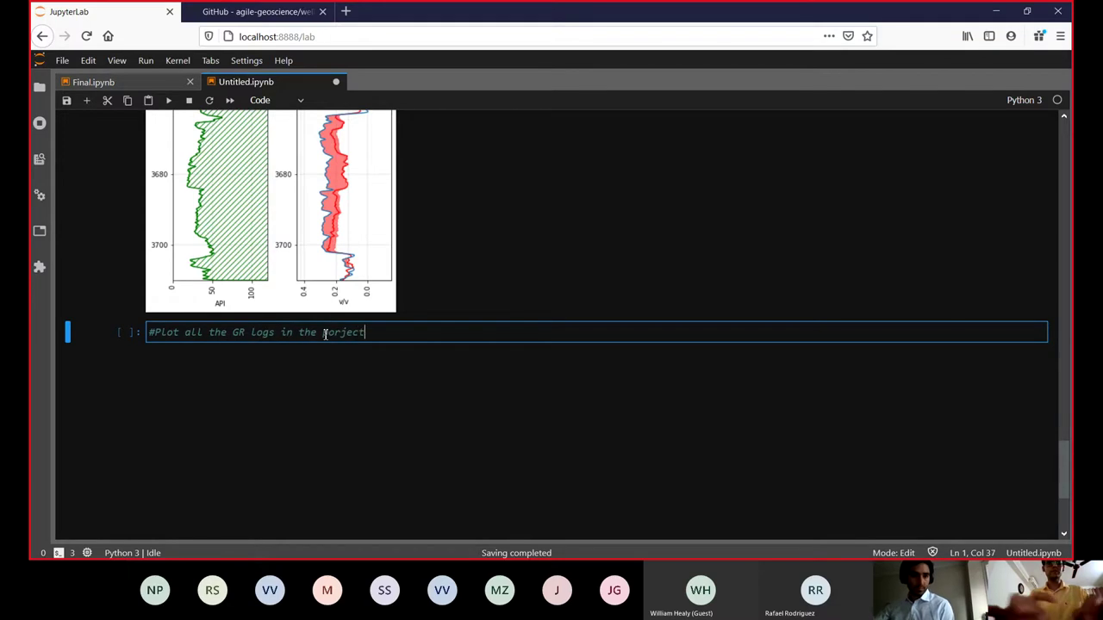
key("BackSpace")
key("BackSpace")
key("BackSpace")
key("BackSpace")
key("BackSpace")
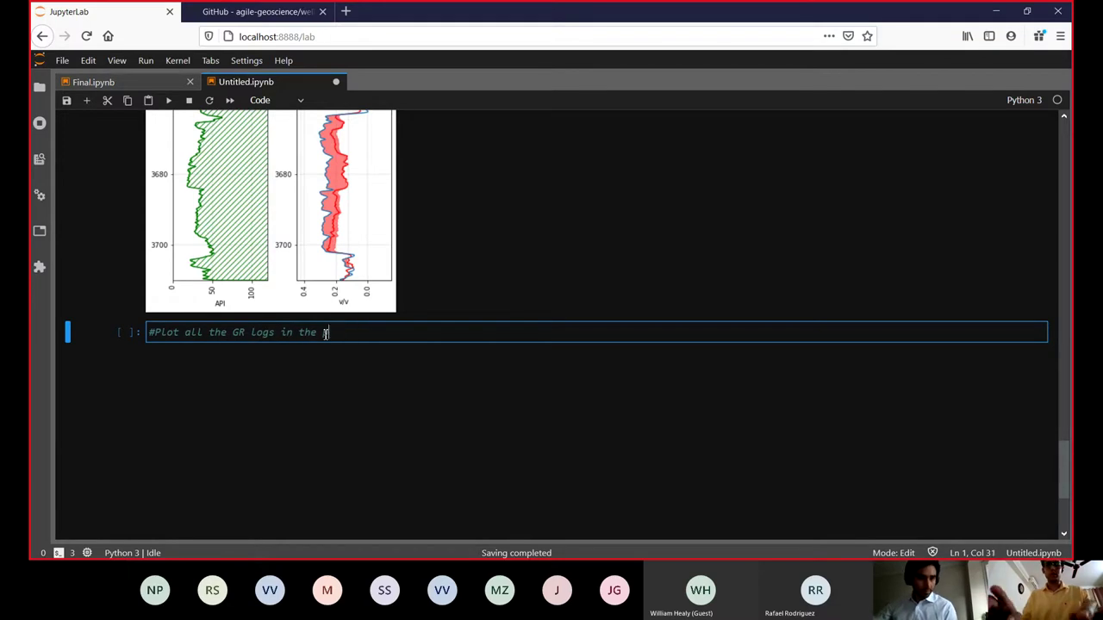
type("oject")
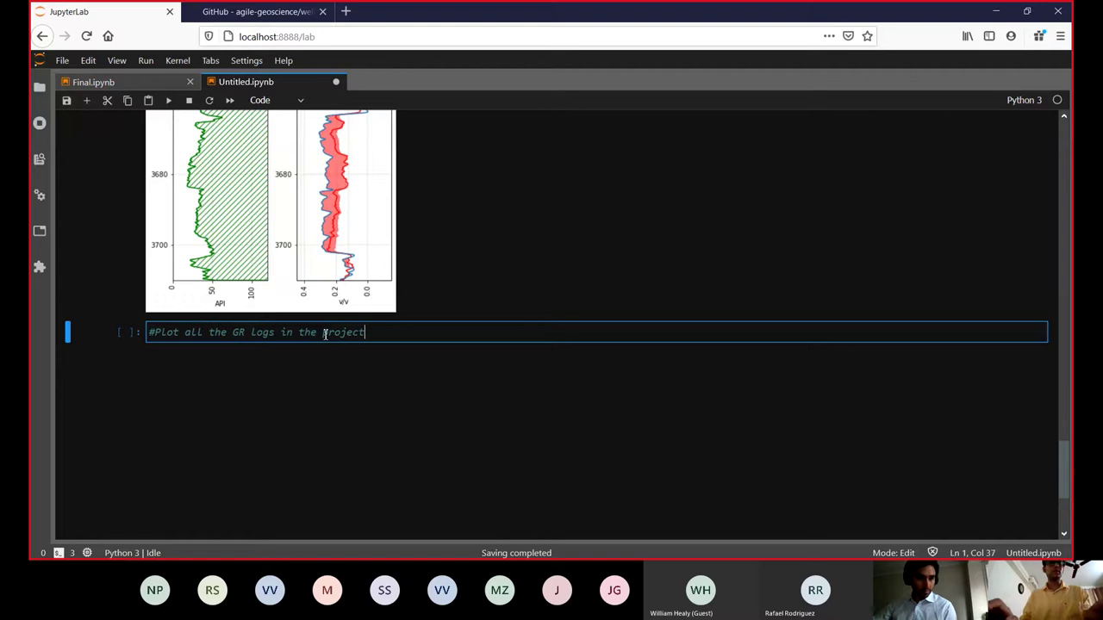
key("Return")
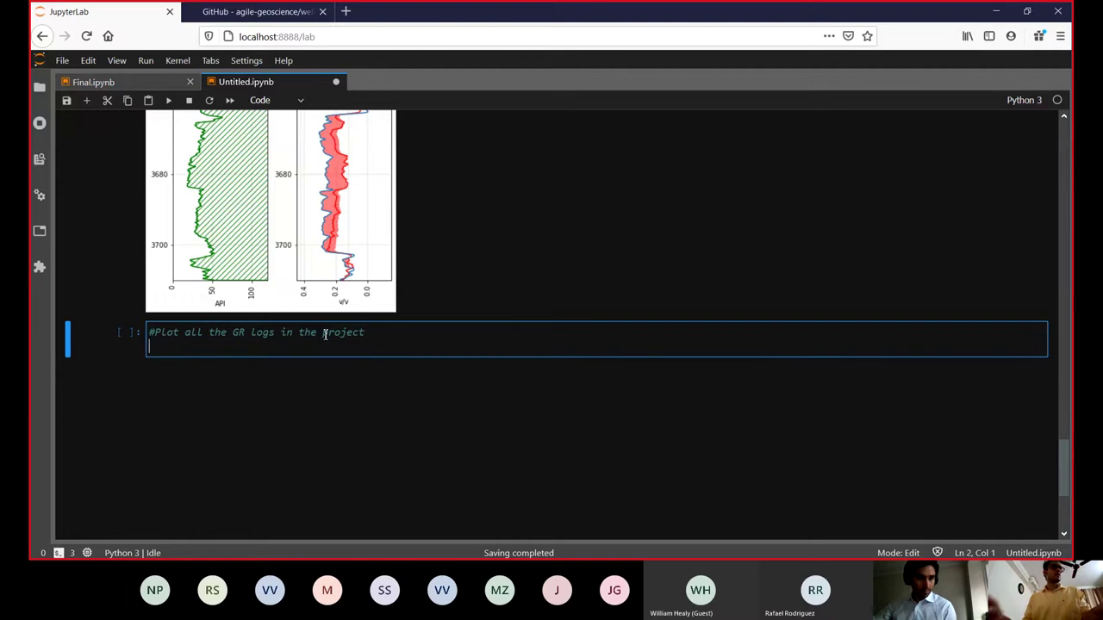
Step: Create fig, axs with plt.subplots on the line below the comment, using figsize=(9,18)
type("fig")
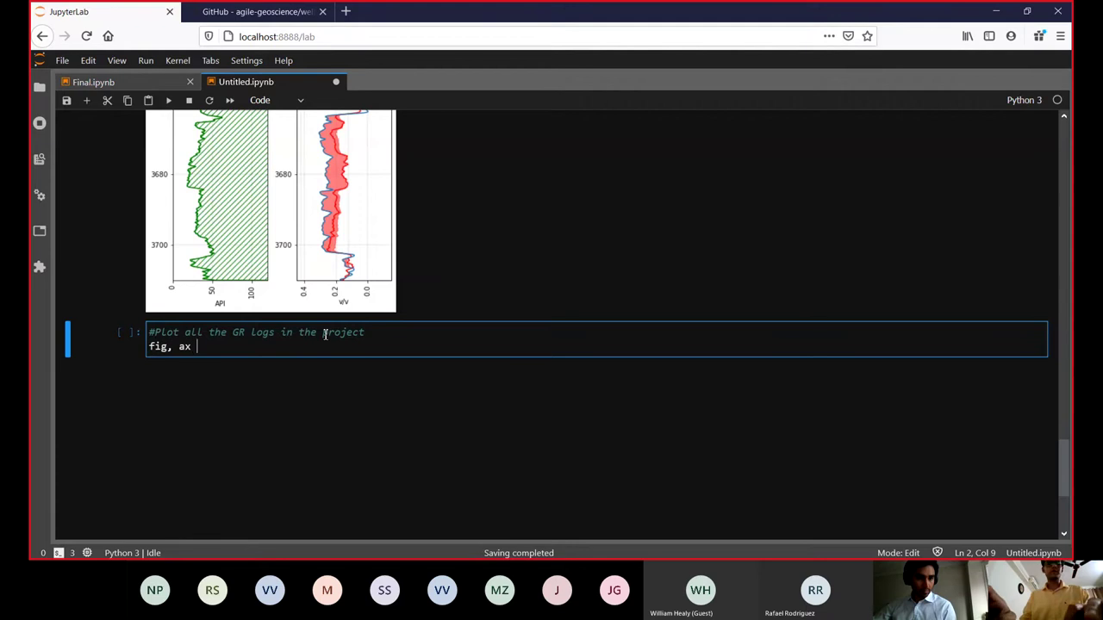
type(", ax")
key("BackSpace")
type("s ")
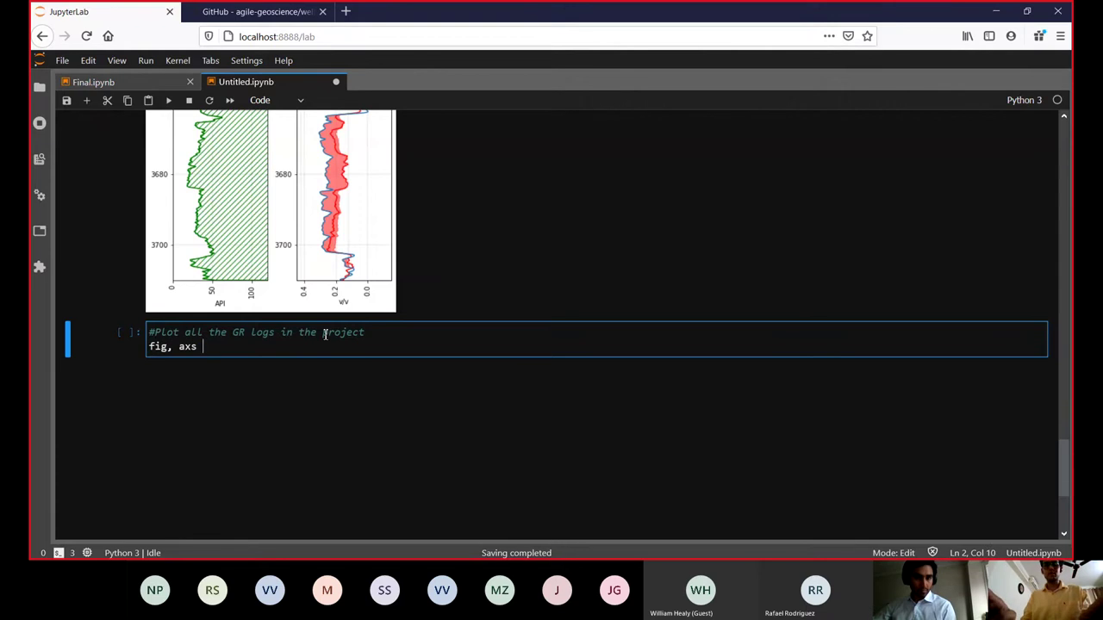
type("= plt")
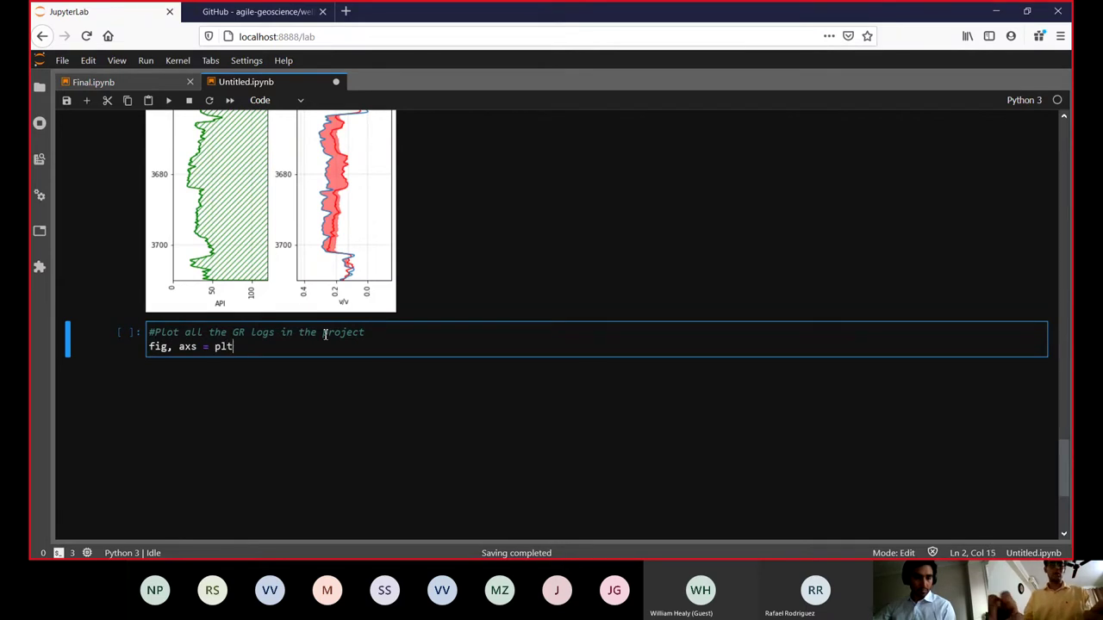
type(".subplot")
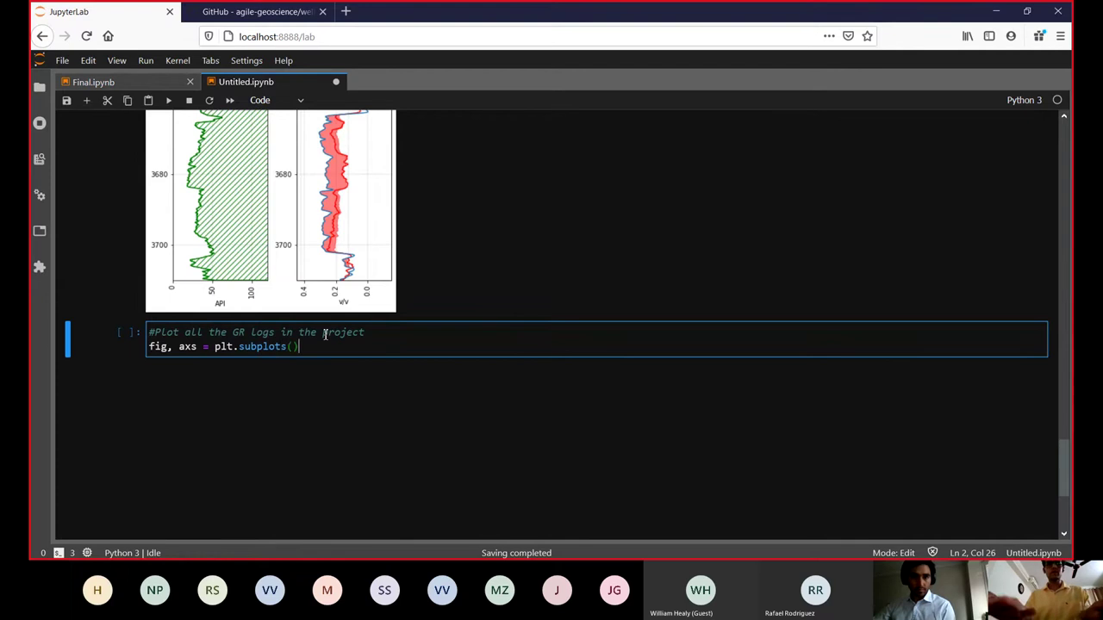
type("s(figsize")
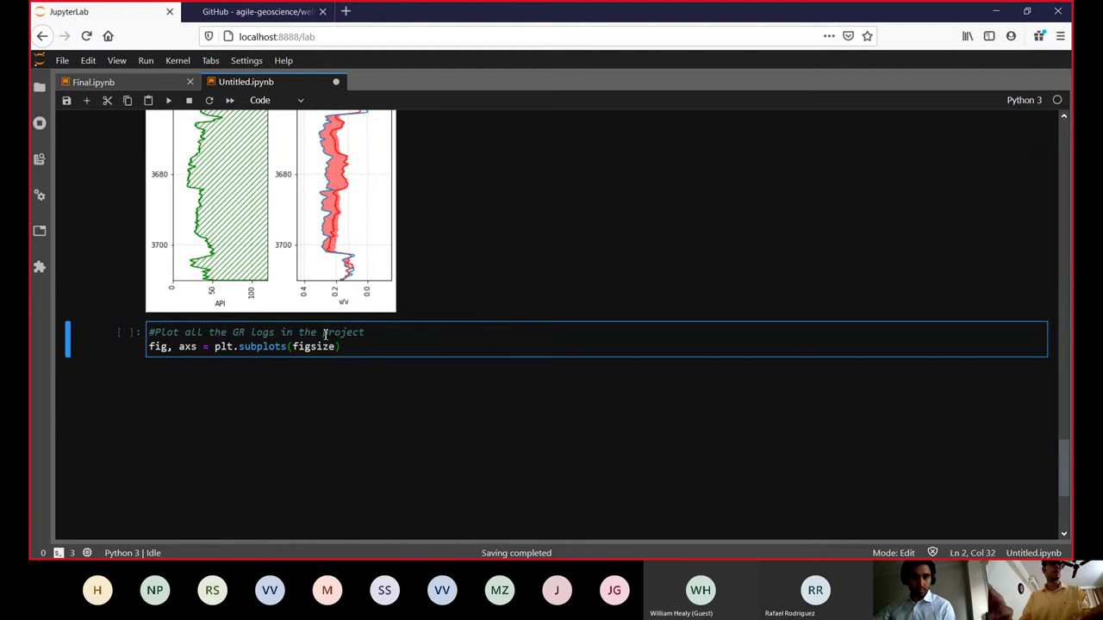
type("=")
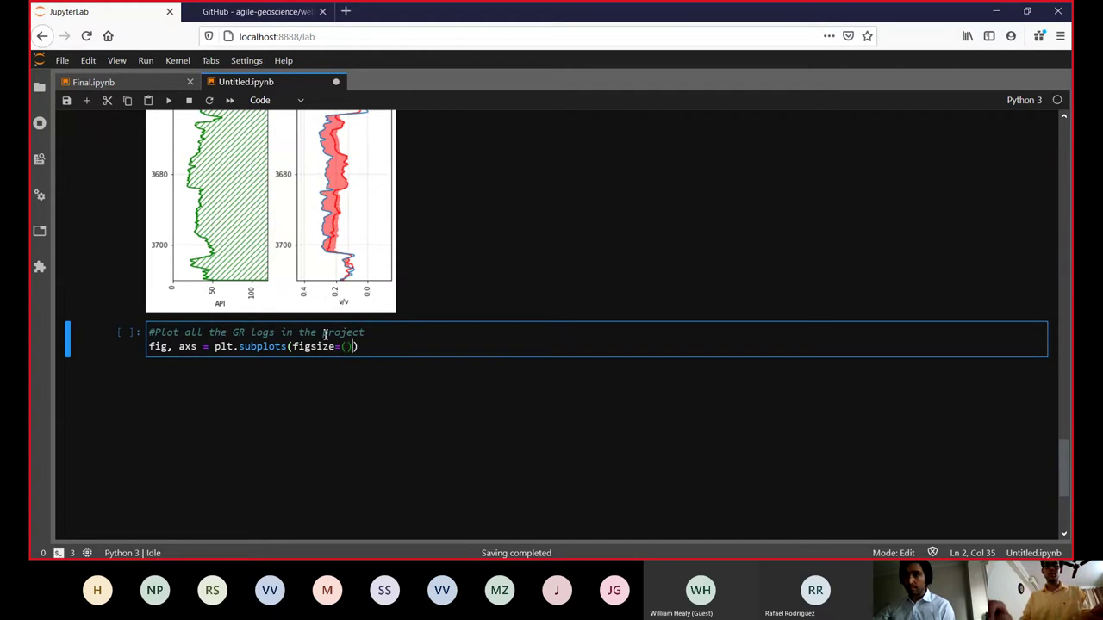
type("(9,18)")
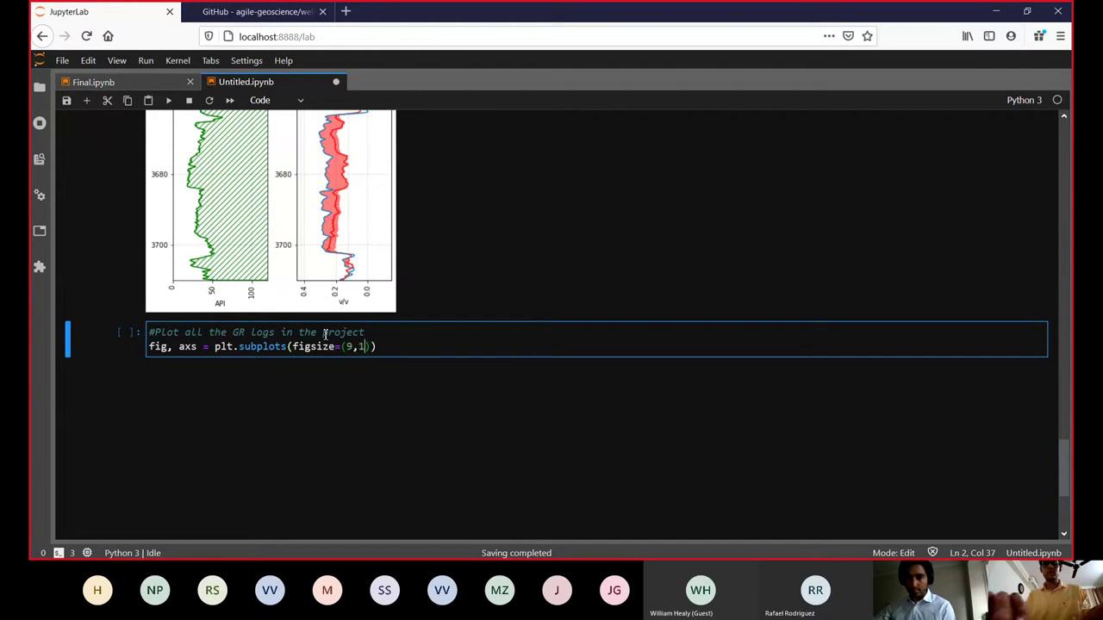
type(",")
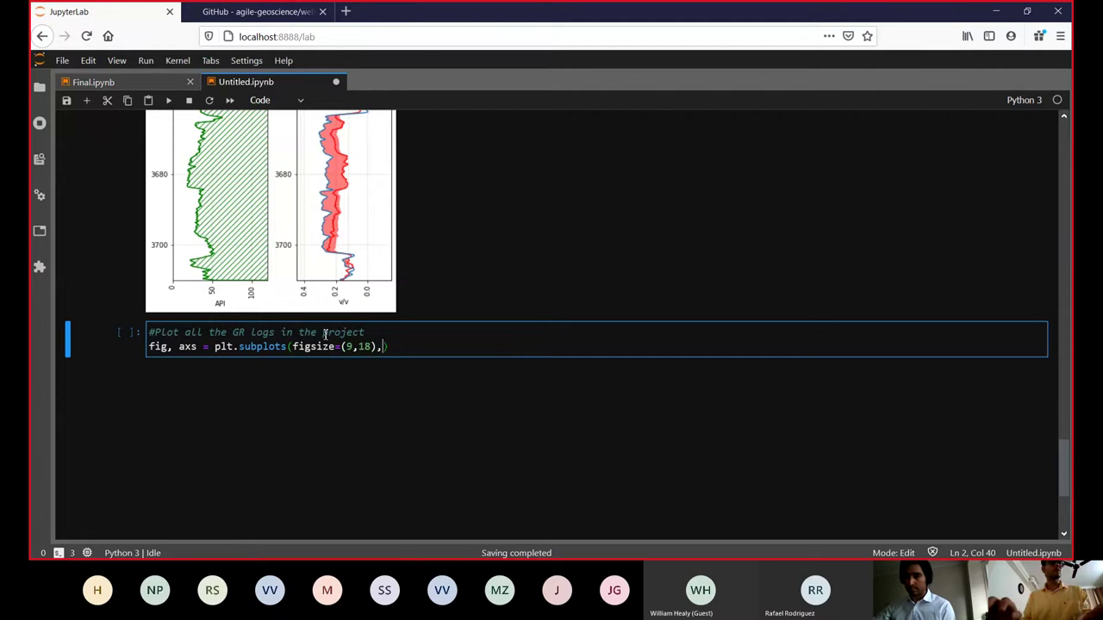
Step: Add the argument ncols=len(p) to the subplots call for one column per well in the project
type(" ncols")
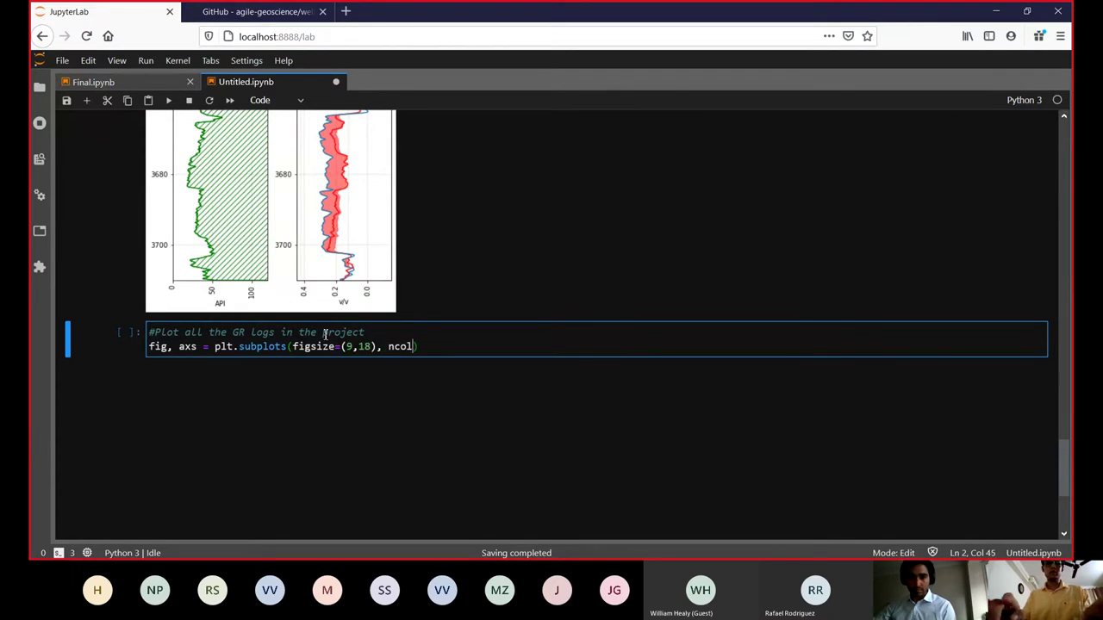
type("=ln(")
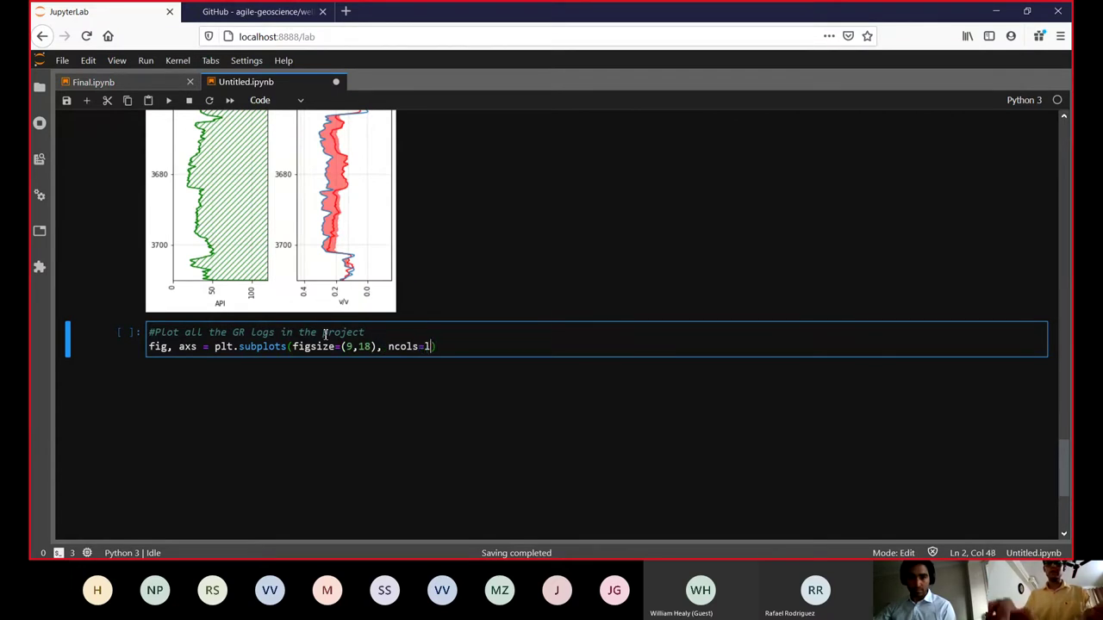
type("p")
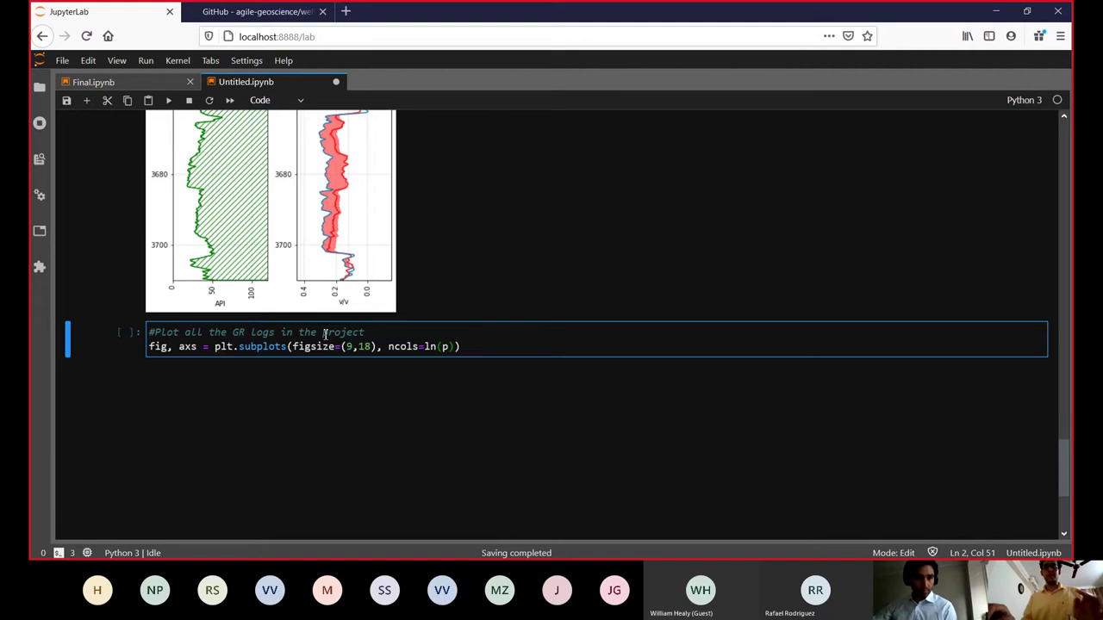
key("BackSpace")
type("ep)")
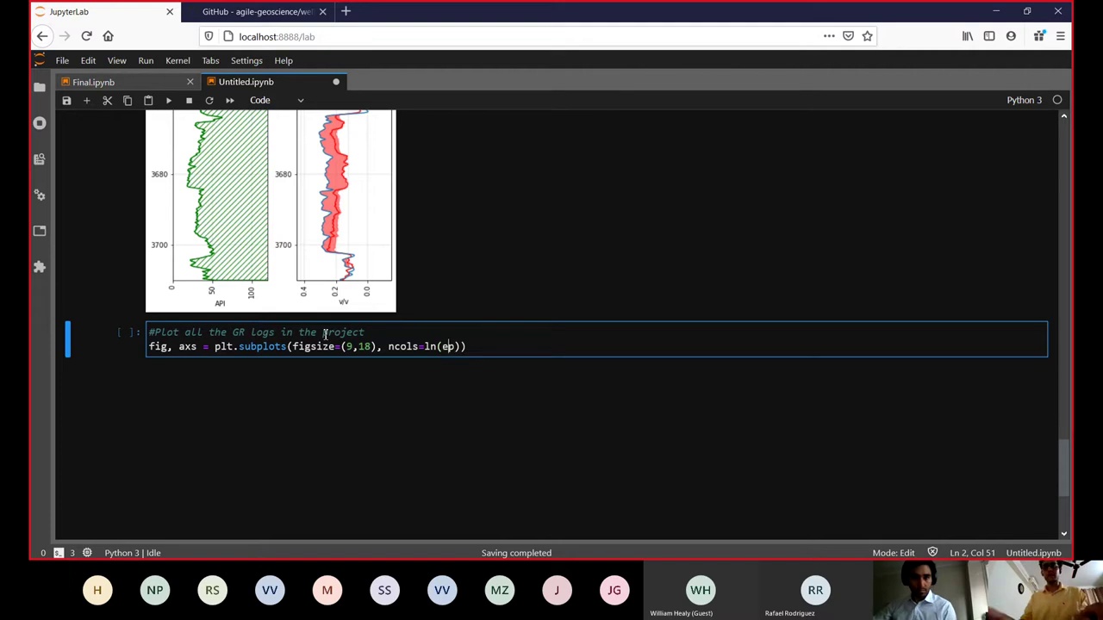
key("BackSpace")
key("Left")
key("Left")
type("e")
key("Right")
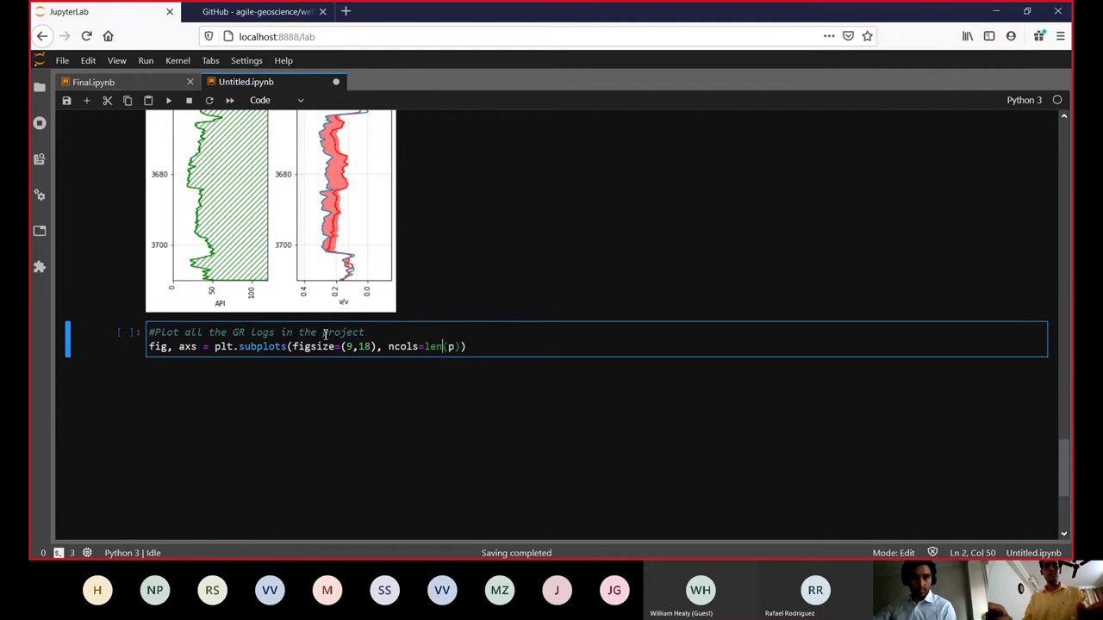
key("End")
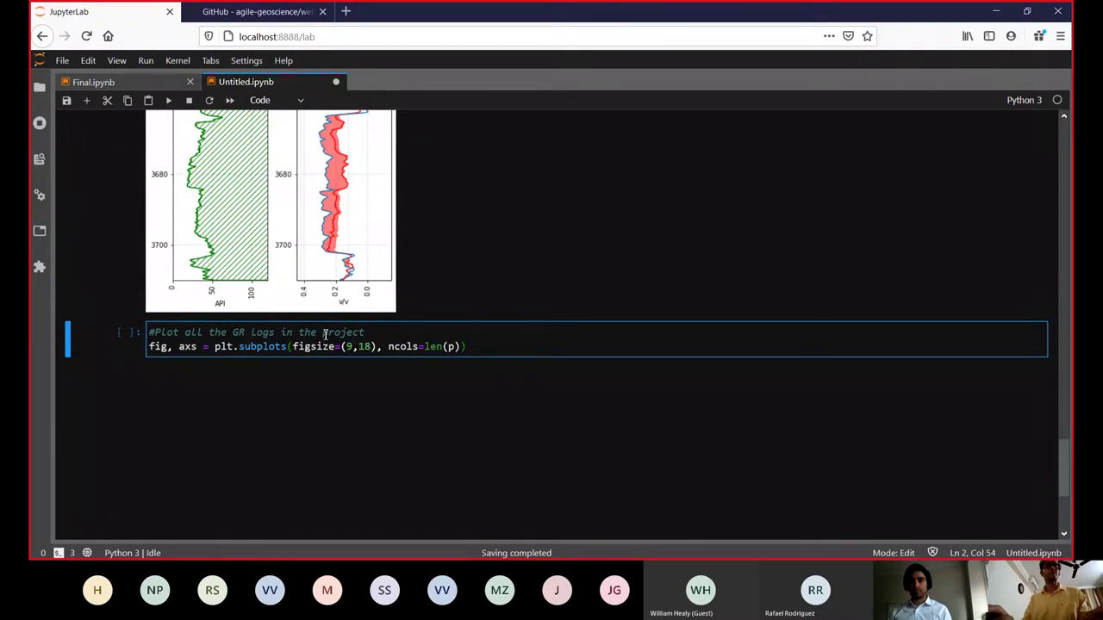
Step: Add code plotting each well's titled GR, despiked 1C GR in axs[4] with window_length=50, x-limits [1, 150] and y-limits [3000, 3500]
key("Return")
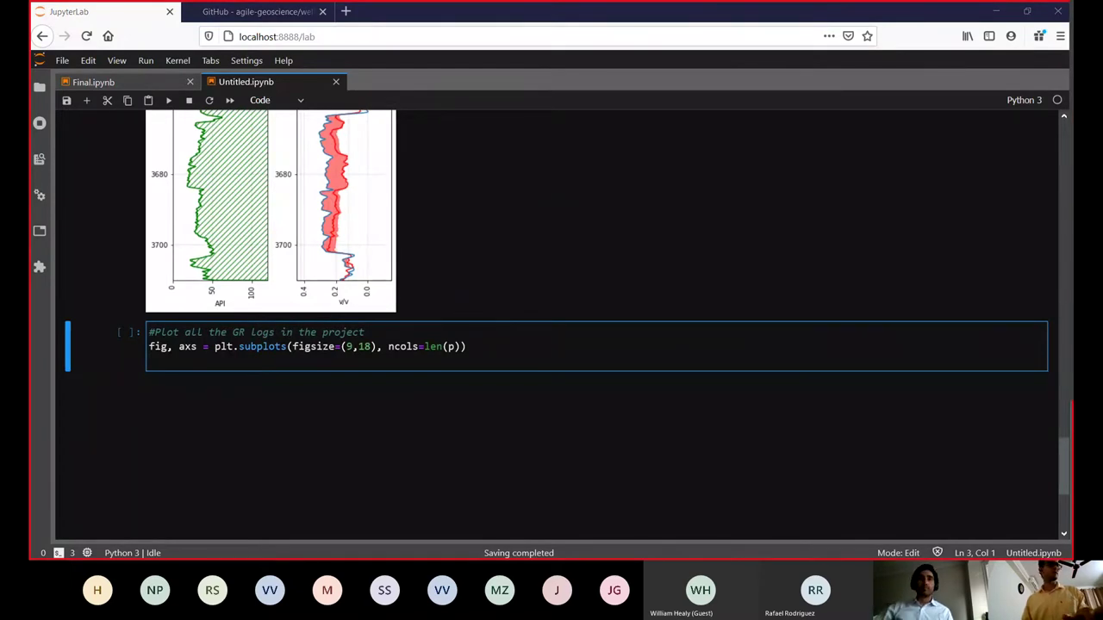
key("Return")
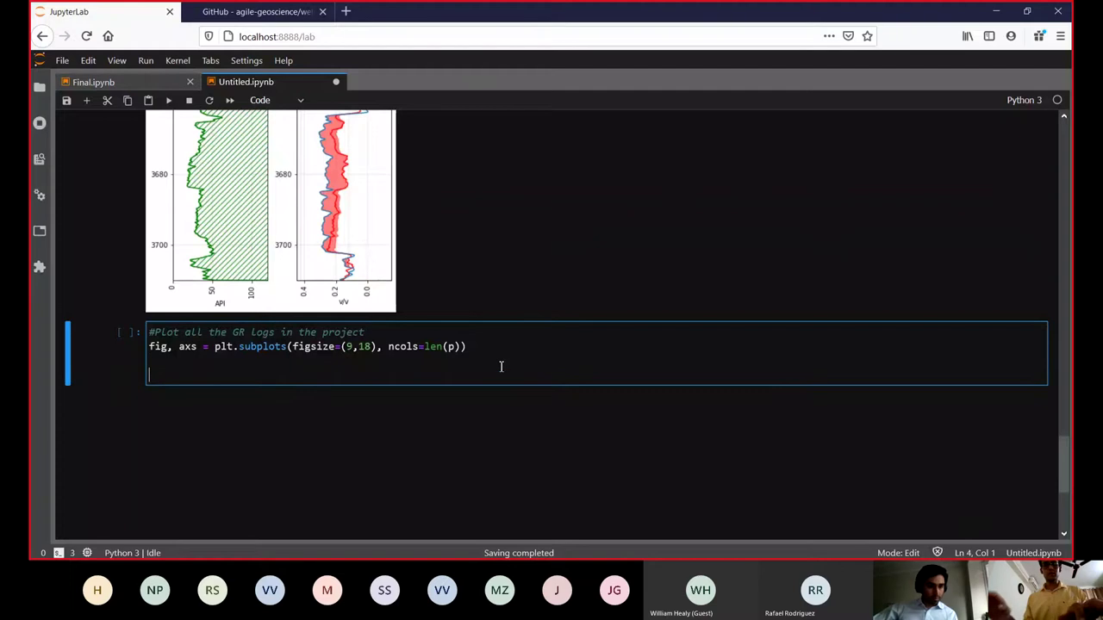
type("for i, (ax, w) in enumerate(zip(axs, p)):     gr = w.data['GR']     if gr is not None:         ax = gr.plot(ax=ax)     ax.set_title(\"GR for\\n{}\".format(w.uwi))  #Show despiking operation axs[4].clear() g = p.get_well('1C').data['GR'].smooth(window_length=50, samples=True, func1d=np.median) g.plot(ax=axs[4])  for ax in axs:     ax.set_xlim([1, 150])     ax.set_ylim([3000, 3500])     ax.invert_yaxis()     ax.xaxis.tick_top()     ax.xaxis.set_label_position('top') fig.tight_layout()")
scroll(502, 365, "down", 3)
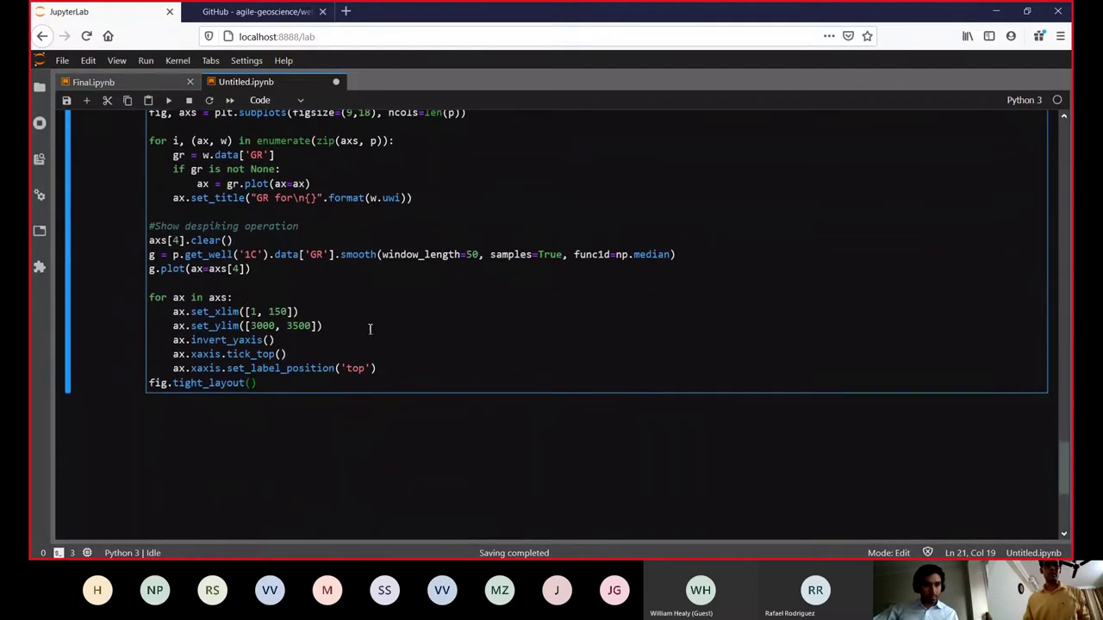
left_click(349, 311)
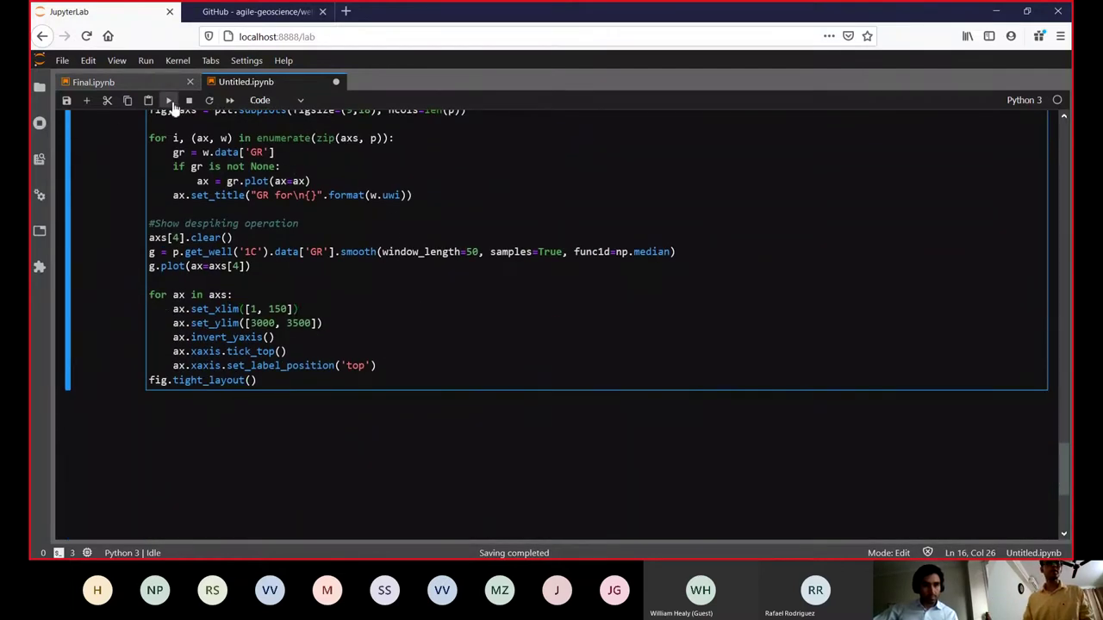
Step: Run the multi-well GR cell and bring its output figure into view
left_click(170, 101)
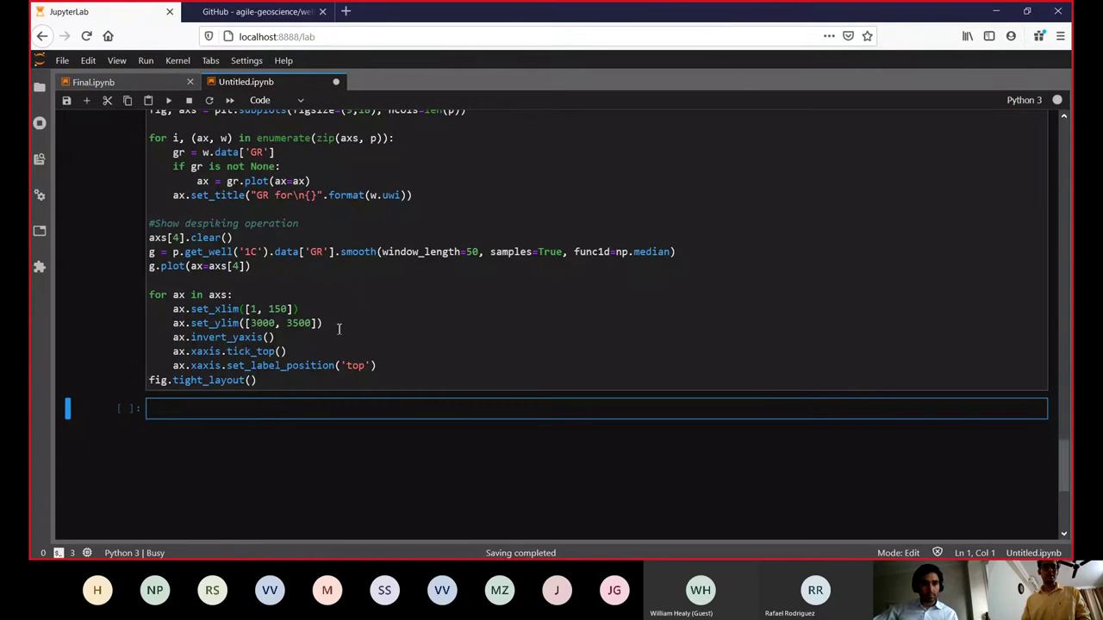
scroll(340, 320, "up", 2)
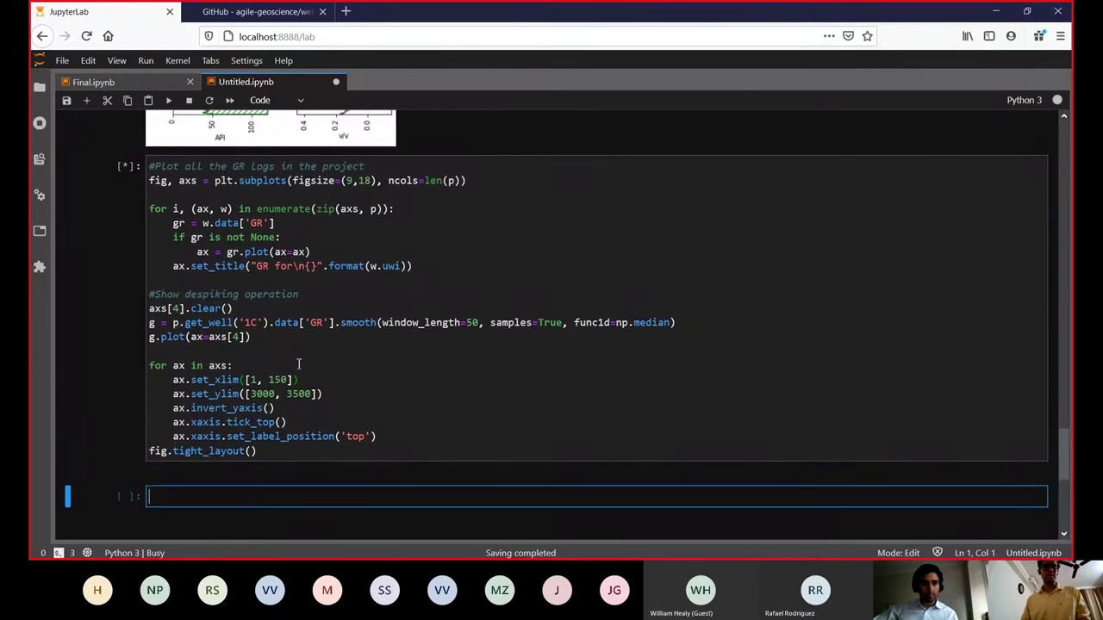
scroll(323, 379, "down", 6)
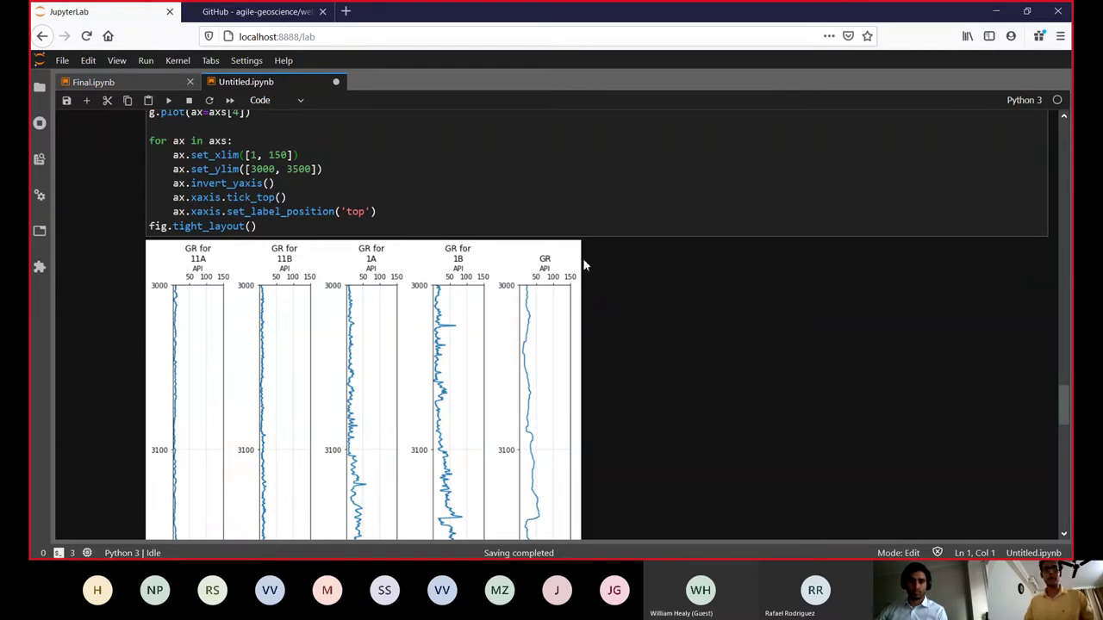
Step: Examine the loop in the multi-well GR cell that fetches each well's GR and plots it with gr.plot(ax=ax)
scroll(259, 241, "up", 5)
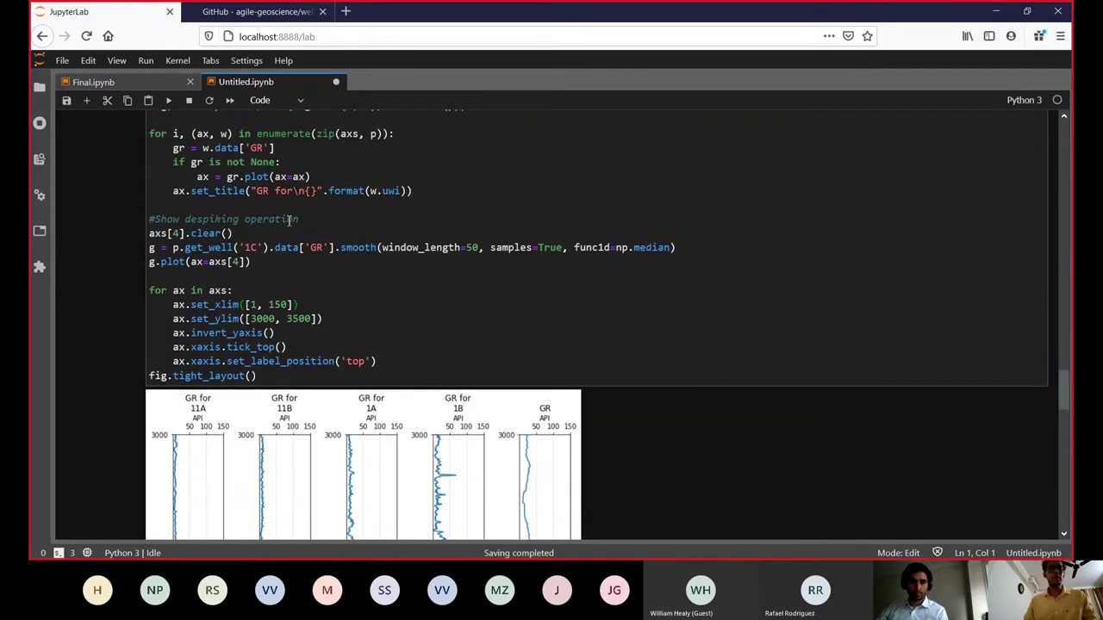
scroll(288, 222, "up", 2)
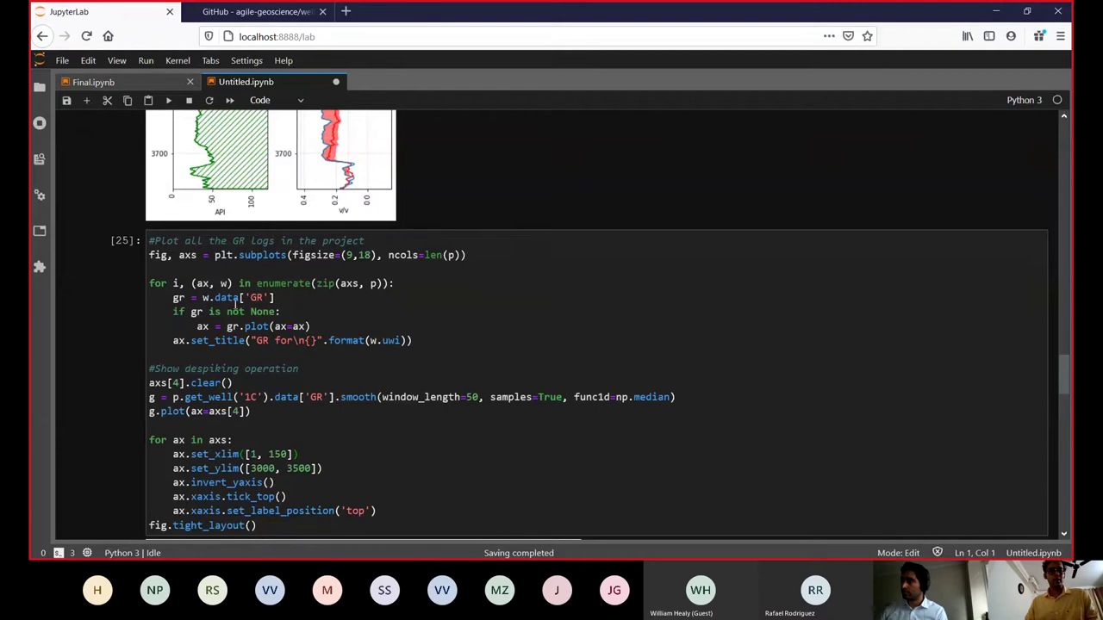
double_click(178, 298)
key("End")
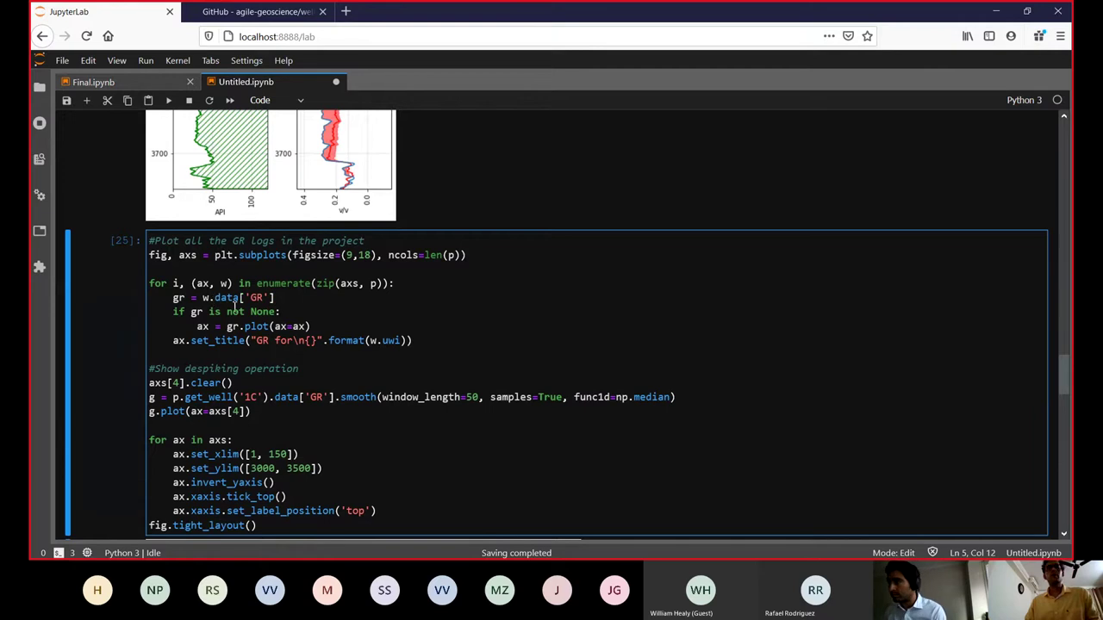
left_click(313, 324)
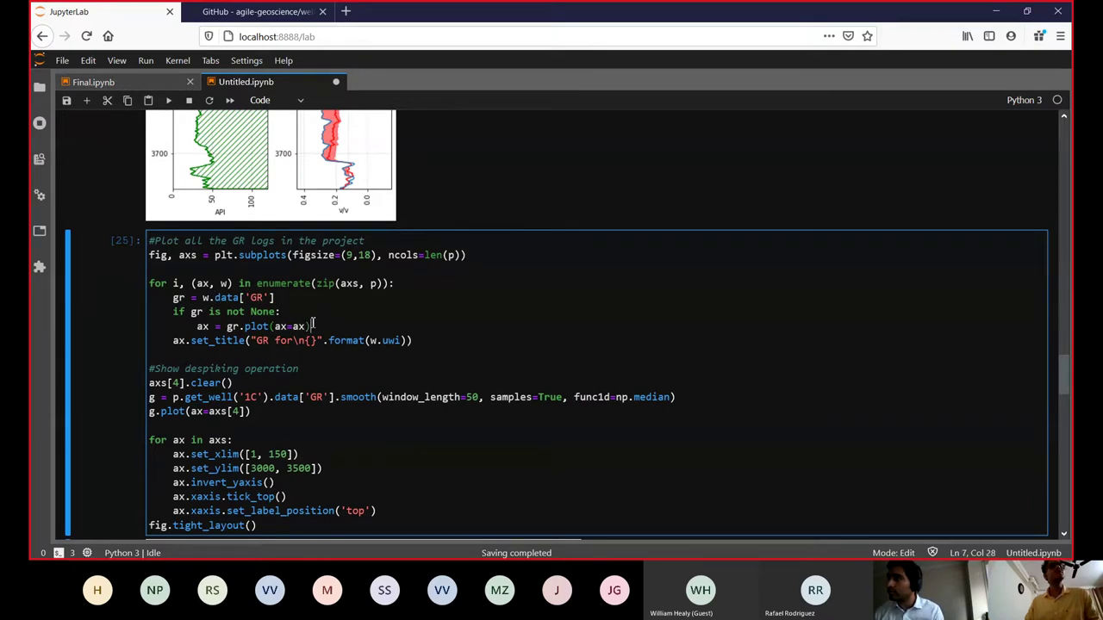
left_click_drag(313, 325, 245, 327)
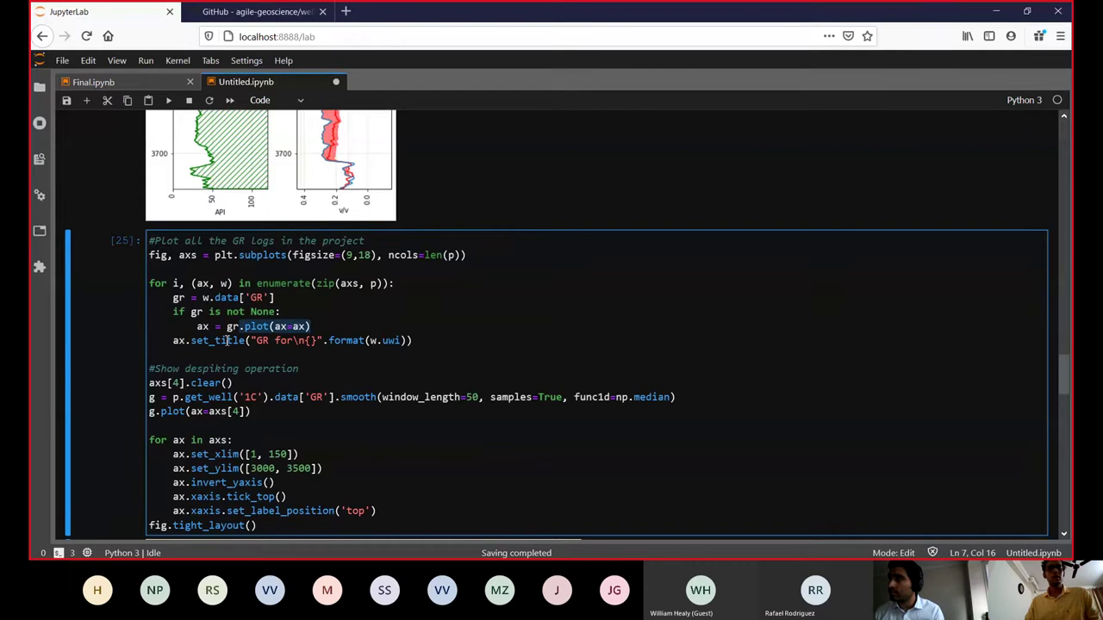
left_click(316, 328)
left_click_drag(319, 330, 234, 328)
left_click(234, 327)
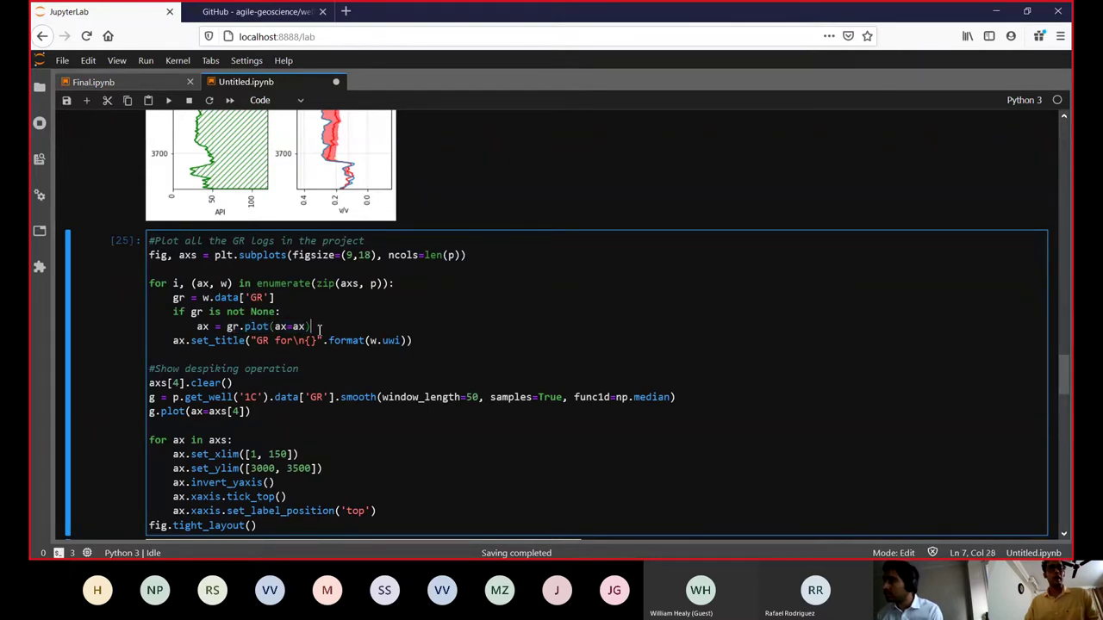
left_click_drag(312, 328, 230, 335)
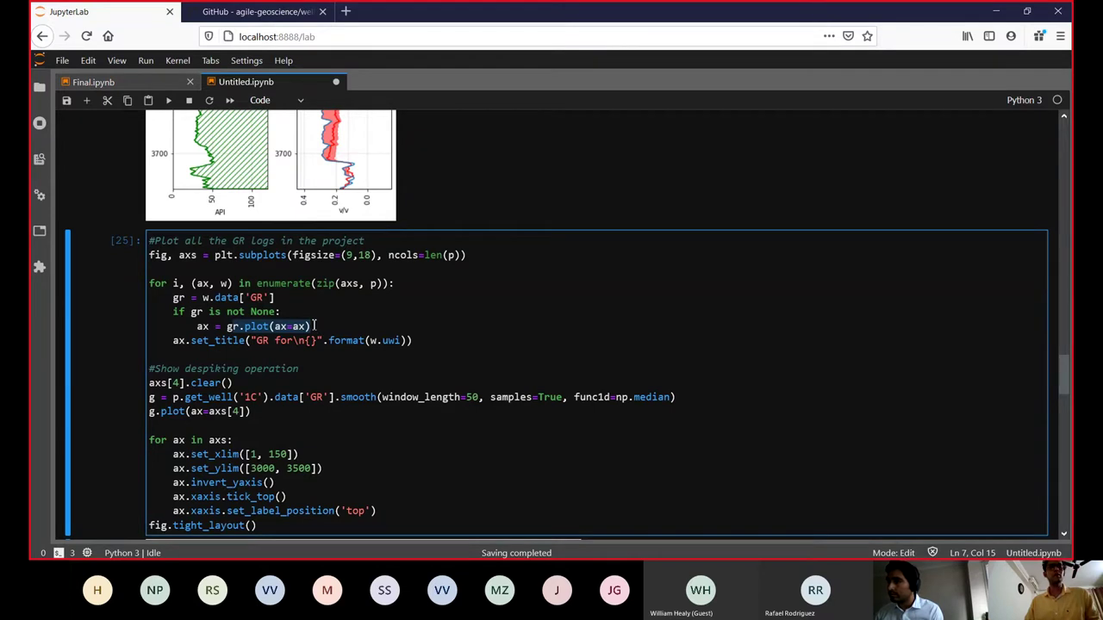
Step: Compare the set_title line with the well titles and inspect the GR curves in the output figure
scroll(249, 371, "down", 5)
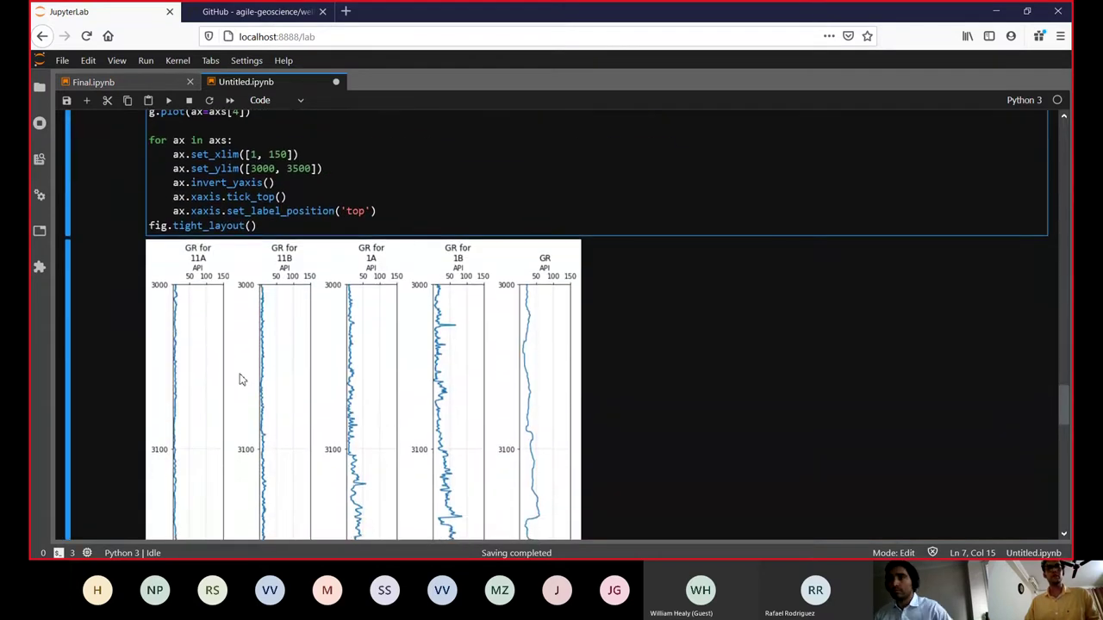
scroll(457, 334, "up", 4)
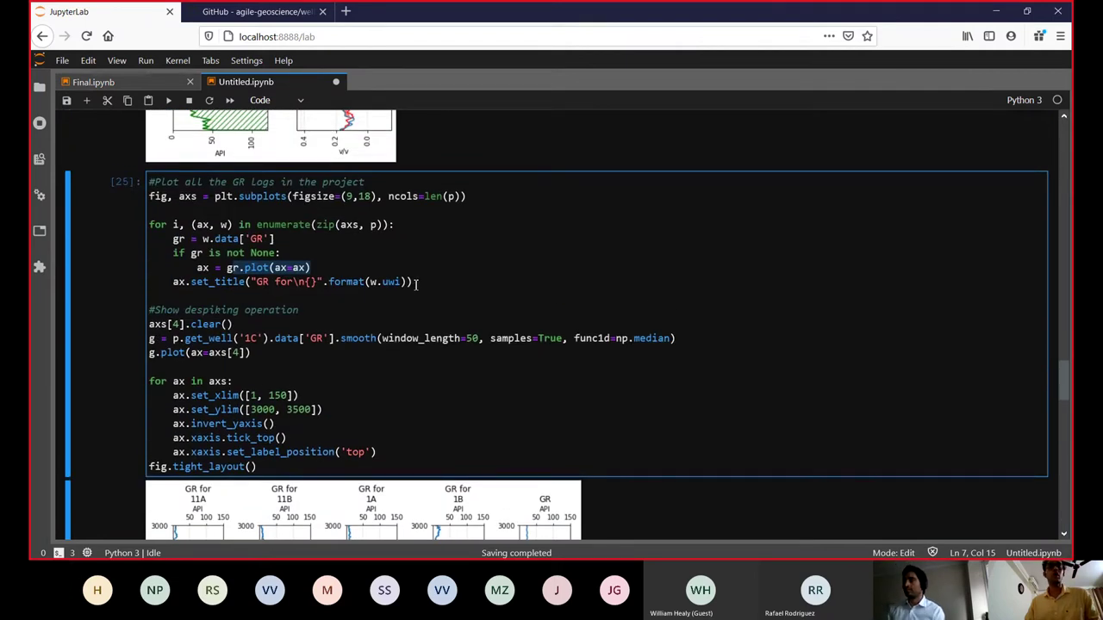
left_click_drag(417, 284, 190, 283)
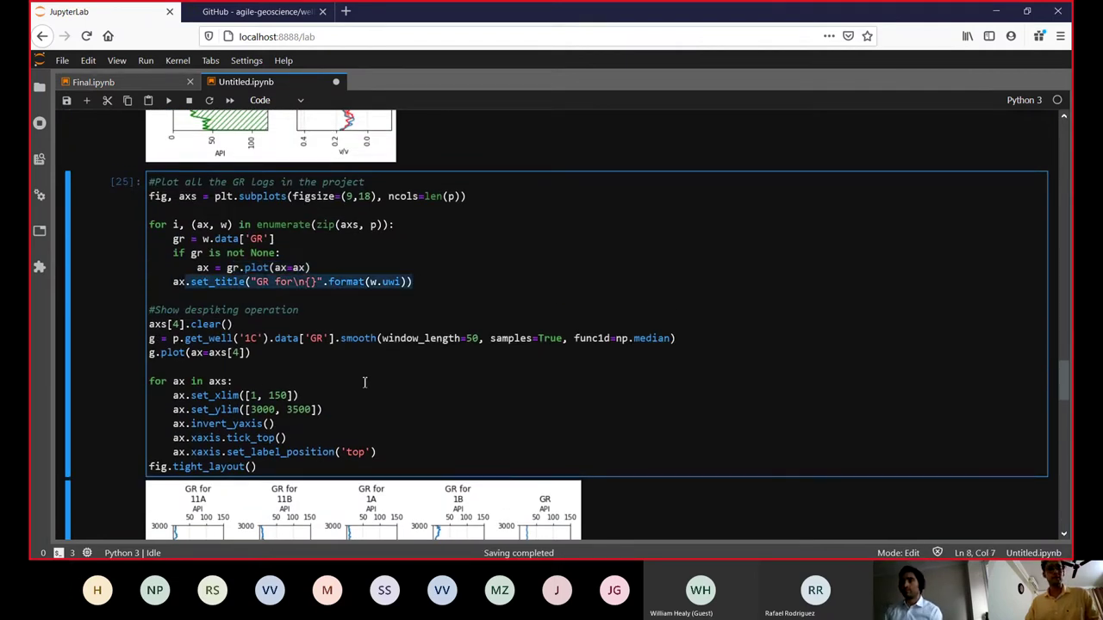
scroll(364, 381, "down", 3)
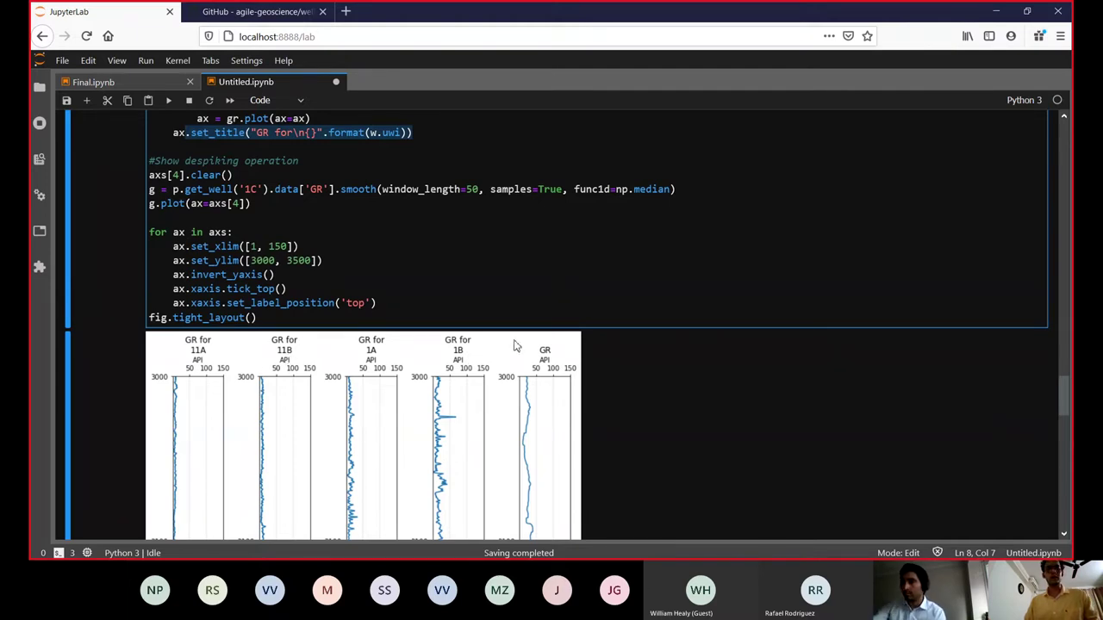
left_click(34, 95)
left_click(36, 93)
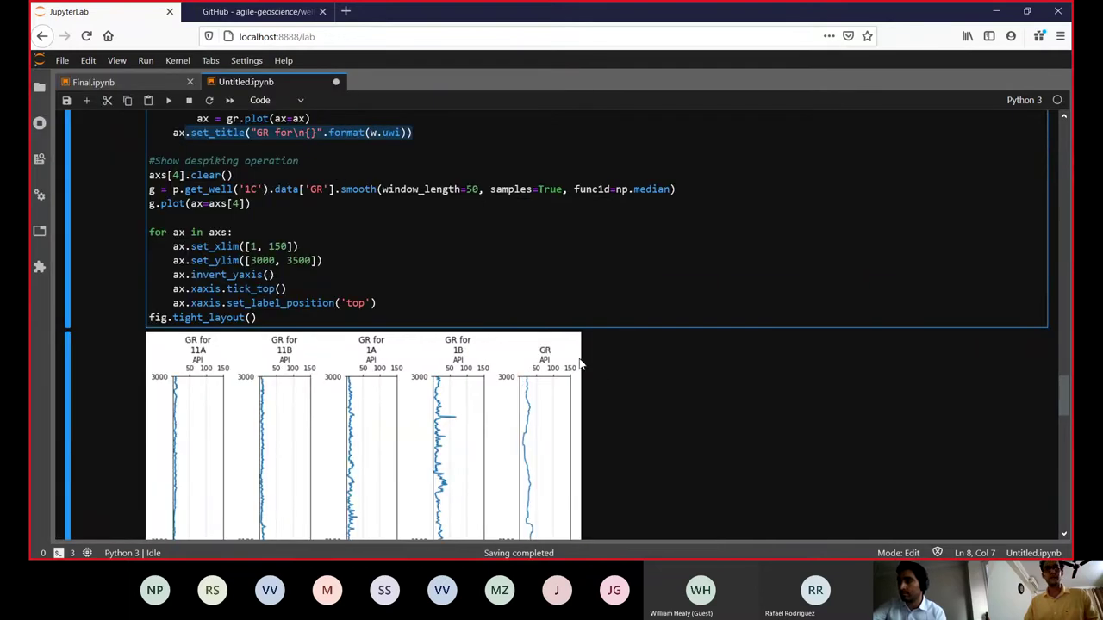
scroll(603, 483, "down", 15)
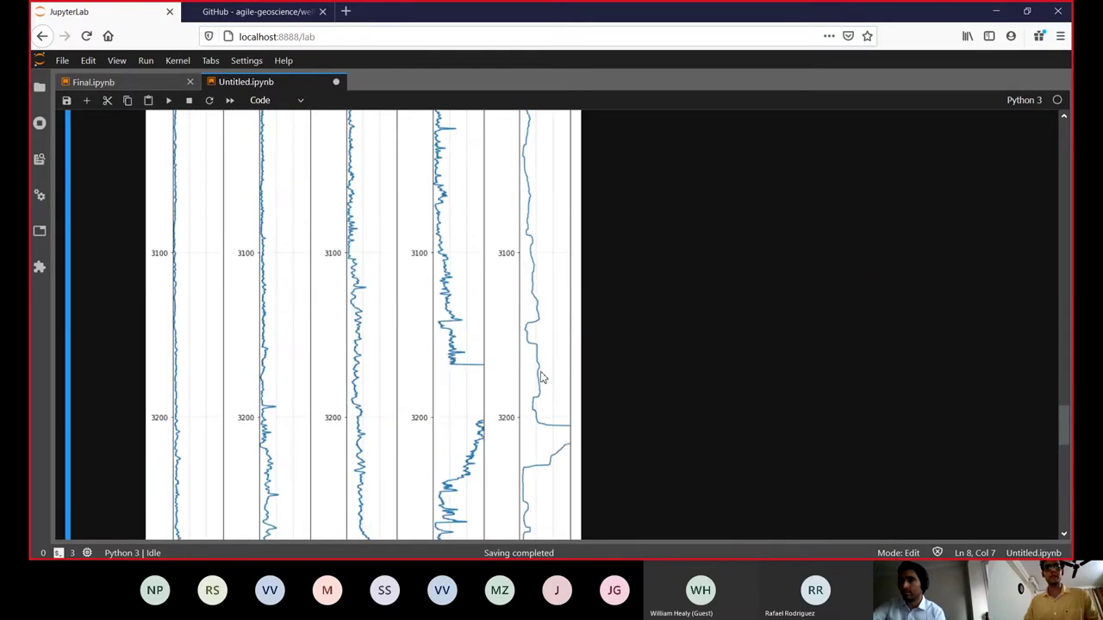
scroll(605, 474, "down", 3)
scroll(610, 460, "up", 15)
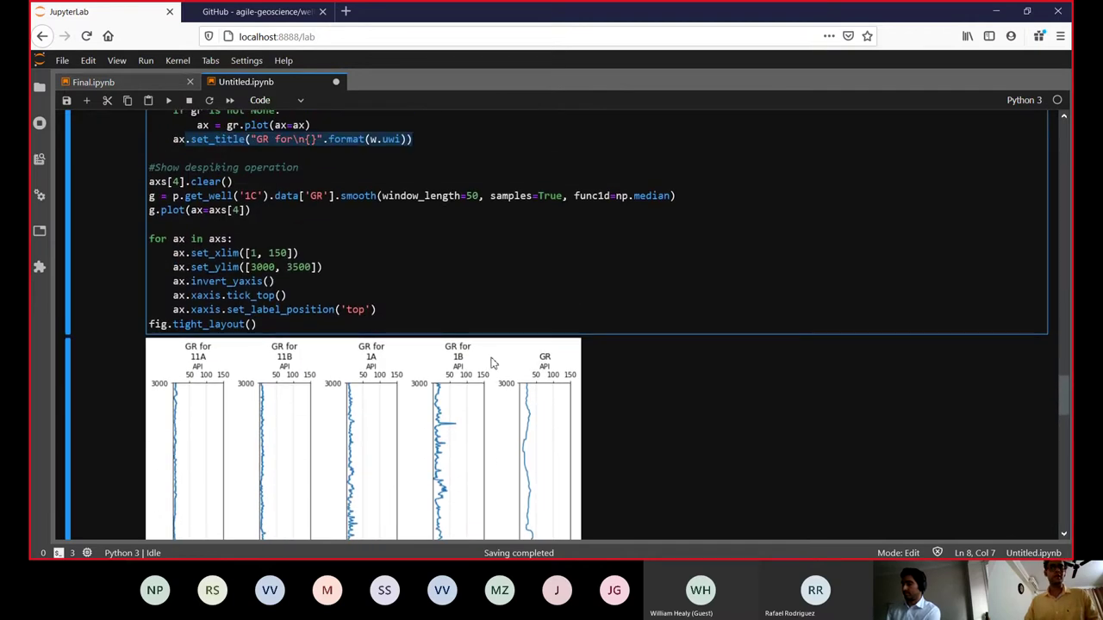
scroll(151, 217, "up", 1)
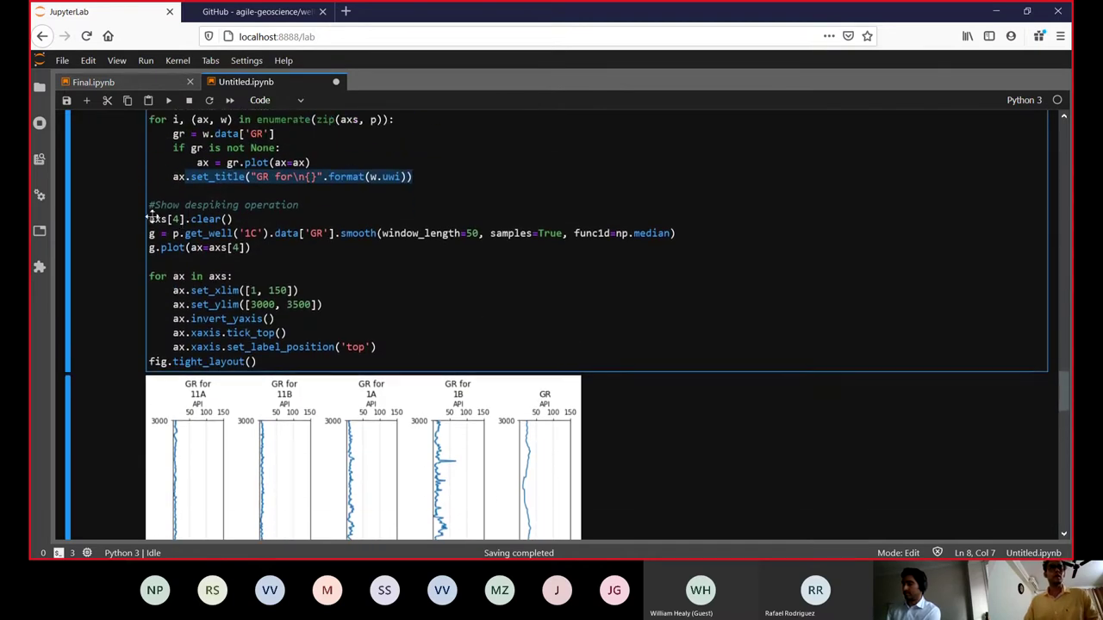
scroll(151, 217, "up", 1)
Step: Cut the code from the "#Show despiking operation" comment through fig.tight_layout() out of the multi-well GR cell
left_click(254, 251)
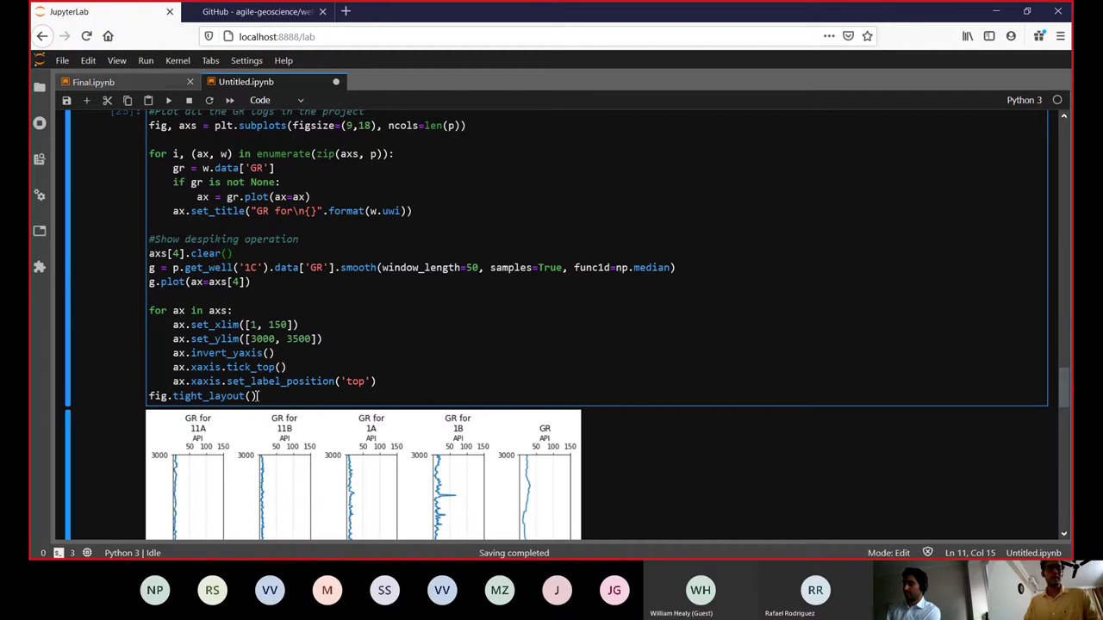
left_click_drag(256, 395, 226, 367)
left_click(275, 353)
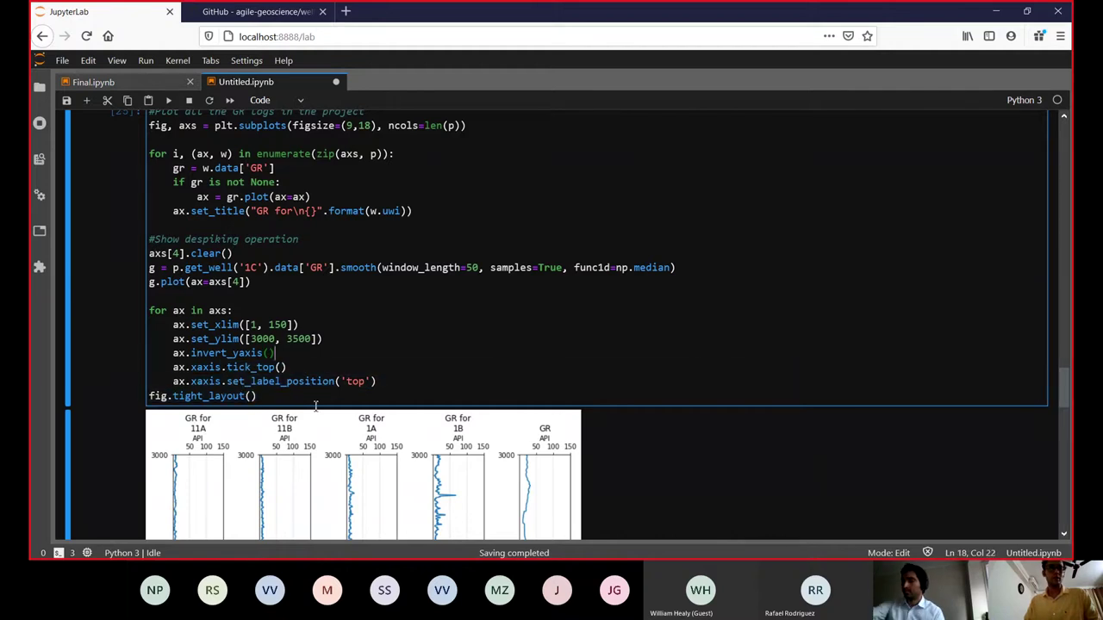
left_click_drag(376, 382, 148, 238)
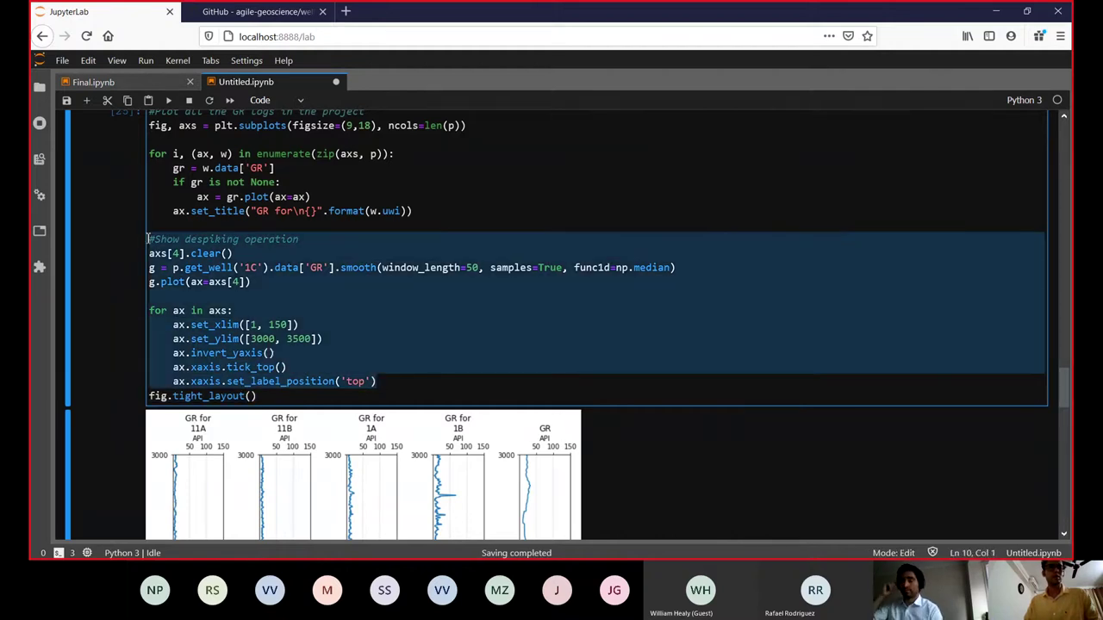
left_click_drag(376, 381, 146, 243)
key("ctrl+c")
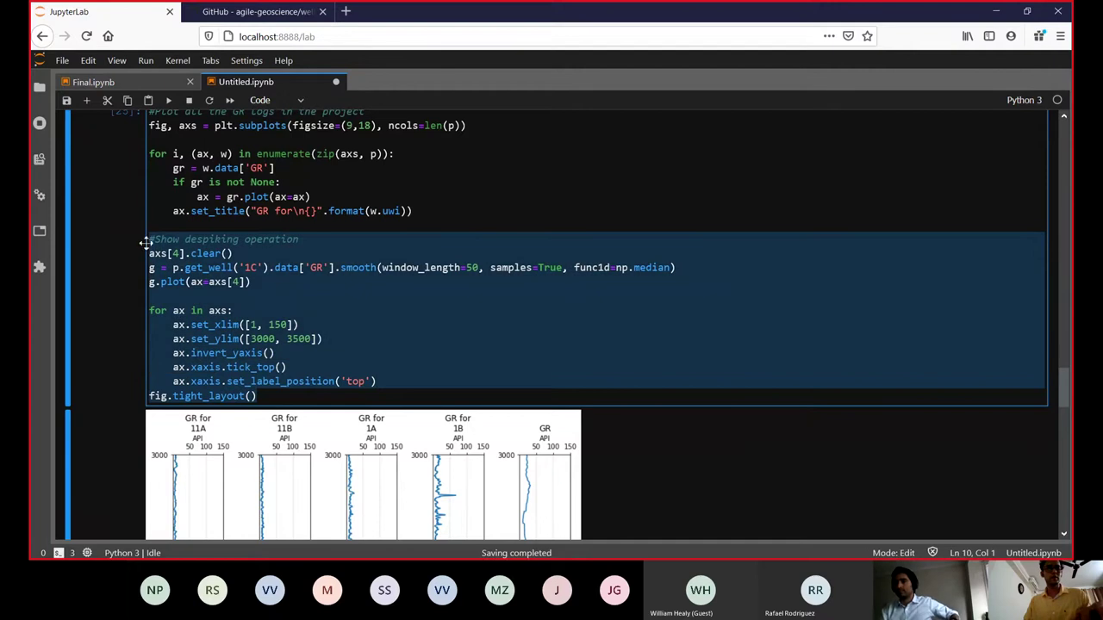
key("BackSpace")
Step: Review the existing five-track GR figure against the shortened plotting loop, including the smoothed curve in the last track
scroll(448, 288, "down", 3)
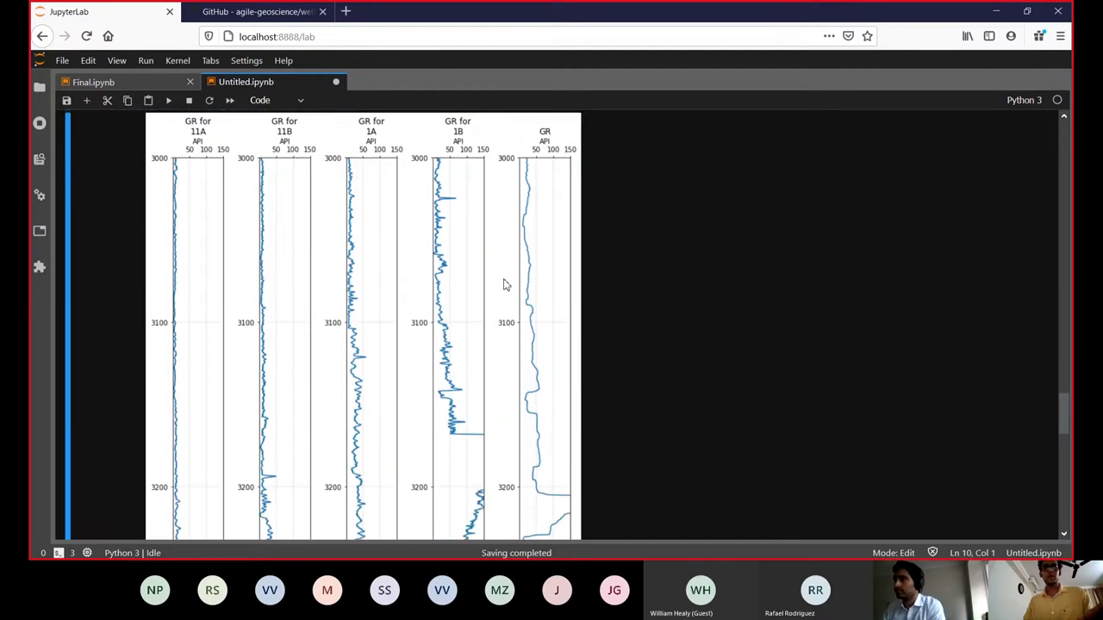
scroll(561, 203, "up", 1)
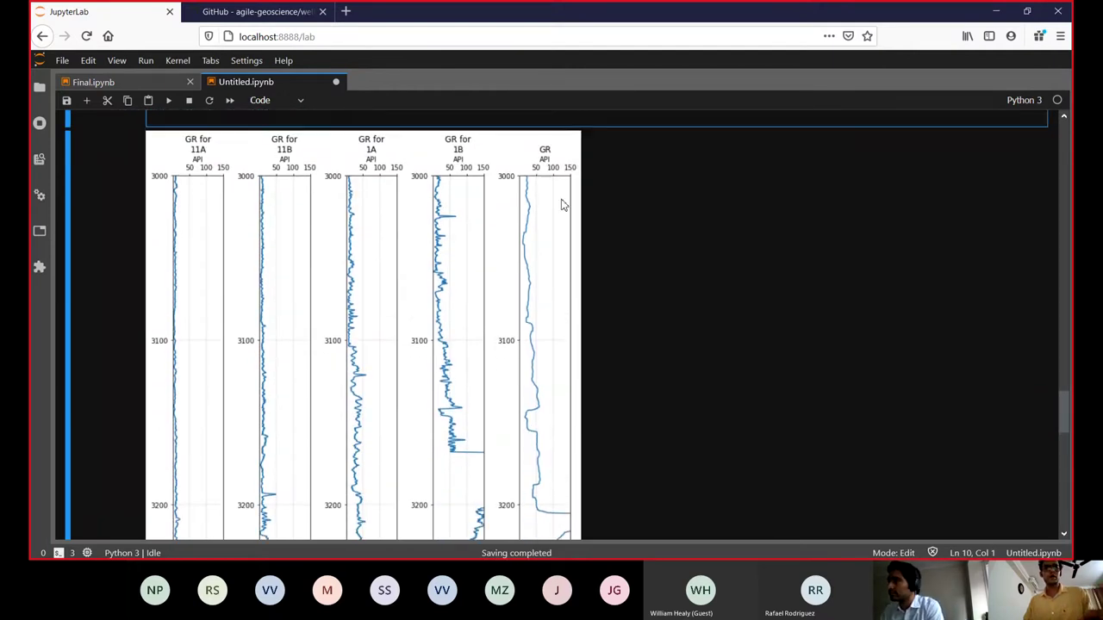
scroll(561, 204, "up", 4)
scroll(557, 214, "down", 1)
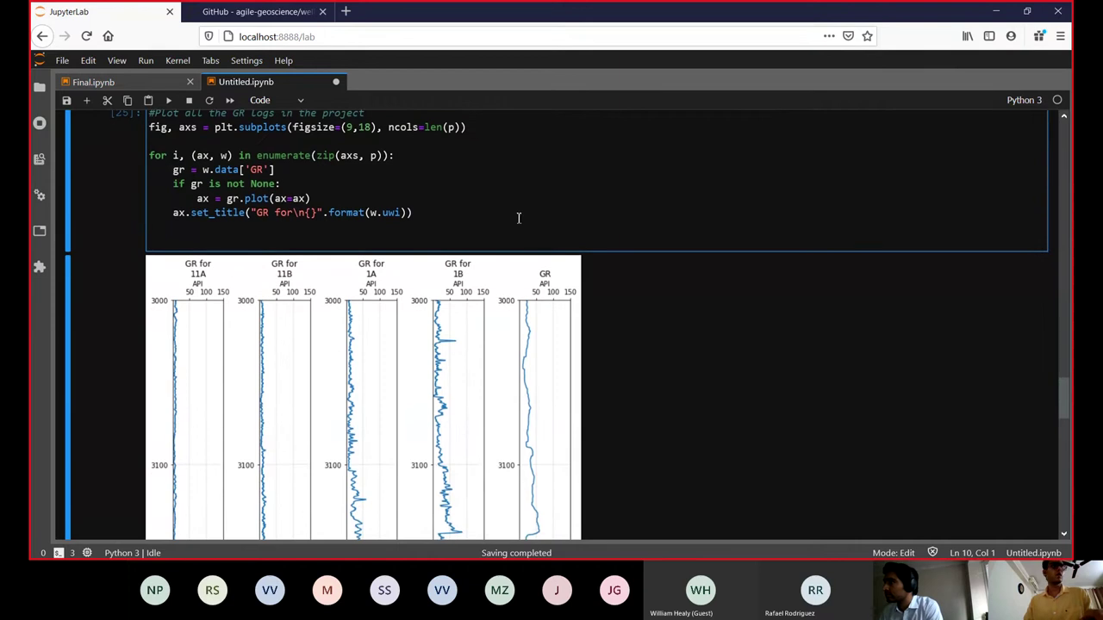
scroll(535, 337, "down", 5)
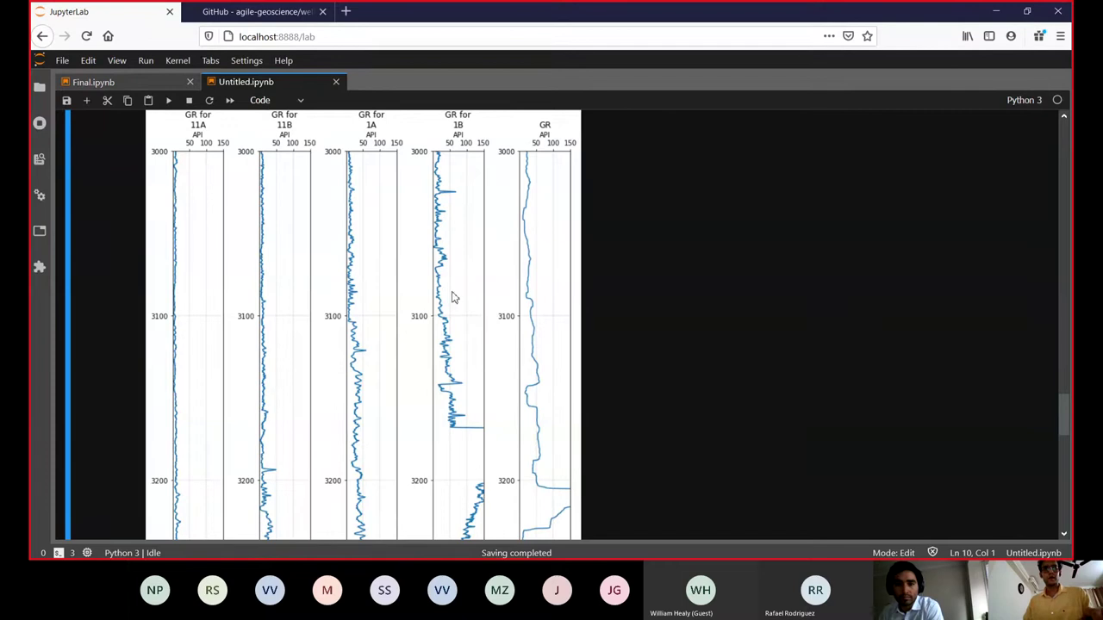
scroll(455, 297, "up", 10)
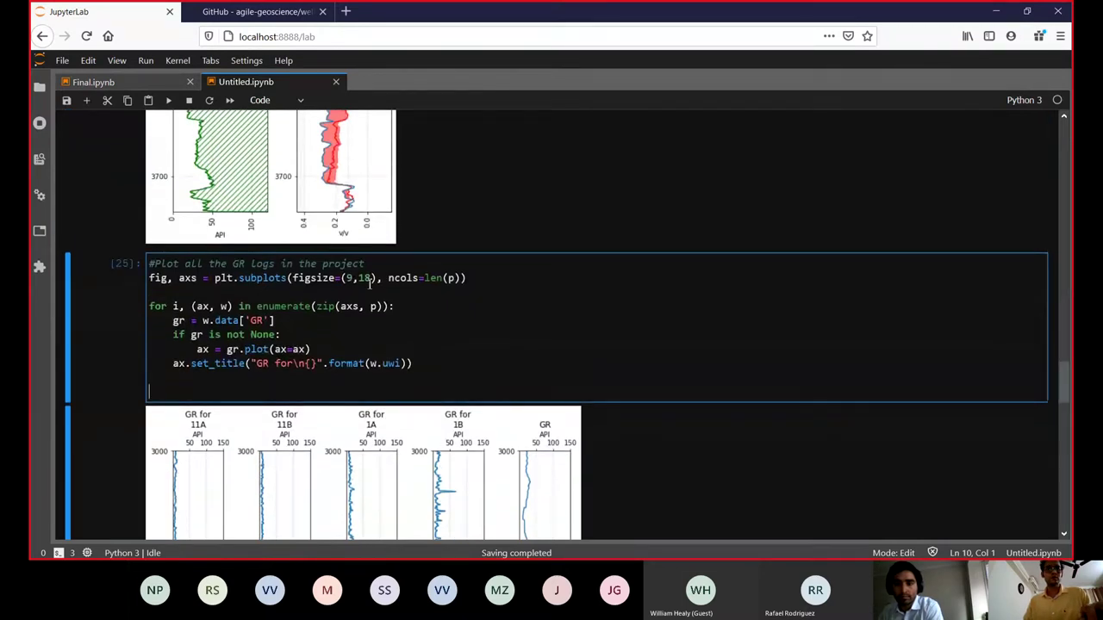
scroll(575, 433, "down", 3)
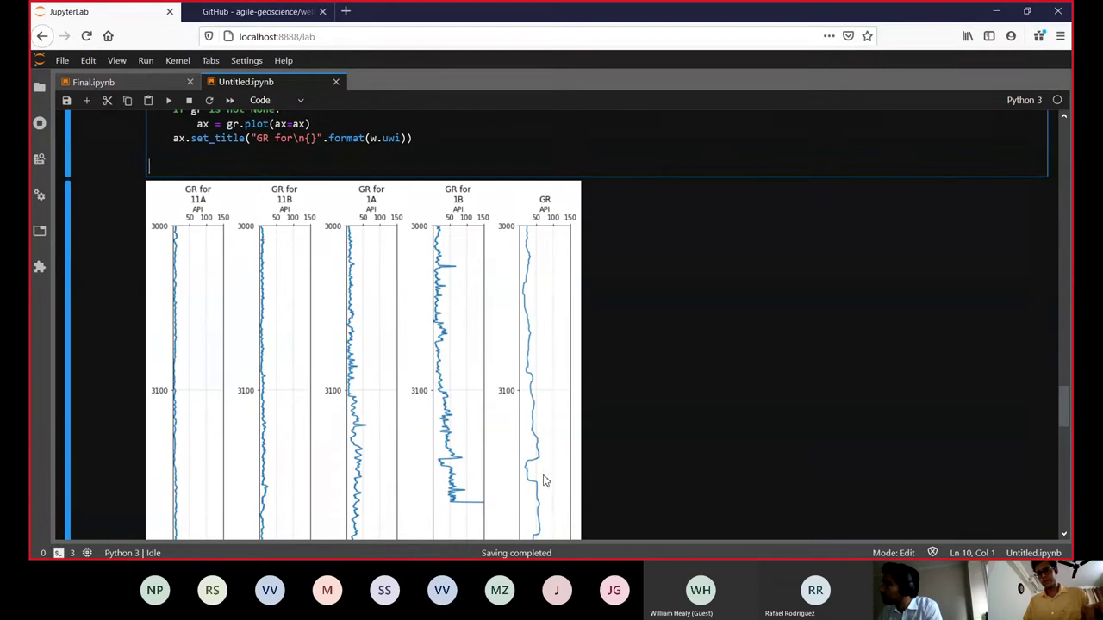
scroll(536, 454, "down", 3)
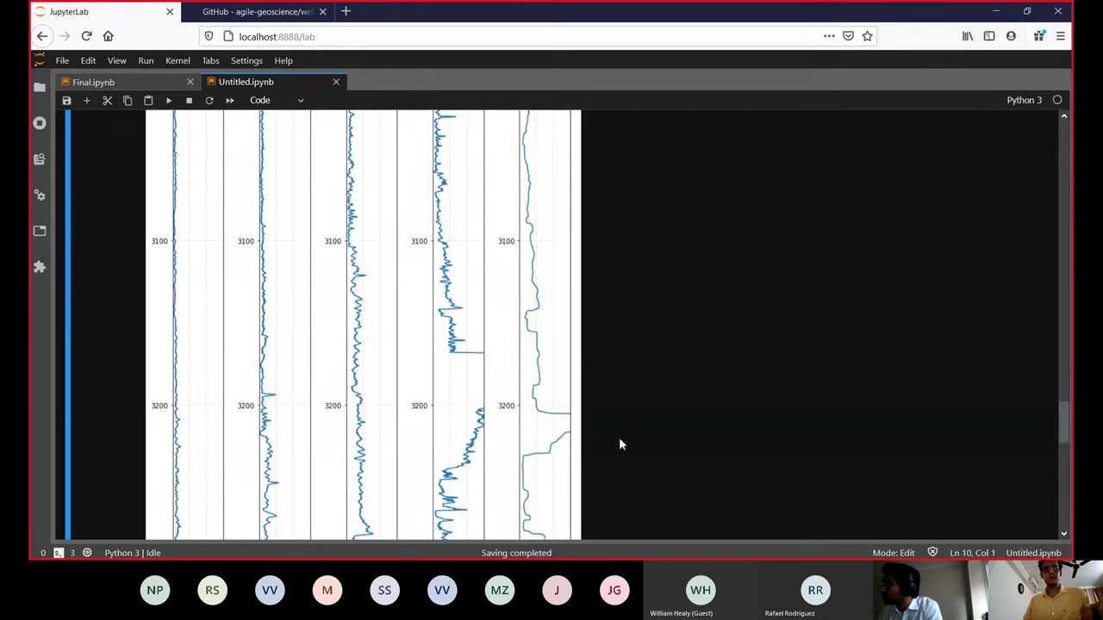
scroll(498, 332, "up", 1)
scroll(498, 335, "up", 4)
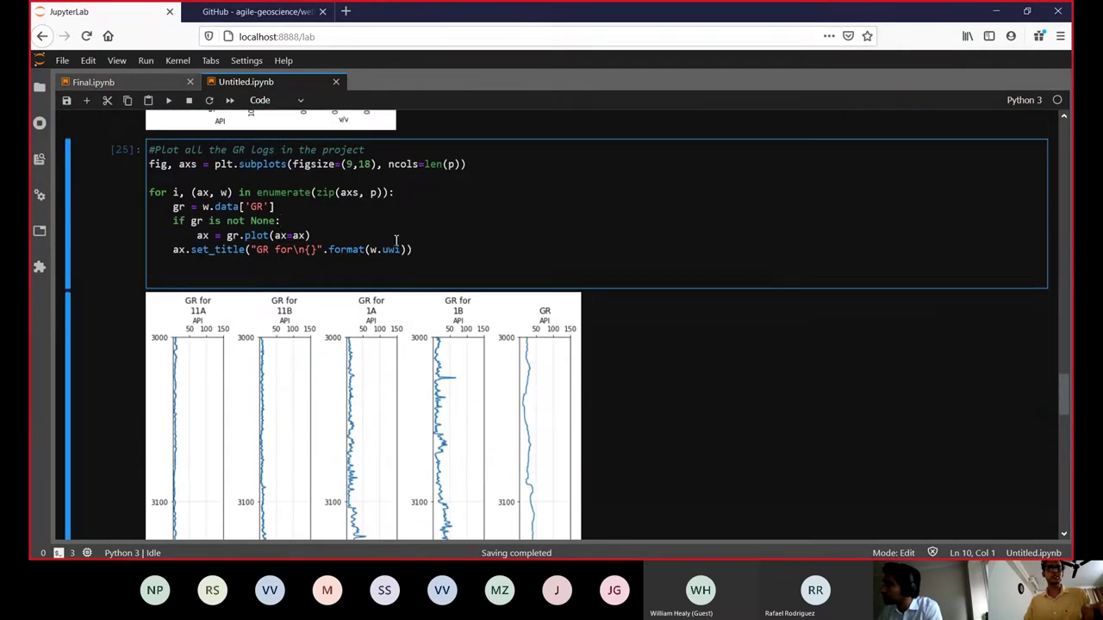
Step: Run the shortened cell and inspect the unprocessed GR curves of all wells over their full depth
left_click(169, 102)
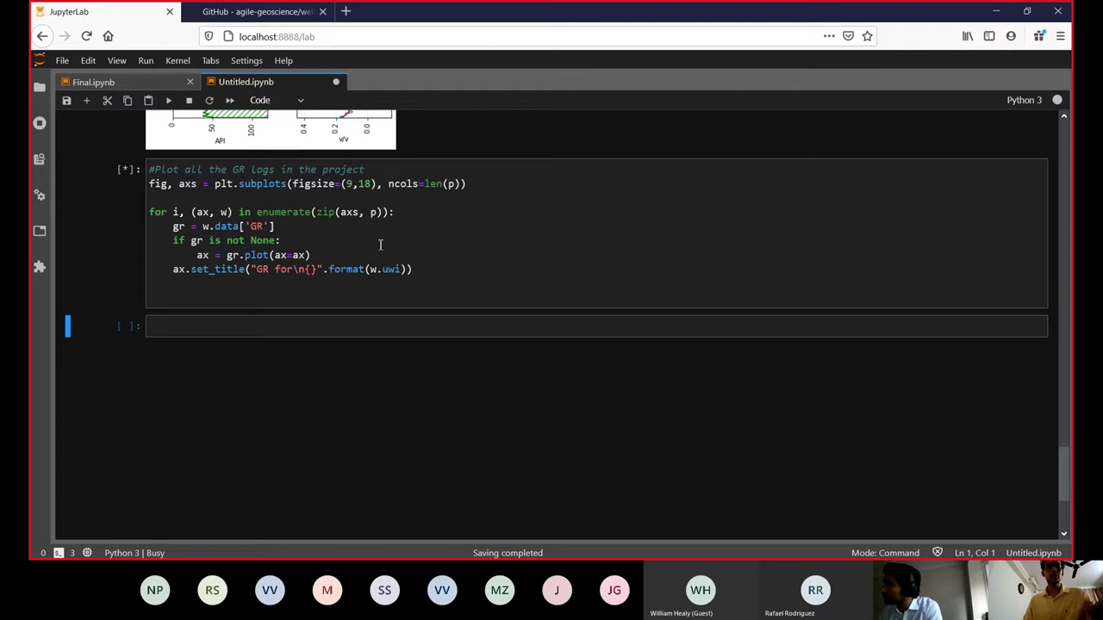
scroll(450, 288, "down", 3)
scroll(450, 289, "down", 1)
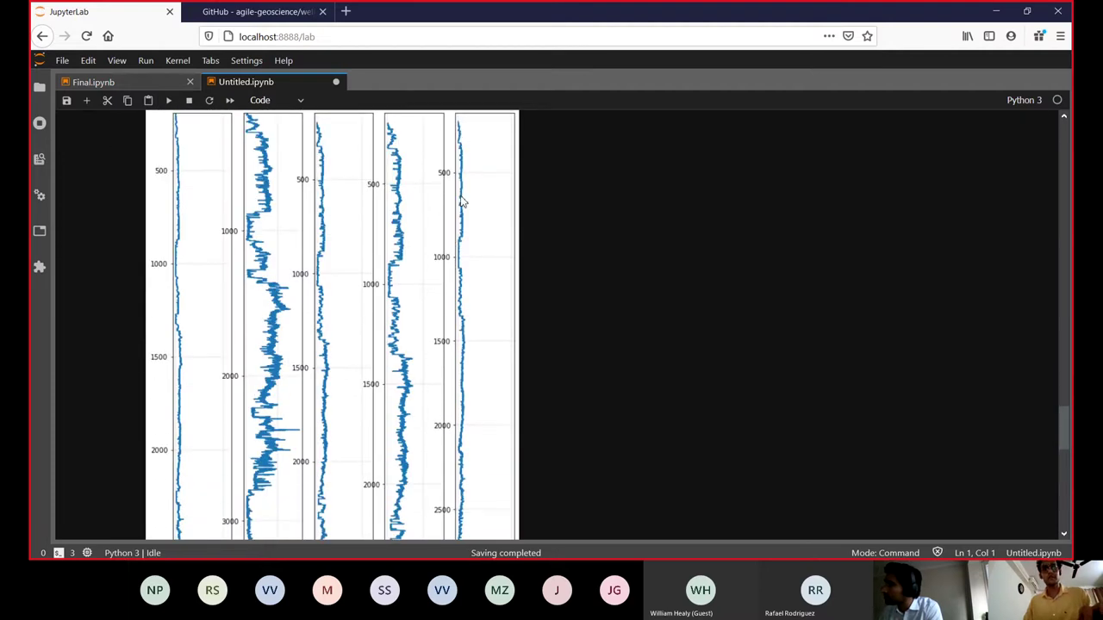
scroll(500, 310, "down", 6)
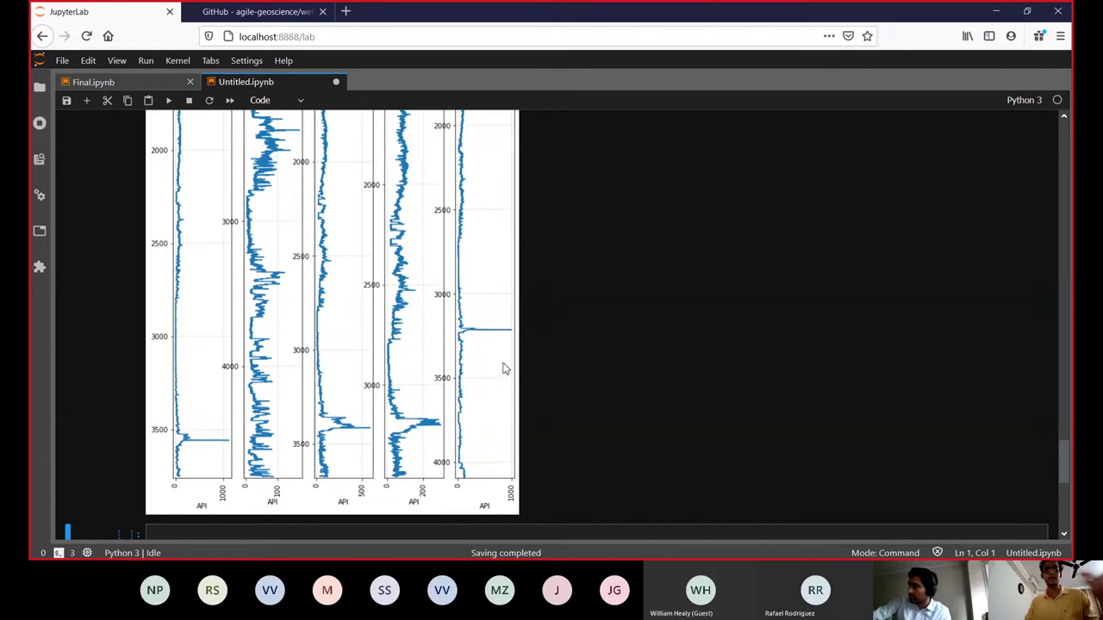
scroll(463, 275, "up", 3)
scroll(460, 275, "up", 1)
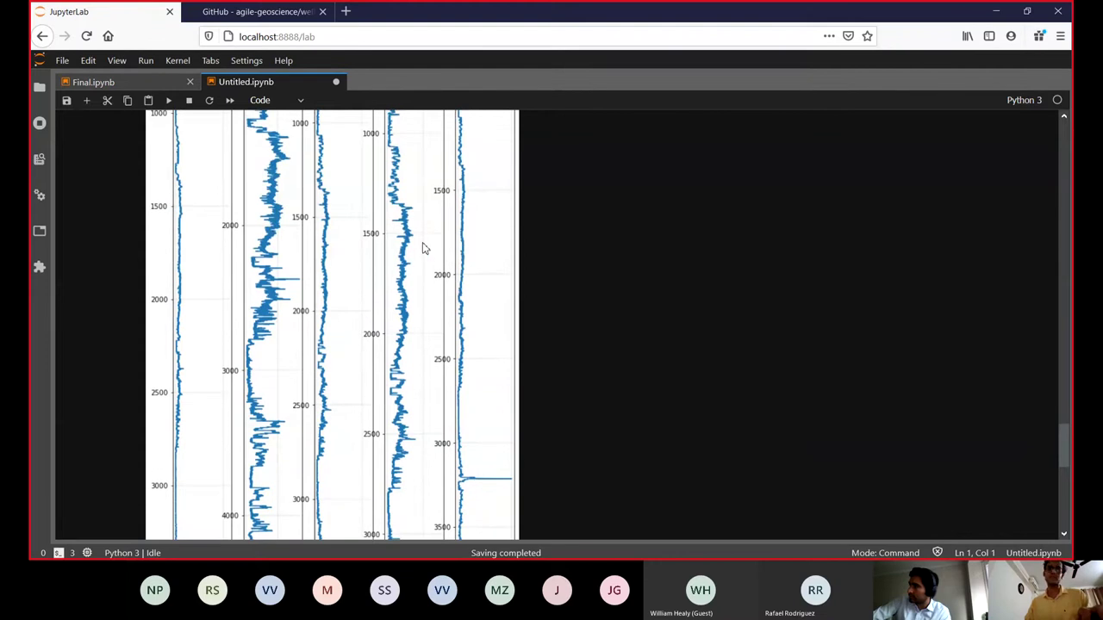
Step: Paste the cut despiking and axis-formatting code back after the loop in the multi-well GR cell
scroll(428, 264, "up", 8)
left_click(366, 369)
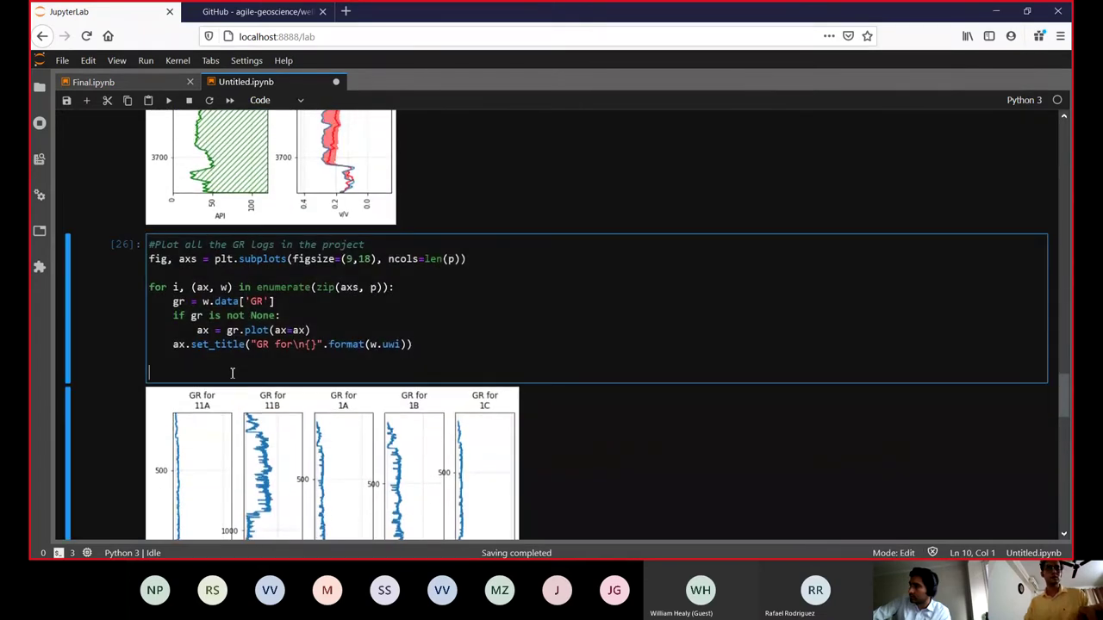
key("ctrl+v")
Step: Examine the well name '1C' and the window_length=50 argument in the GR smoothing line
scroll(366, 378, "down", 3)
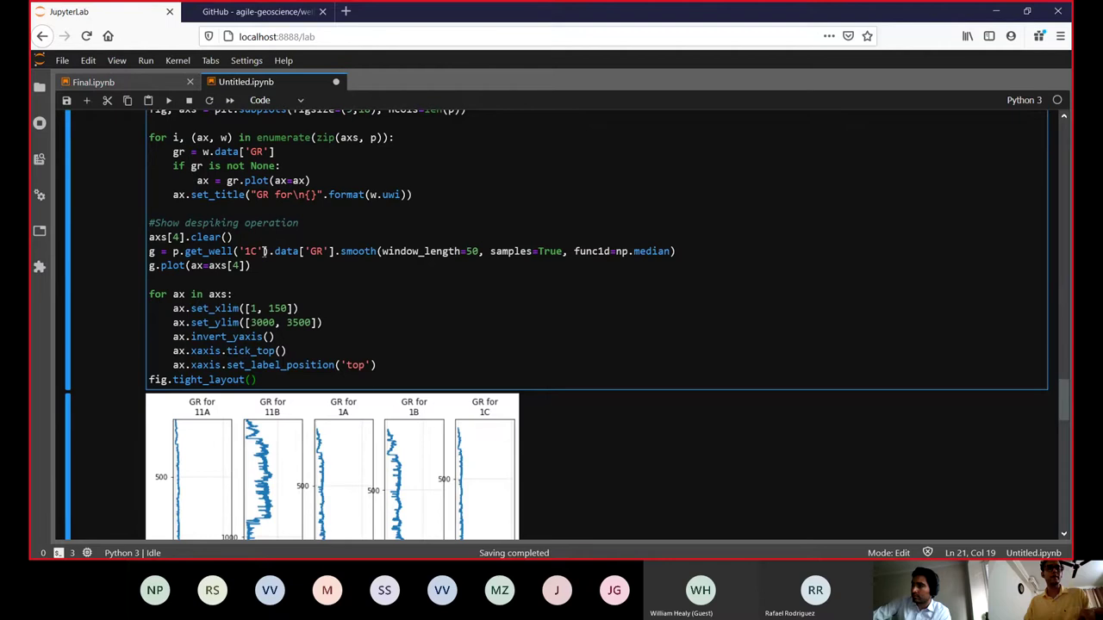
left_click_drag(265, 250, 247, 252)
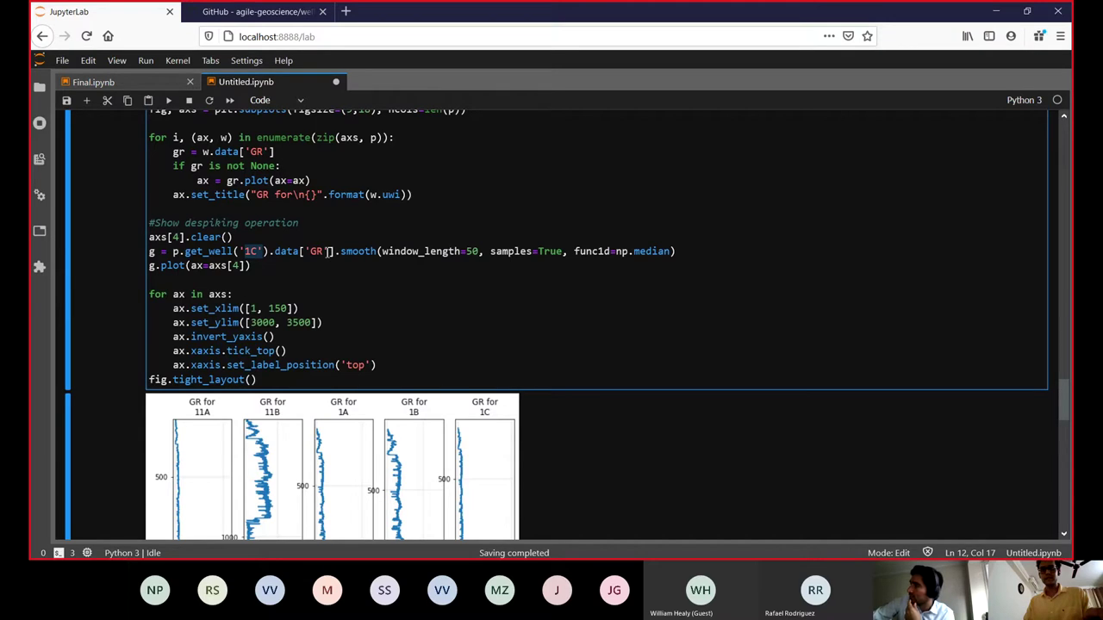
left_click(475, 251)
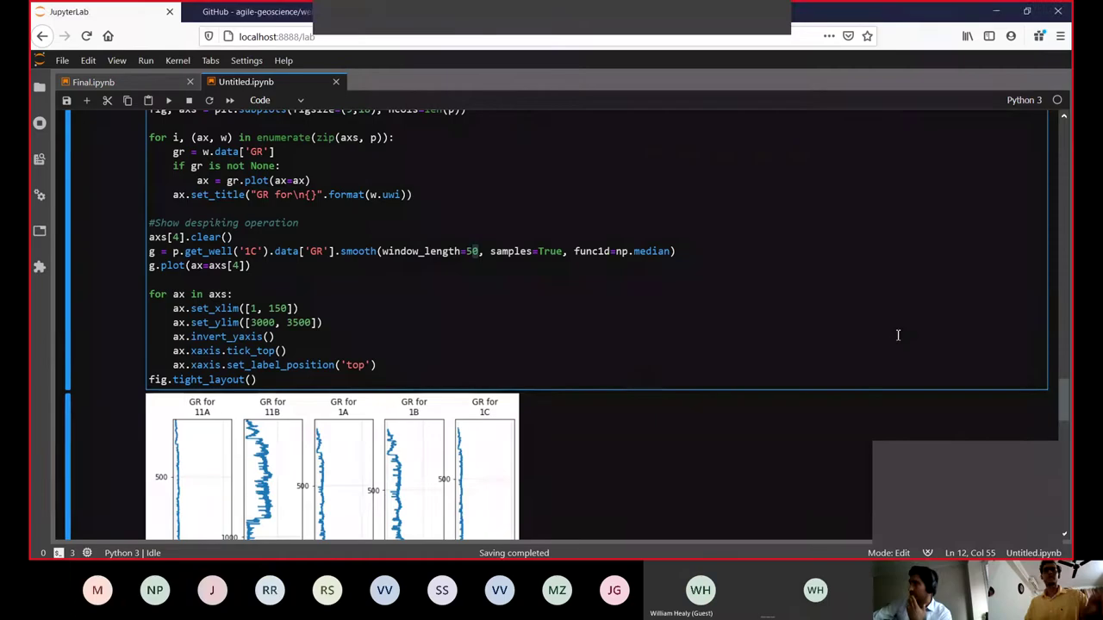
Step: Run the restored multi-well GR cell and inspect the despiked tracks over the 3000 to 3500 depth range
scroll(411, 275, "down", 2)
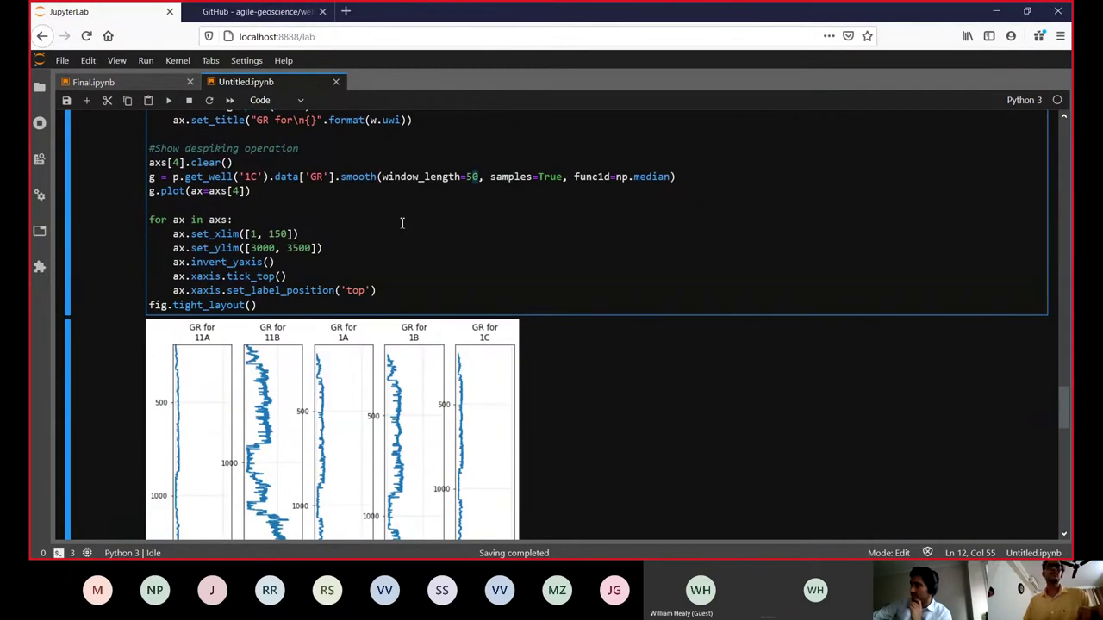
scroll(377, 365, "down", 10)
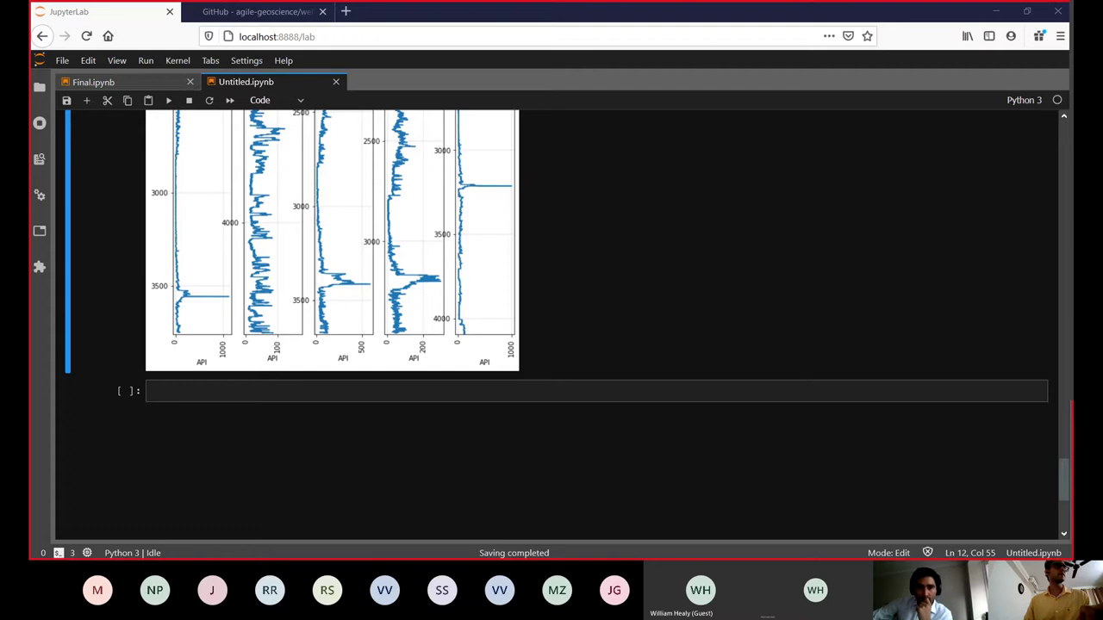
key("shift+Return")
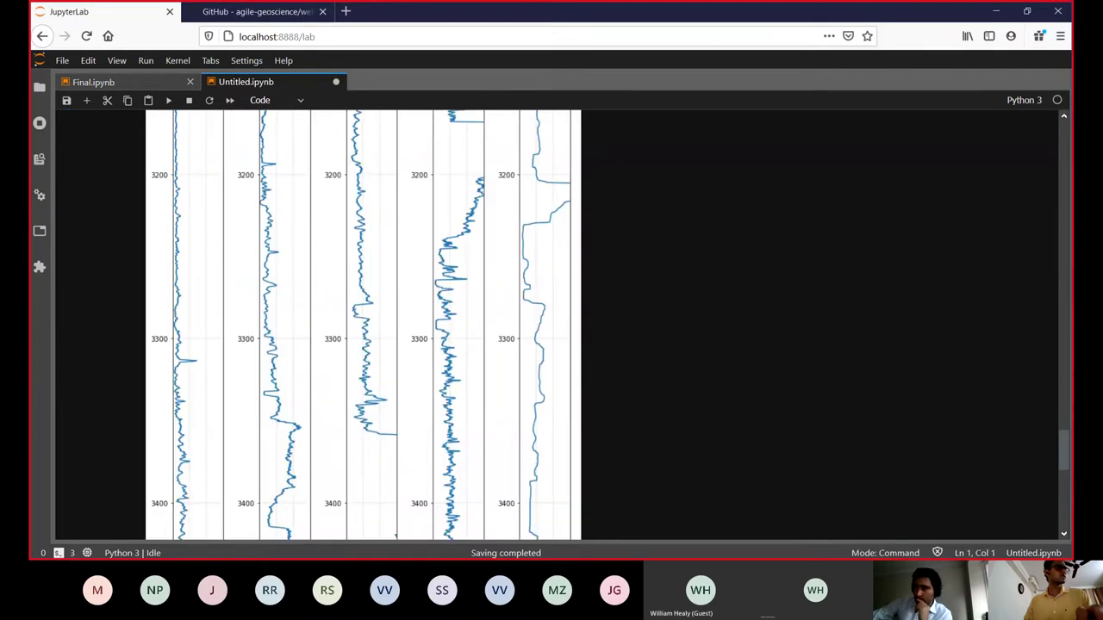
key("ctrl+minus")
key("ctrl+minus")
key("ctrl+minus")
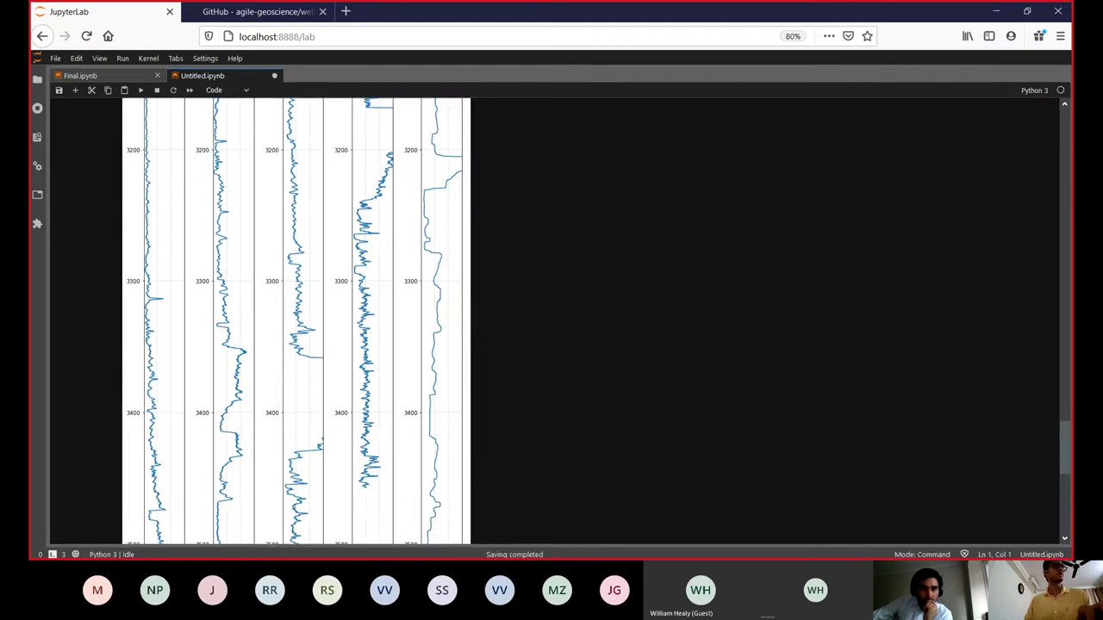
key("ctrl+0")
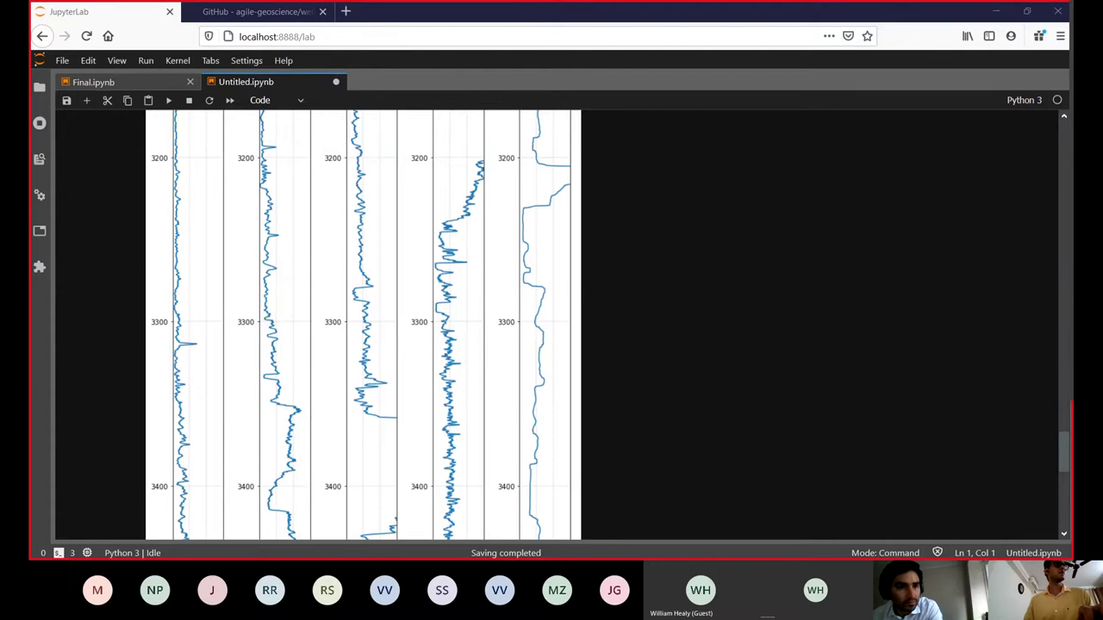
Step: In a new cell commented "#Calculate the permeability and the porosity", enter PHID = (2.65-segment_RHOB)/(2.65-0.9) and PHIF = PHID + 0.4*(segment_NPHI-PHID)+0.01
scroll(752, 398, "down", 5)
left_click(262, 258)
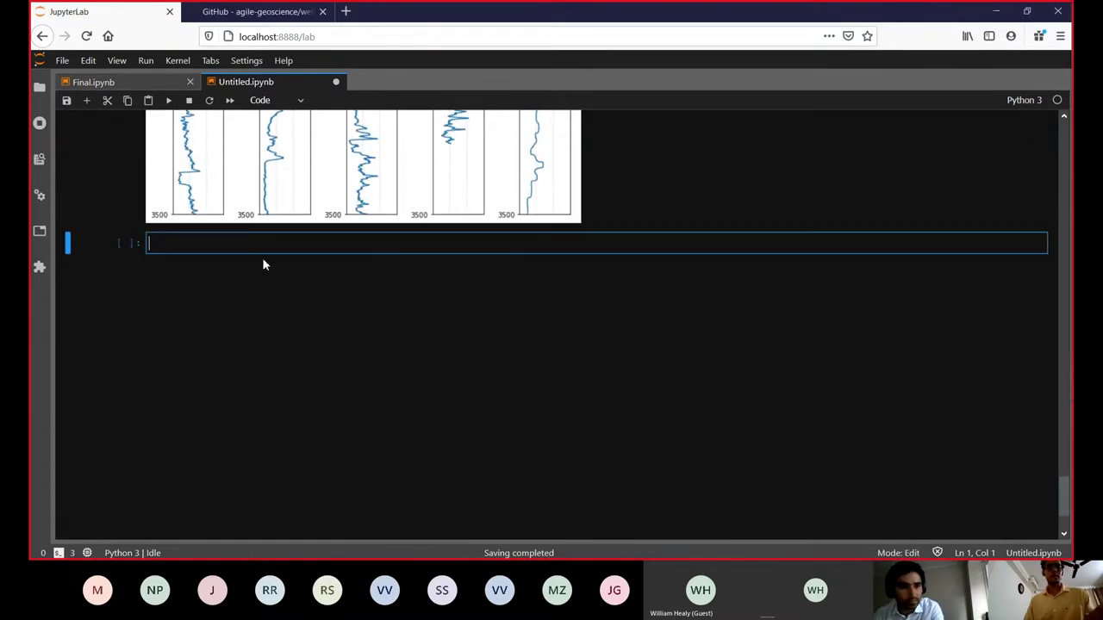
type("#Calculat")
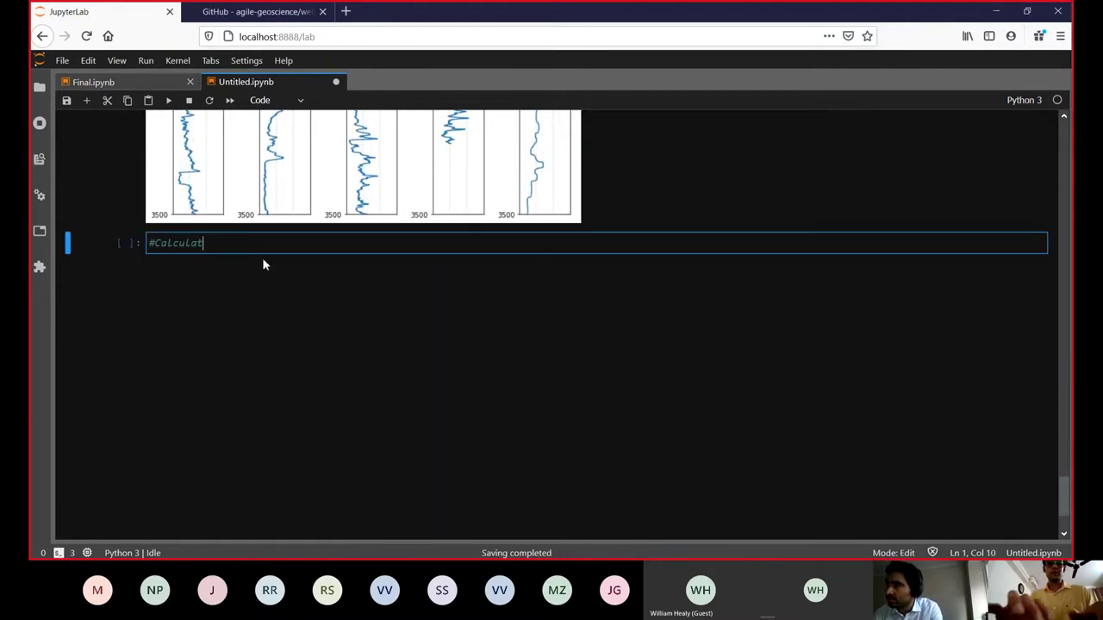
type("e the permeability and ")
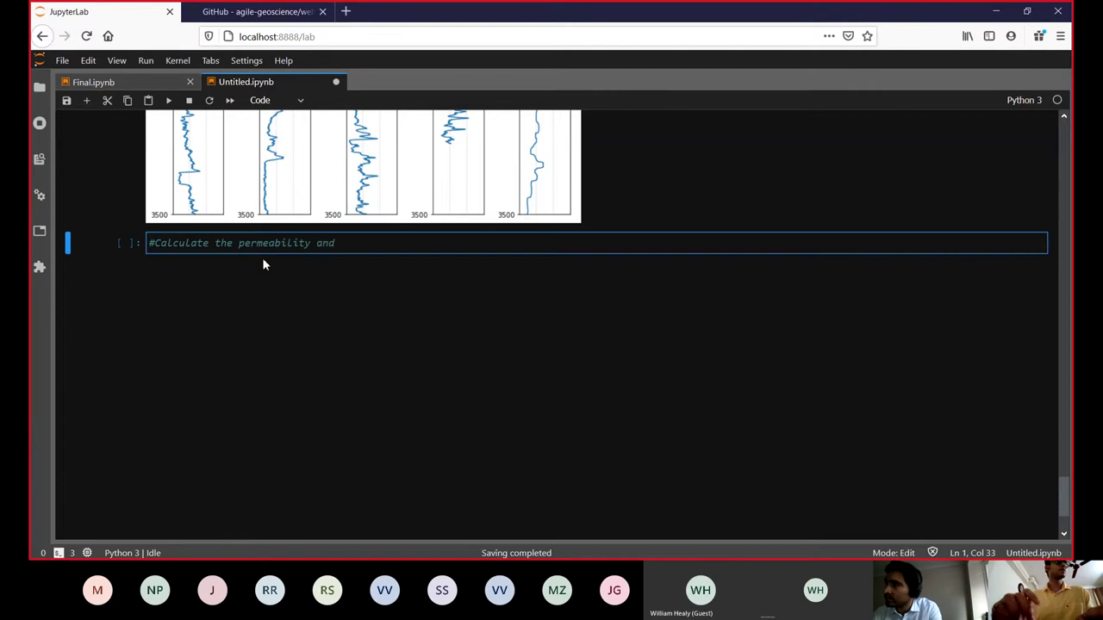
type("the ")
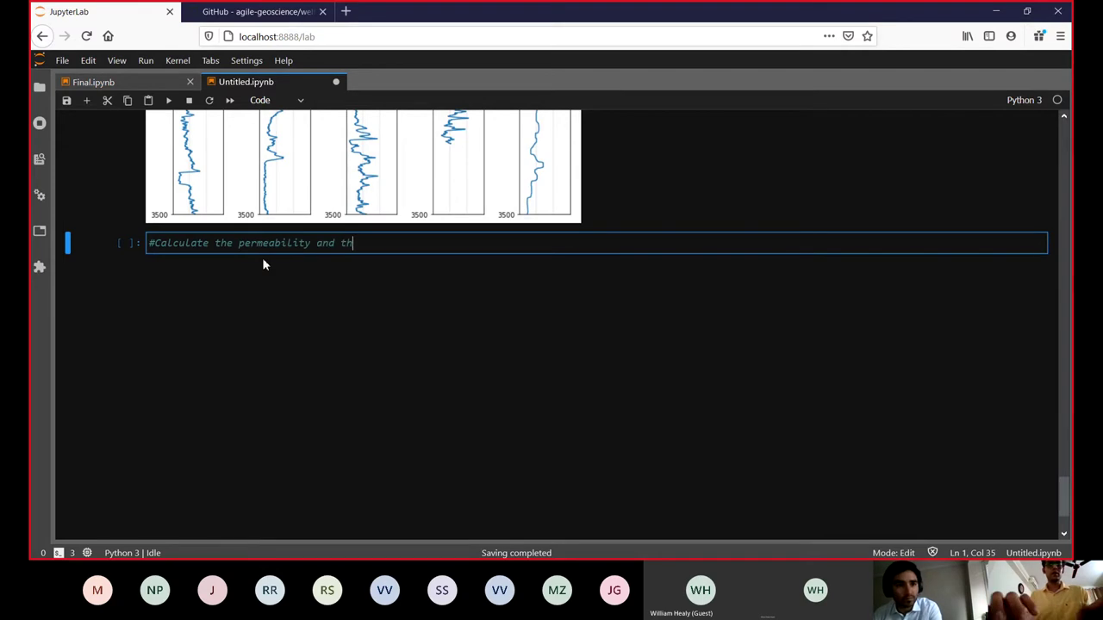
type("porosity")
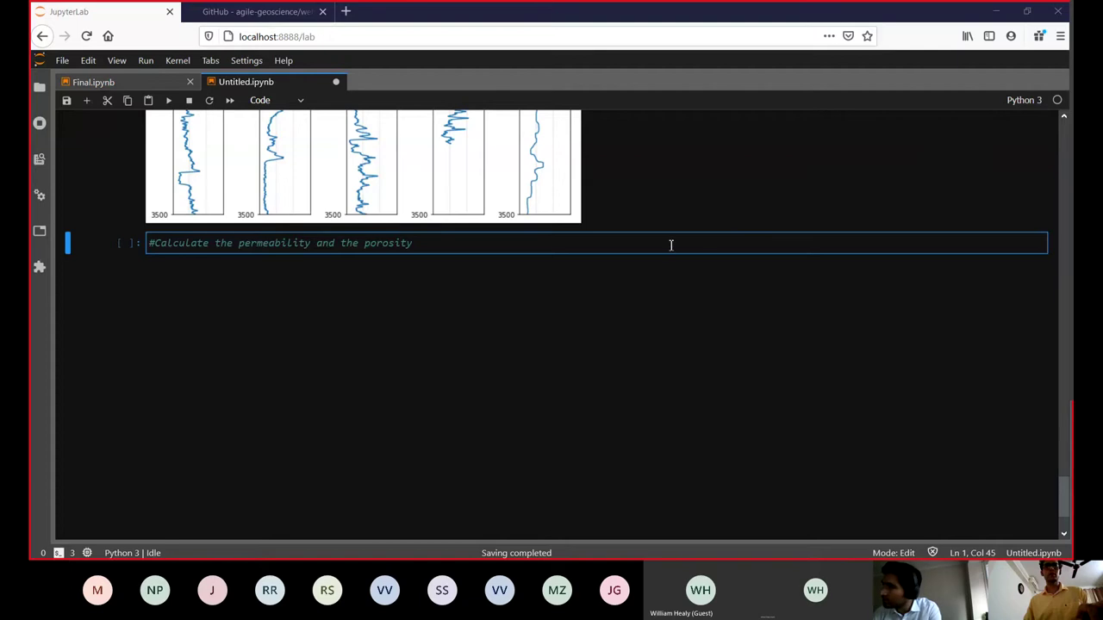
key("Return")
type("PHID = (2.65-segment_RHOB)/(2.65-0.9) PHIF = PHID + 0.4*(segment_NPHI-PHID)+0.01")
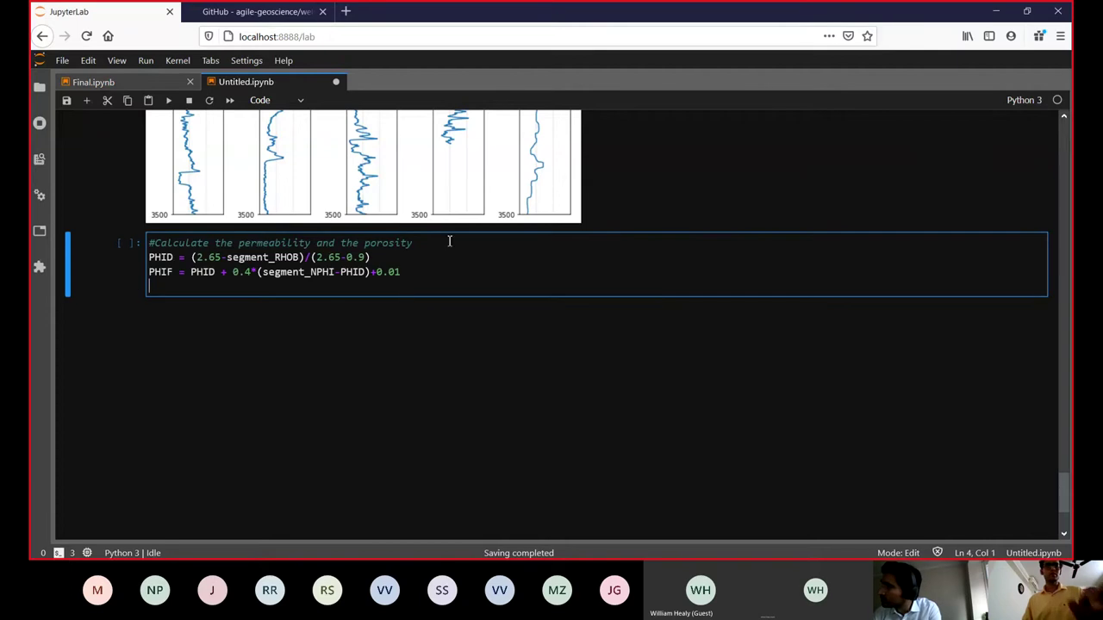
left_click(197, 272)
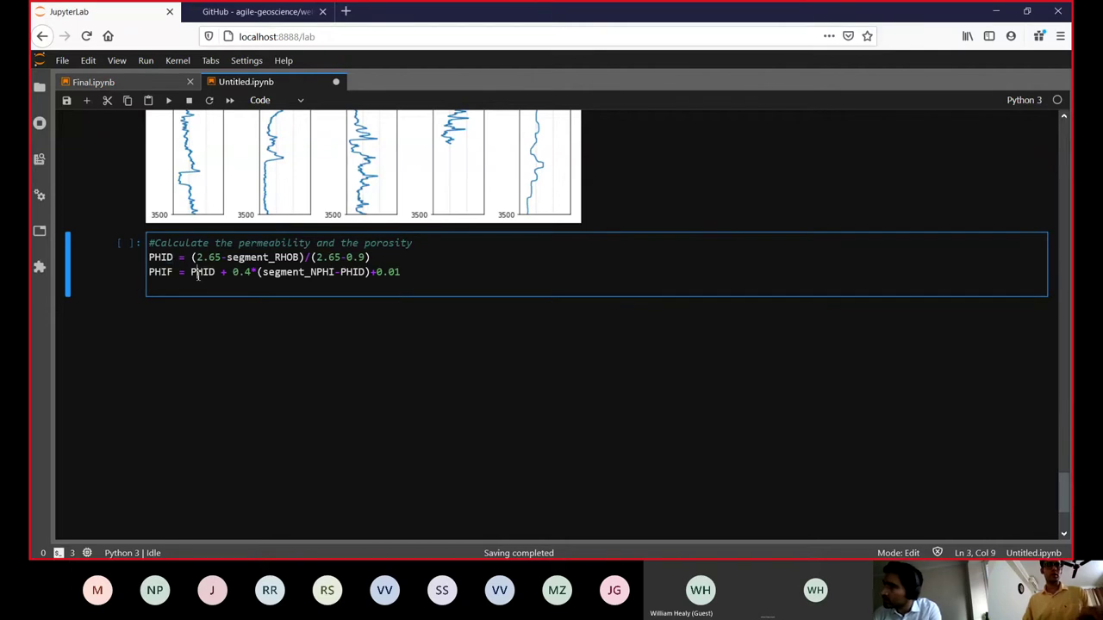
left_click(177, 272)
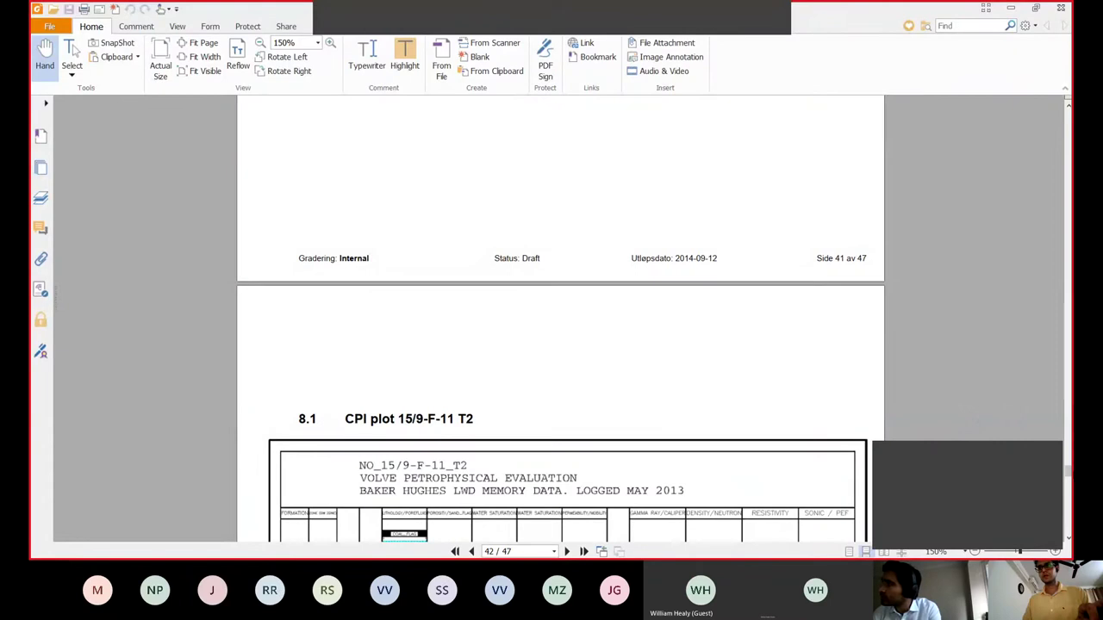
Step: Look up the permeability, shale volume and porosity equations in chapter 4 of PETROPHYSICAL_REPORT_2.PDF in Foxit Reader
left_click_drag(1065, 478, 1040, 411)
scroll(388, 280, "up", 3)
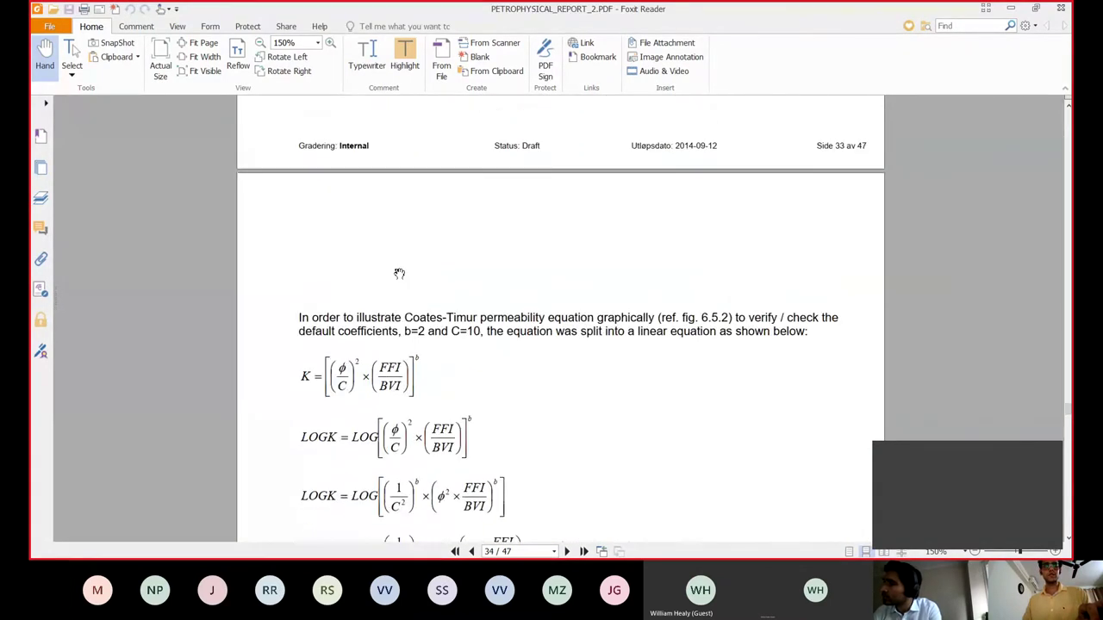
scroll(399, 274, "up", 20)
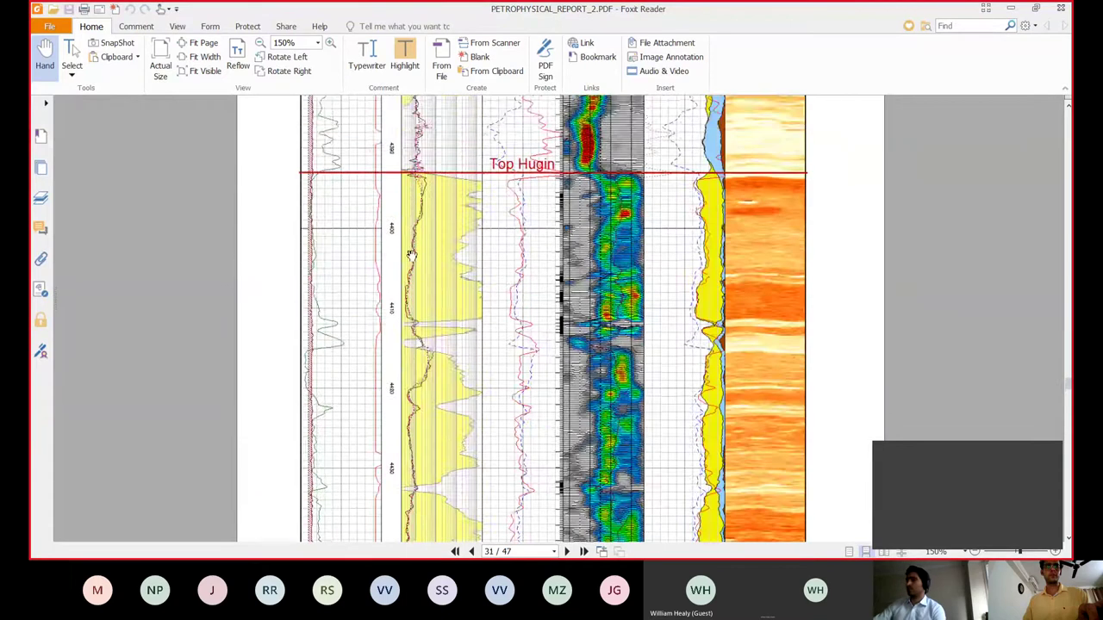
scroll(411, 255, "up", 20)
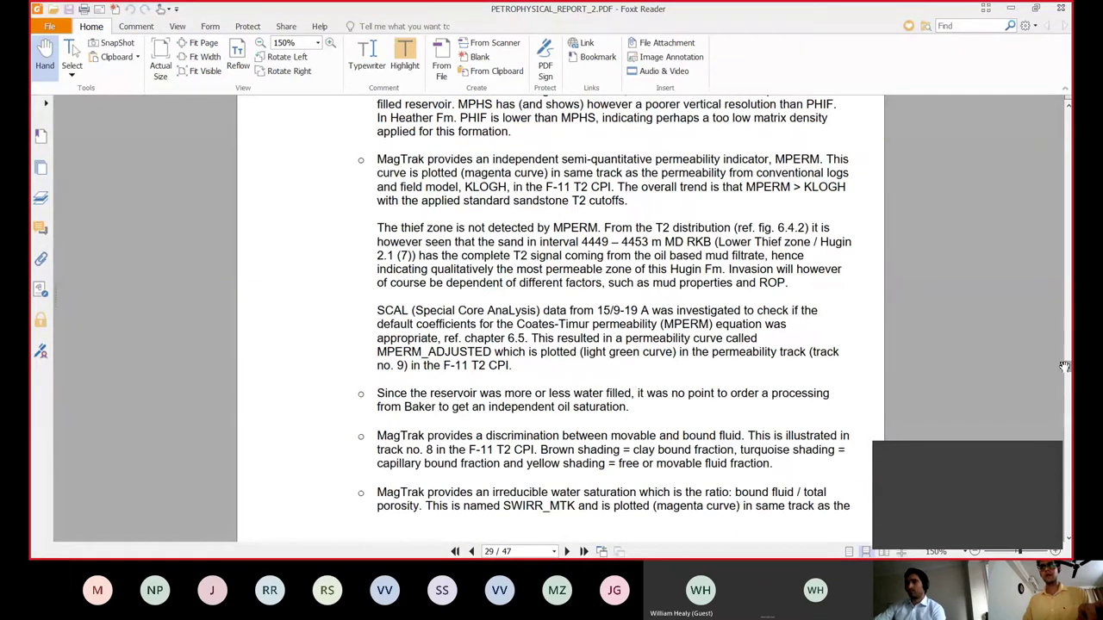
left_click_drag(1065, 356, 1068, 235)
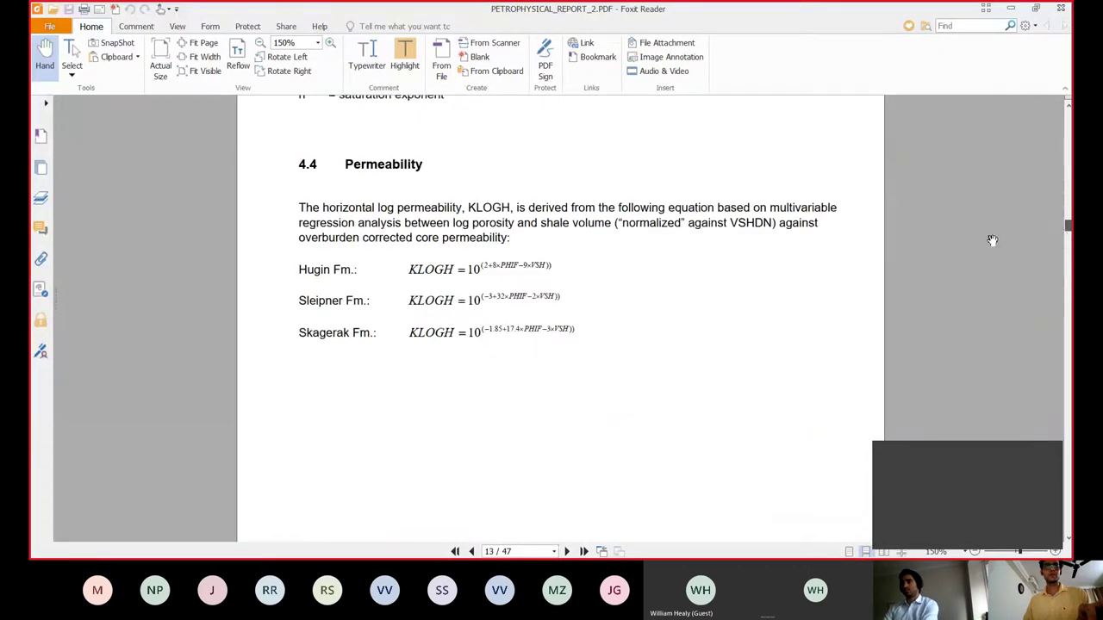
scroll(993, 242, "up", 2)
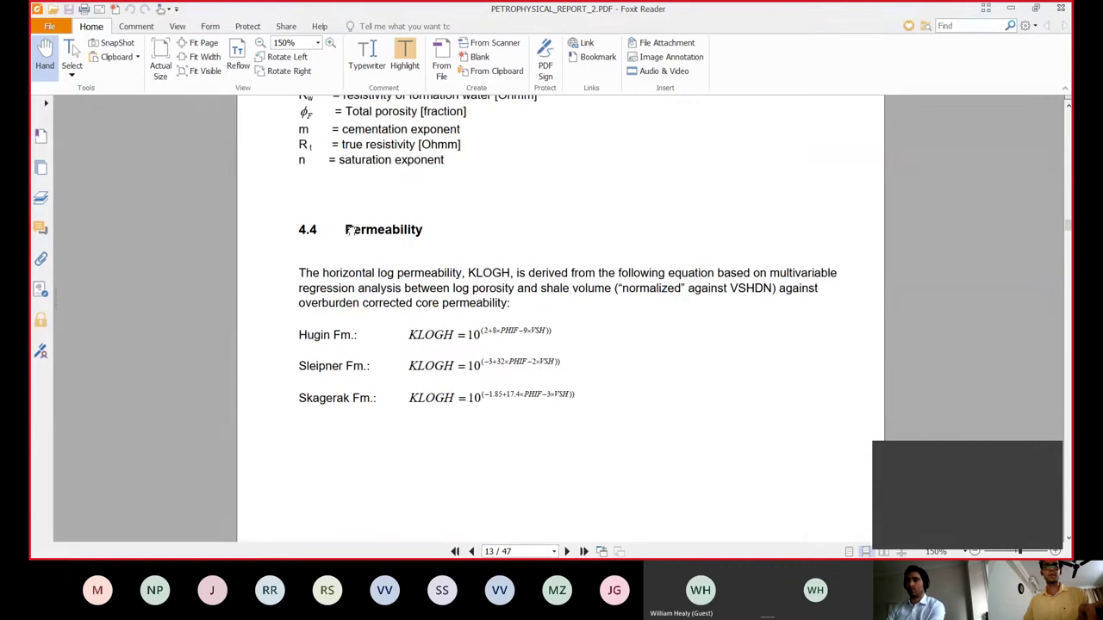
scroll(442, 290, "up", 10)
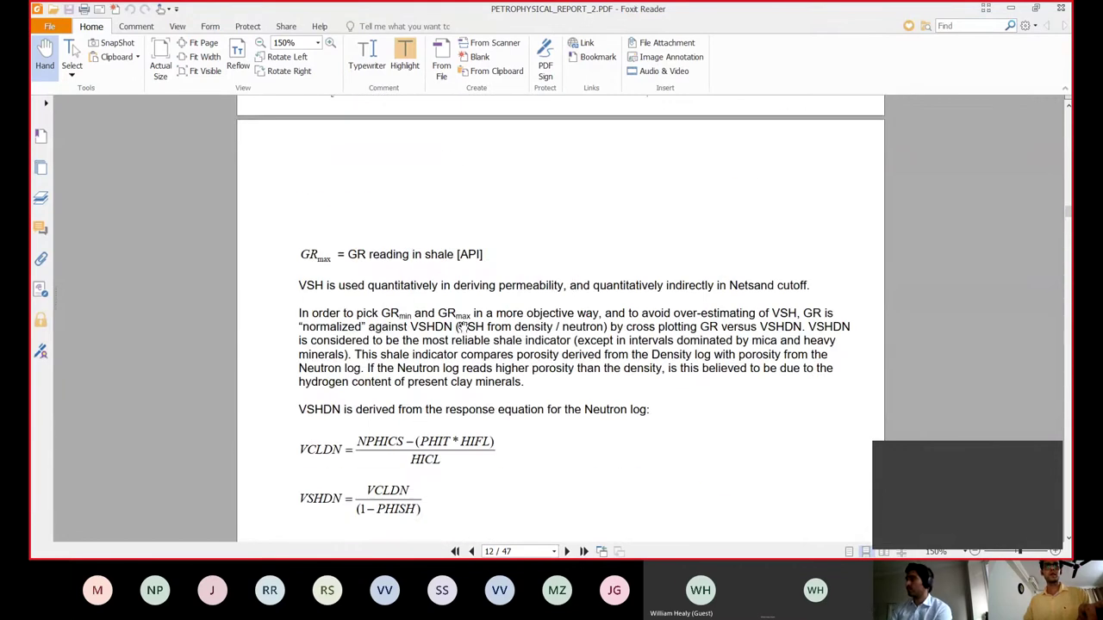
scroll(448, 323, "up", 5)
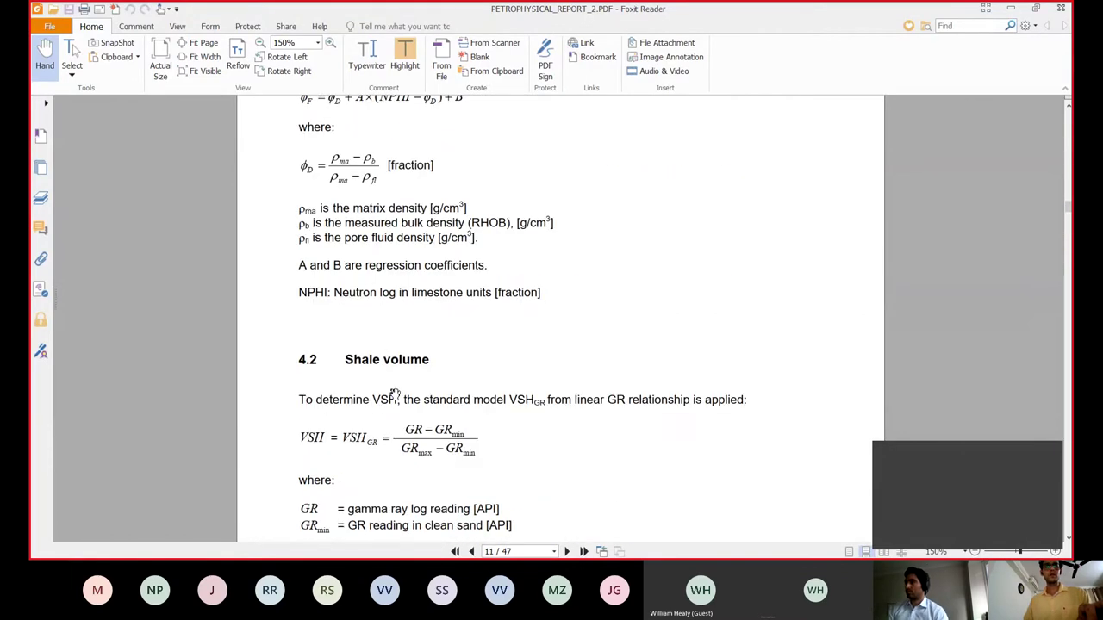
scroll(392, 411, "up", 5)
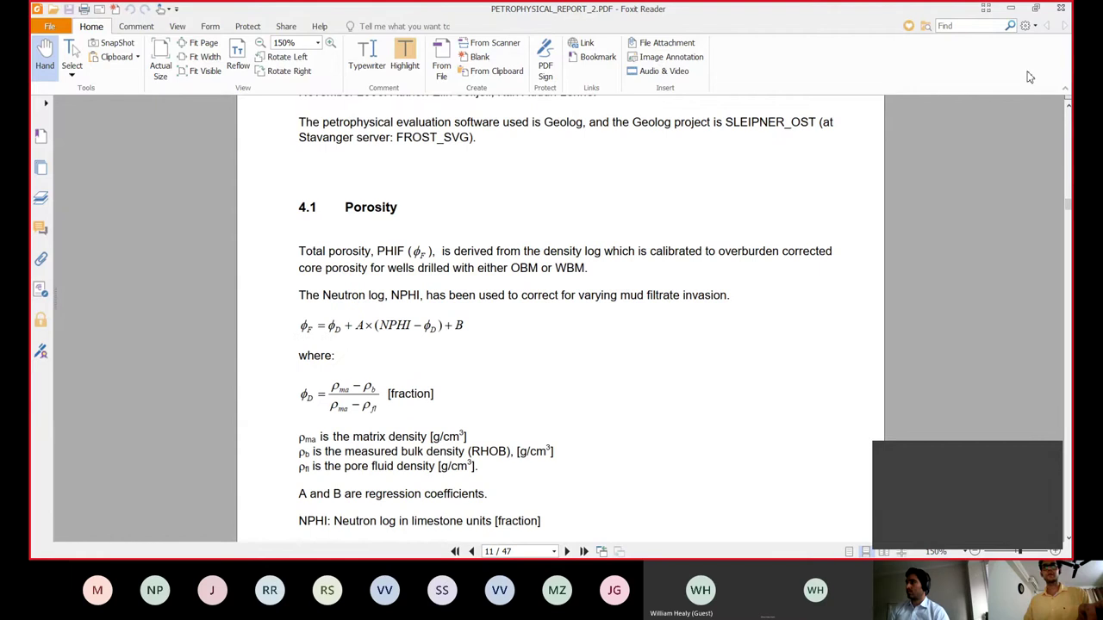
left_click(1012, 8)
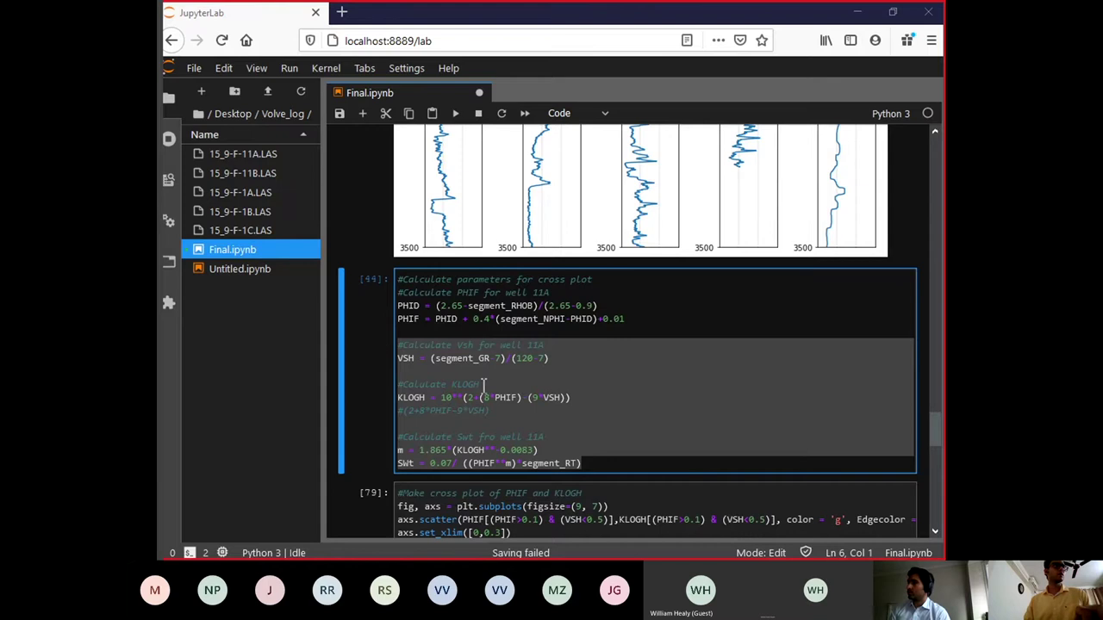
Step: Select the PHIF versus KLOGH scatter code, from the scatter call through the y-axis label, in Final.ipynb
scroll(594, 291, "down", 3)
scroll(594, 291, "down", 1)
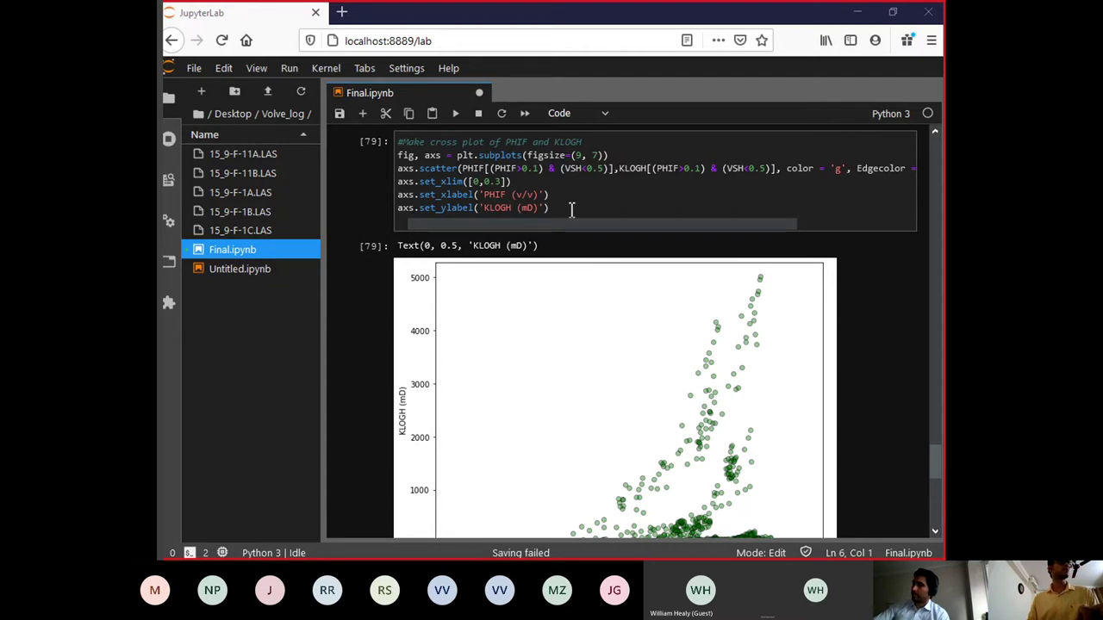
left_click_drag(571, 207, 338, 164)
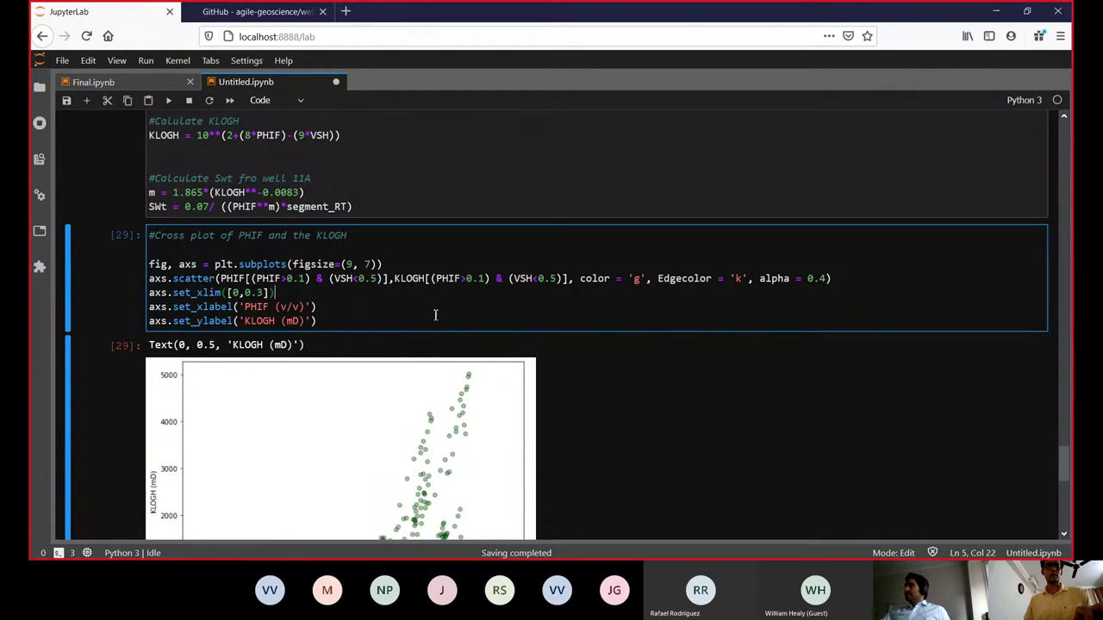
Step: Start a new cell below the PHIF versus KLOGH cross plot with the comment "# Explot my calculated PHIF, KLOGH and VSH"
scroll(434, 314, "down", 1)
scroll(433, 306, "down", 3)
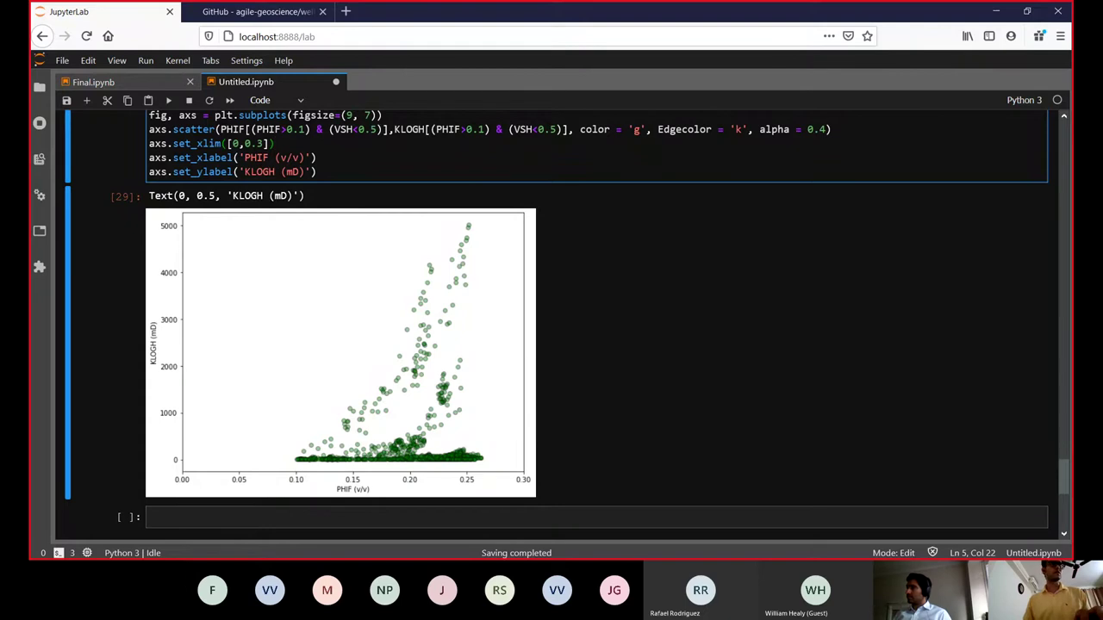
left_click(644, 517)
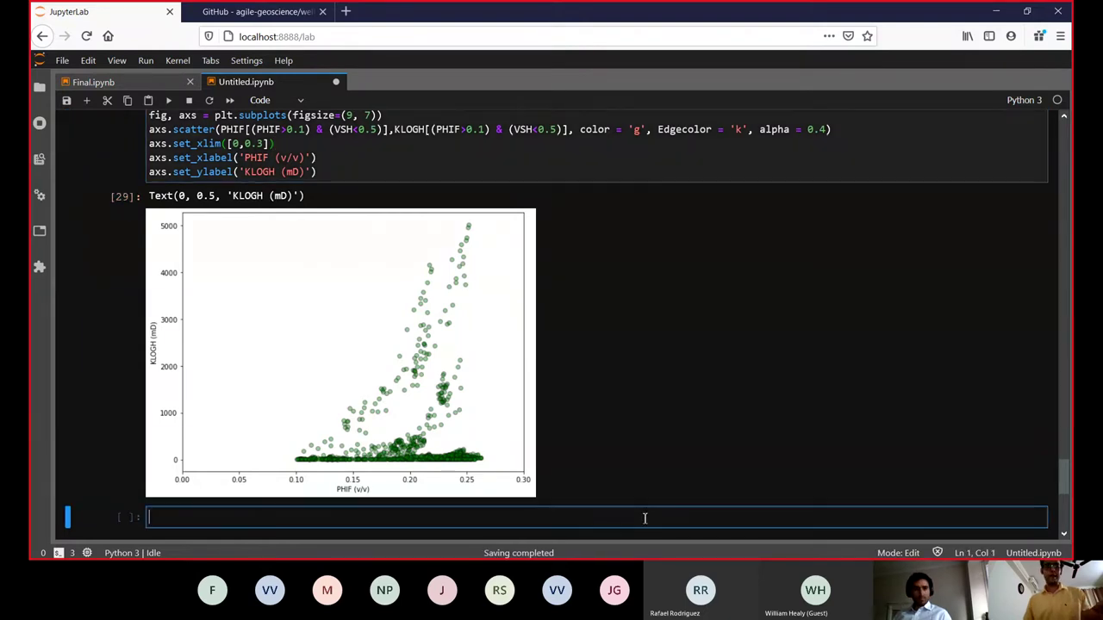
type("# ")
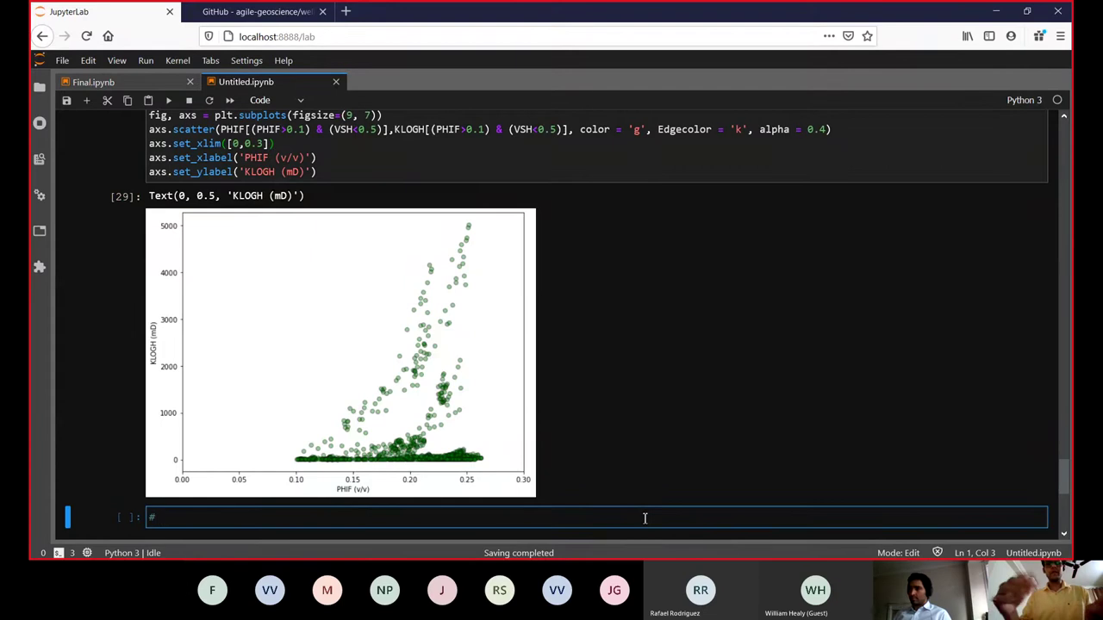
type("Explot m")
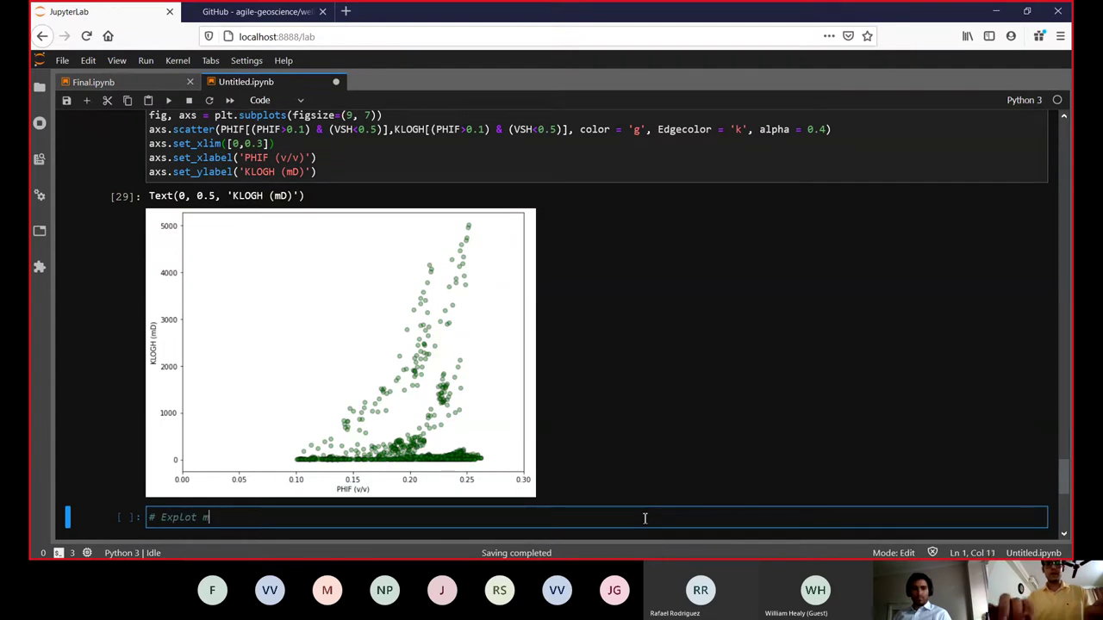
type("y S")
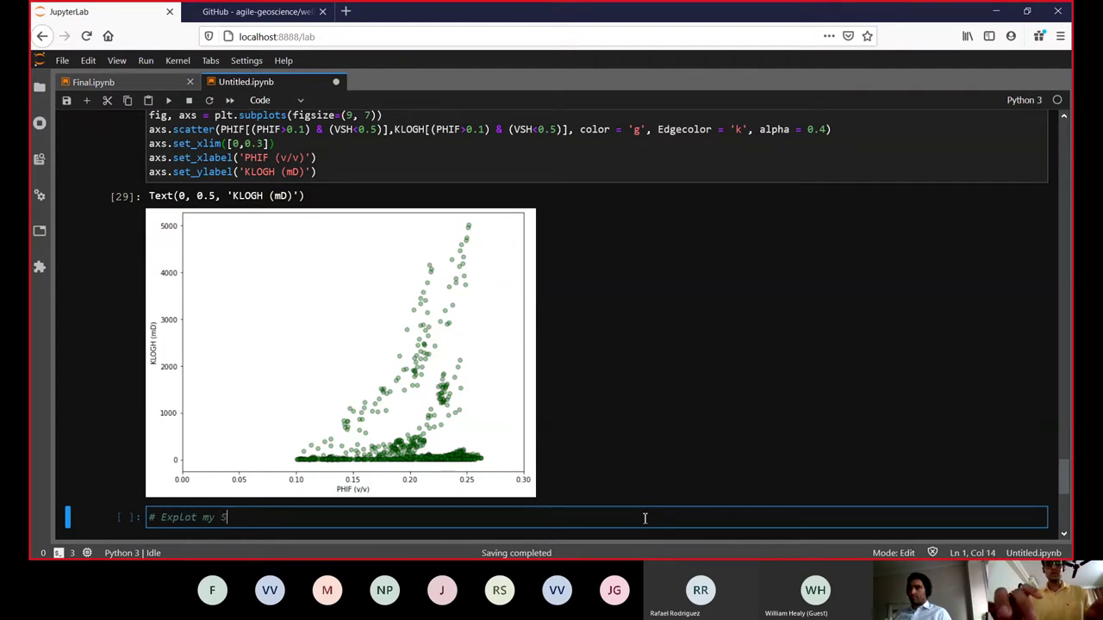
type("ot")
key("BackSpace")
key("BackSpace")
key("BackSpace")
key("BackSpace")
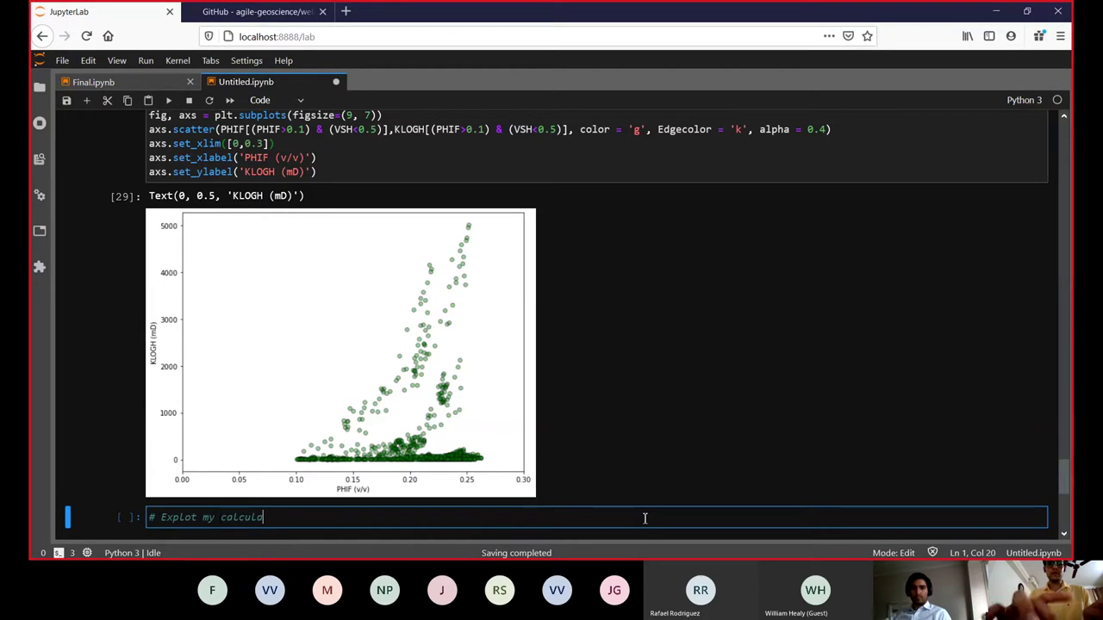
type("PHIF, KLOGH and VSH")
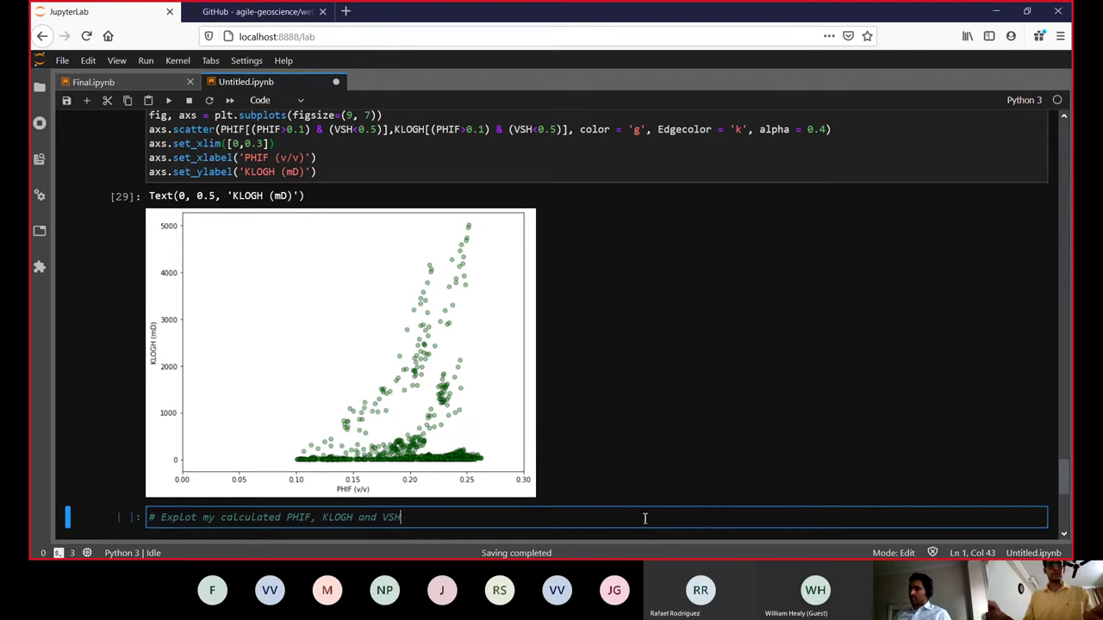
key("Return")
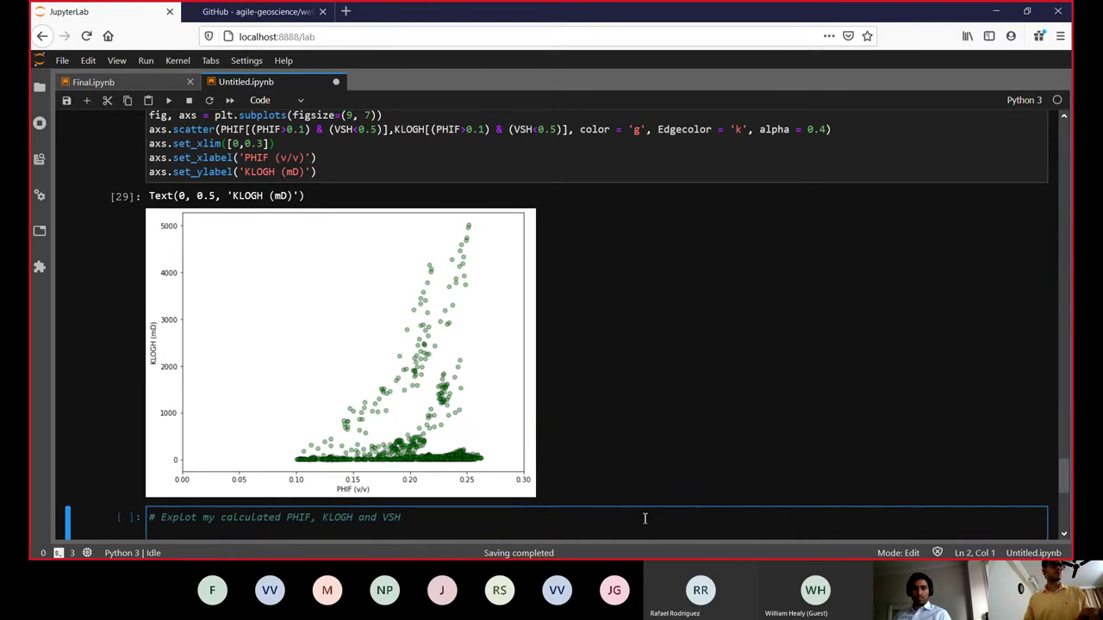
Step: Add the line well_11A.data['KLOGH']=KLOGH below the comment to store the calculated permeability in well 11A
scroll(645, 518, "down", 2)
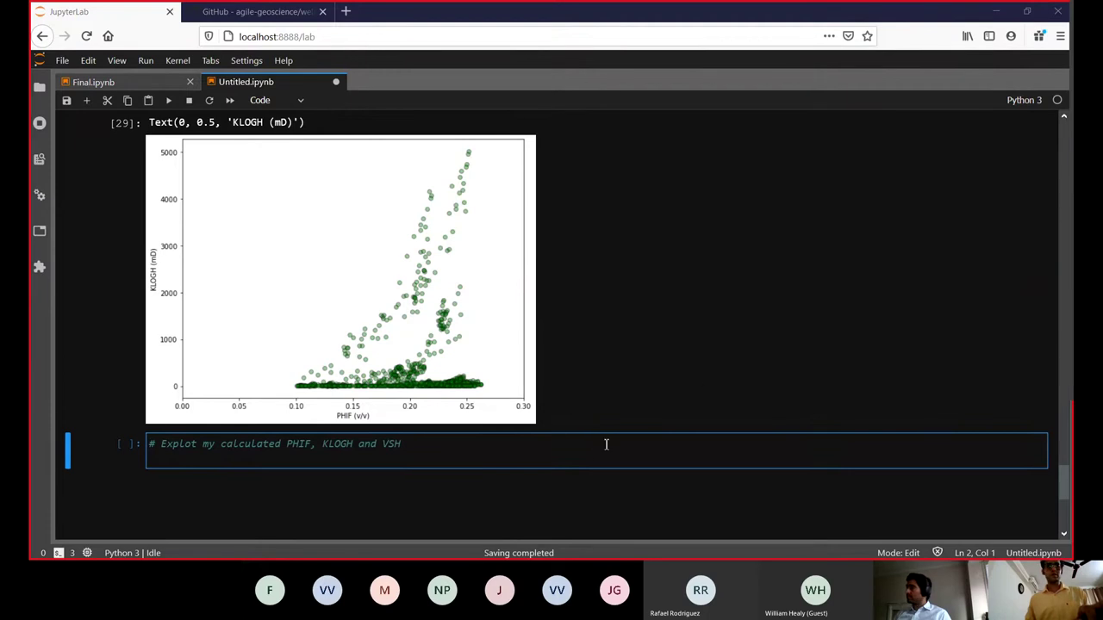
type("well_11A.data['KLOGH']=KLOGH")
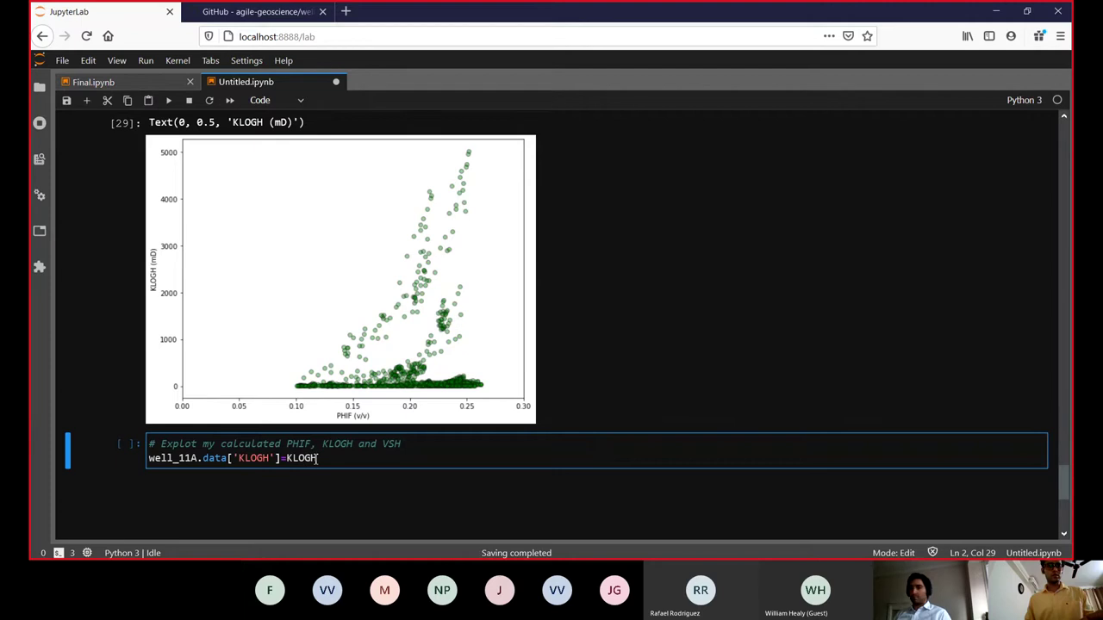
left_click(257, 459)
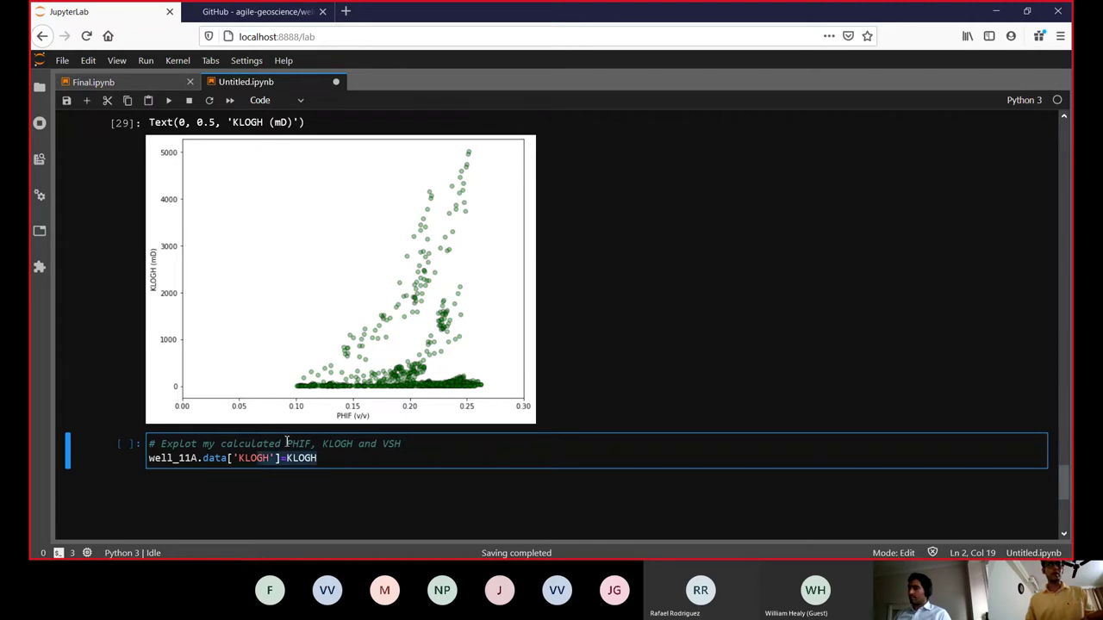
scroll(397, 422, "up", 5)
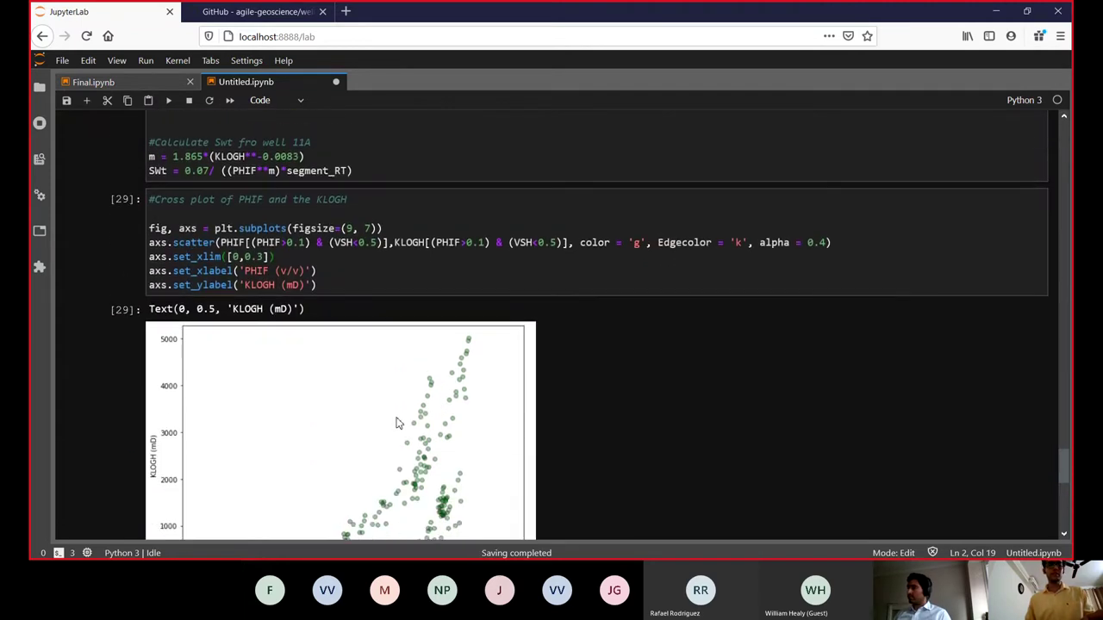
scroll(397, 422, "down", 5)
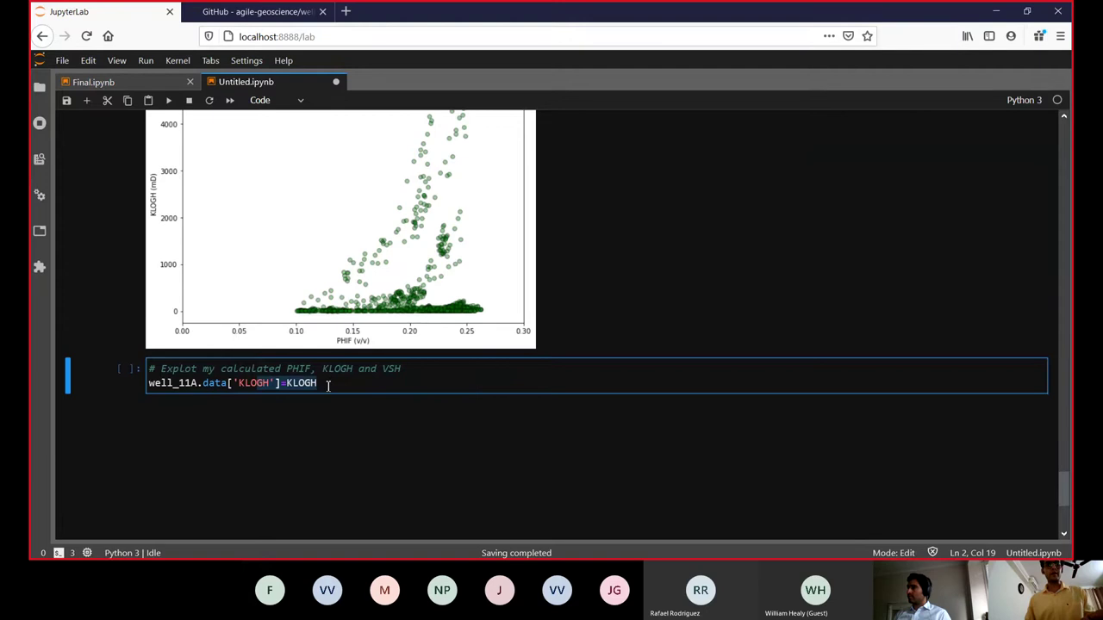
left_click_drag(328, 385, 288, 385)
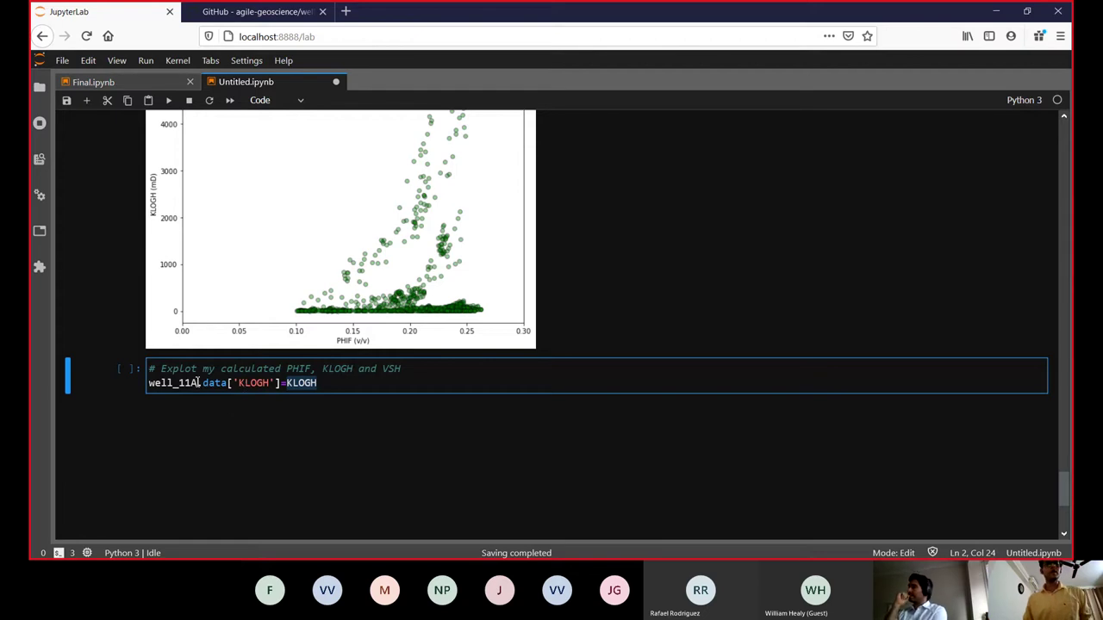
left_click_drag(200, 382, 170, 383)
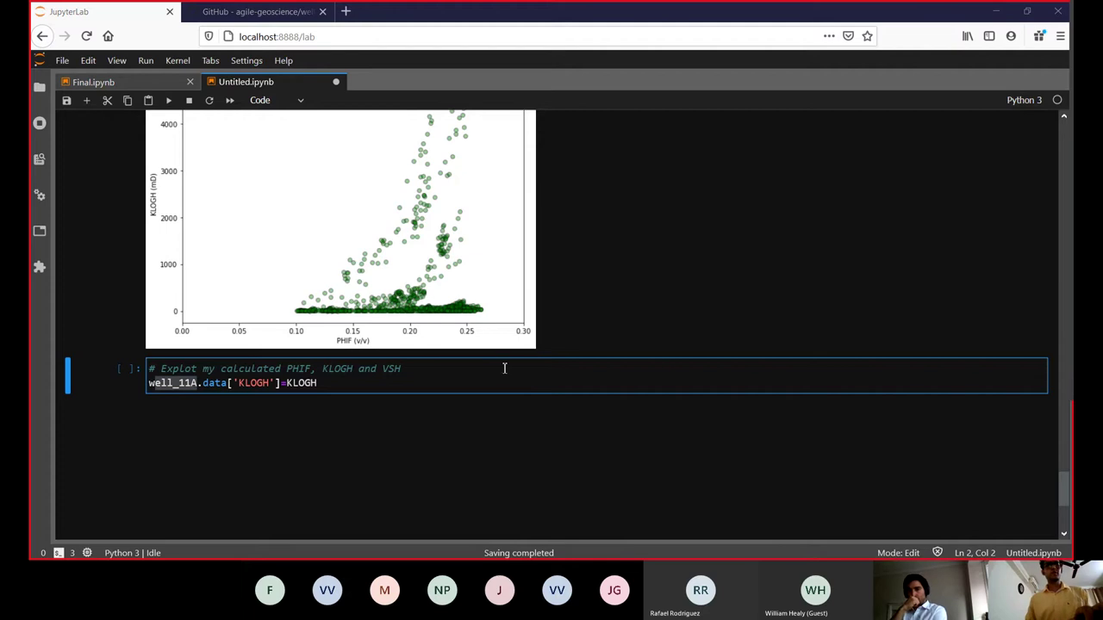
Step: Add the lines well_11A.data['PHIF']=PHIF and well_11A.data['VSH']=VSH below the KLOGH assignment
left_click(425, 383)
key("Return")
type("well_11A.data['PHIF']=PHIF well_11A.data['VSH']=VSH")
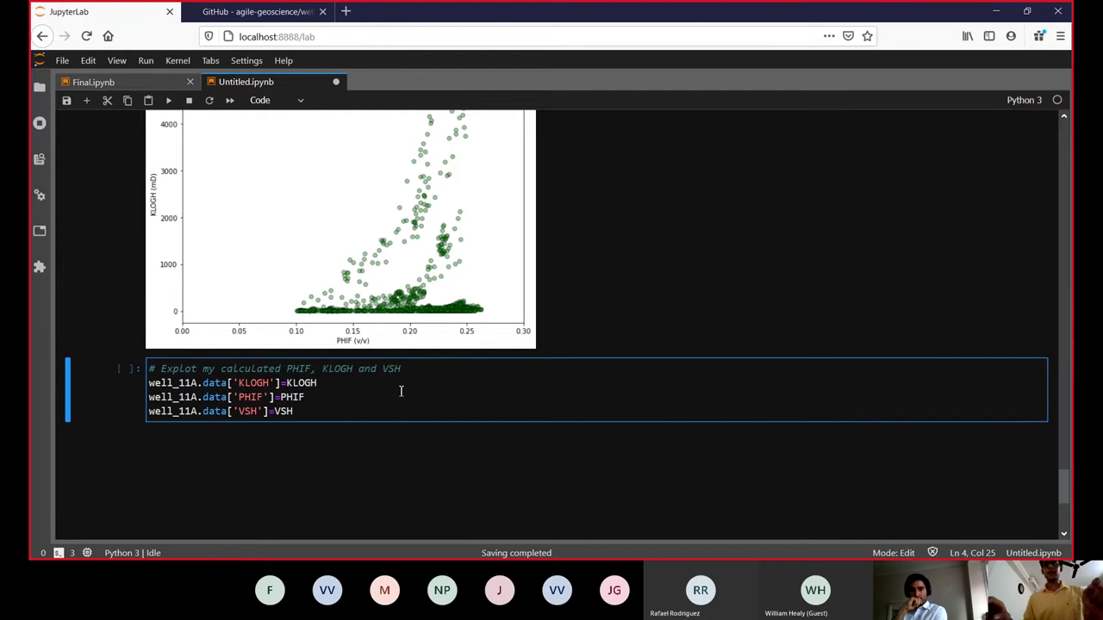
Step: Start a well_11A.to_las call on a new line below the VSH assignment with fname = 'Calc_11A'
key("Return")
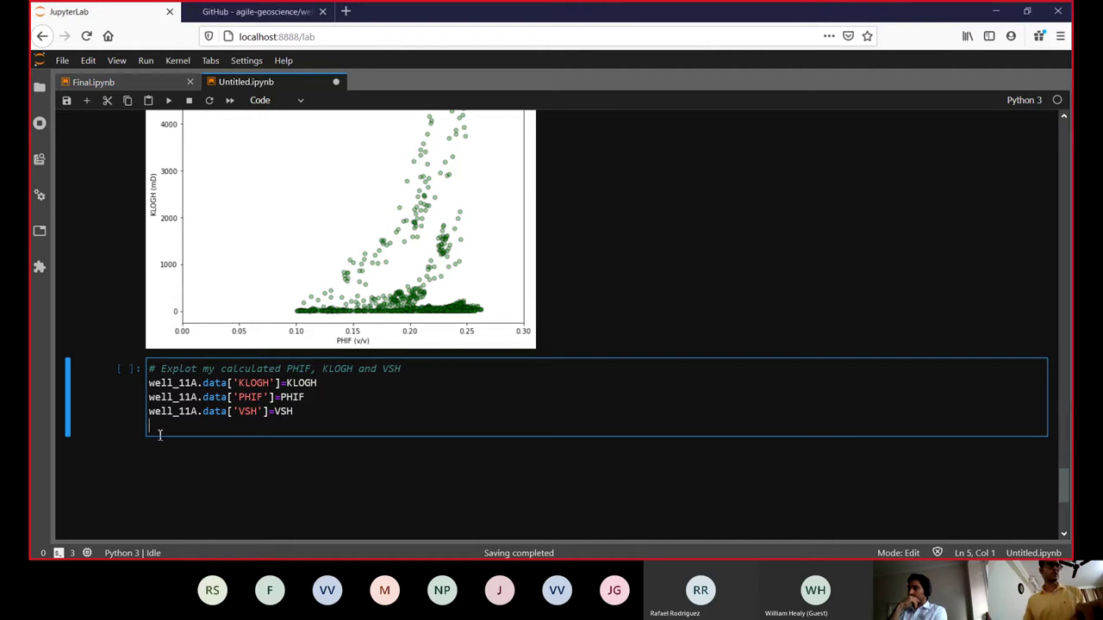
type("wel")
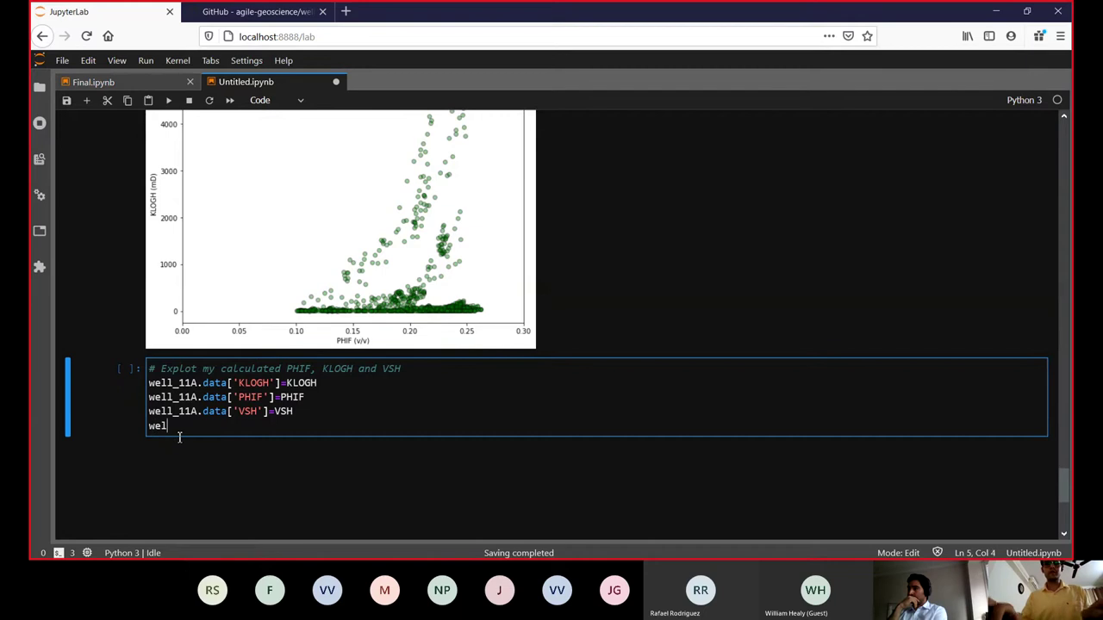
type("l_11A")
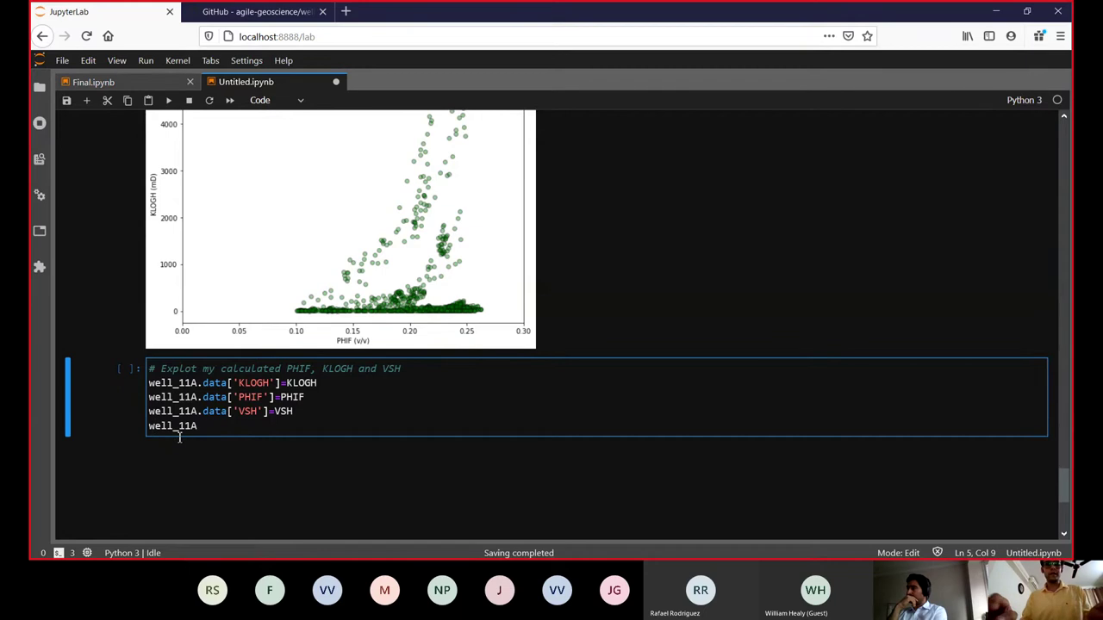
type(".to_las(fname = 'Calc_11A',")
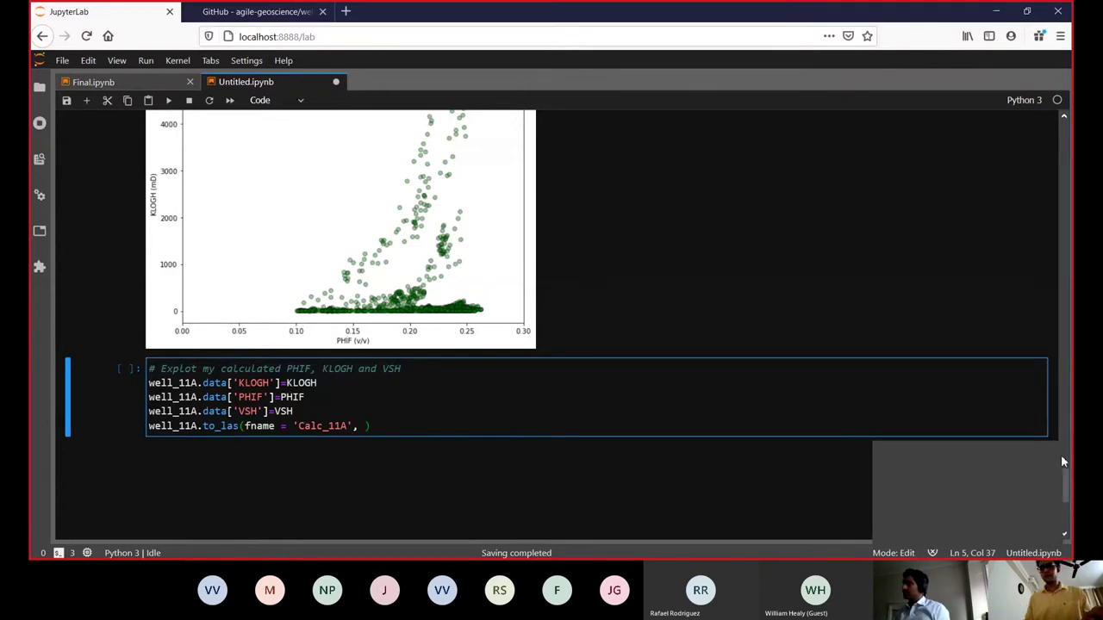
Step: Complete the to_las call with keys = ['KLOGH', 'PHIF', 'VSH'] and run the cell
type("keys =")
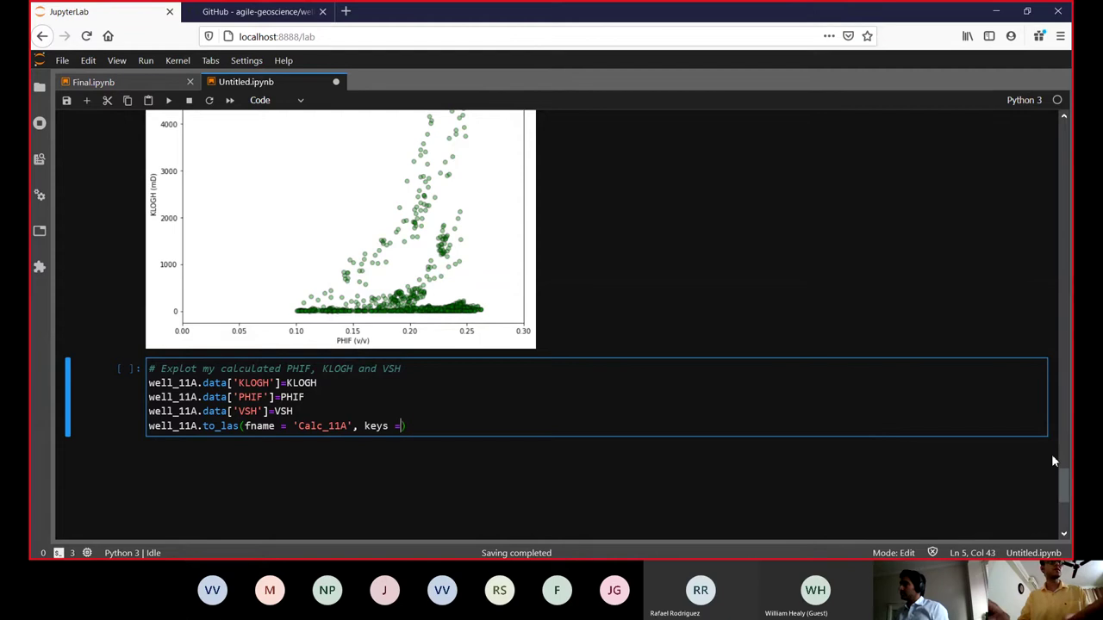
type(" [")
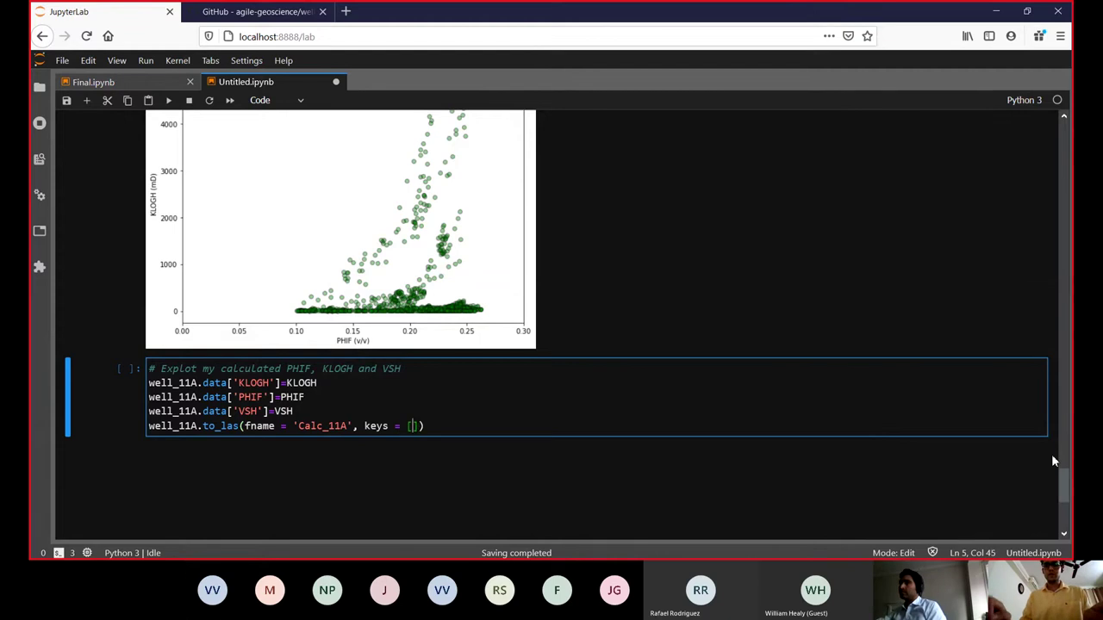
type("'KLOGH',")
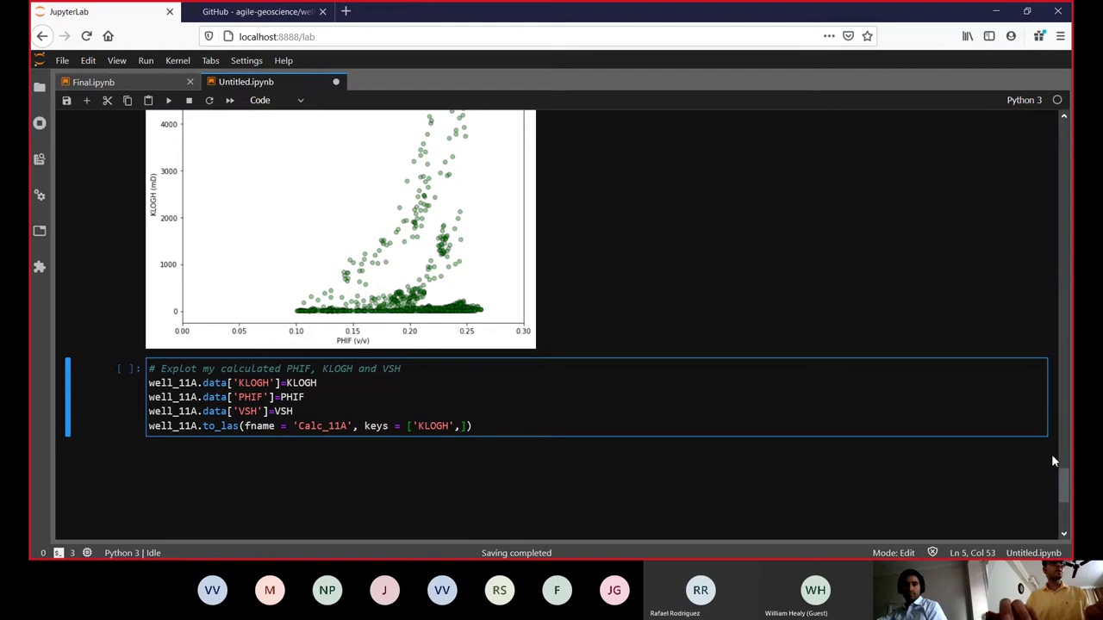
type("'P")
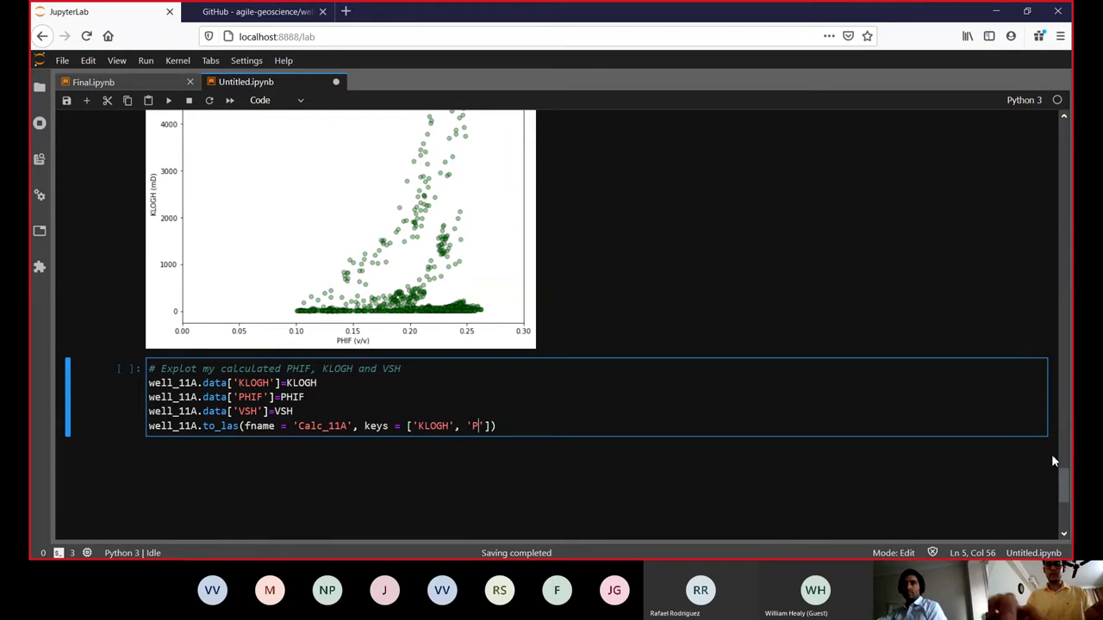
type("HIF")
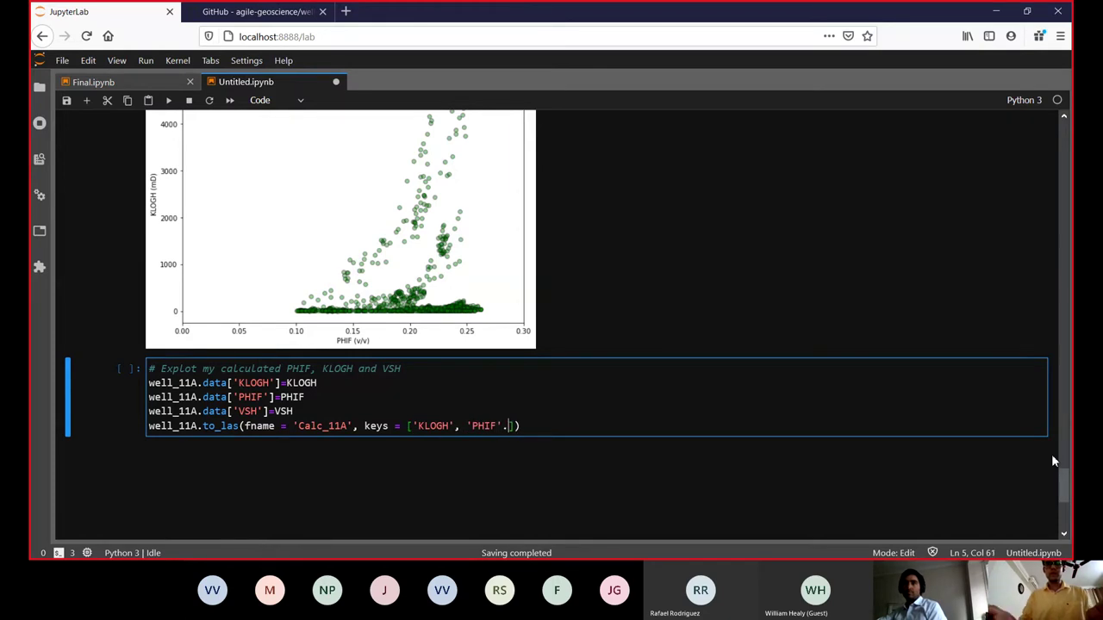
key("BackSpace")
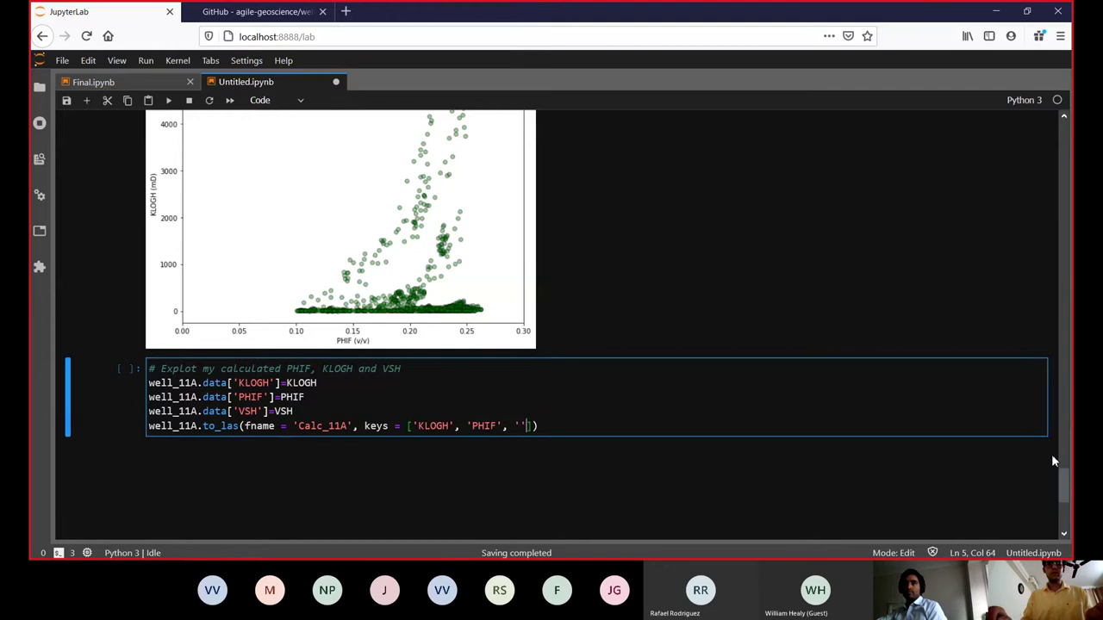
type("H")
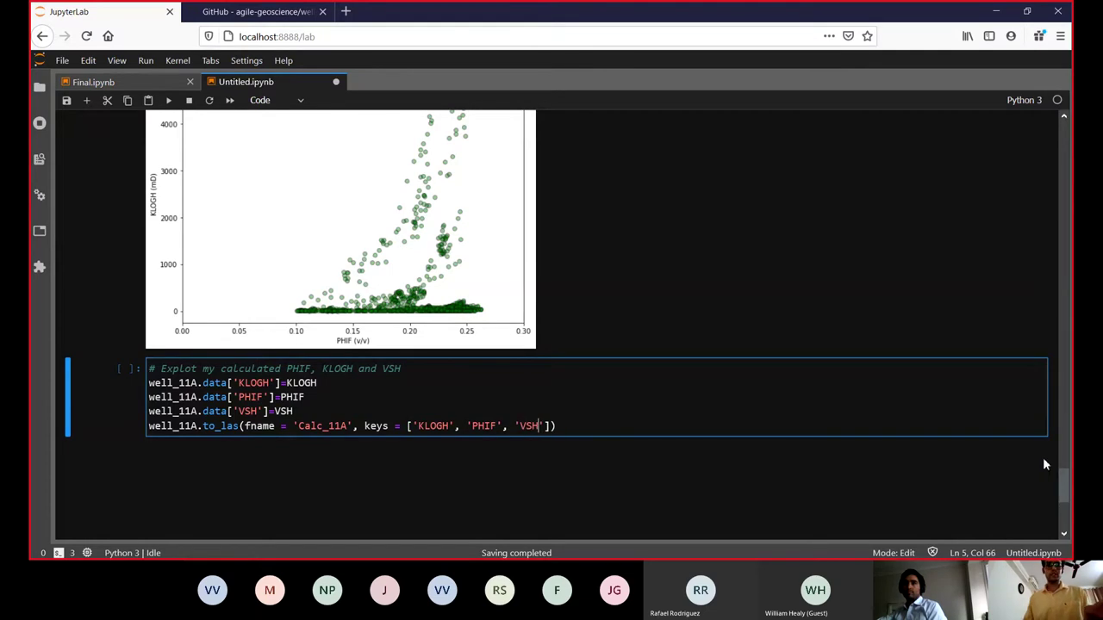
key("End")
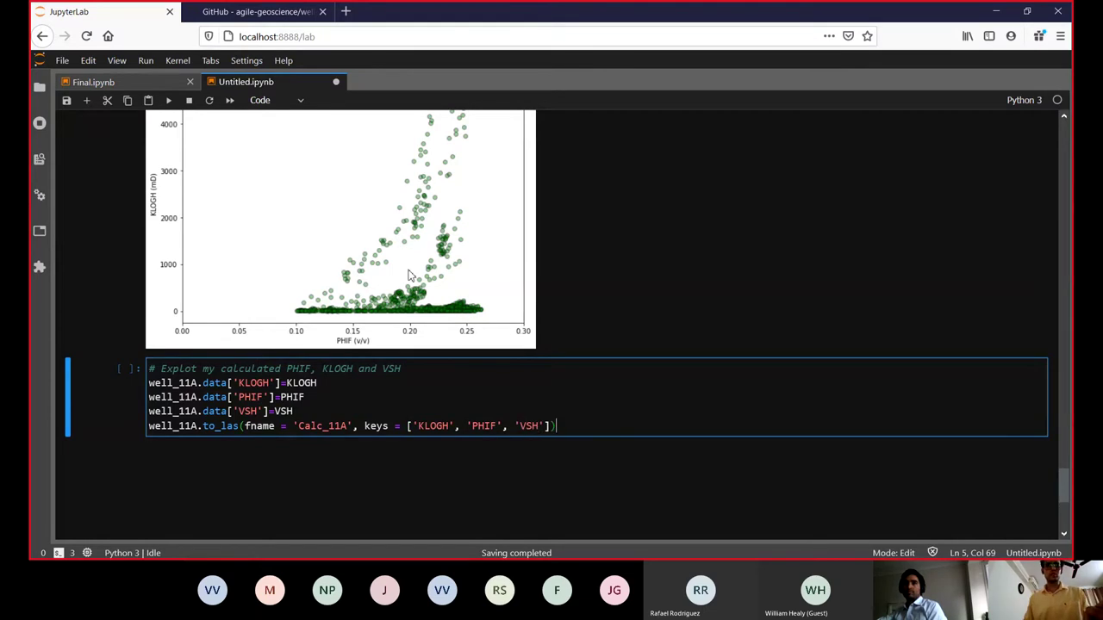
left_click(169, 100)
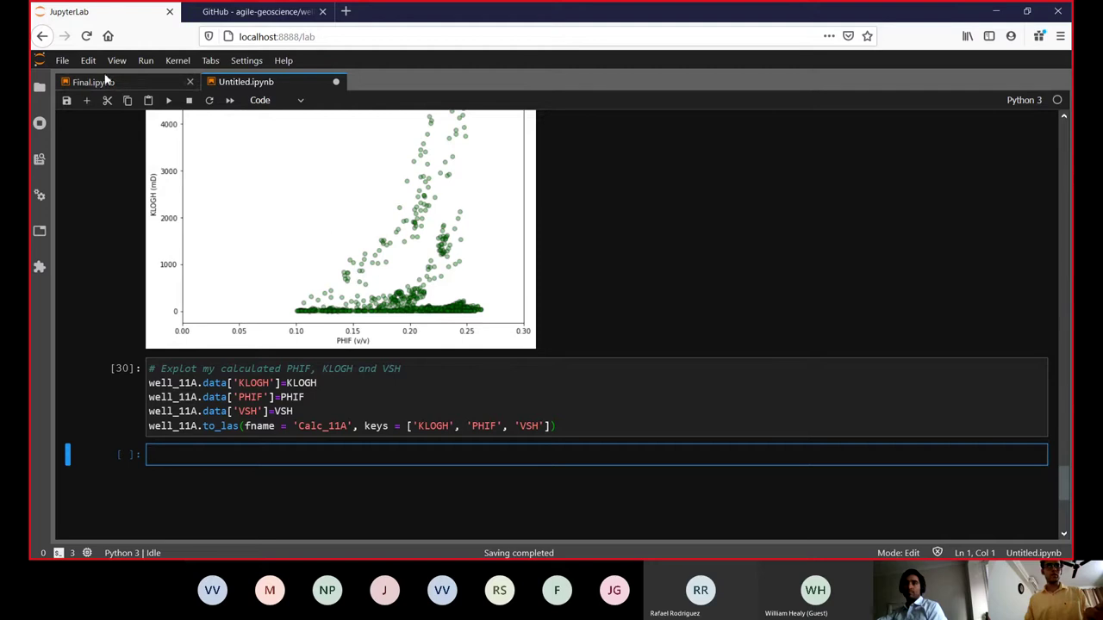
Step: Open the exported Calc_11A file from the Volve_log folder and collapse the file browser
left_click(38, 87)
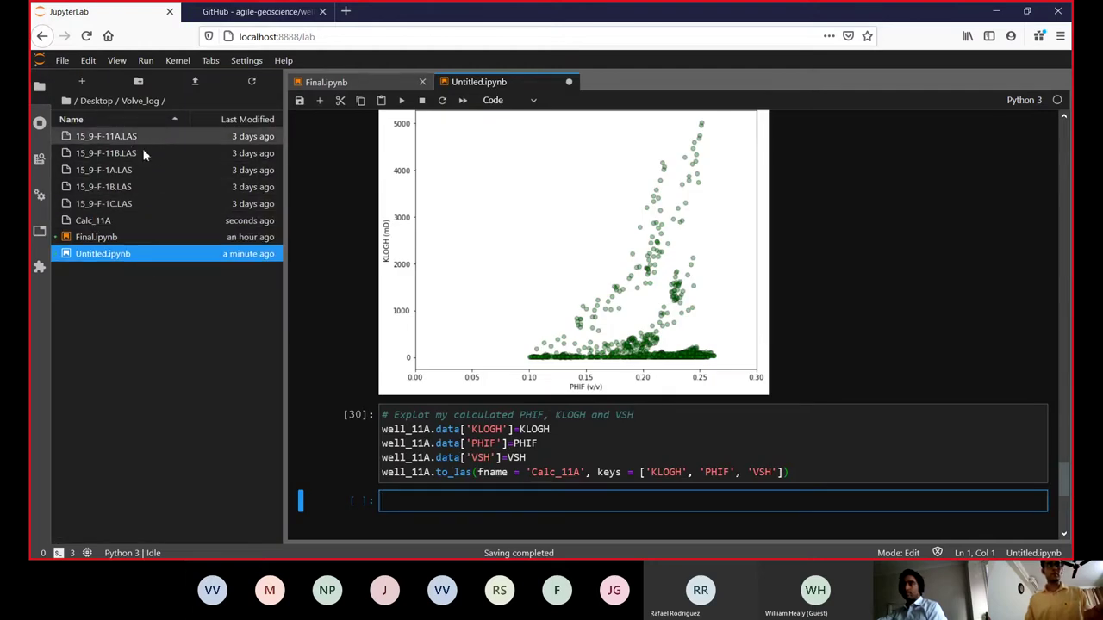
left_click(130, 221)
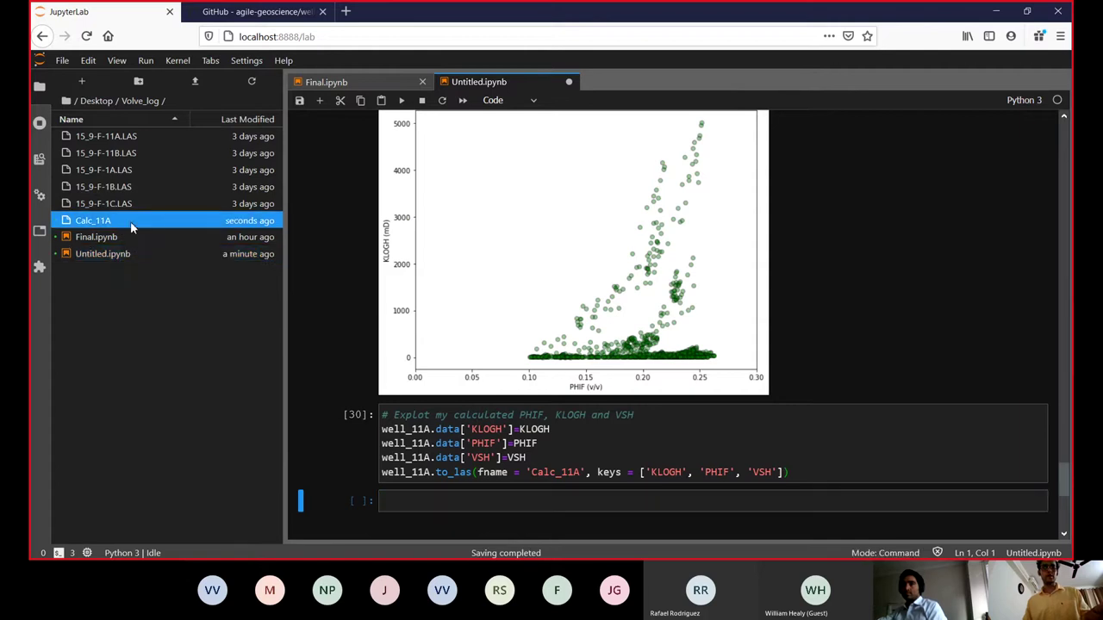
right_click(131, 225)
left_click(143, 232)
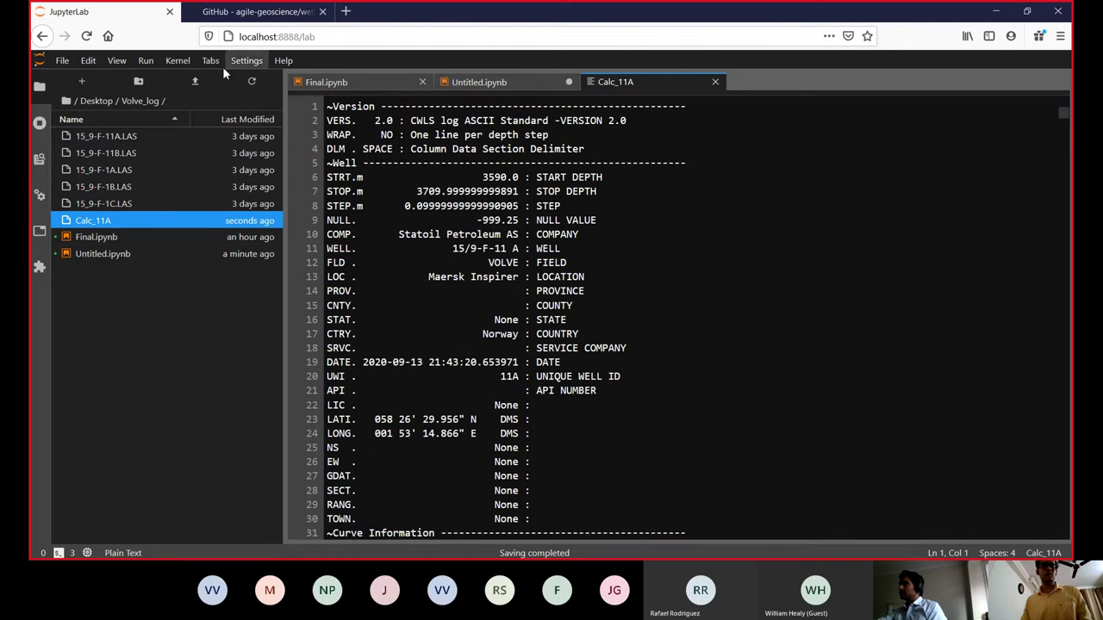
left_click(113, 63)
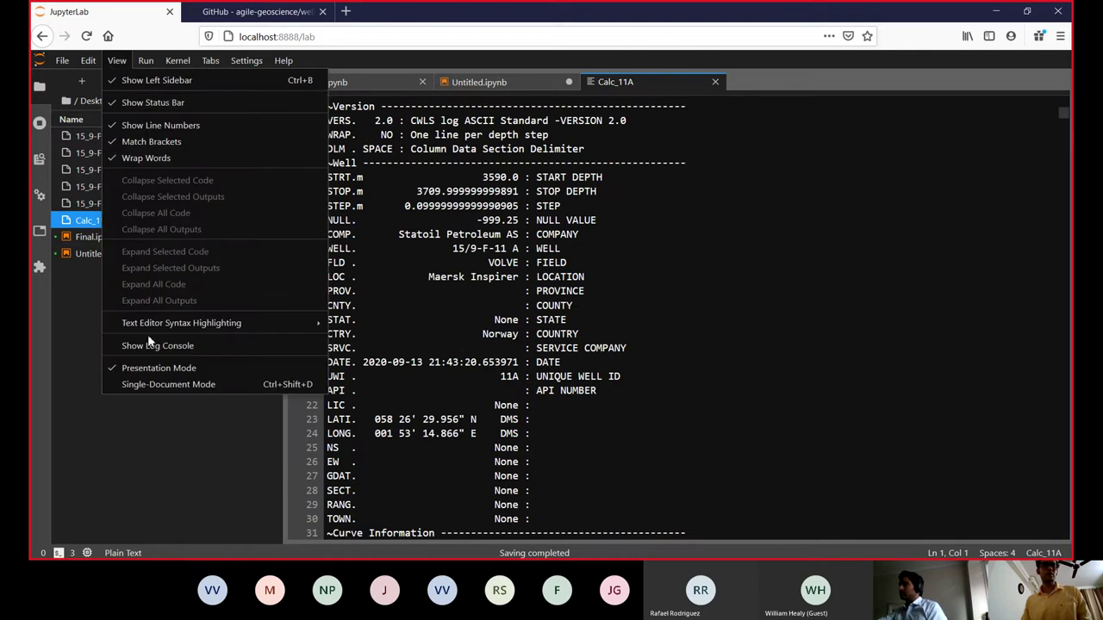
left_click(556, 305)
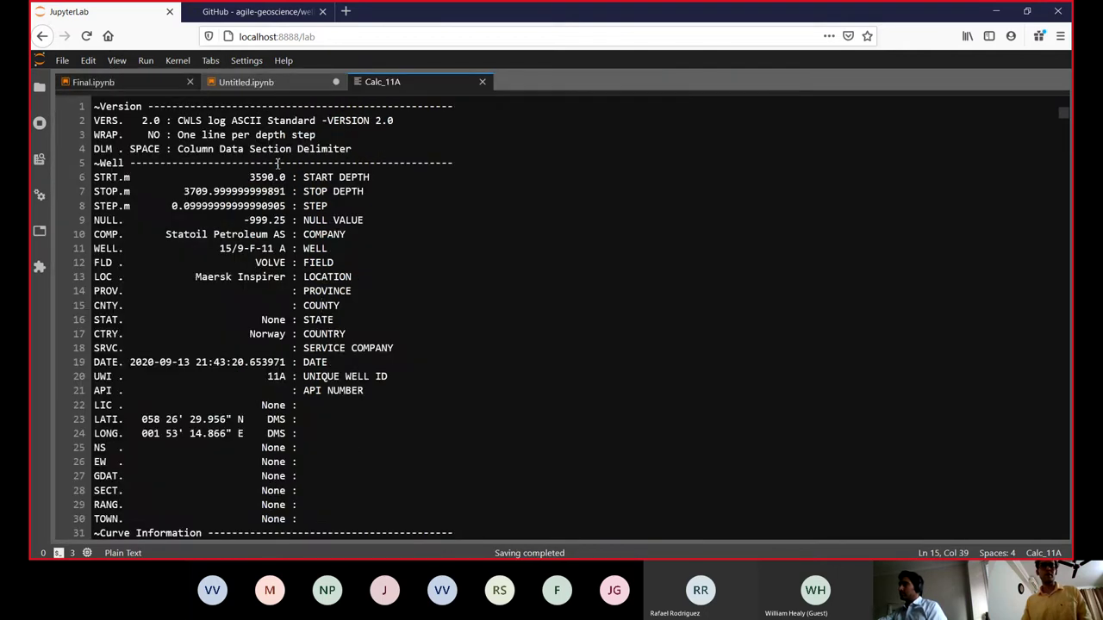
left_click(39, 86)
Step: Examine the curve information for KLOGH, PHIF and VSH and the ASCII depth data in Calc_11A
scroll(365, 272, "down", 8)
scroll(366, 272, "up", 3)
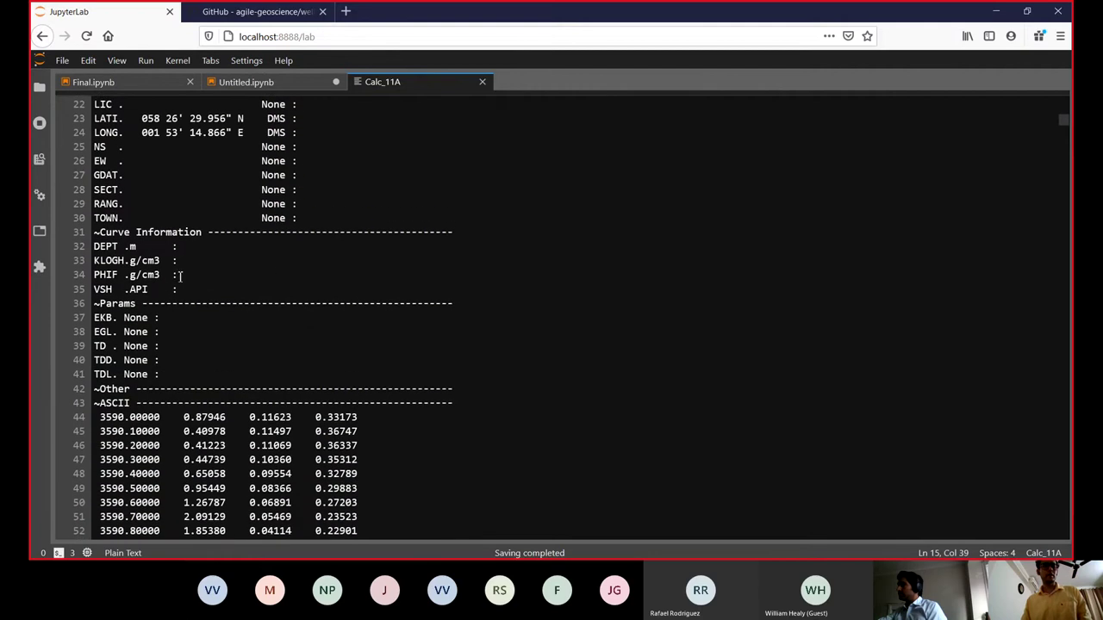
left_click(93, 250)
left_click(90, 262)
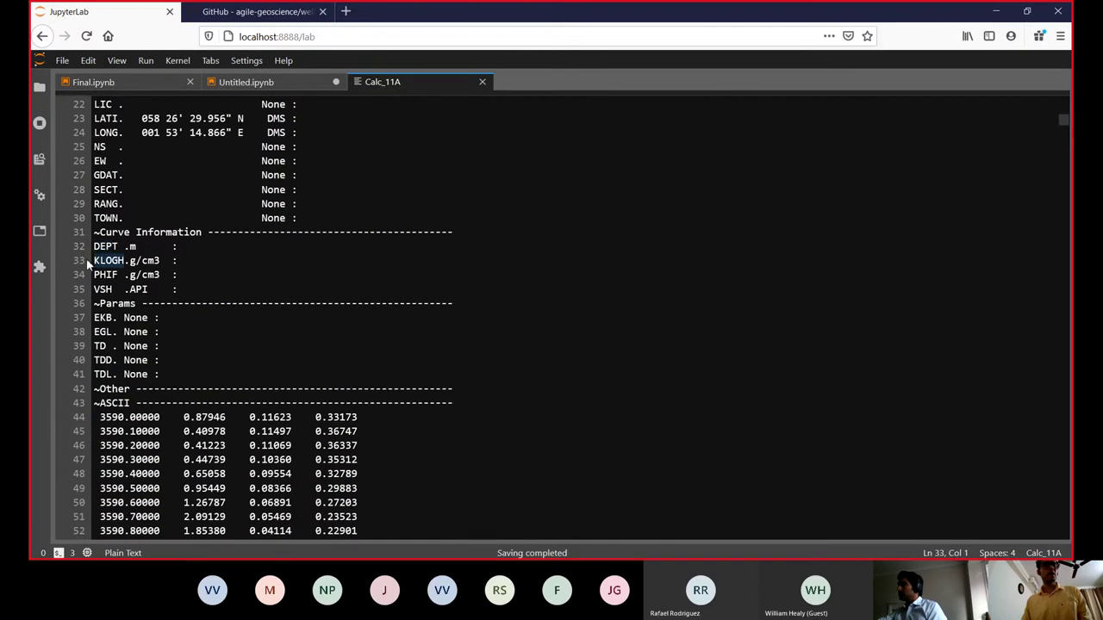
left_click(82, 274)
left_click(92, 291)
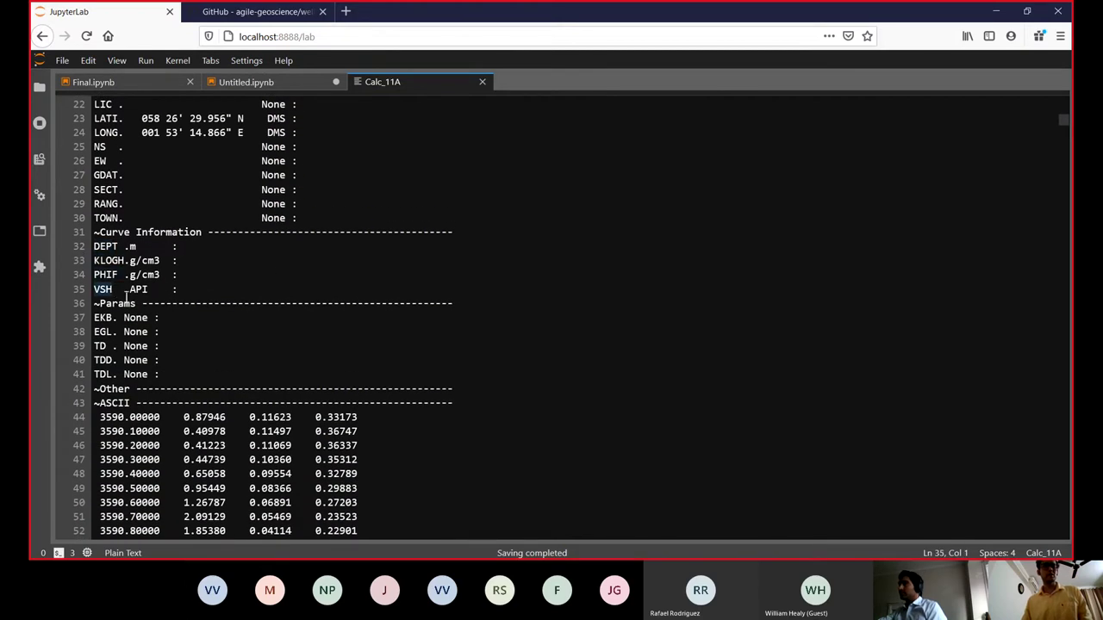
scroll(245, 328, "down", 10)
scroll(245, 329, "up", 6)
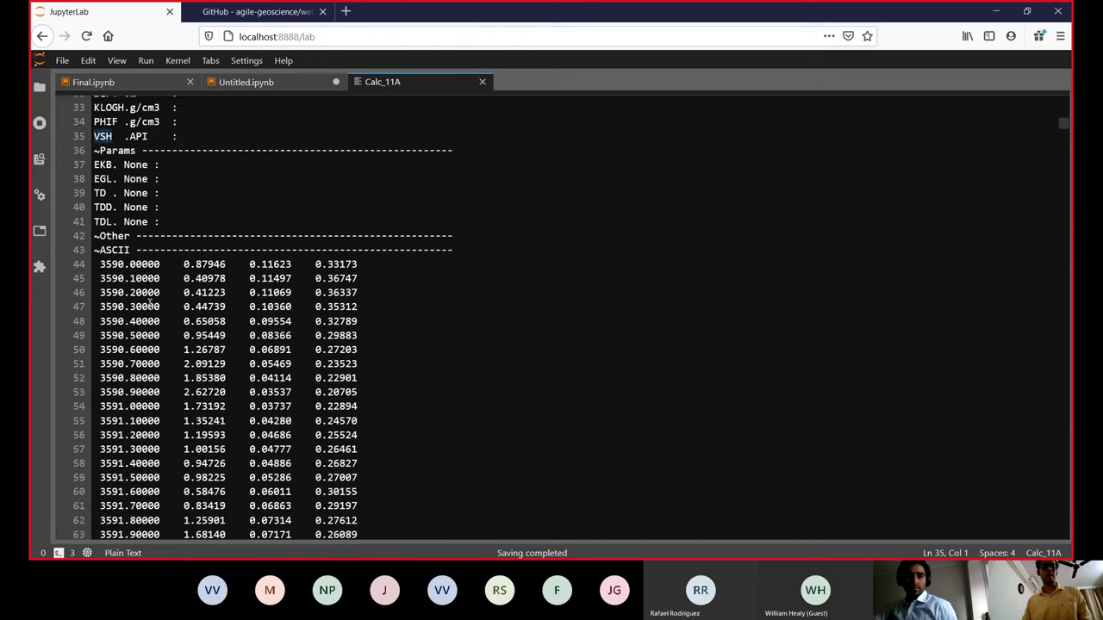
Step: Return to Untitled.ipynb and activate the empty cell below the LAS export code
left_click(253, 83)
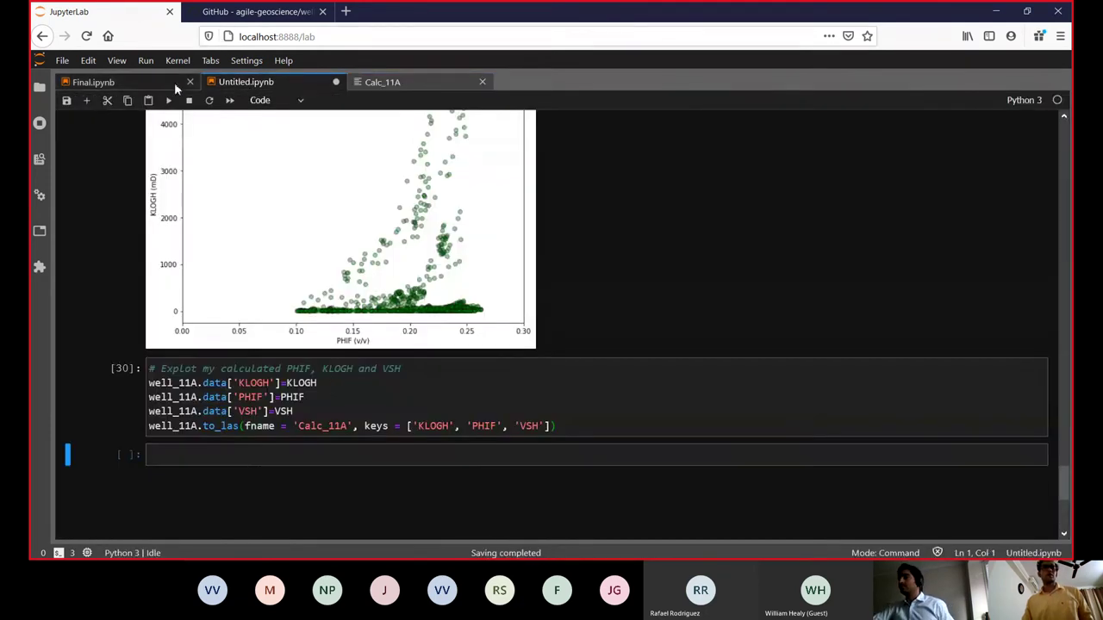
left_click(272, 457)
scroll(272, 457, "up", 1)
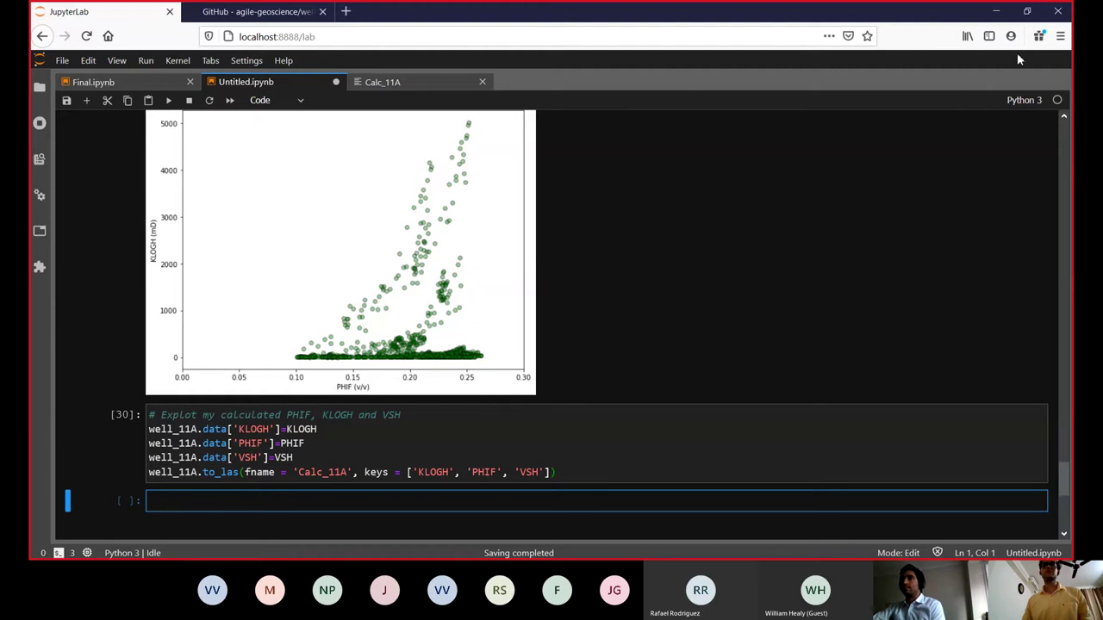